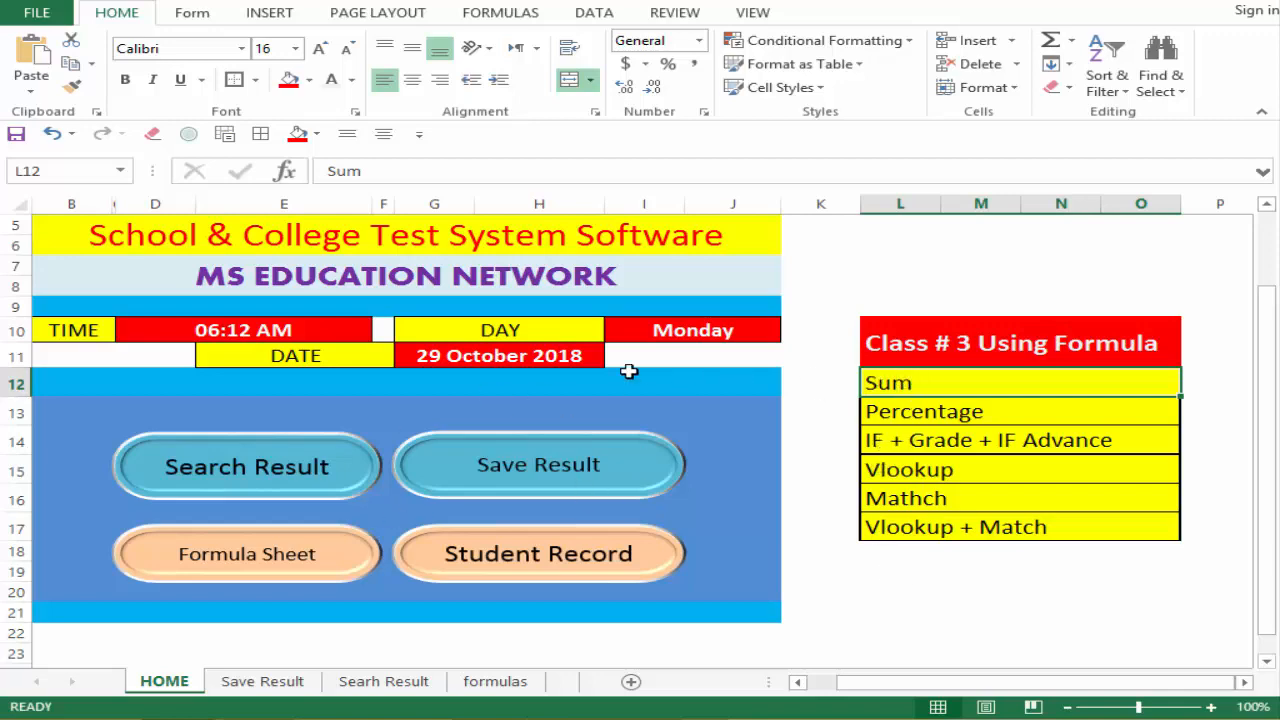
Open the result search sheet, look up the result for roll number 5, and return to the home sheet.
left_click(225, 470)
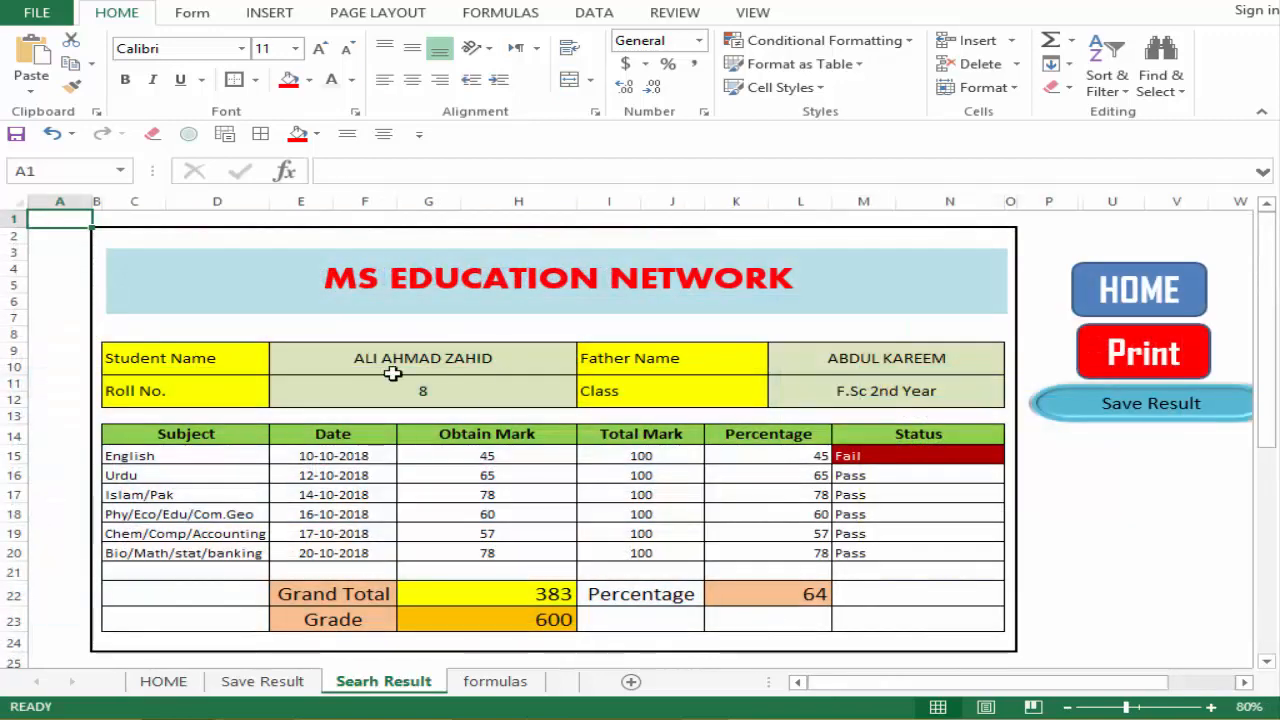
left_click(487, 380)
type("5")
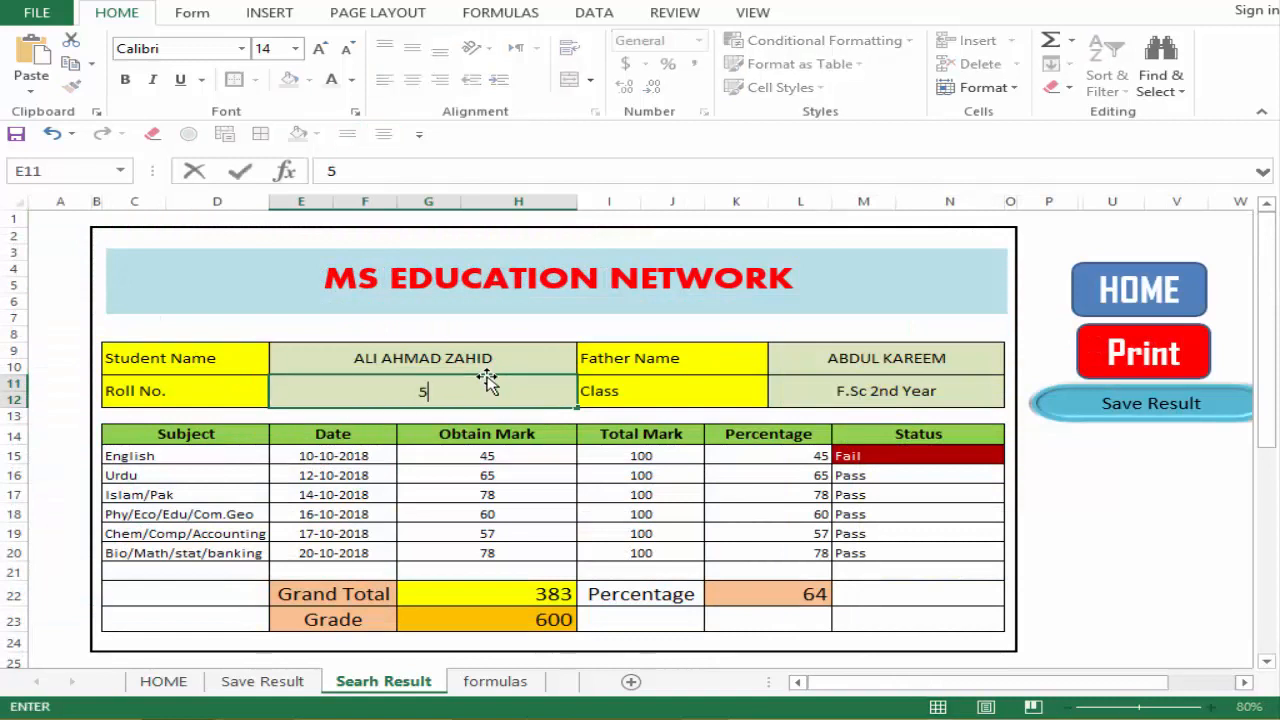
key("Return")
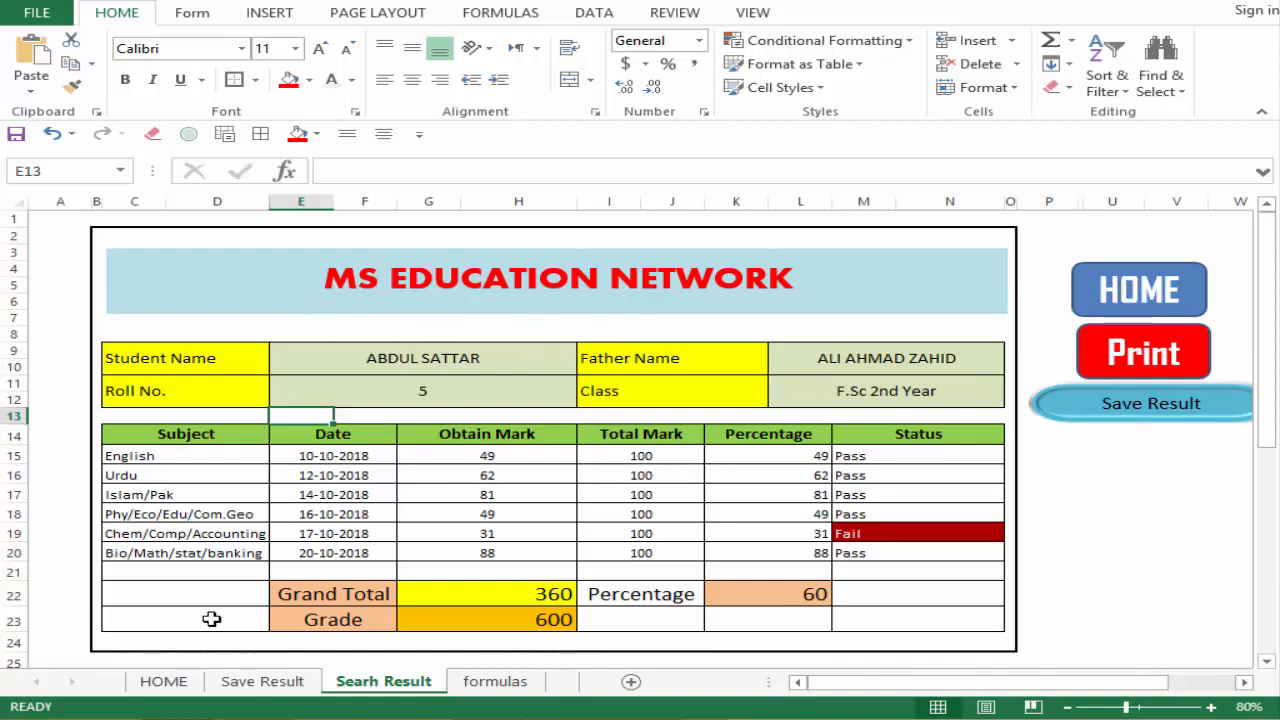
left_click(1139, 297)
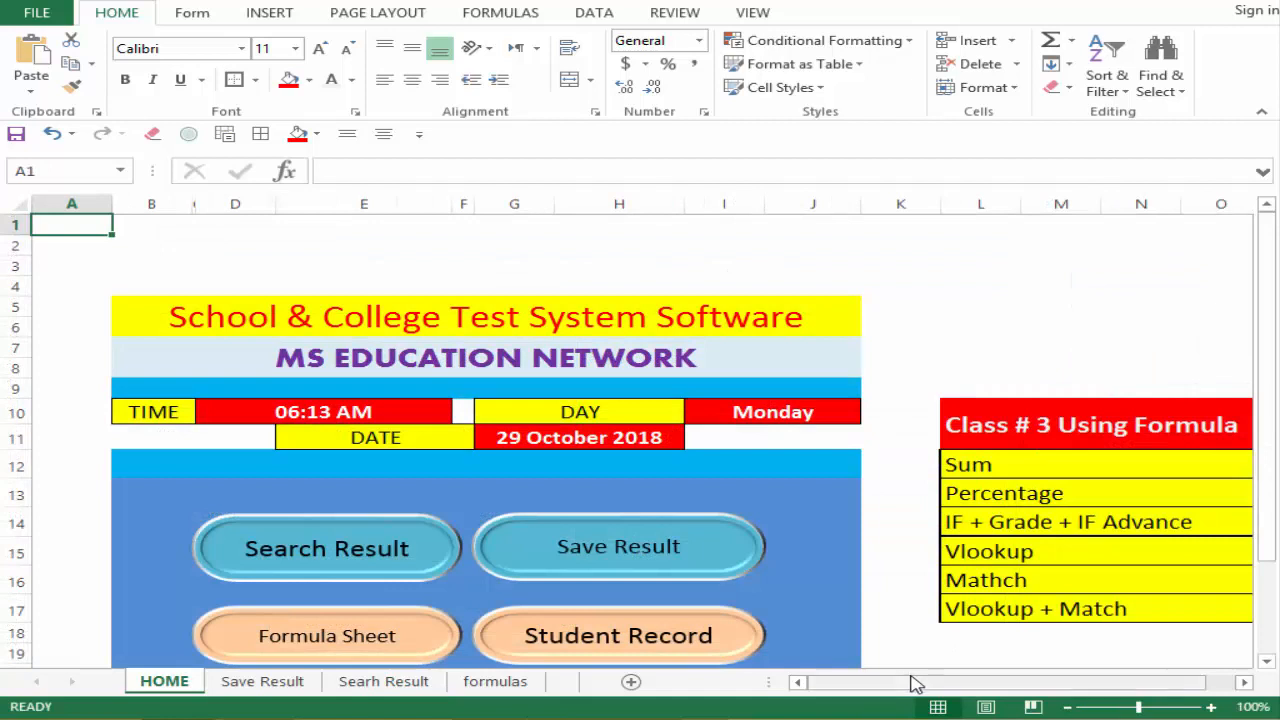
Review the Class # 3 list of formula topics and the dashboard block on the home sheet.
left_click_drag(920, 686, 931, 686)
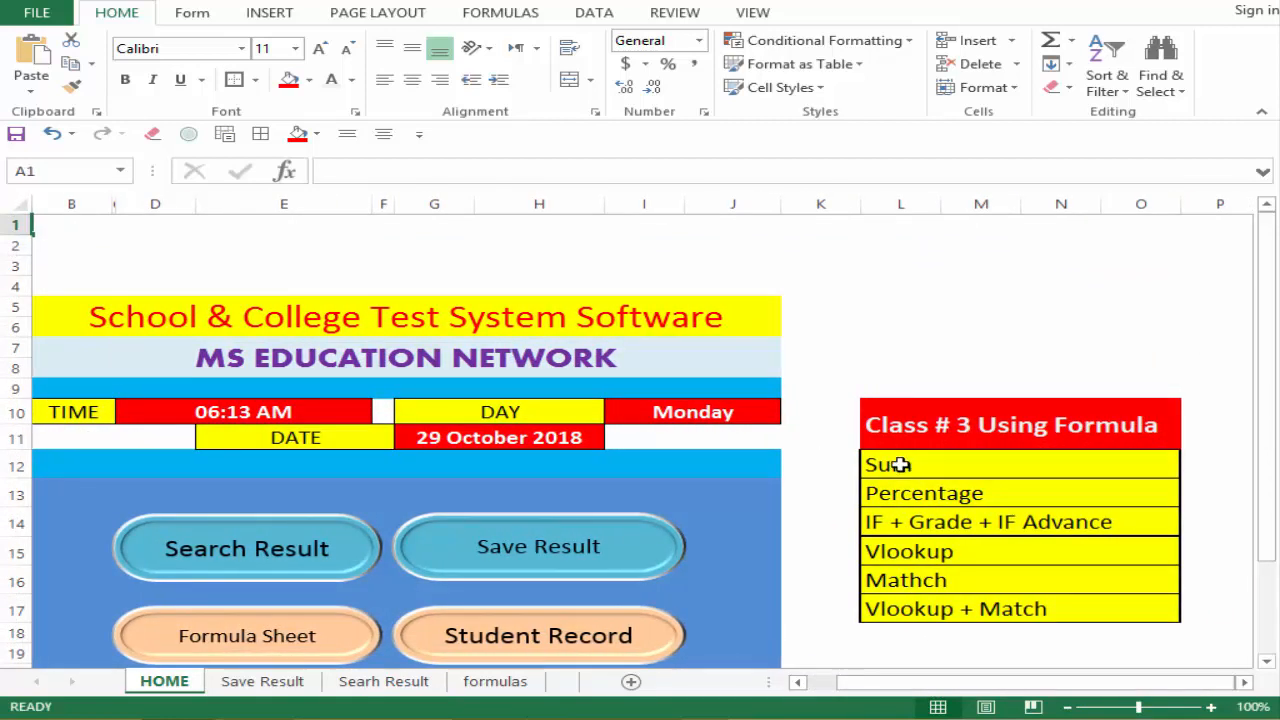
left_click(916, 472)
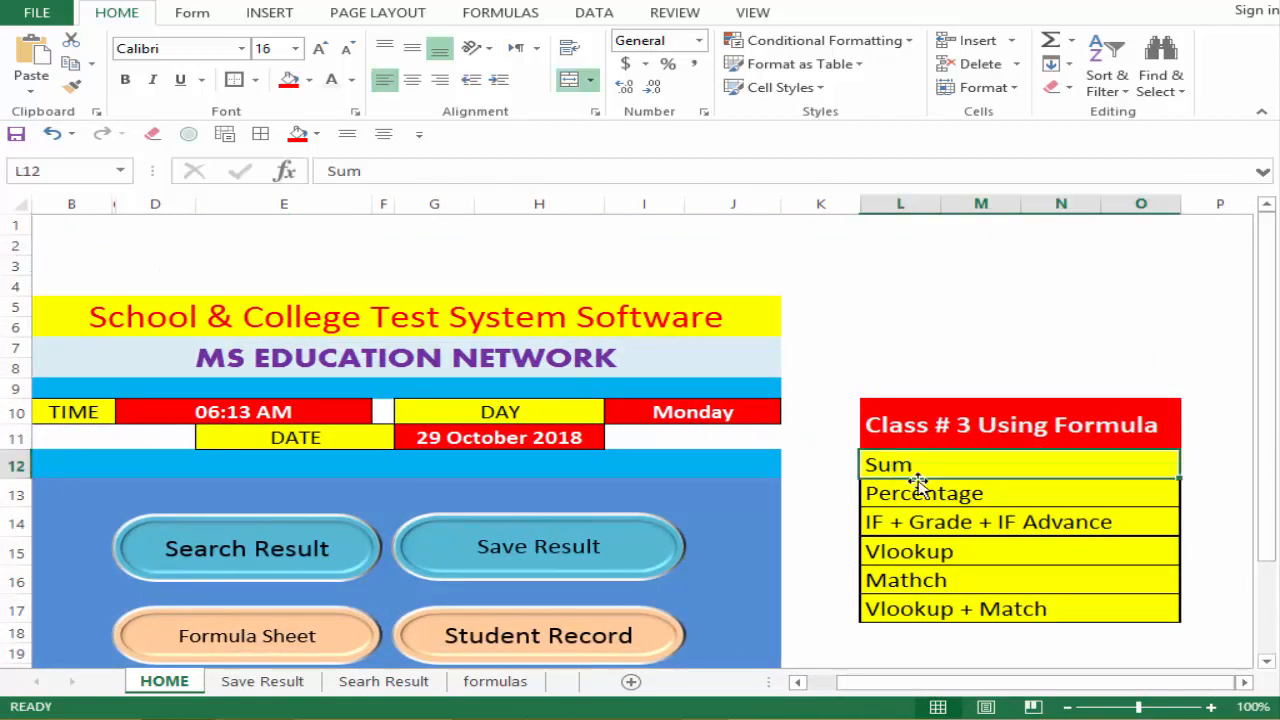
left_click(1032, 493)
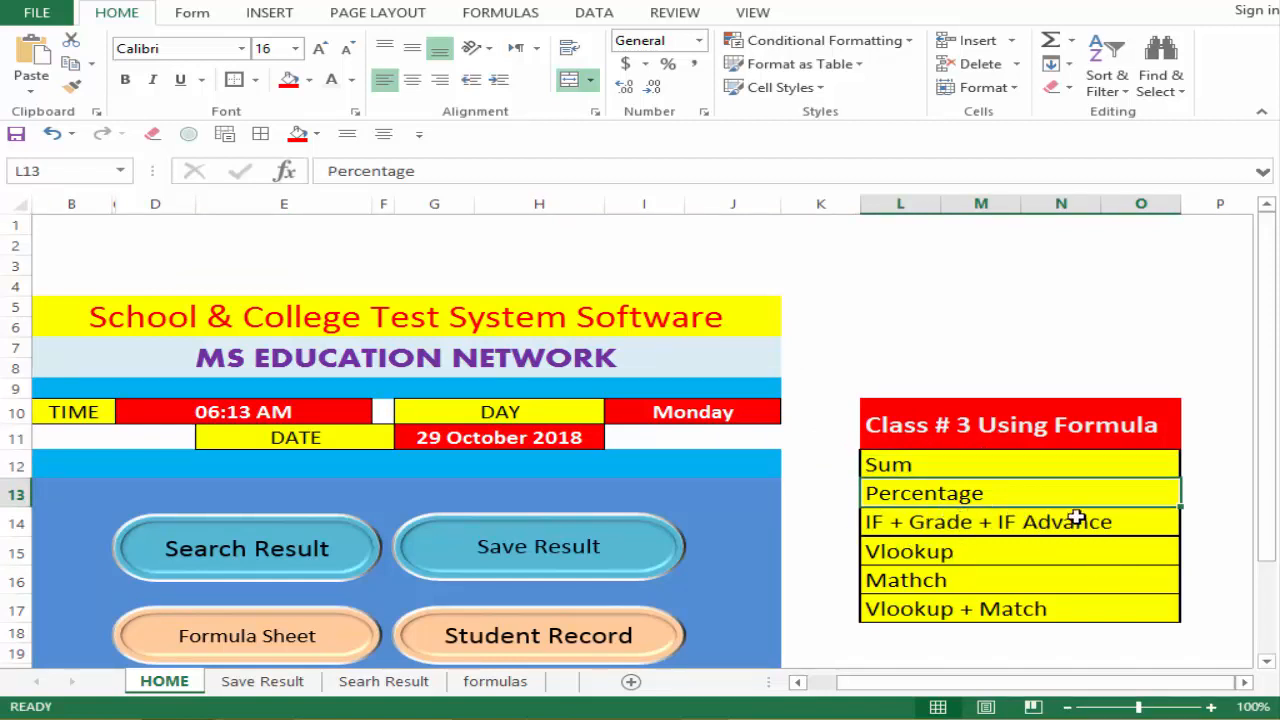
left_click(952, 550)
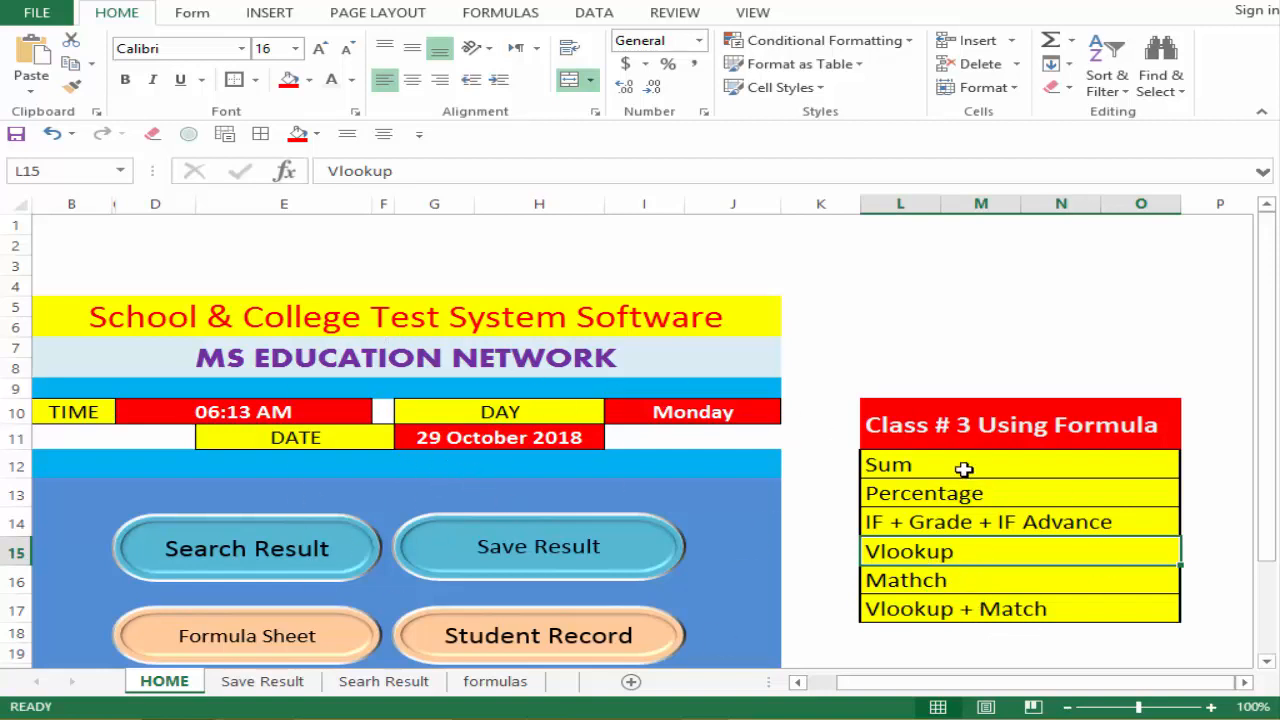
left_click_drag(958, 458, 977, 603)
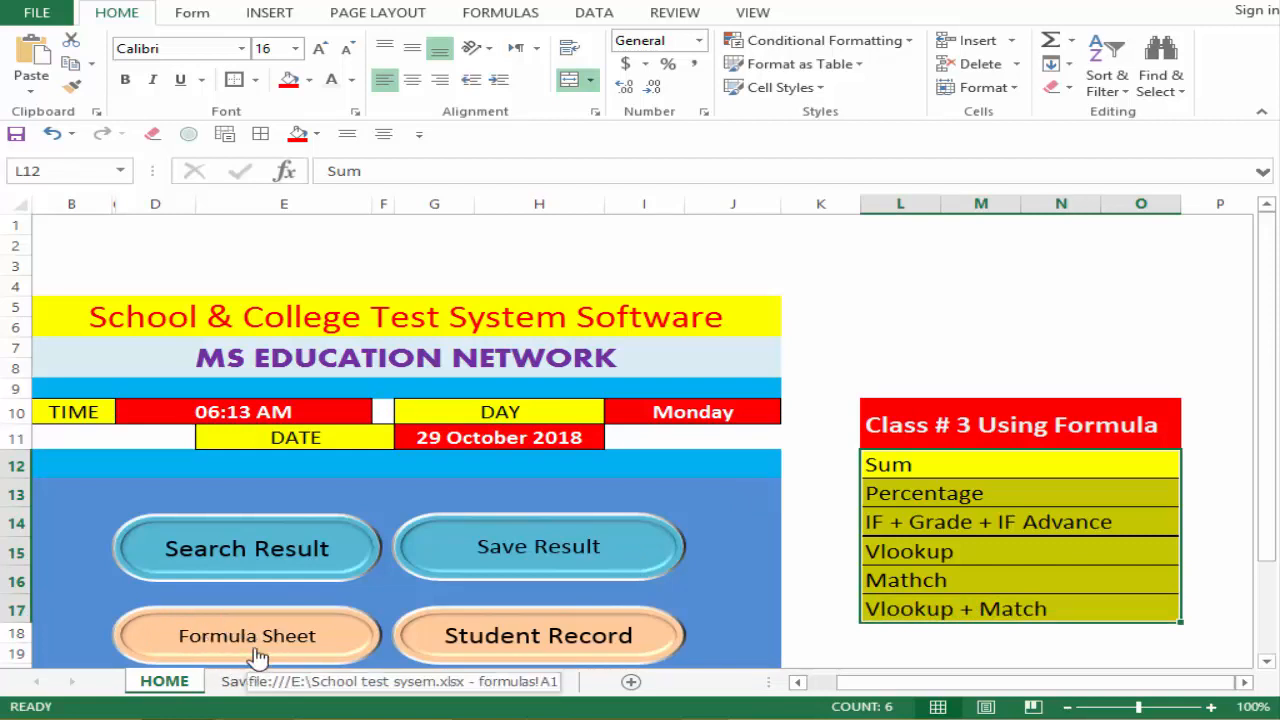
left_click_drag(1270, 368, 1270, 405)
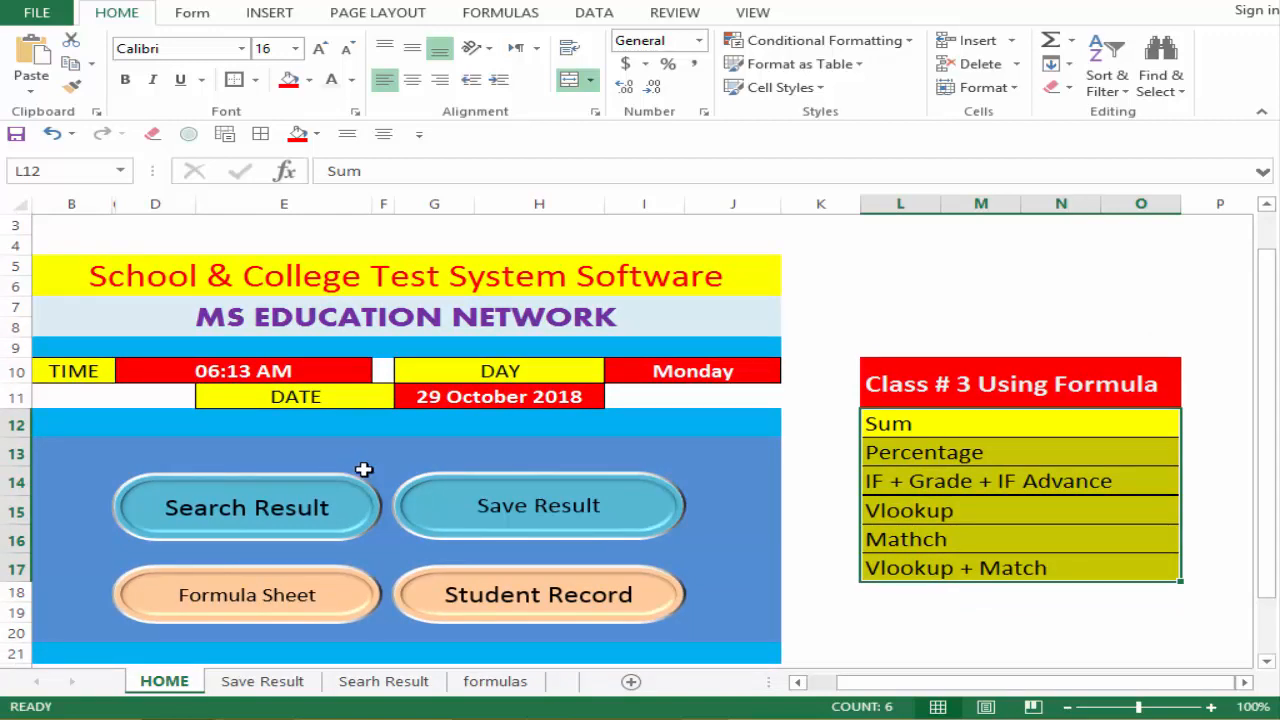
left_click_drag(76, 278, 617, 651)
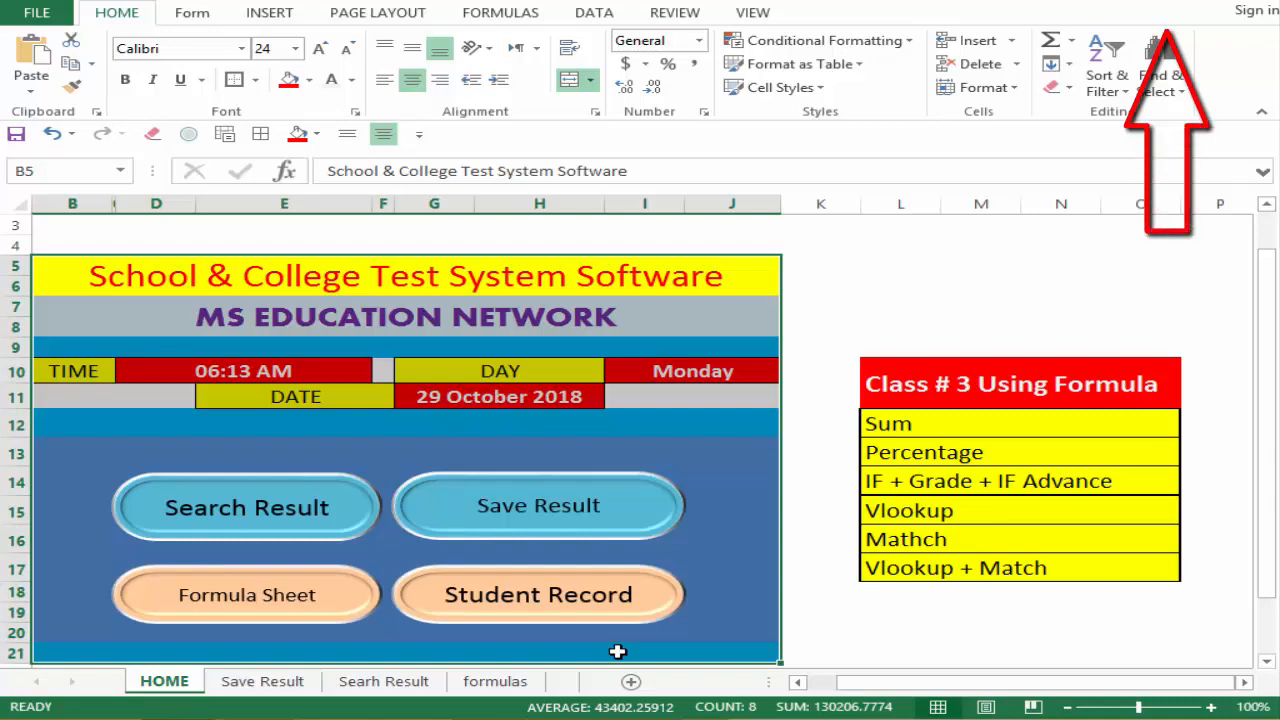
left_click(805, 485)
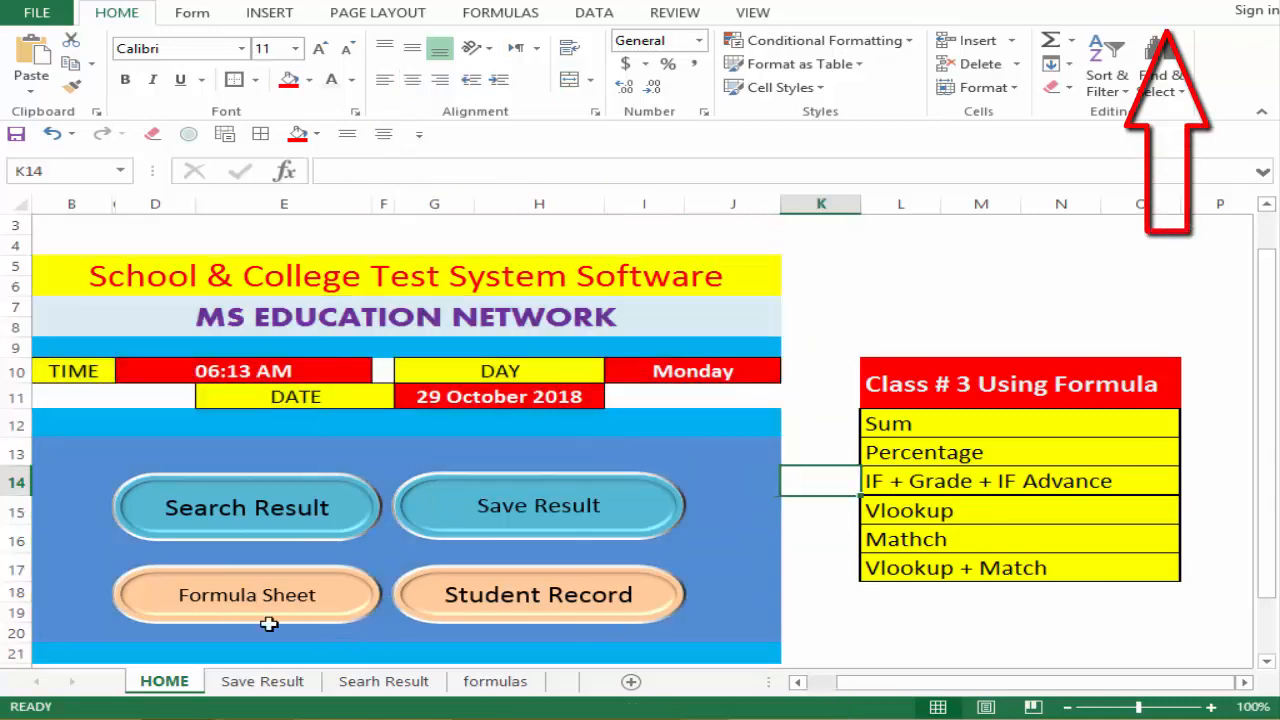
Open the formula sheet and view its student marks table at 70% zoom.
left_click(222, 606)
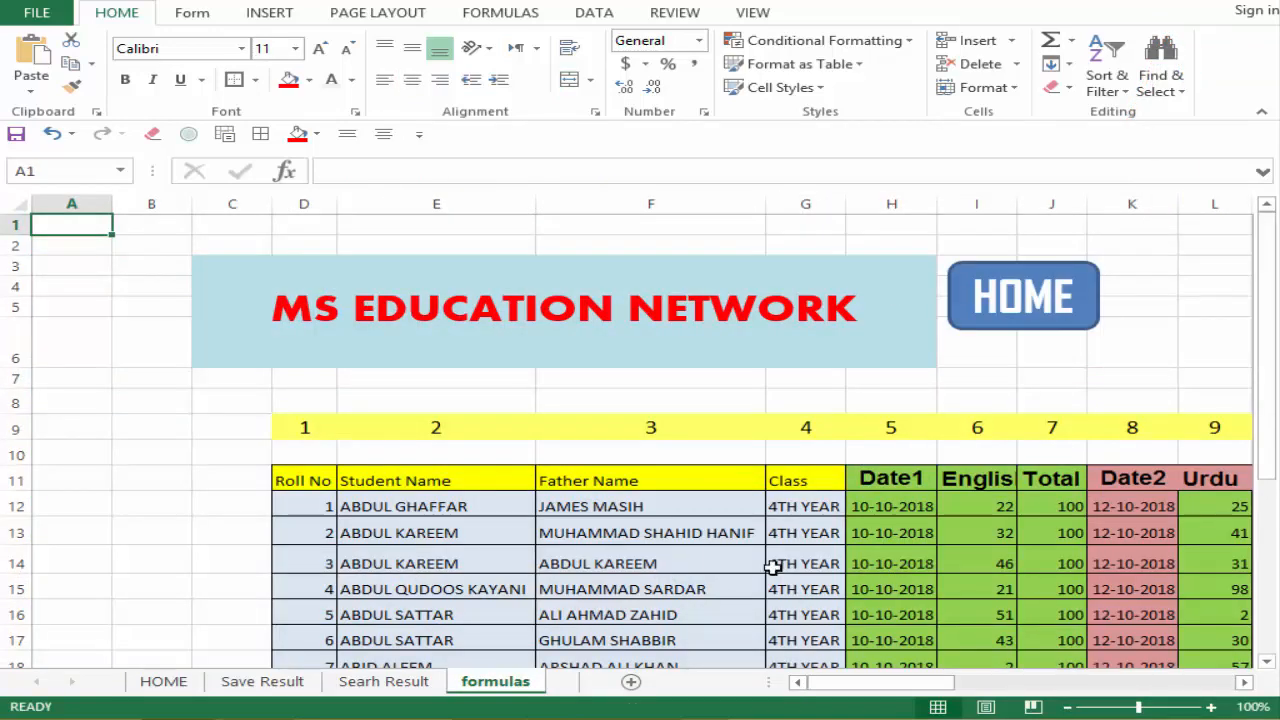
left_click_drag(850, 683, 1005, 684)
left_click(1067, 707)
left_click(1067, 707)
left_click(1067, 707)
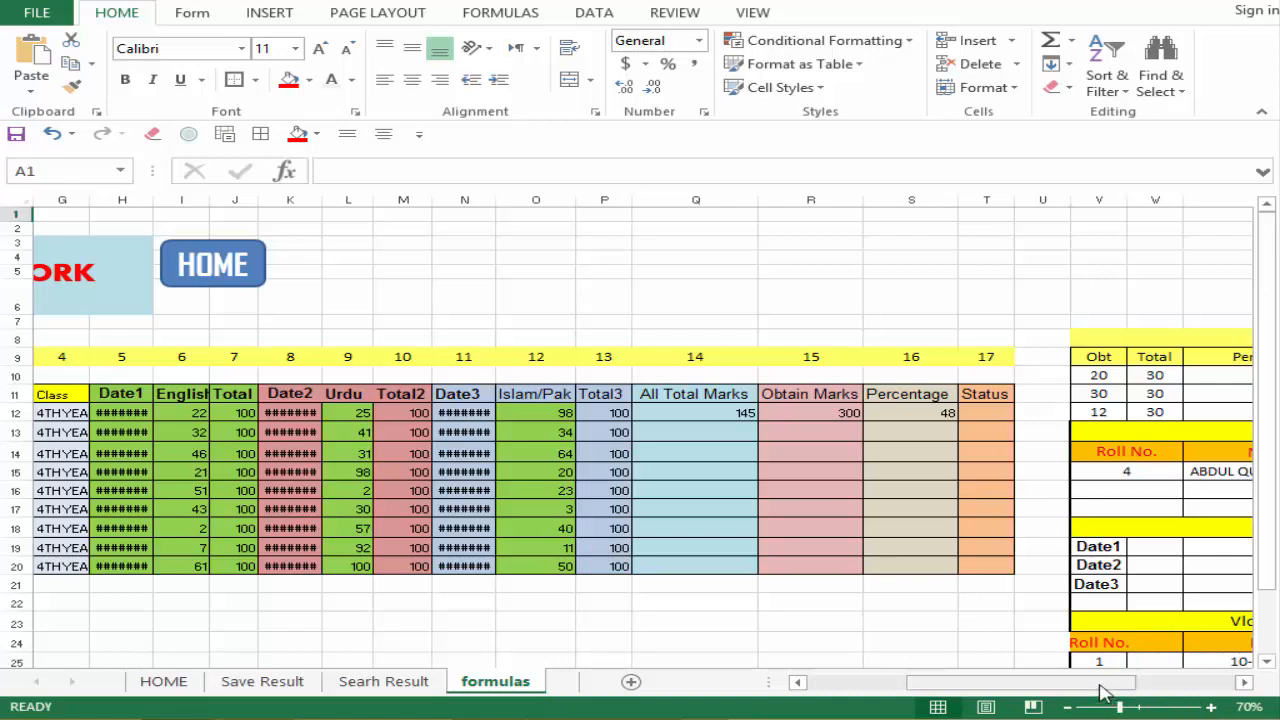
left_click_drag(1100, 687, 1033, 687)
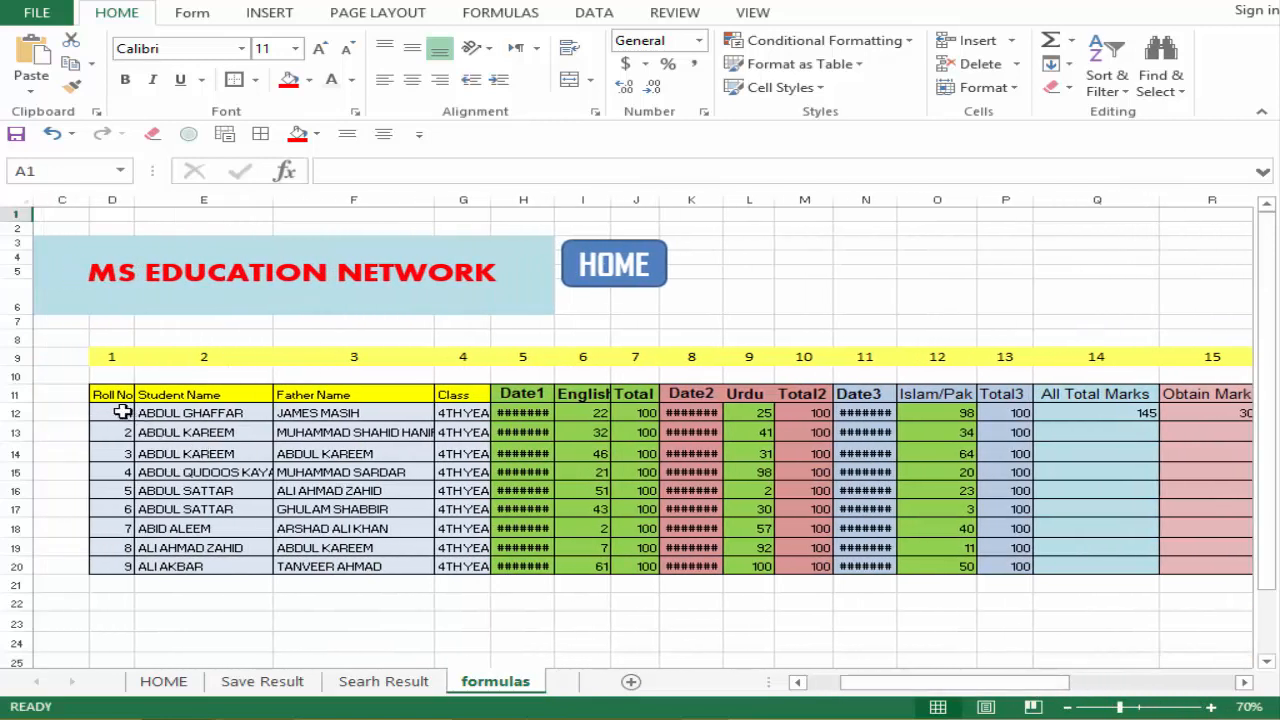
left_click_drag(126, 412, 232, 532)
left_click(335, 492)
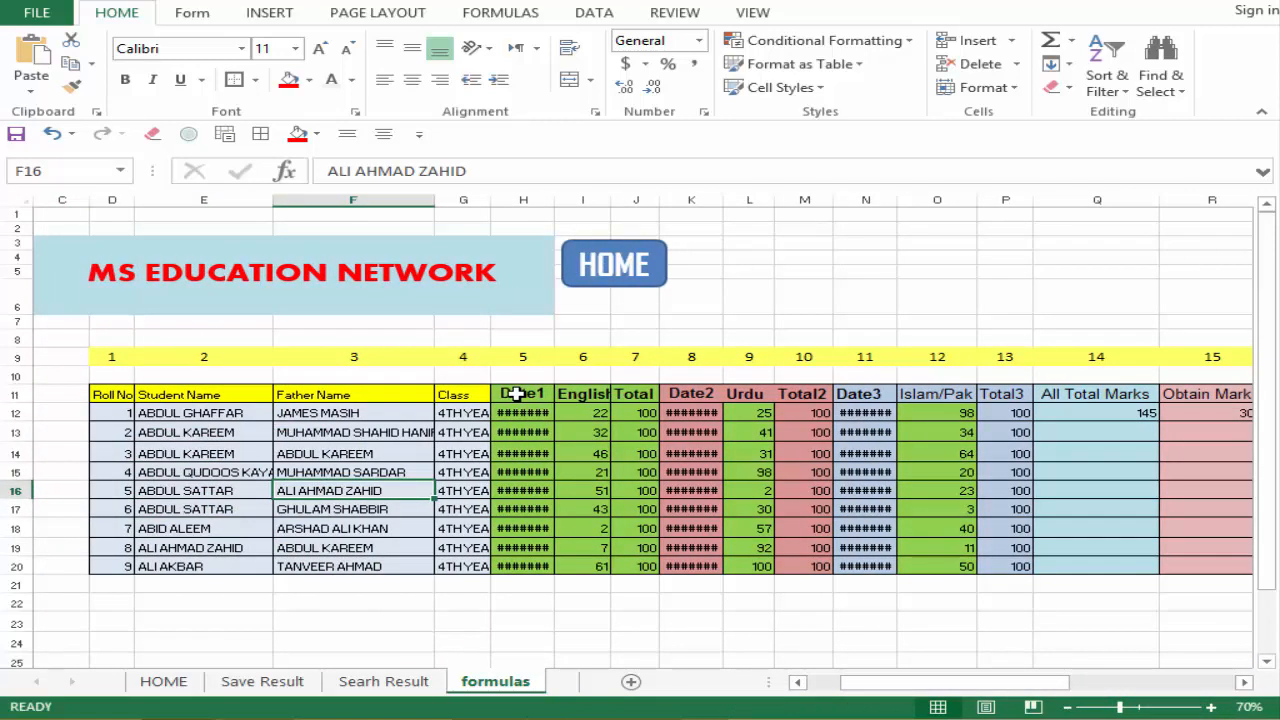
Widen the columns of the student marks table to fit their contents, including the Class and date columns.
left_click(522, 453)
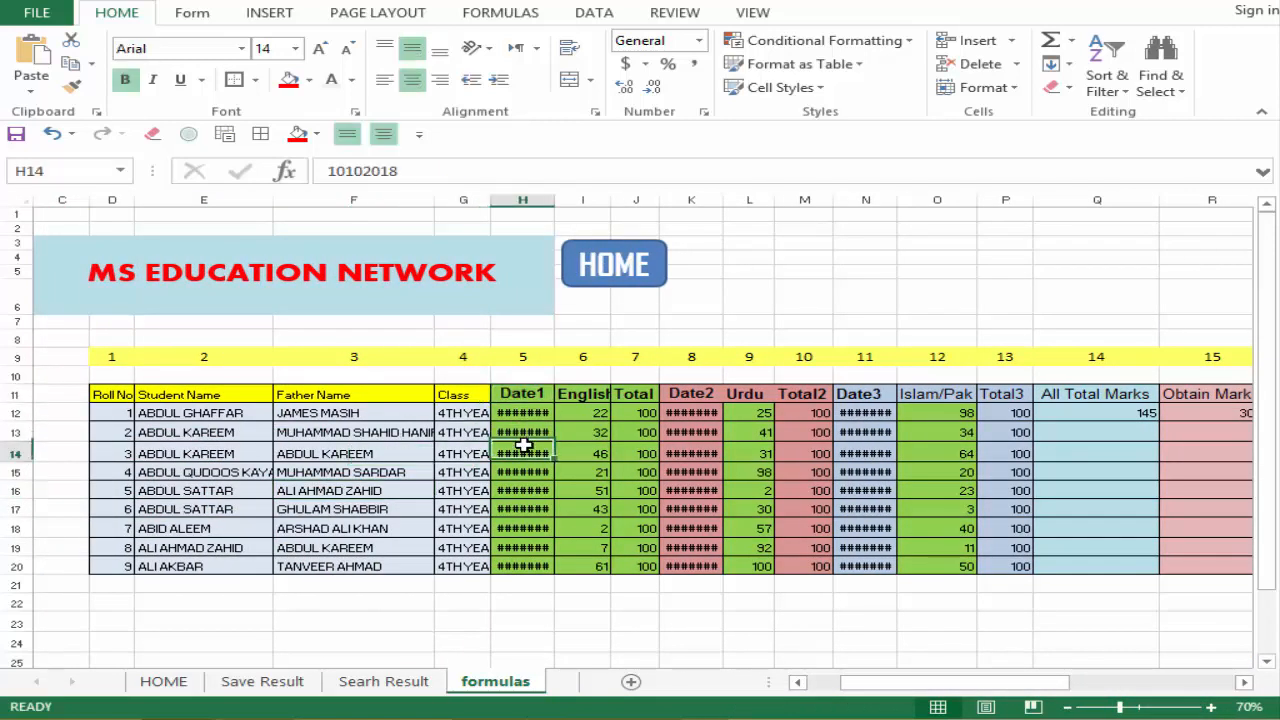
double_click(548, 202)
left_click(751, 508)
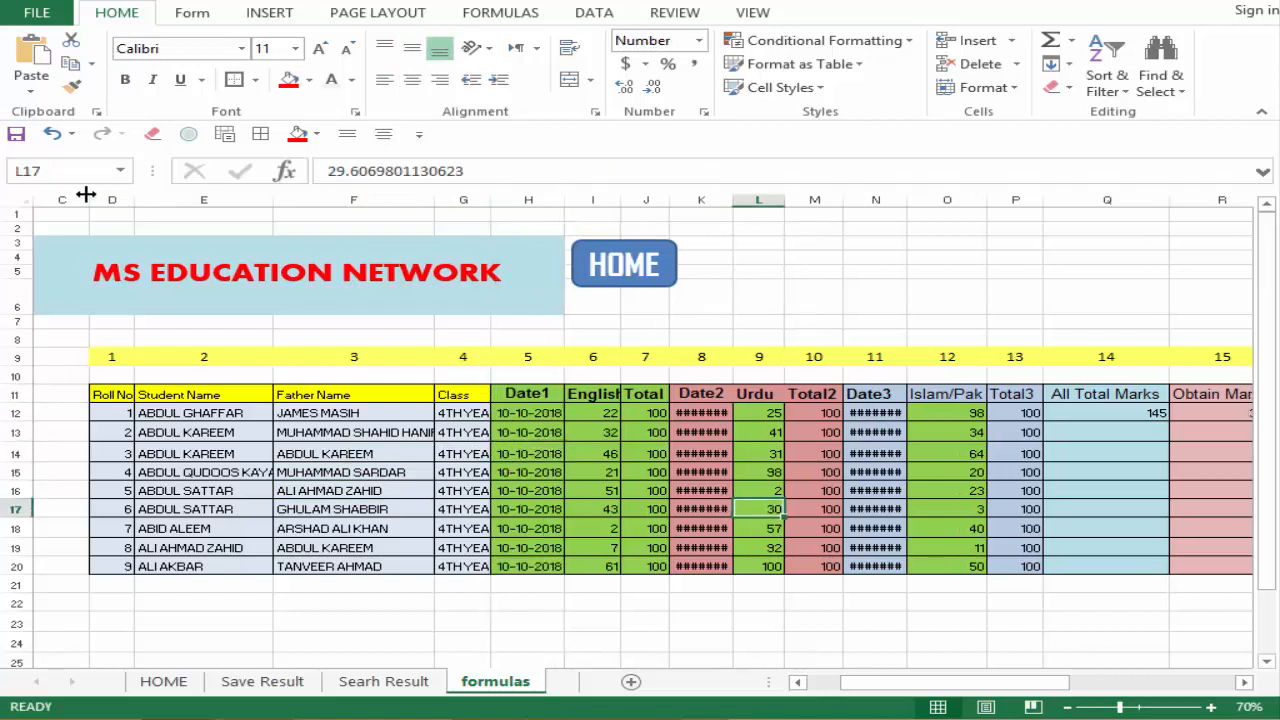
left_click_drag(123, 397, 1180, 566)
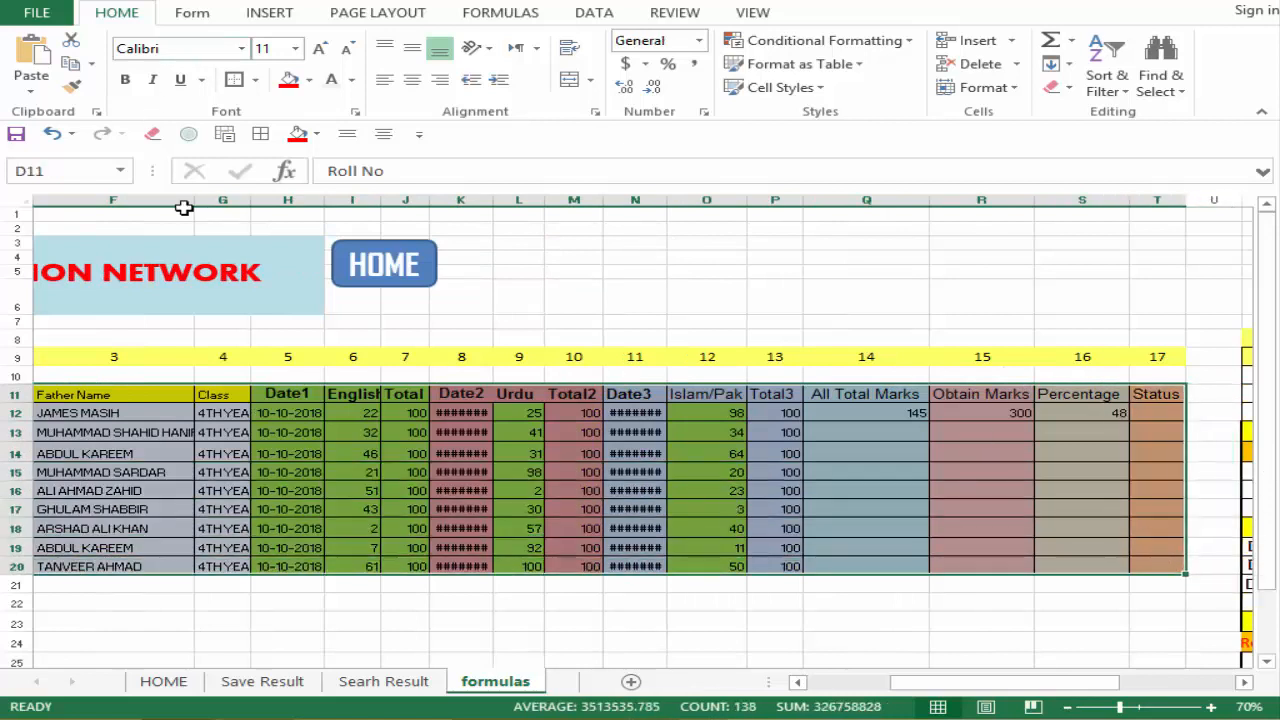
left_click_drag(251, 203, 264, 203)
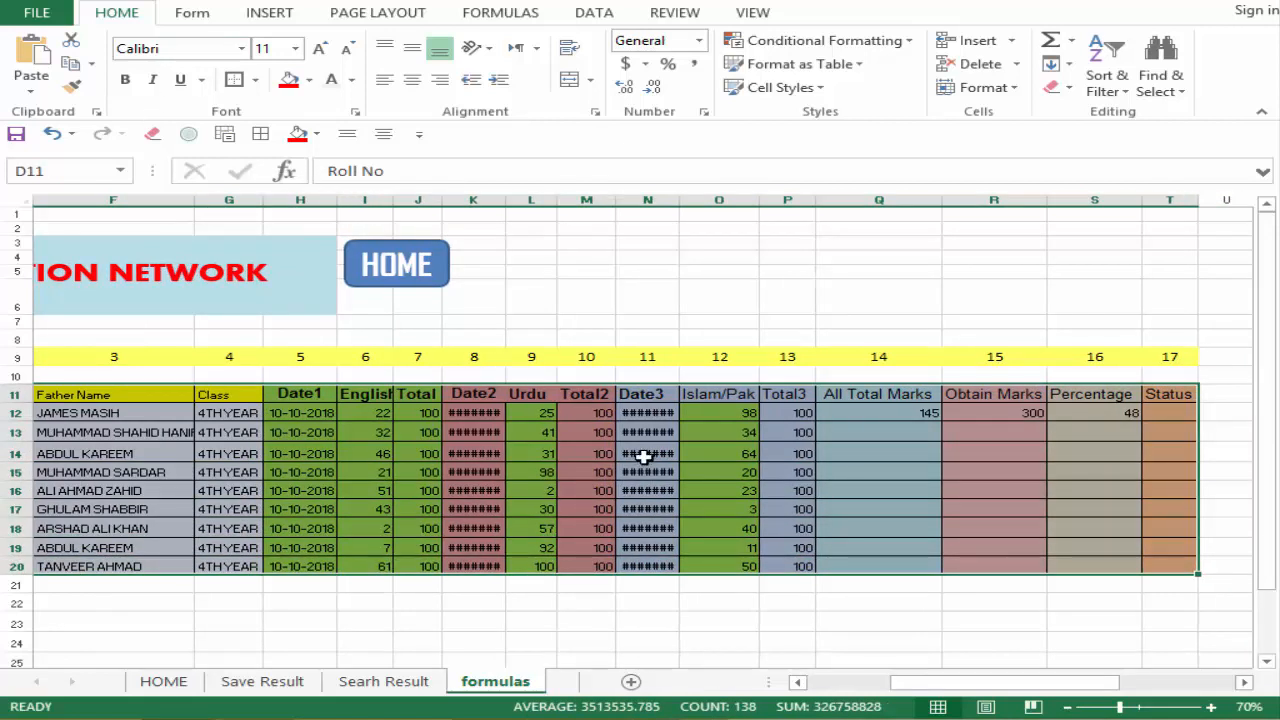
left_click(193, 137)
scroll(411, 309, "left", 2)
left_click(925, 522)
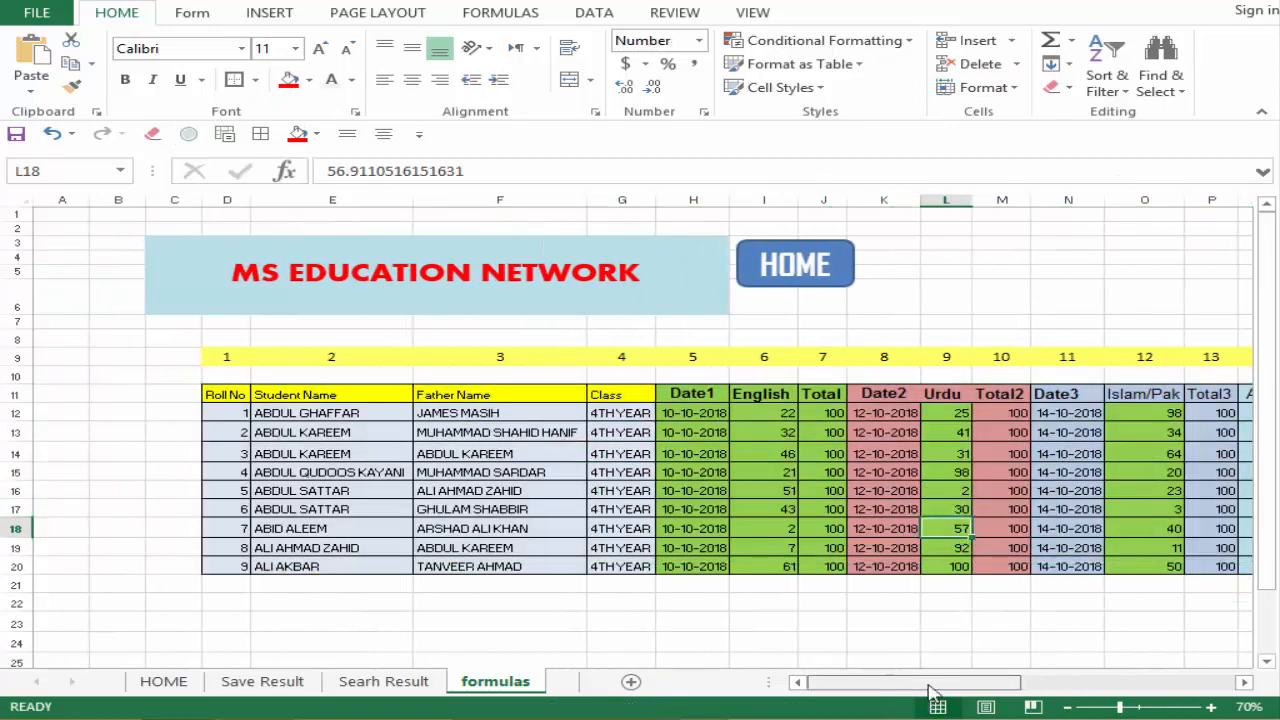
Examine the English, Urdu and Islam/Pak marks, their total columns, and the first student's All Total Marks.
left_click_drag(928, 690, 964, 700)
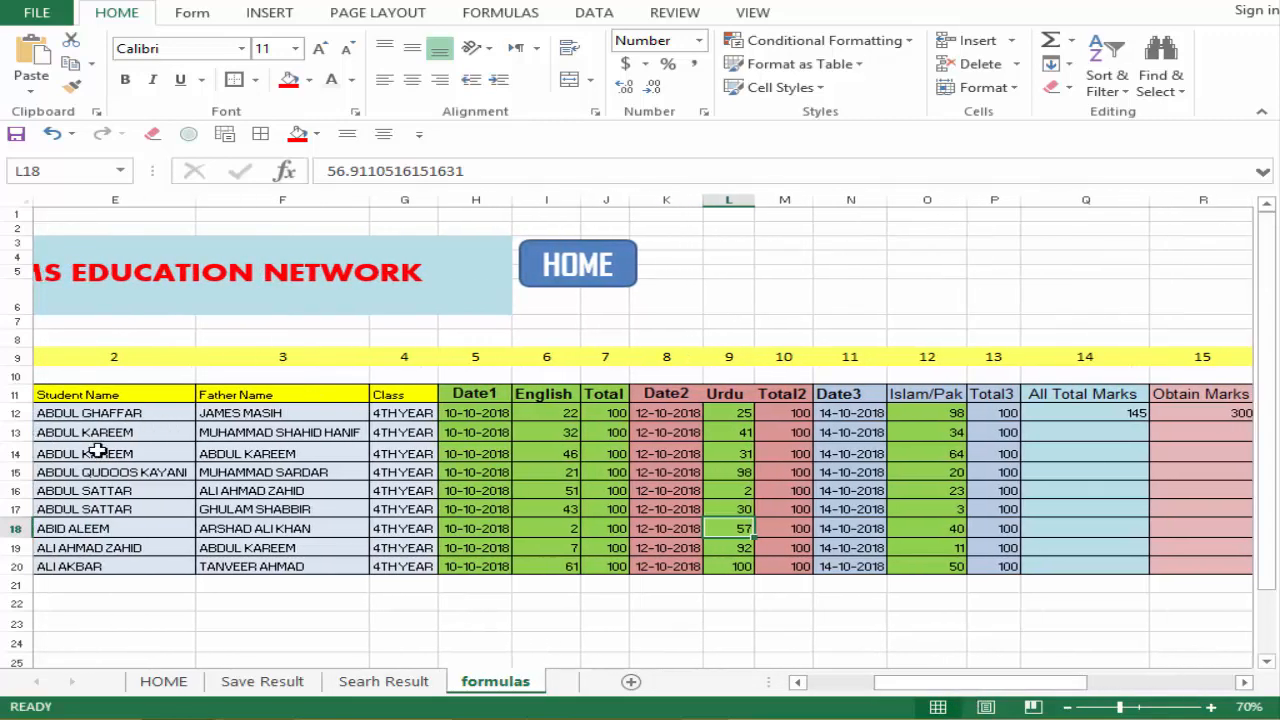
left_click_drag(545, 413, 572, 562)
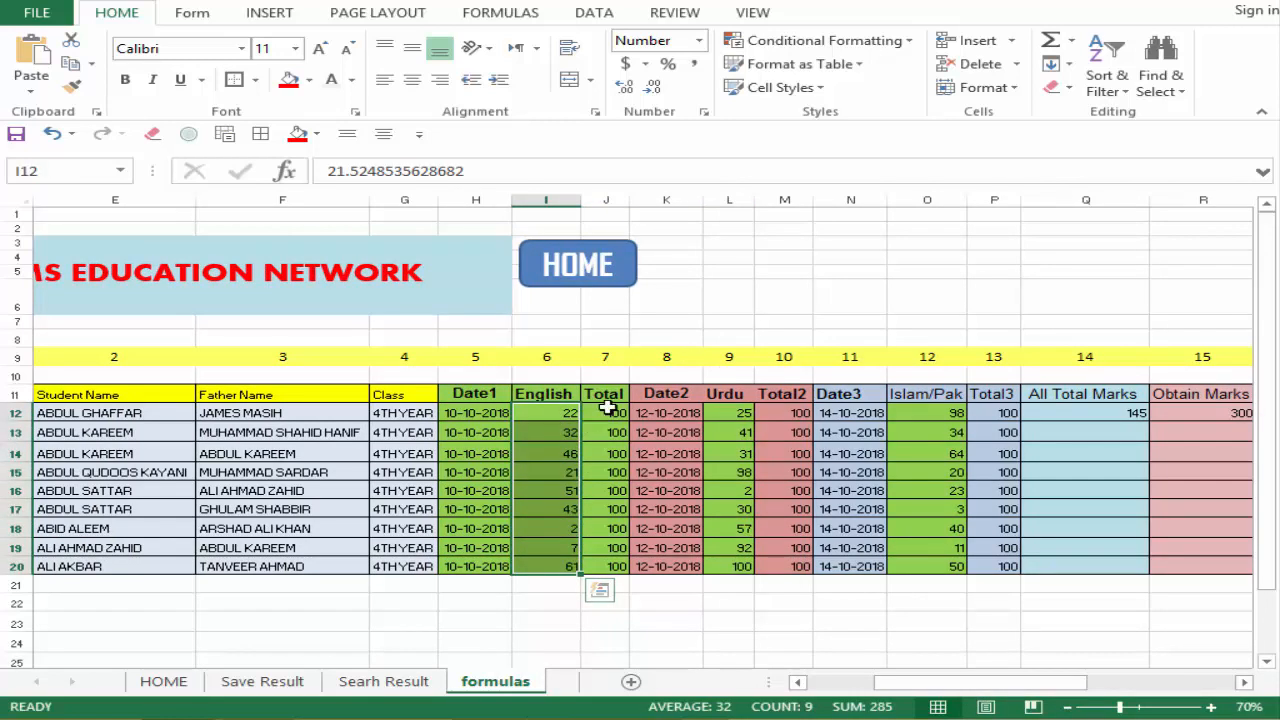
left_click_drag(607, 412, 611, 547)
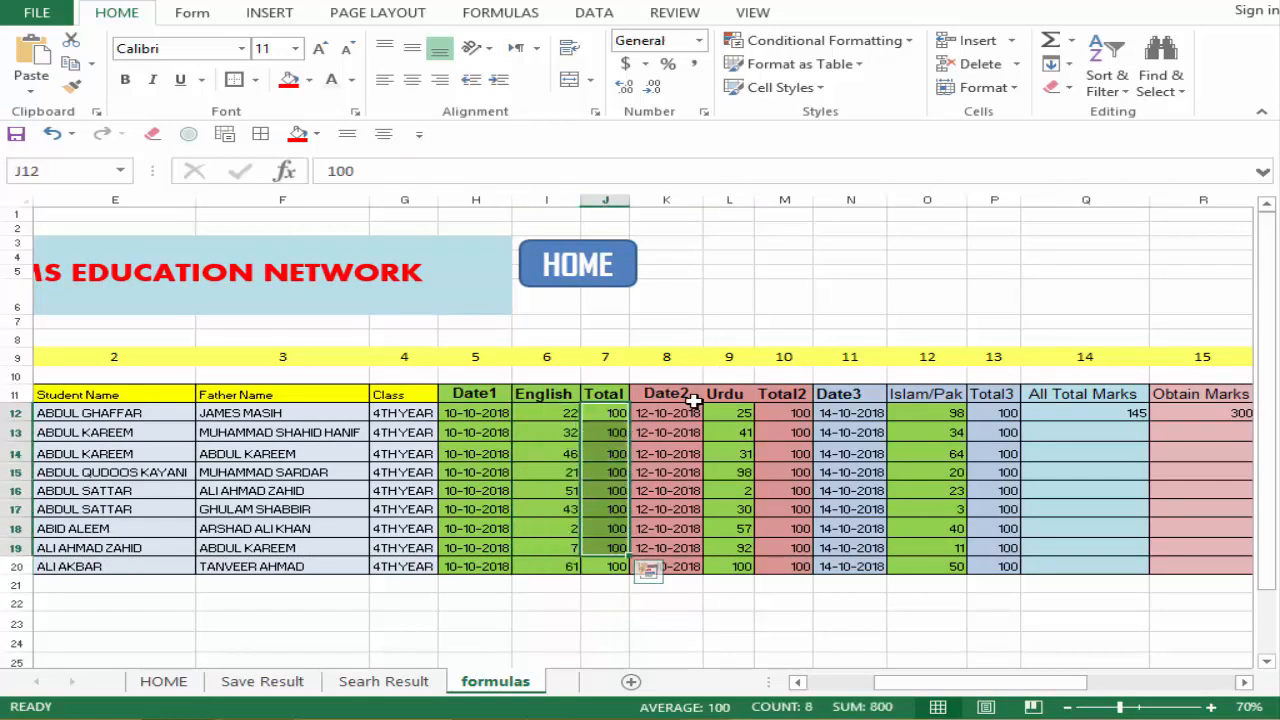
left_click_drag(743, 417, 736, 552)
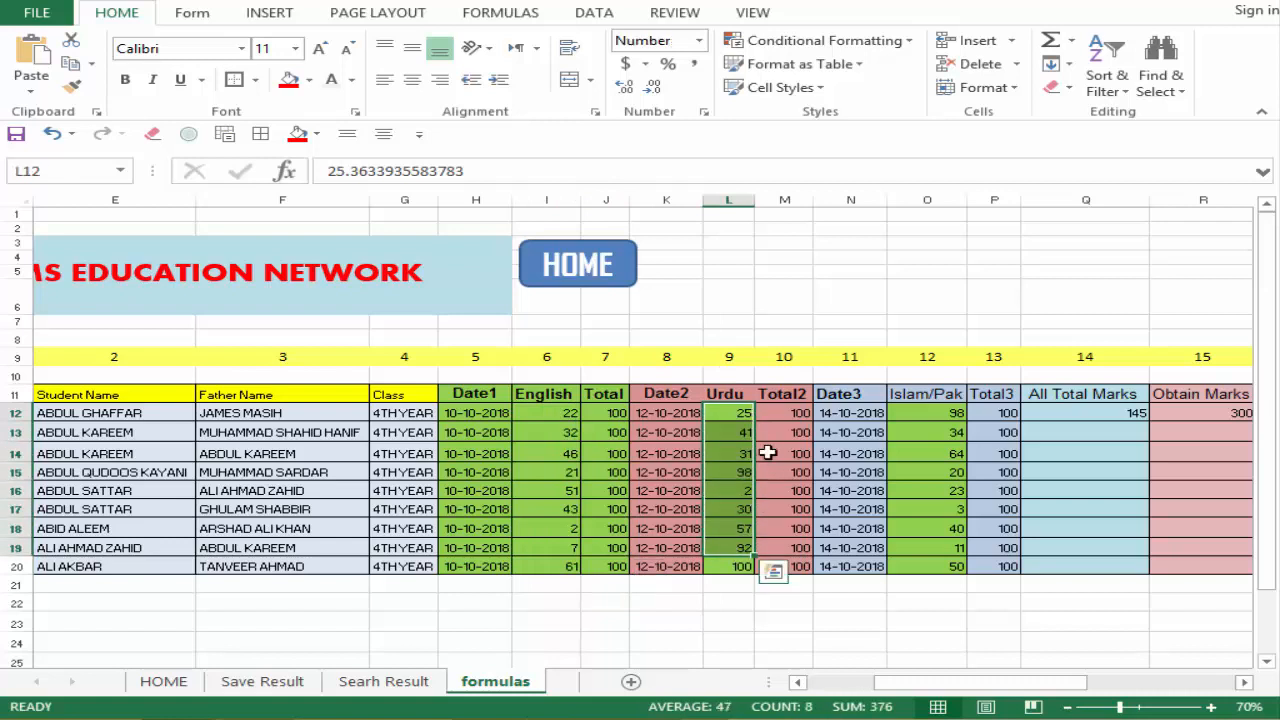
left_click_drag(783, 412, 805, 566)
left_click_drag(846, 418, 995, 562)
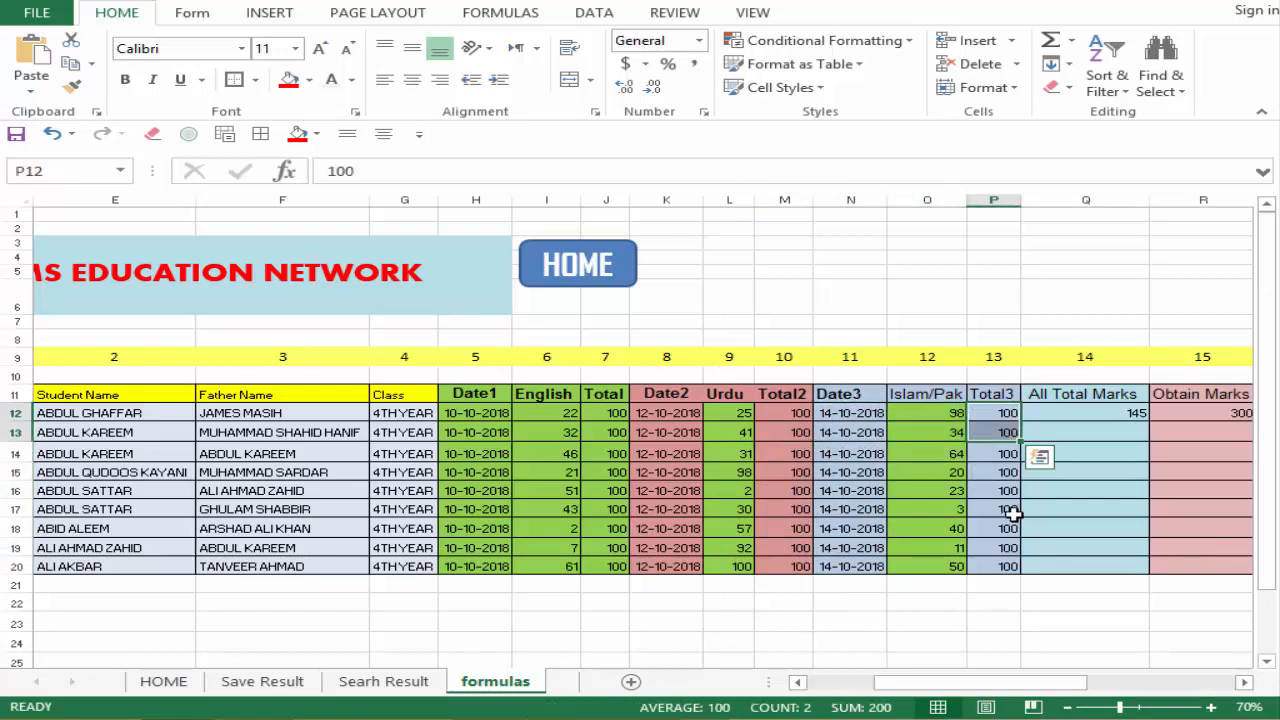
left_click(1076, 414)
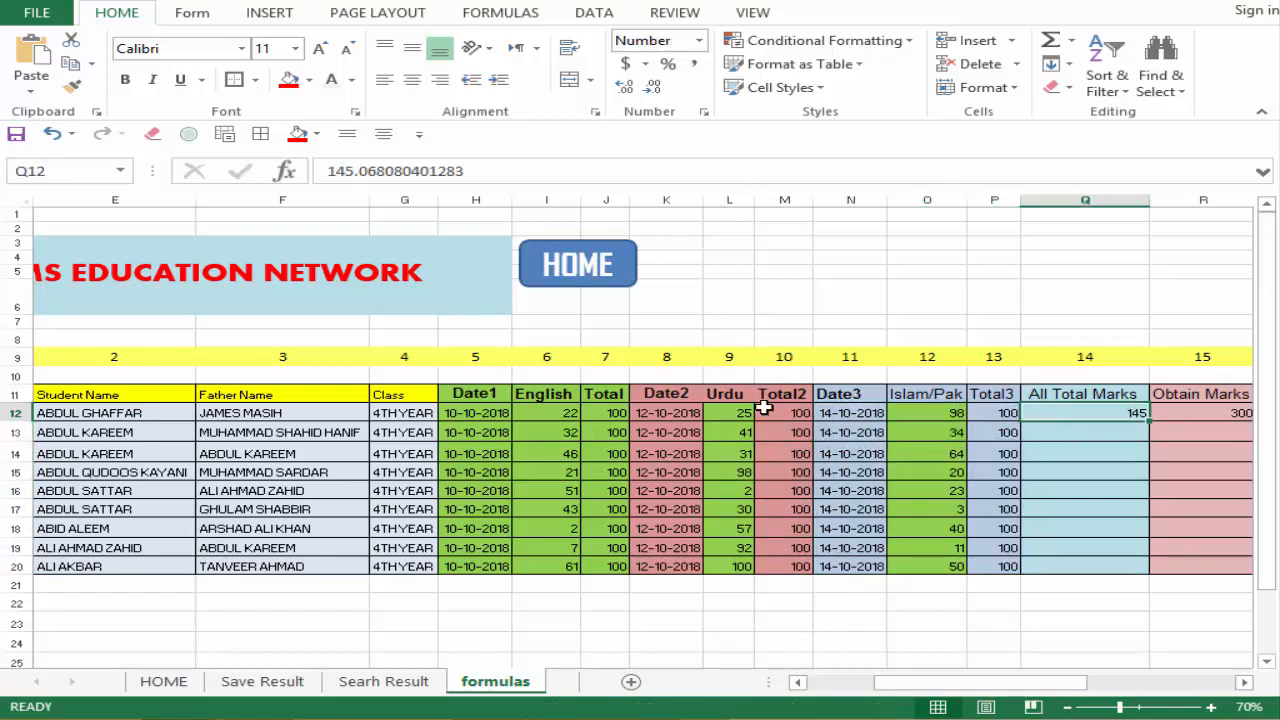
left_click_drag(462, 398, 1085, 415)
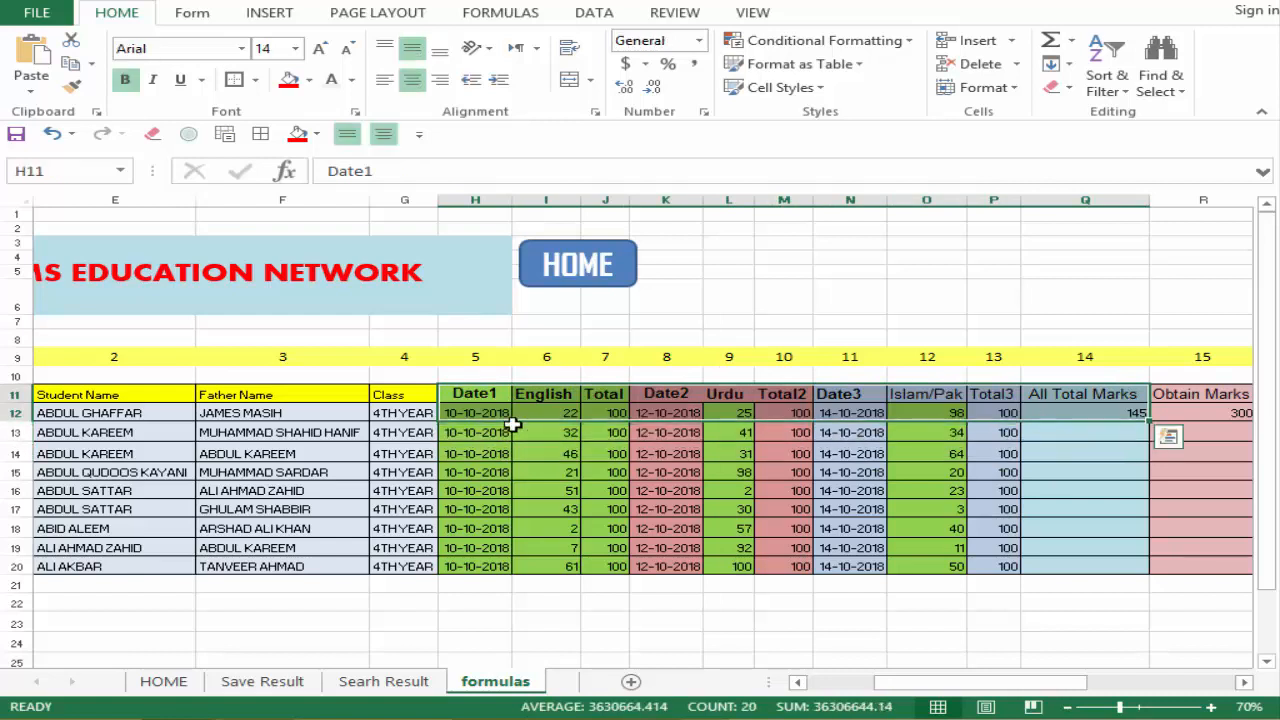
left_click(362, 412)
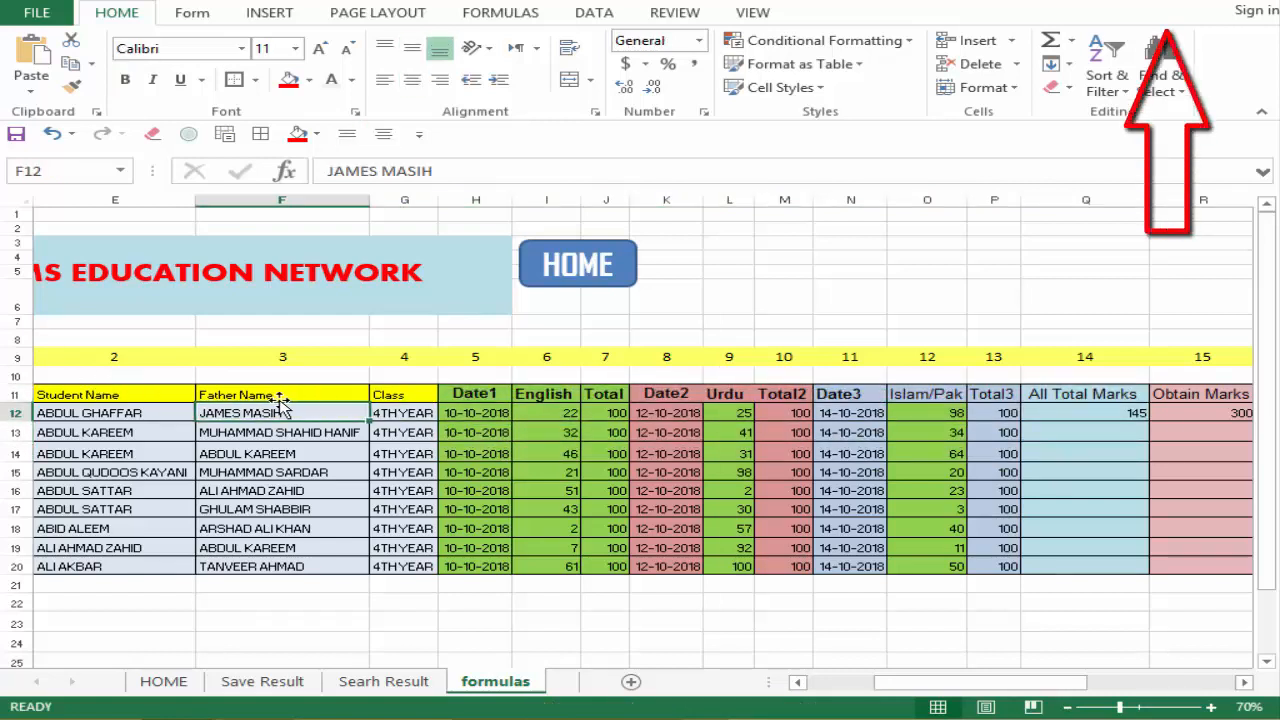
Clear the first student's All Total Marks value in Q12 and undo the deletion.
left_click(1084, 409)
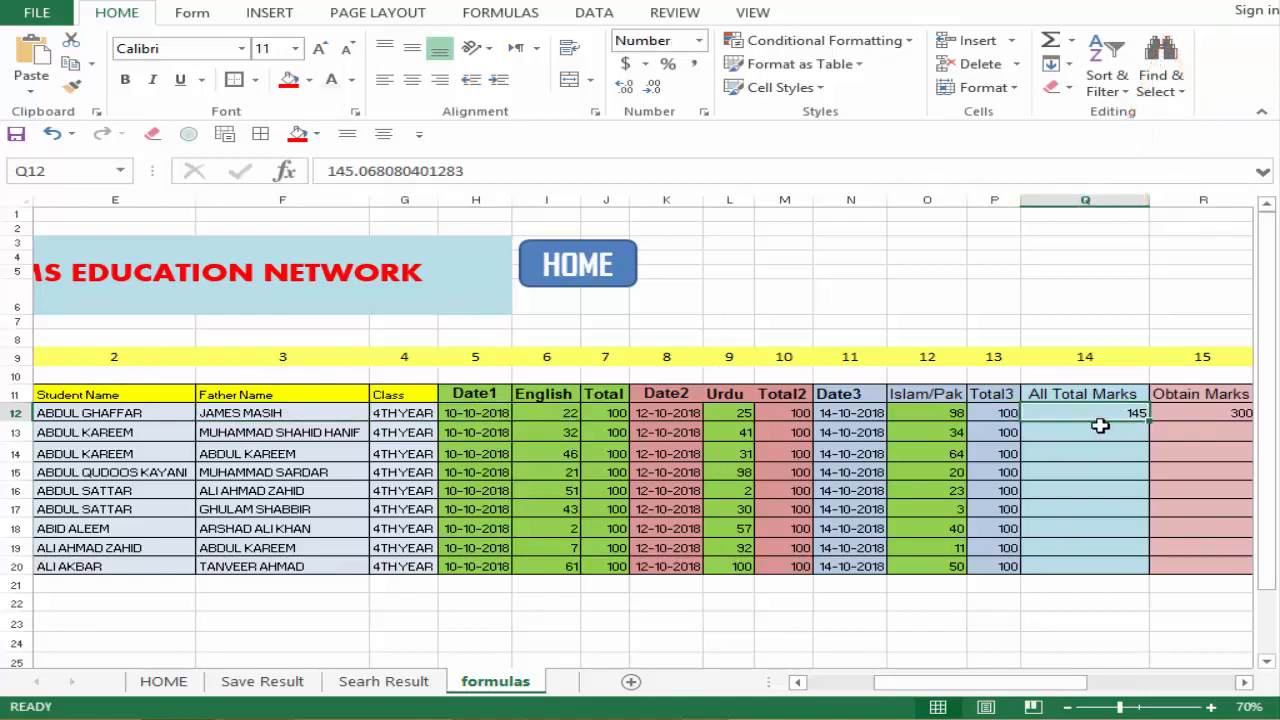
key("Delete")
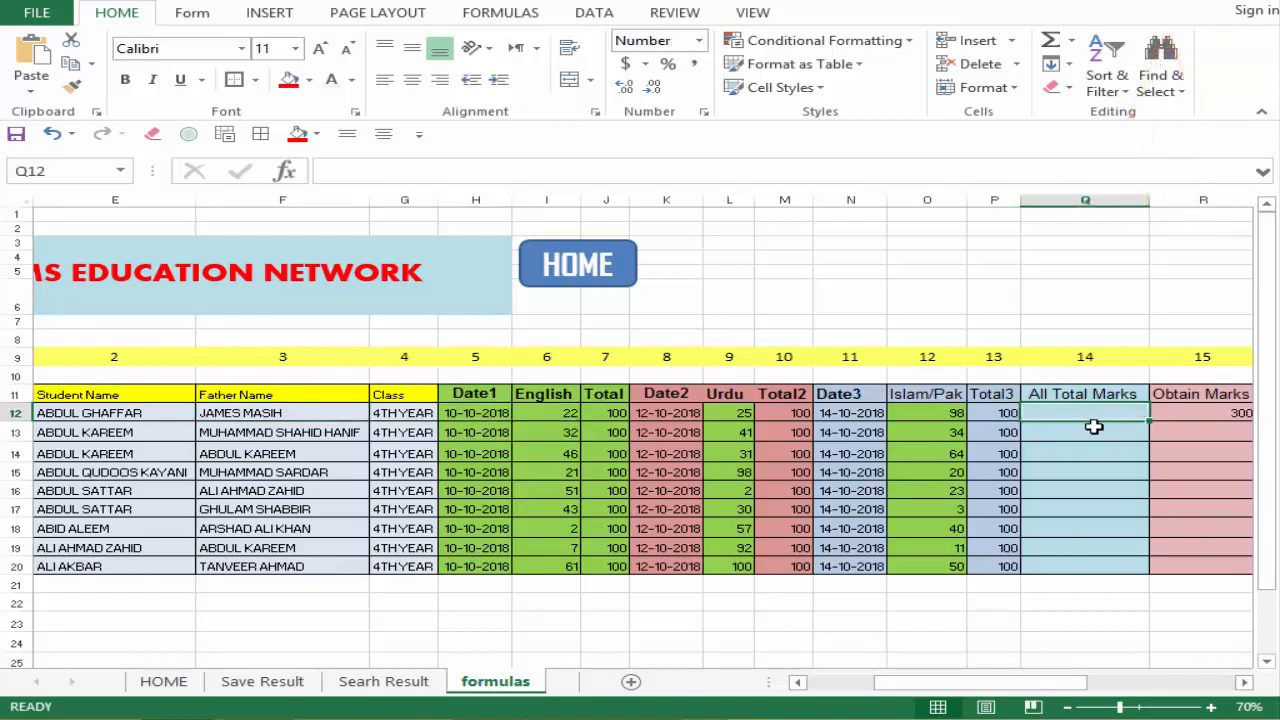
left_click(1094, 427)
key("Up")
key("ctrl+z")
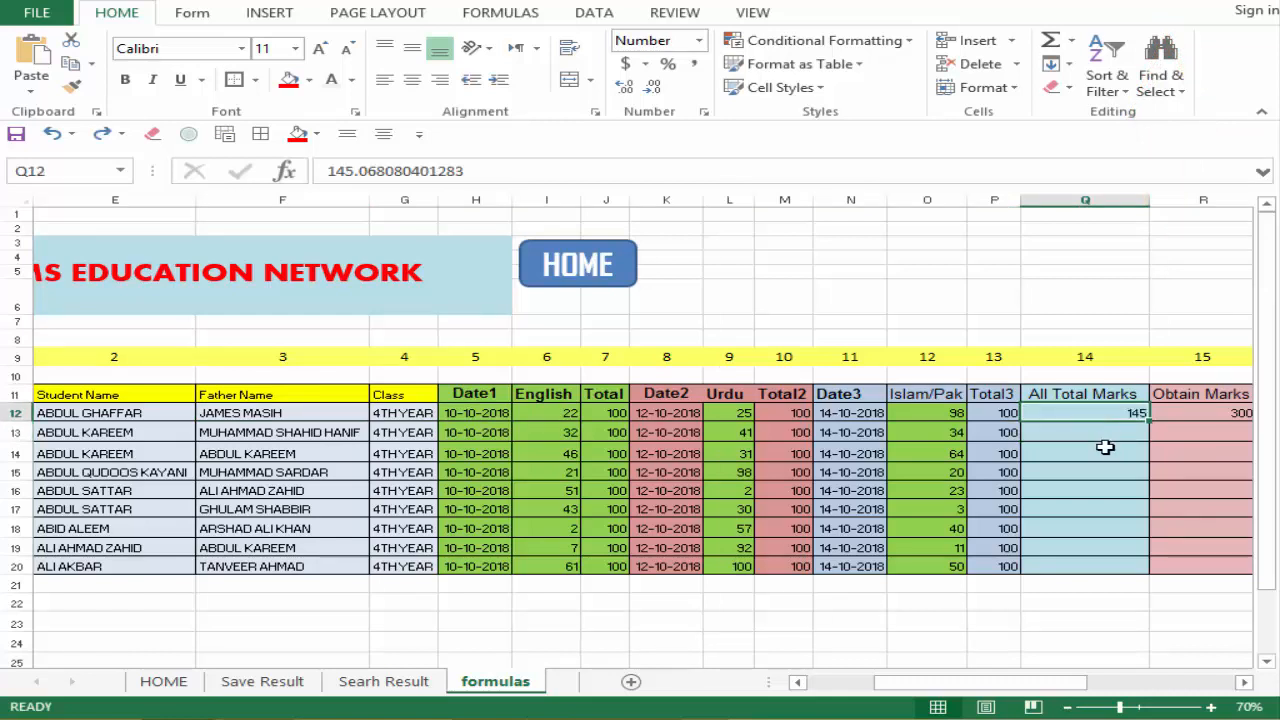
left_click(1108, 437)
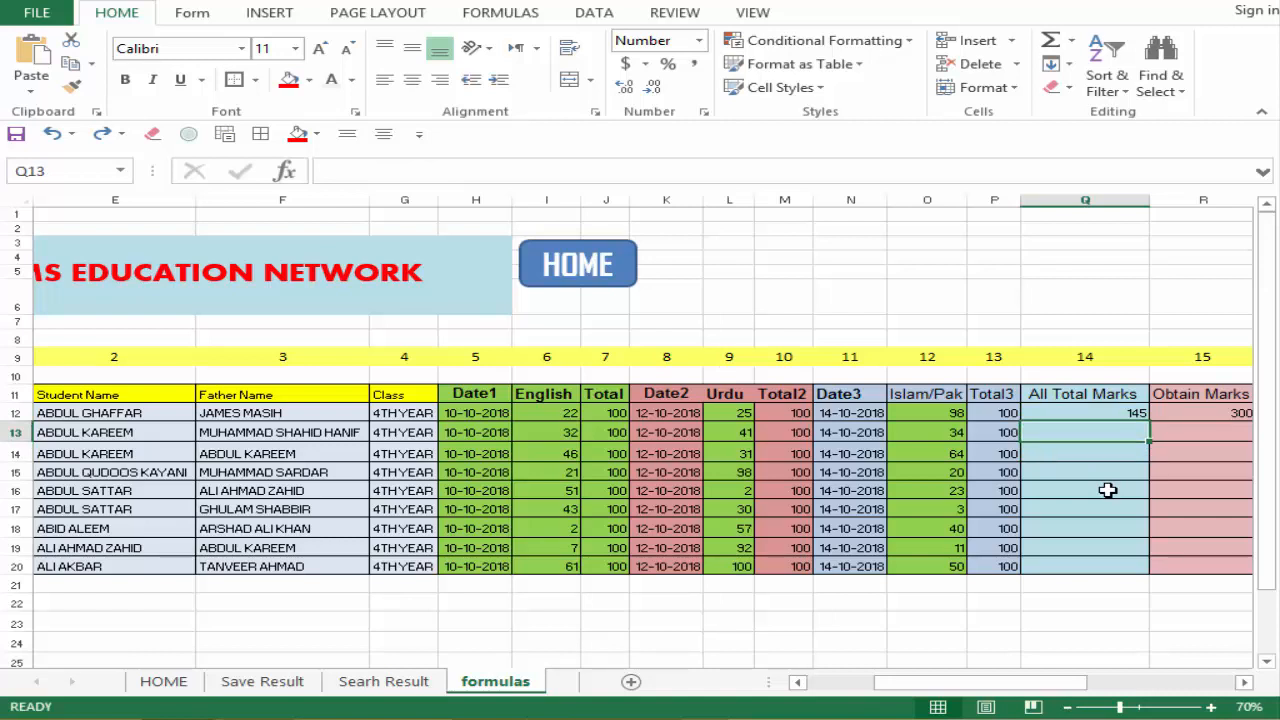
type("=")
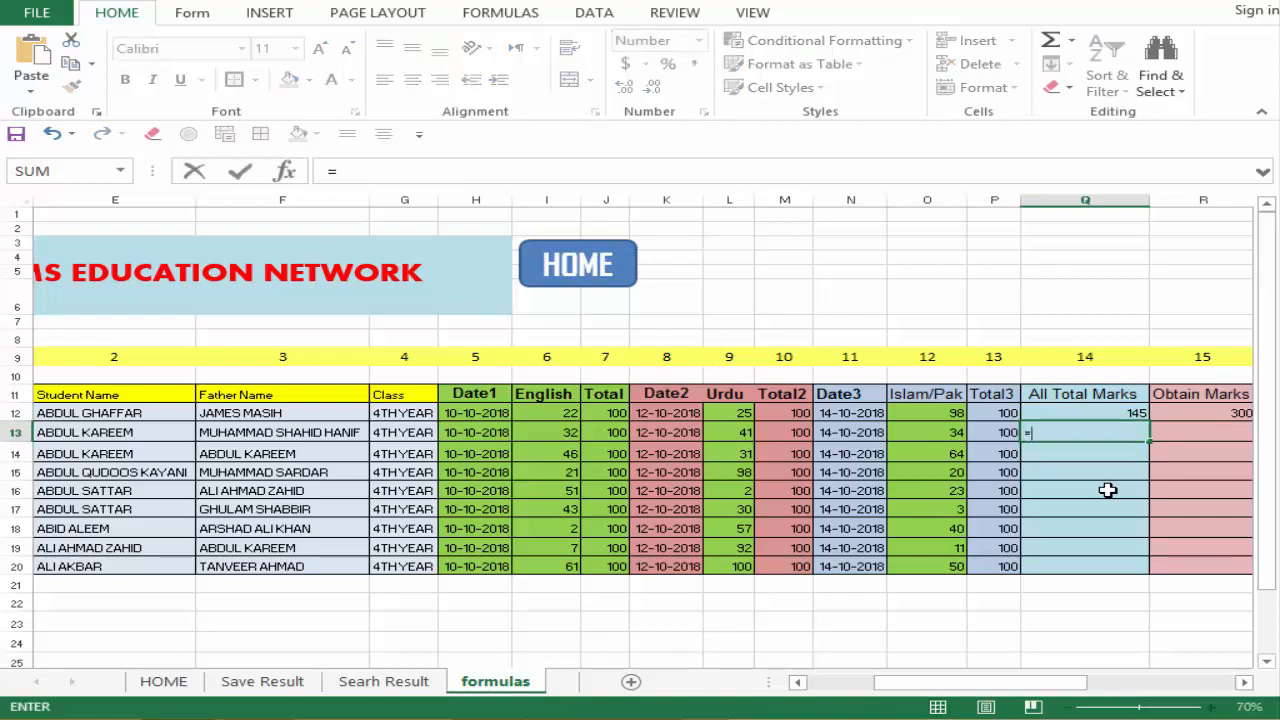
key("BackSpace")
key("Return")
Zoom the marks table to 90% and select the second student's All Total Marks cell, Q13.
left_click(1211, 709)
left_click(1211, 709)
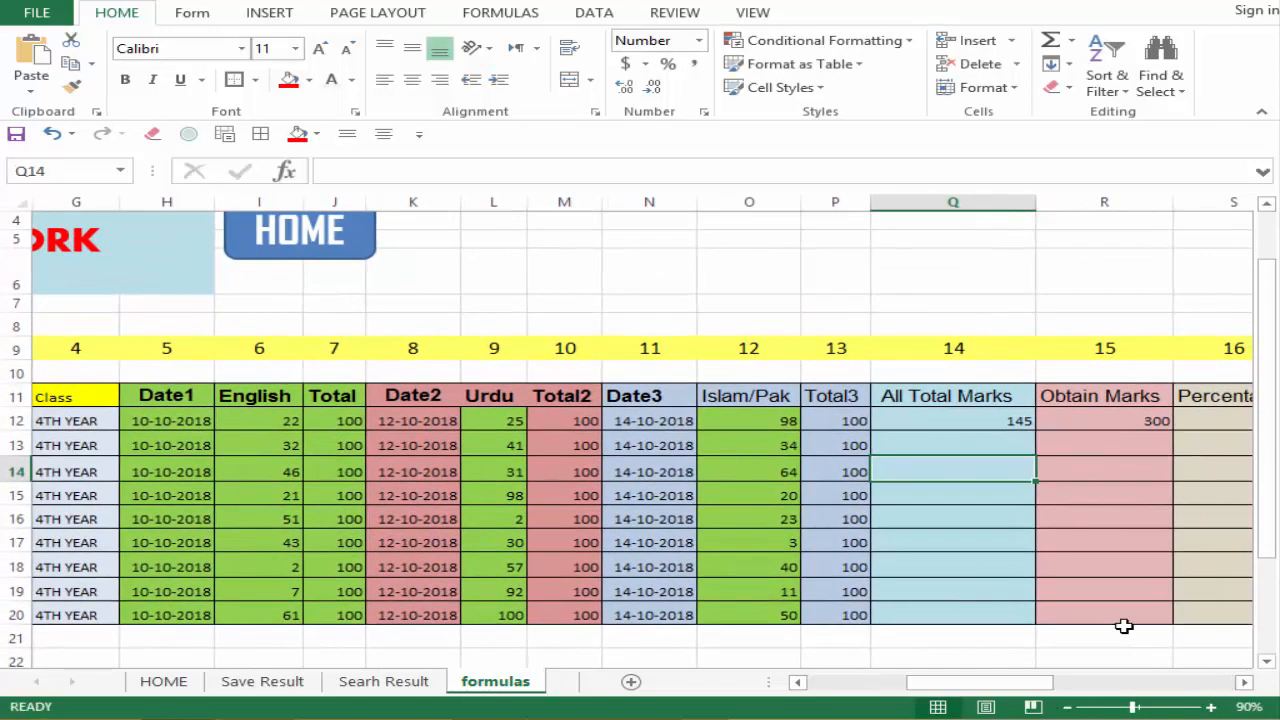
left_click(954, 440)
left_click_drag(1010, 690, 1005, 690)
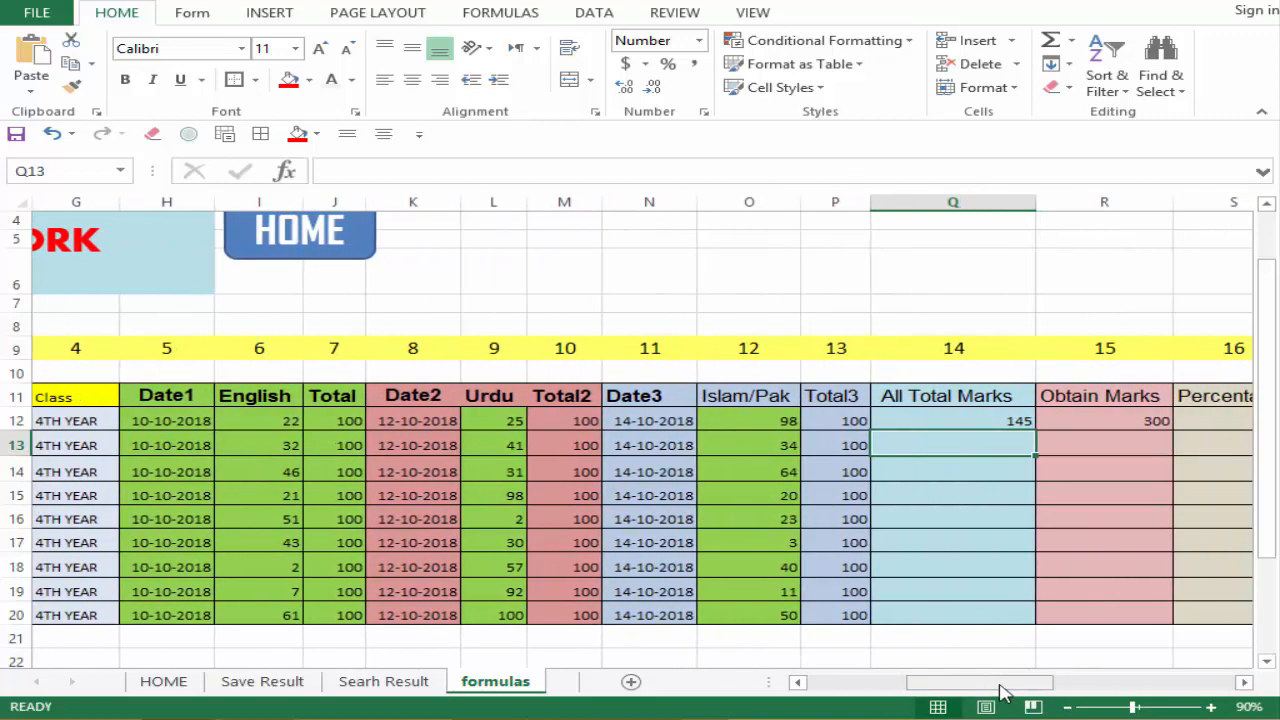
type("=")
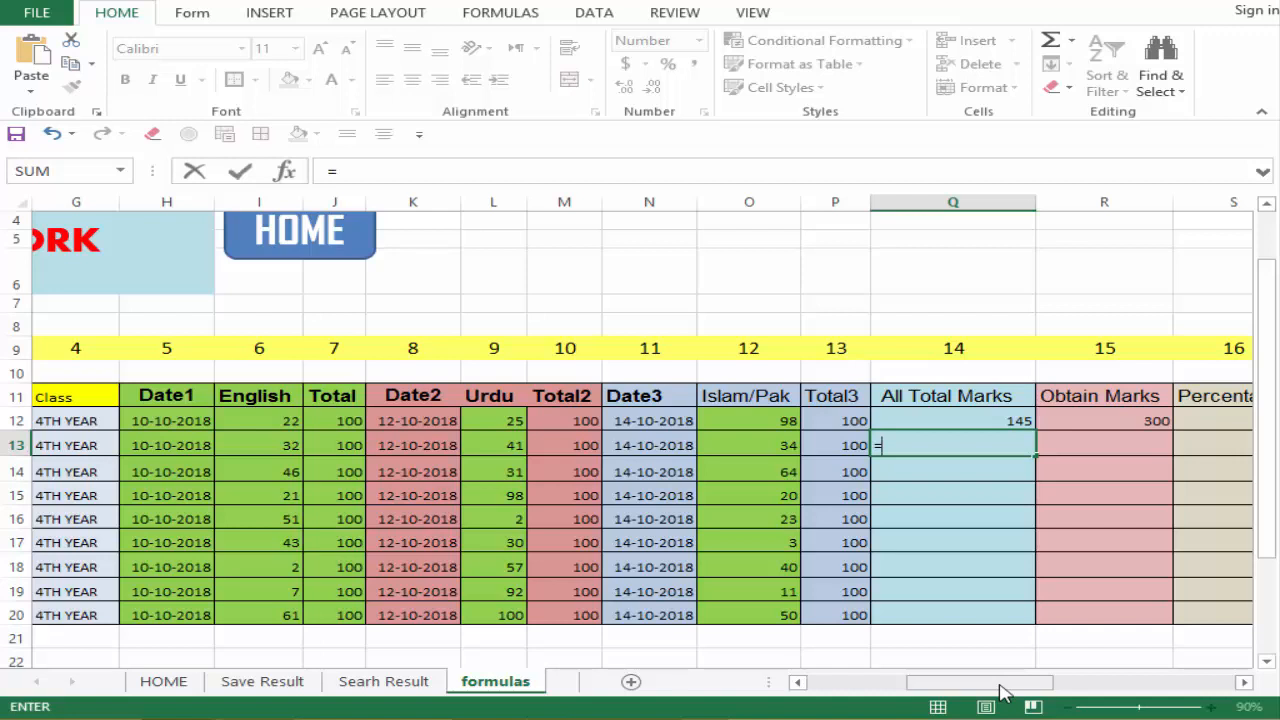
type("sum")
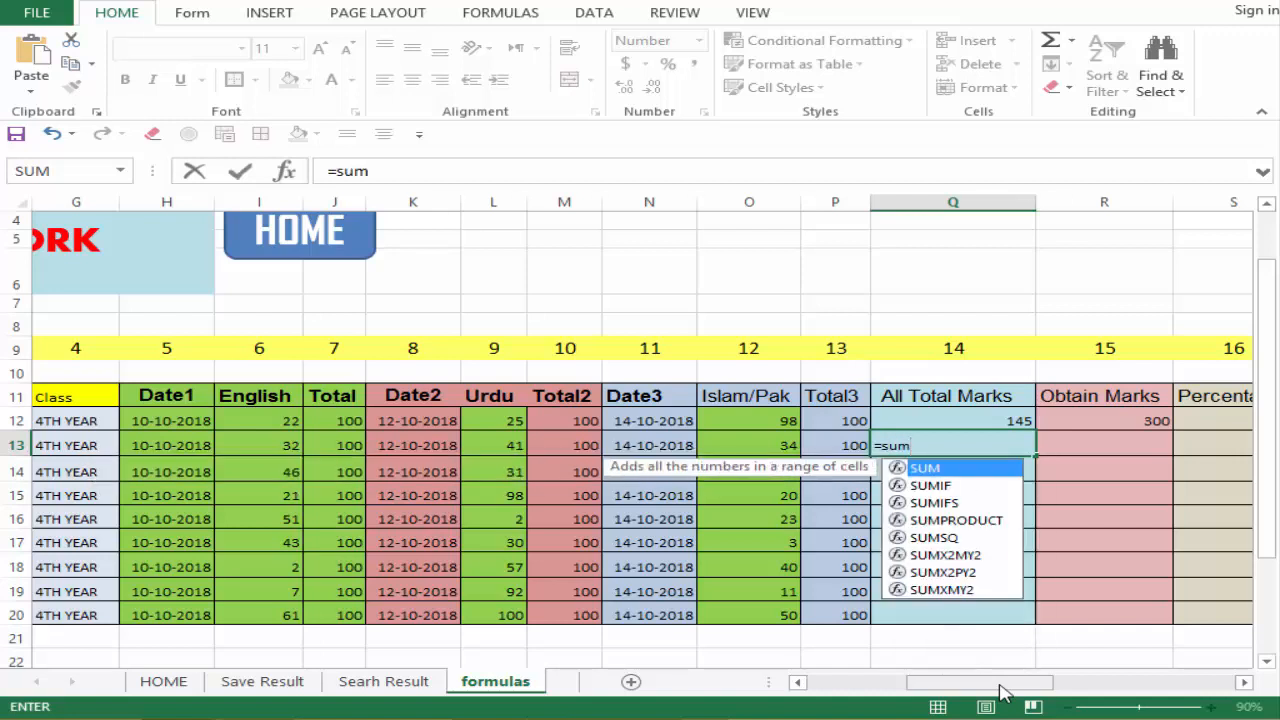
type("(")
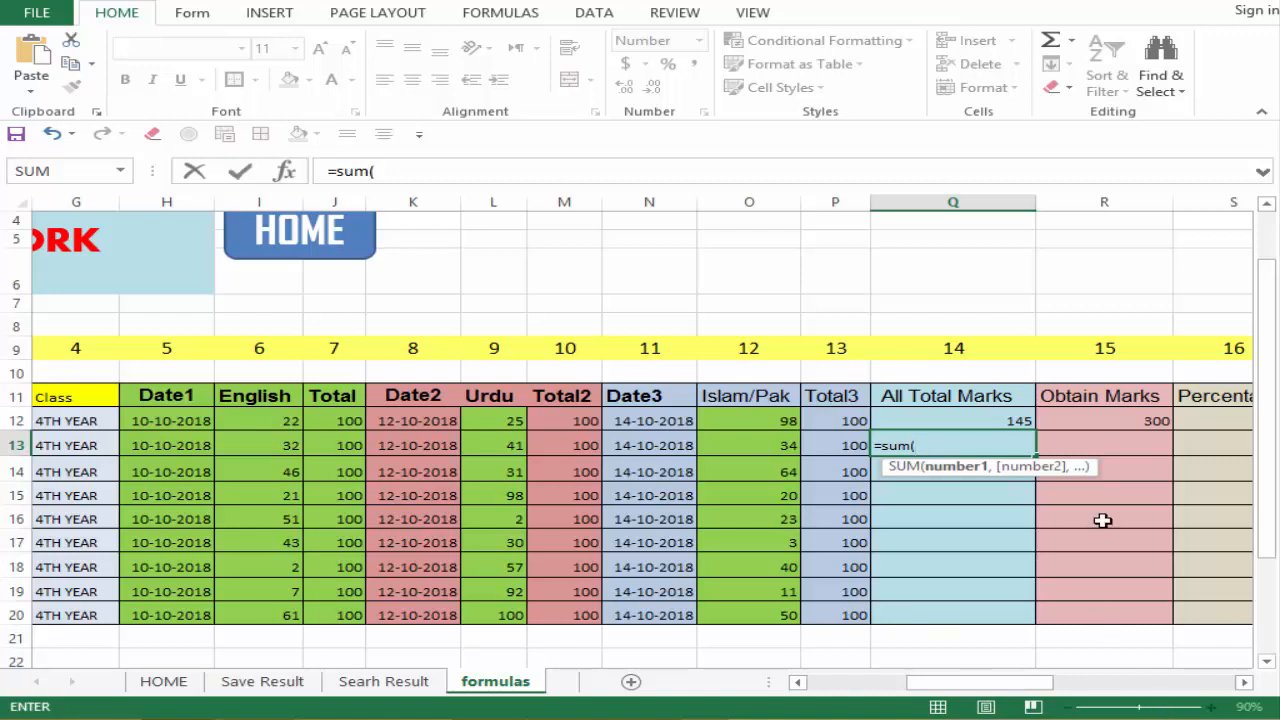
key("BackSpace")
key("BackSpace")
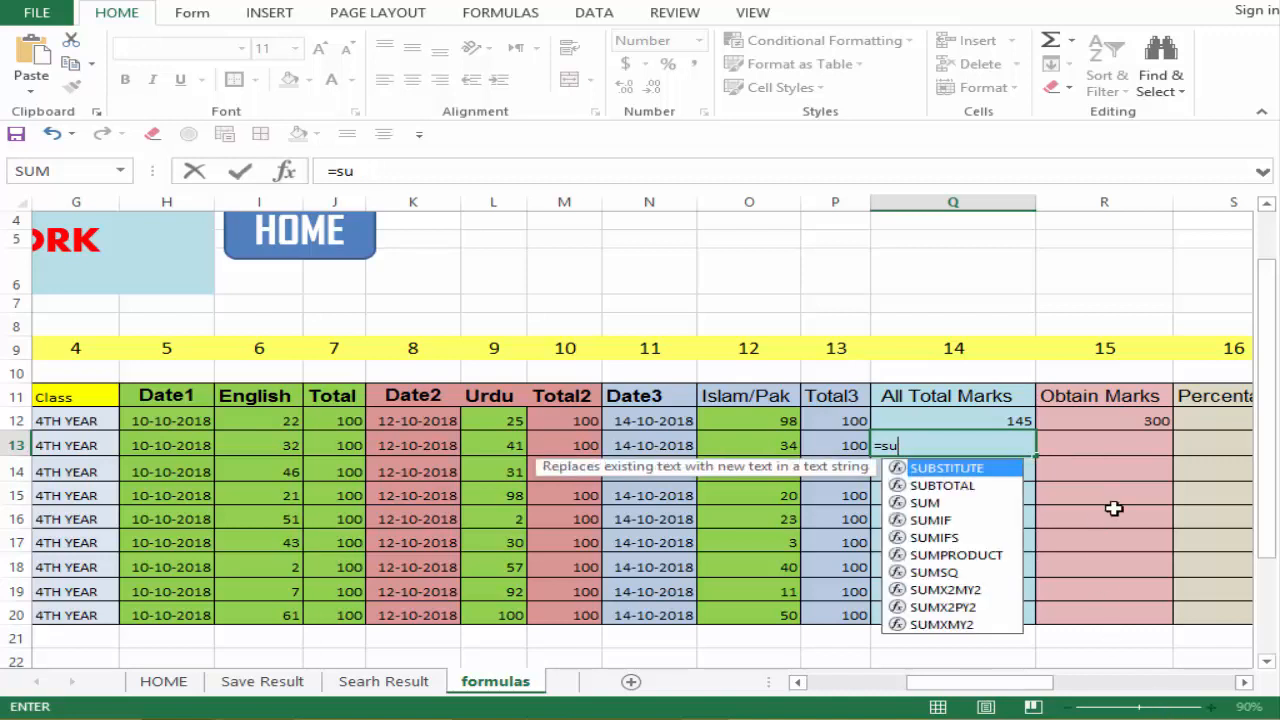
key("Escape")
key("Return")
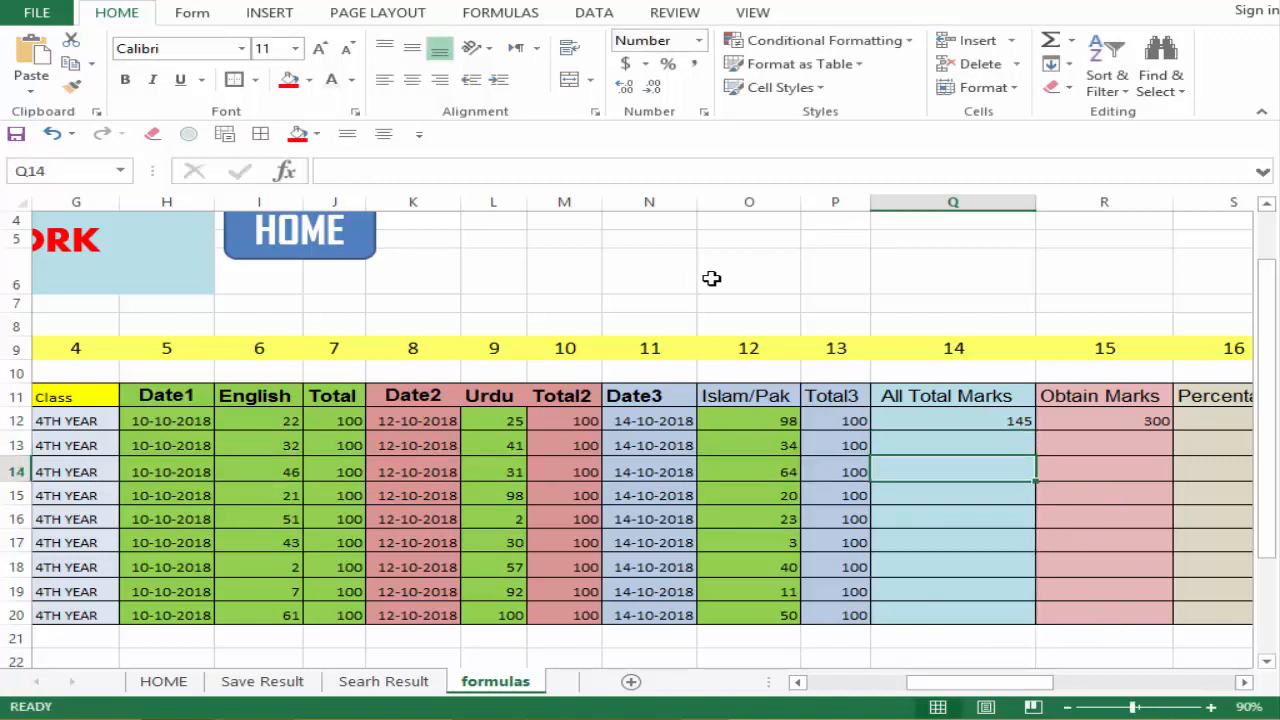
Enter the example formula =SUM(N6:O6) in the empty cell Q6 above the marks table.
left_click(910, 276)
type("=sum")
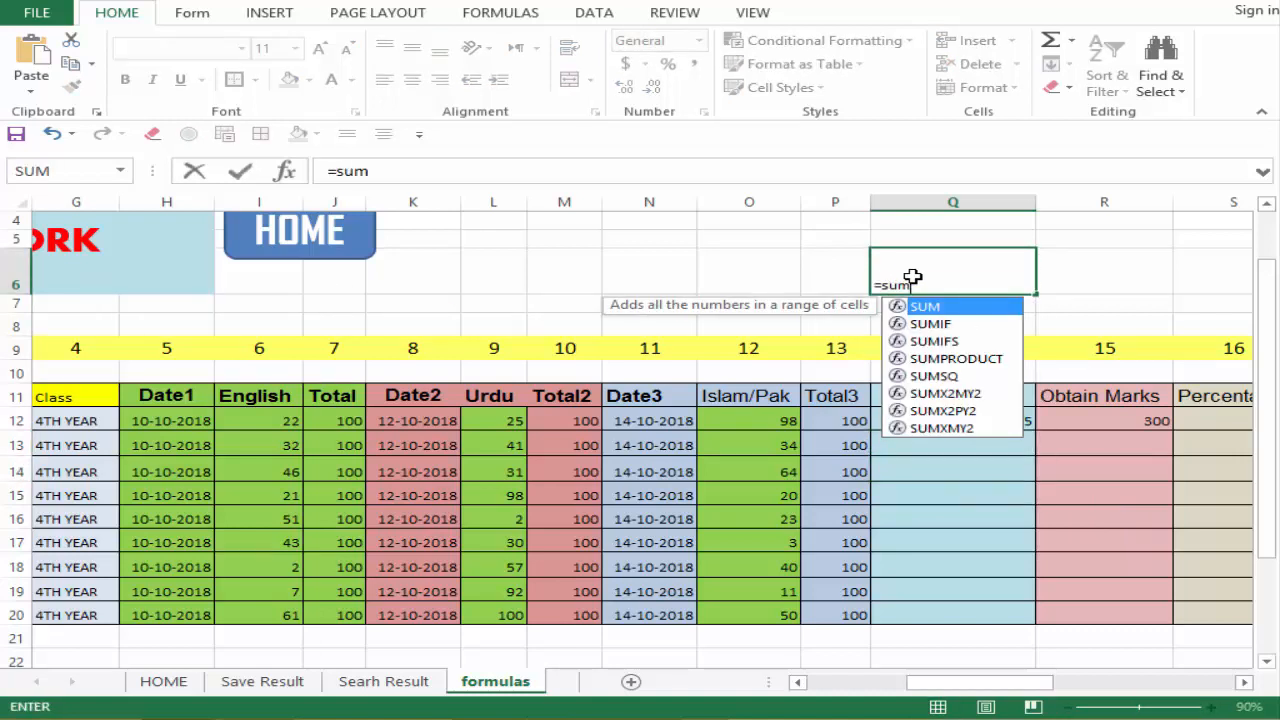
type("(")
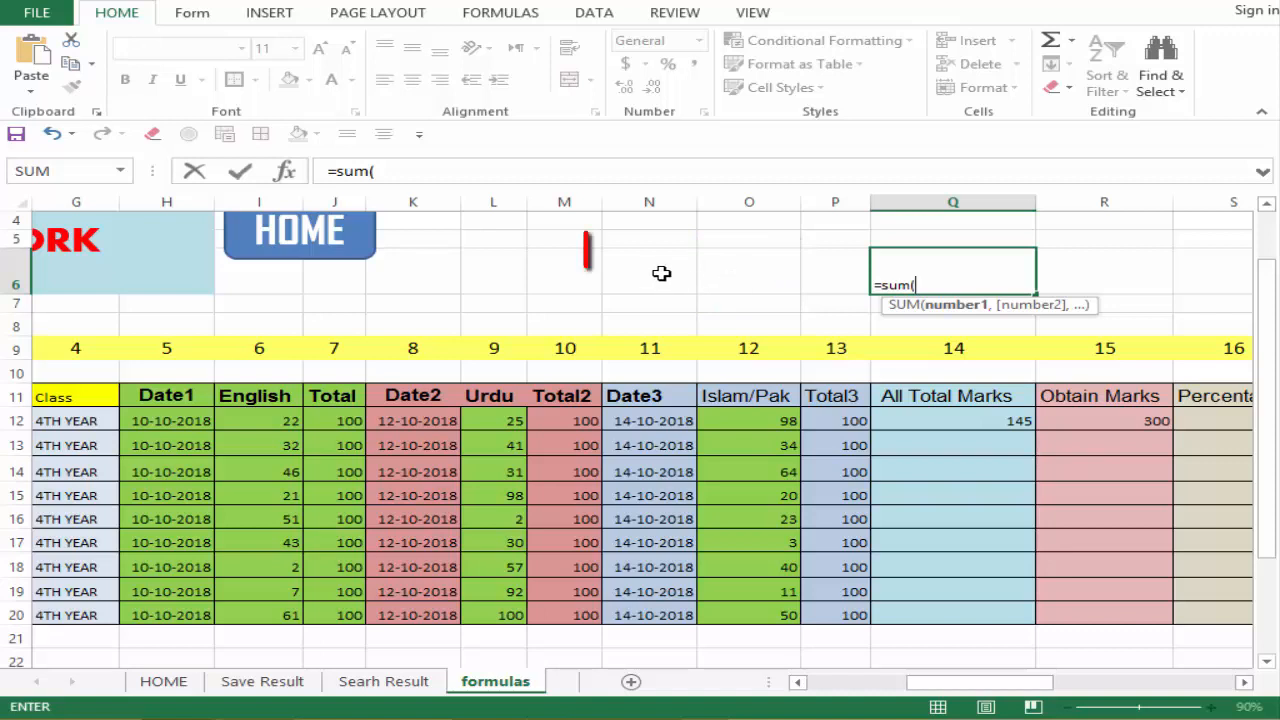
left_click_drag(660, 274, 714, 272)
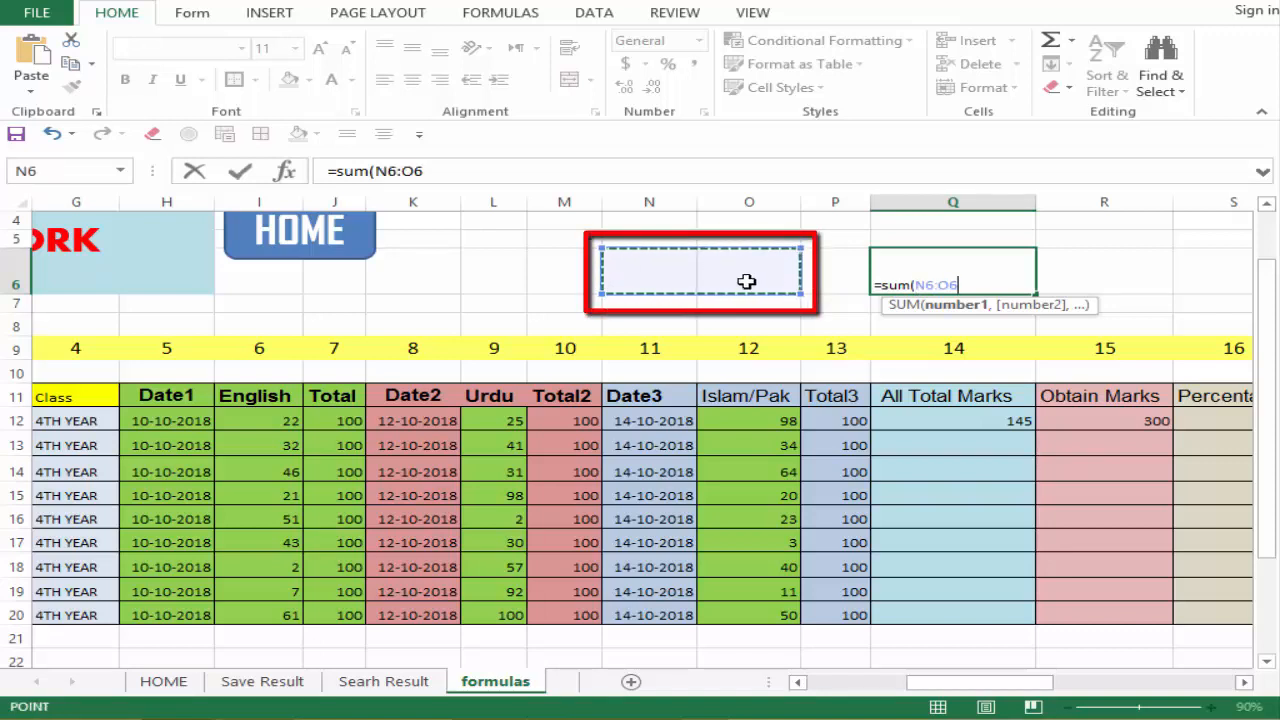
left_click(973, 286)
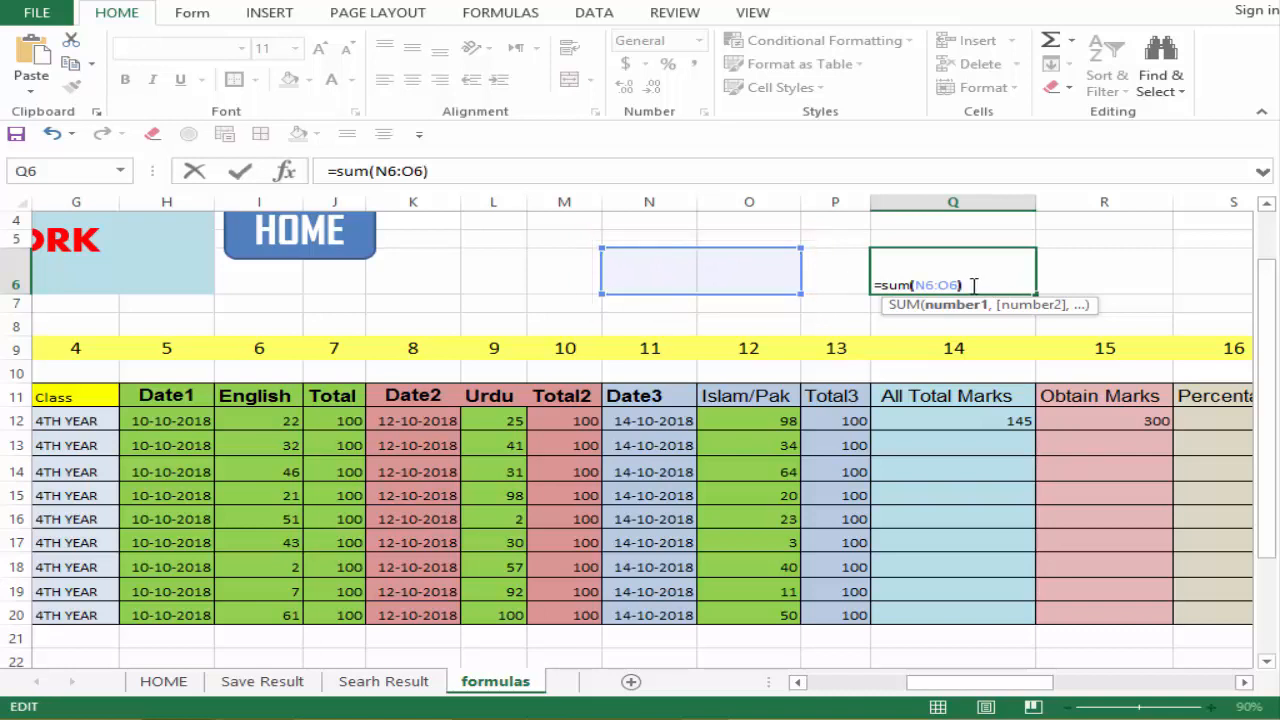
key("Return")
left_click(988, 266)
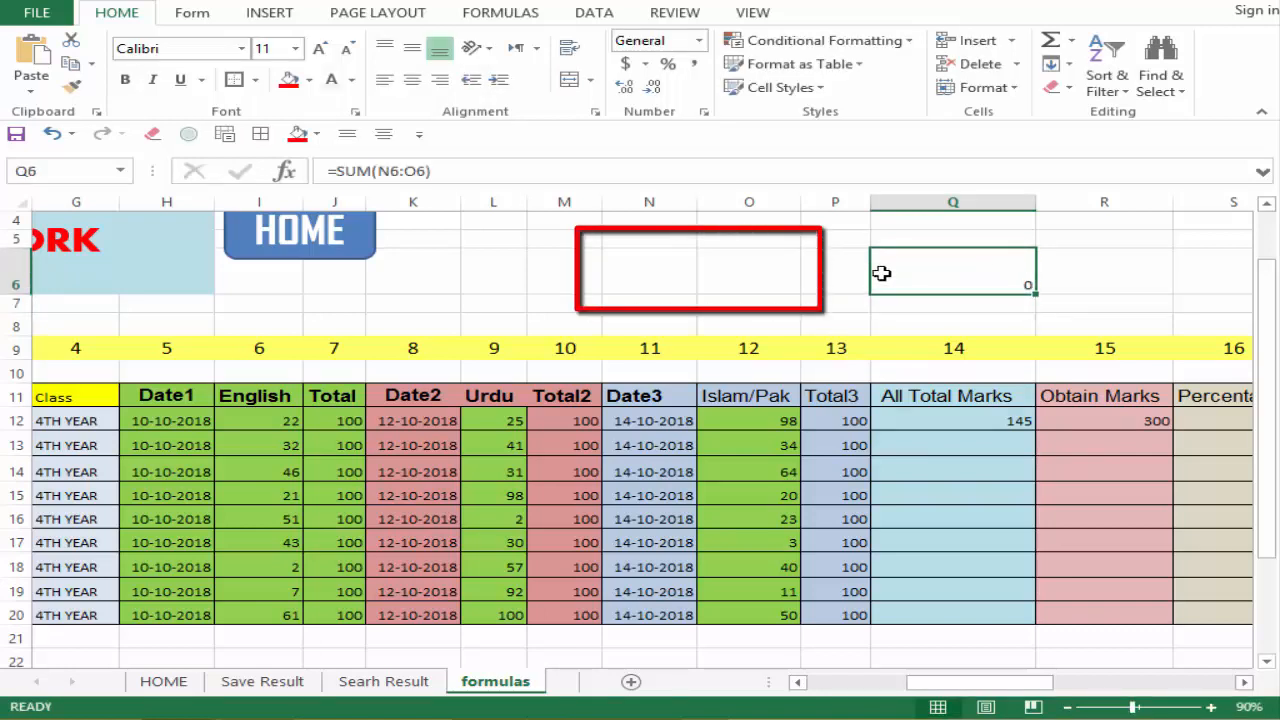
Enter 20 in N6 and 30 in O6 as sample values for the example SUM formula.
left_click(646, 271)
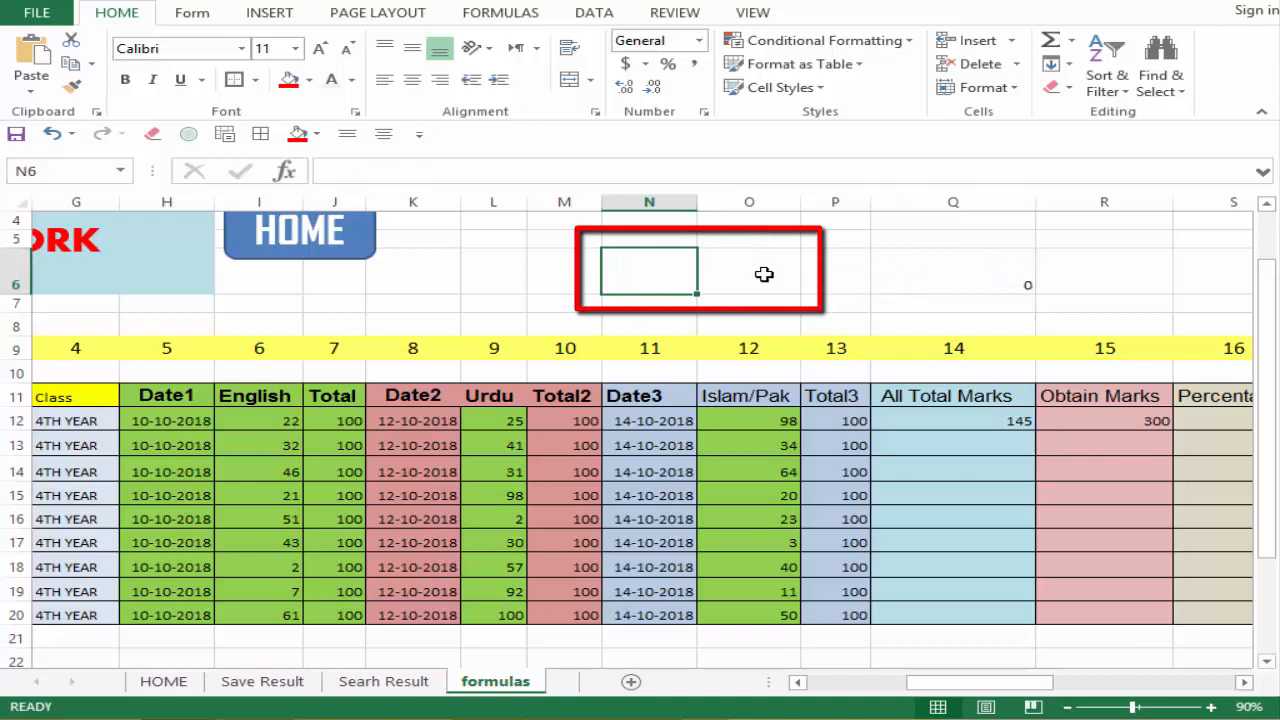
type("20")
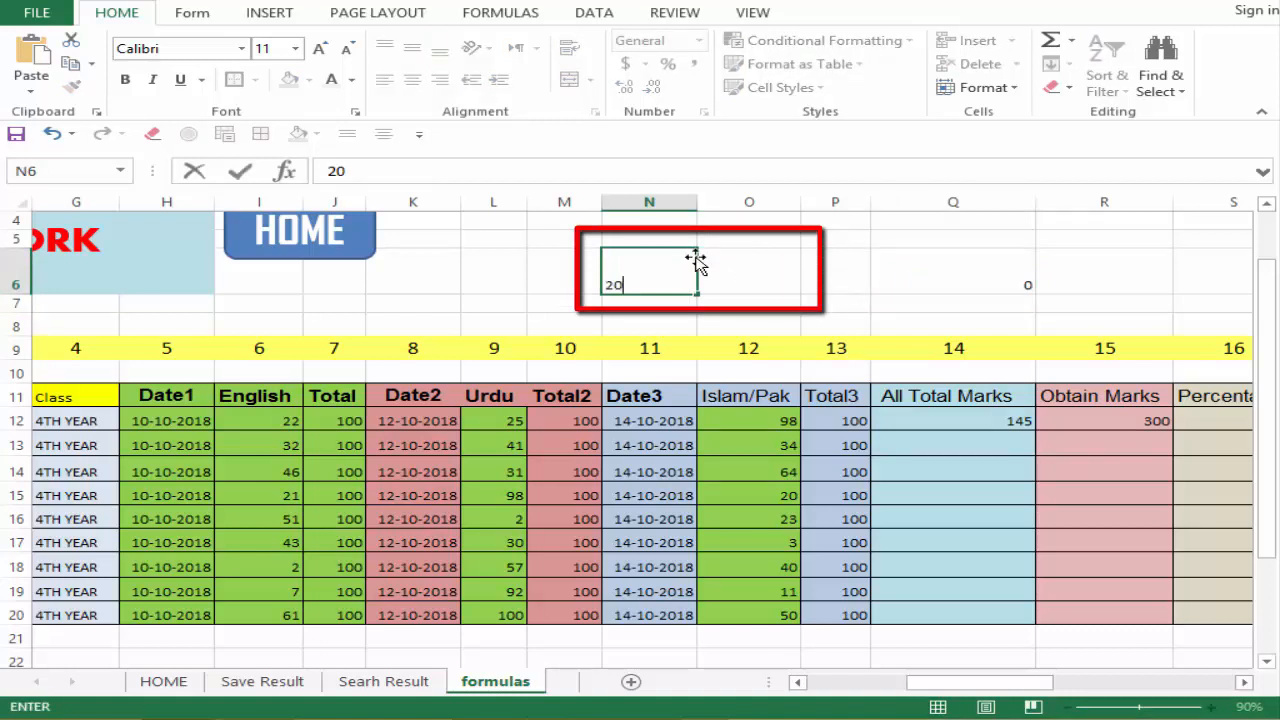
key("Return")
key("Up")
key("Right")
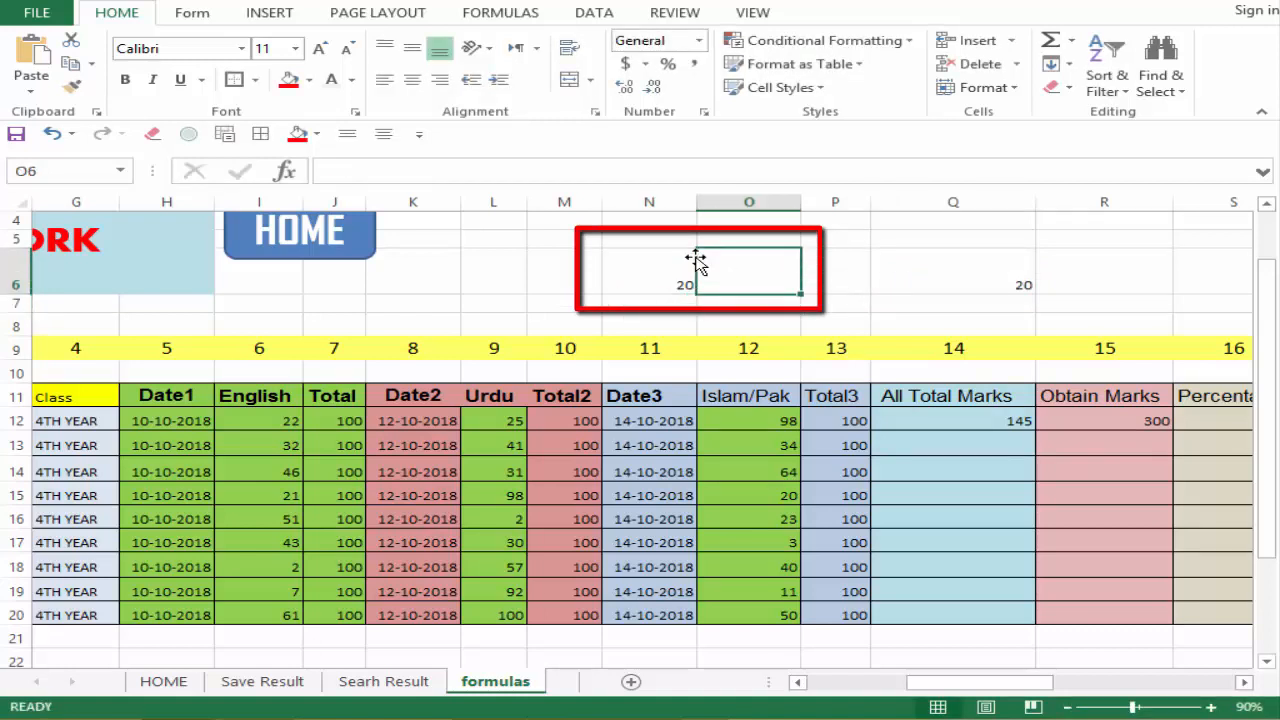
type("30")
key("Return")
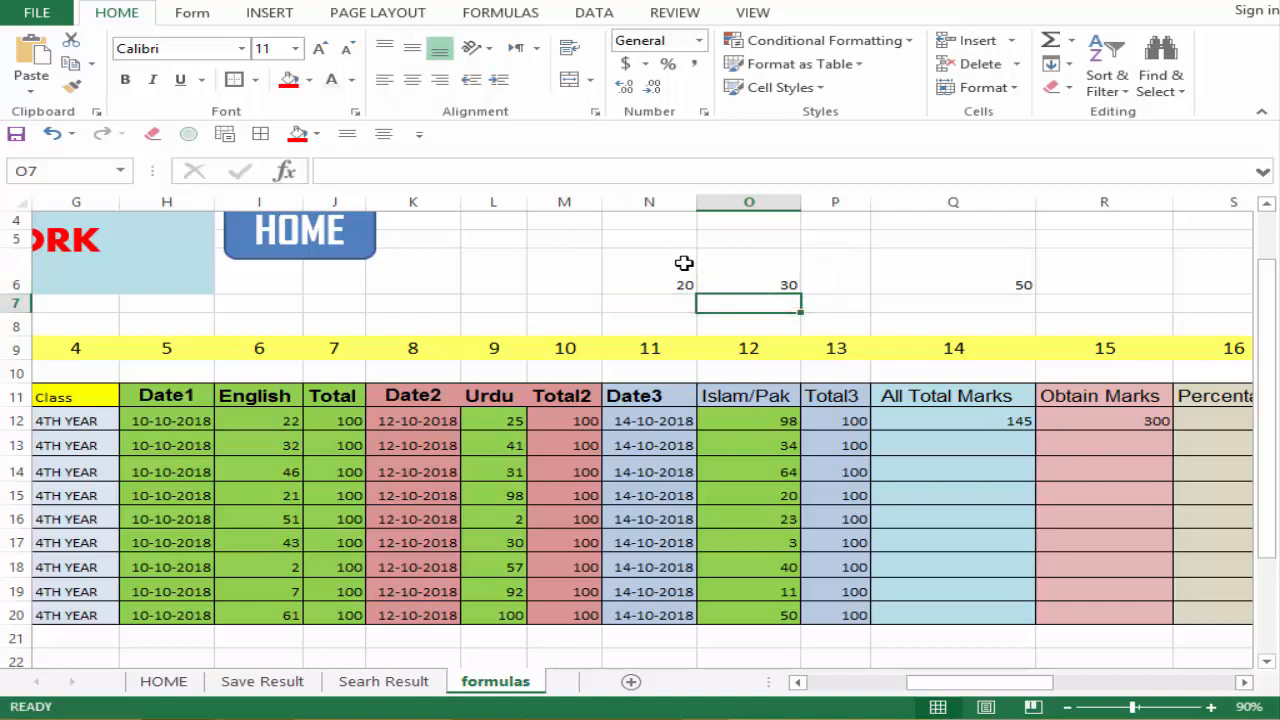
Examine the range used by the SUM formula in Q6 and the first student's Islam/Pak, Urdu and English marks.
left_click_drag(683, 263, 770, 265)
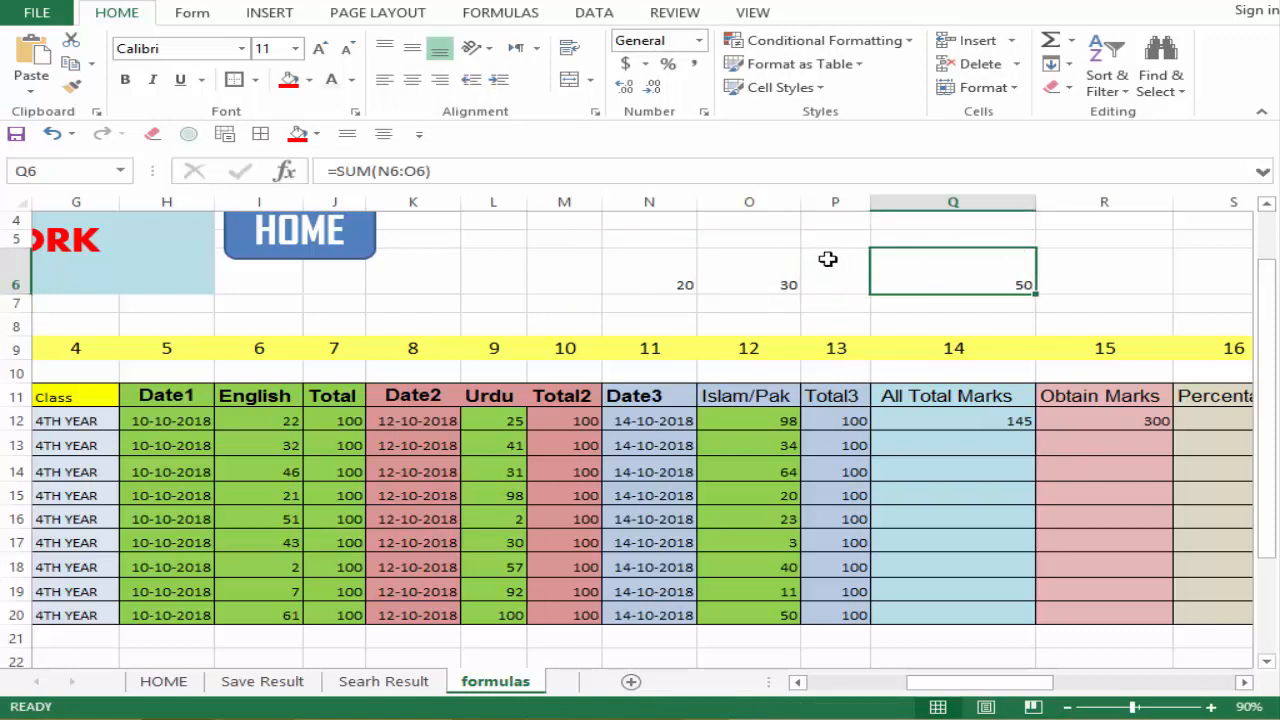
double_click(1005, 282)
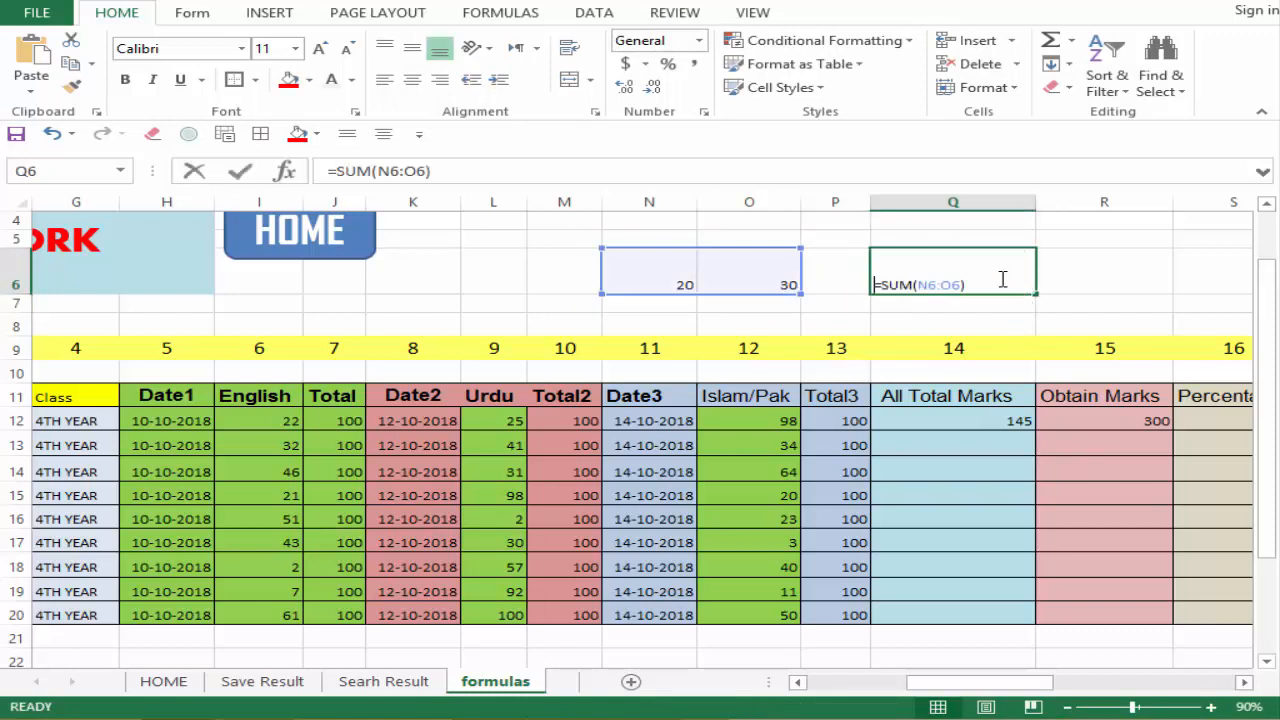
left_click(657, 443)
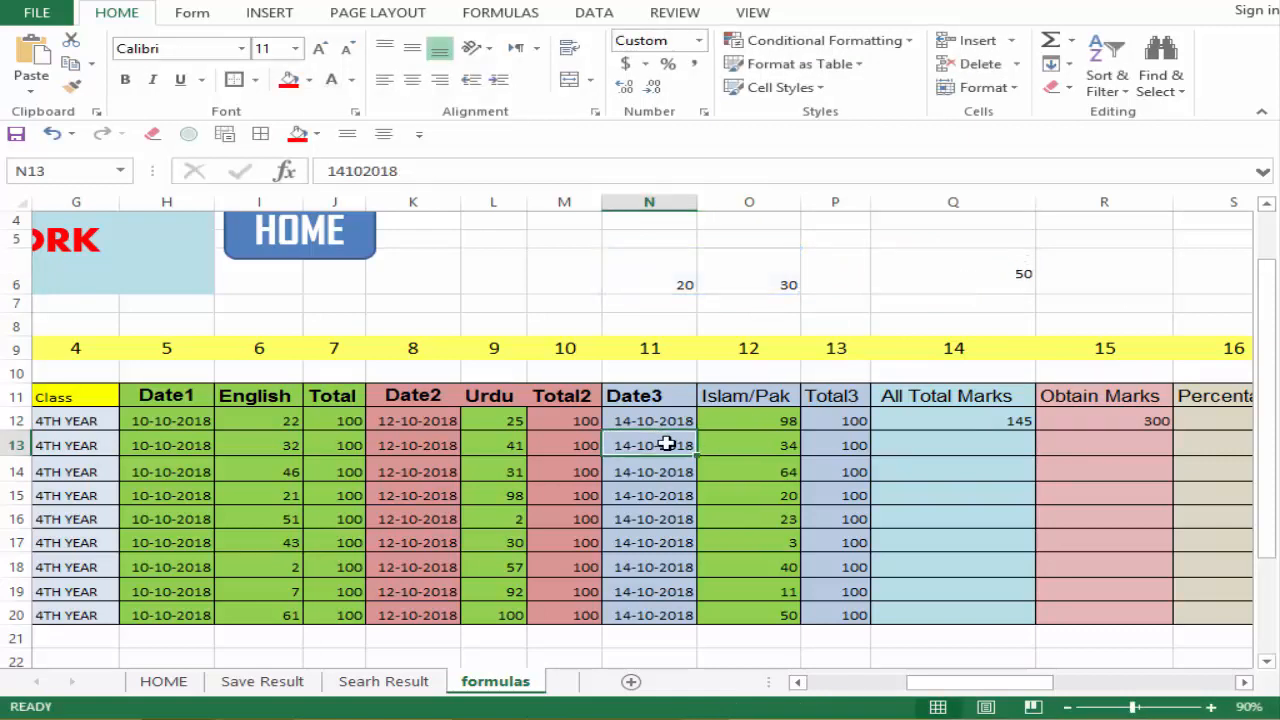
left_click(763, 420)
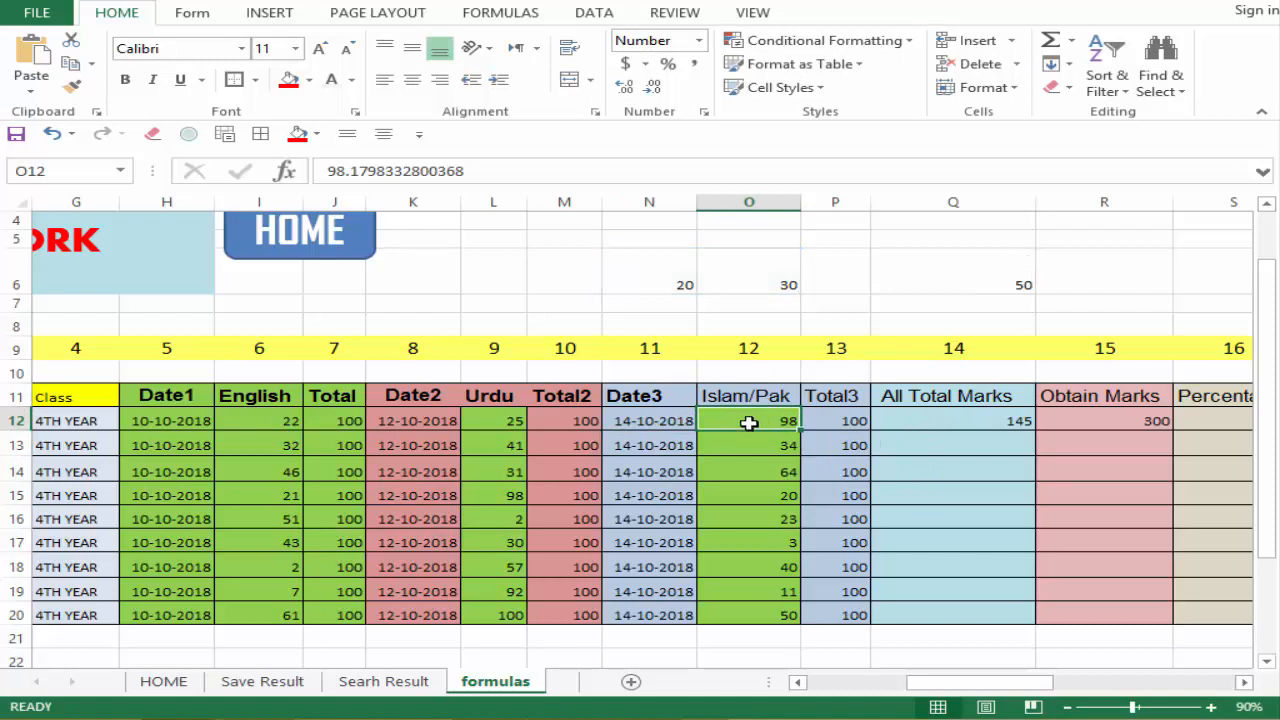
left_click(492, 418)
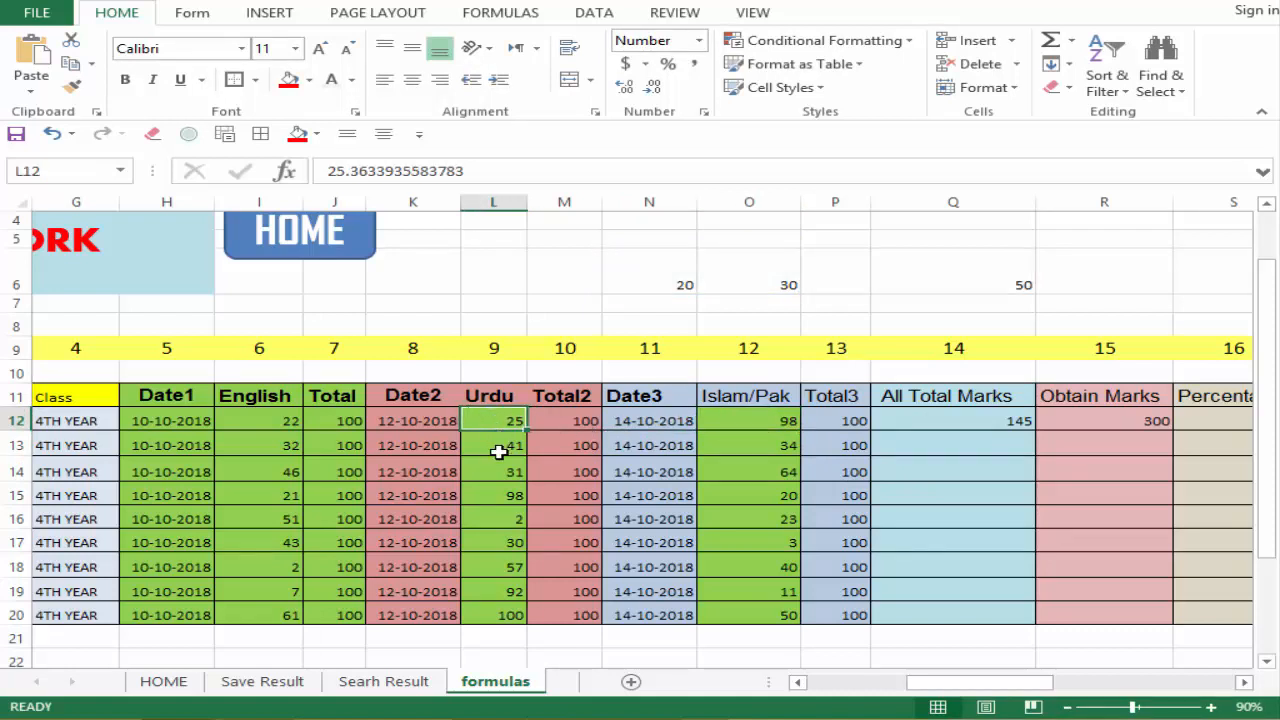
double_click(291, 420)
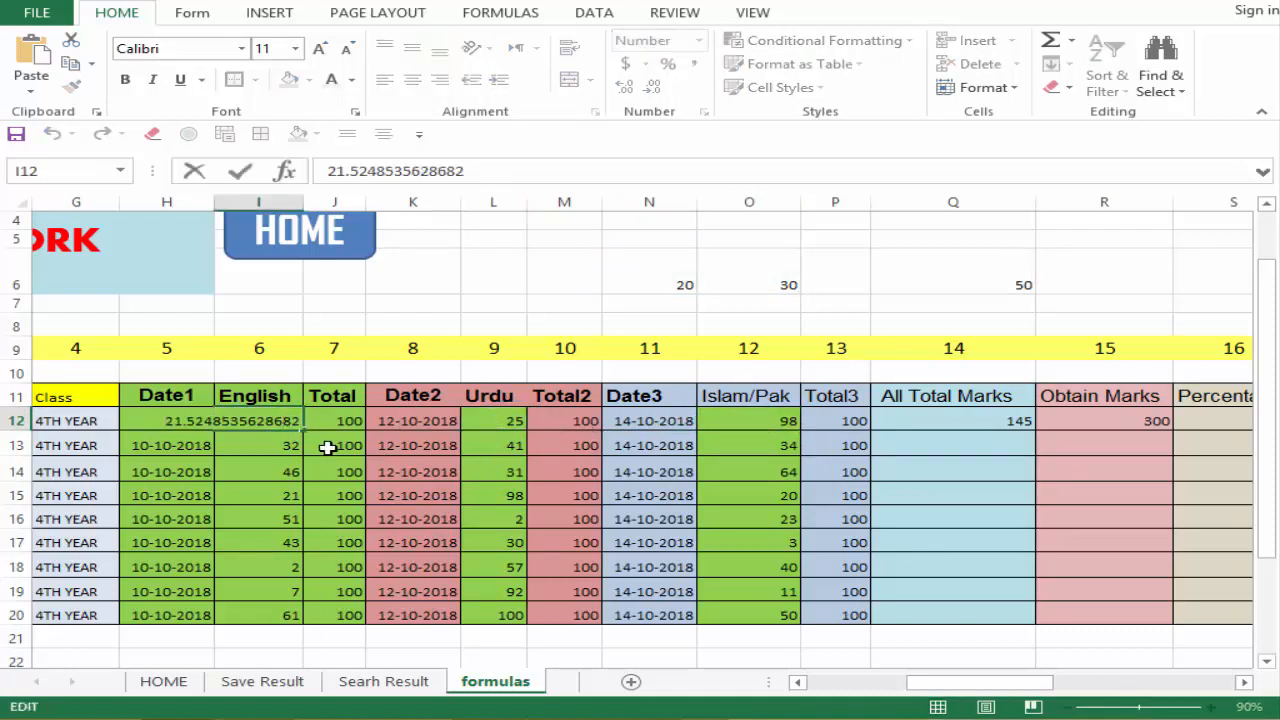
key("Return")
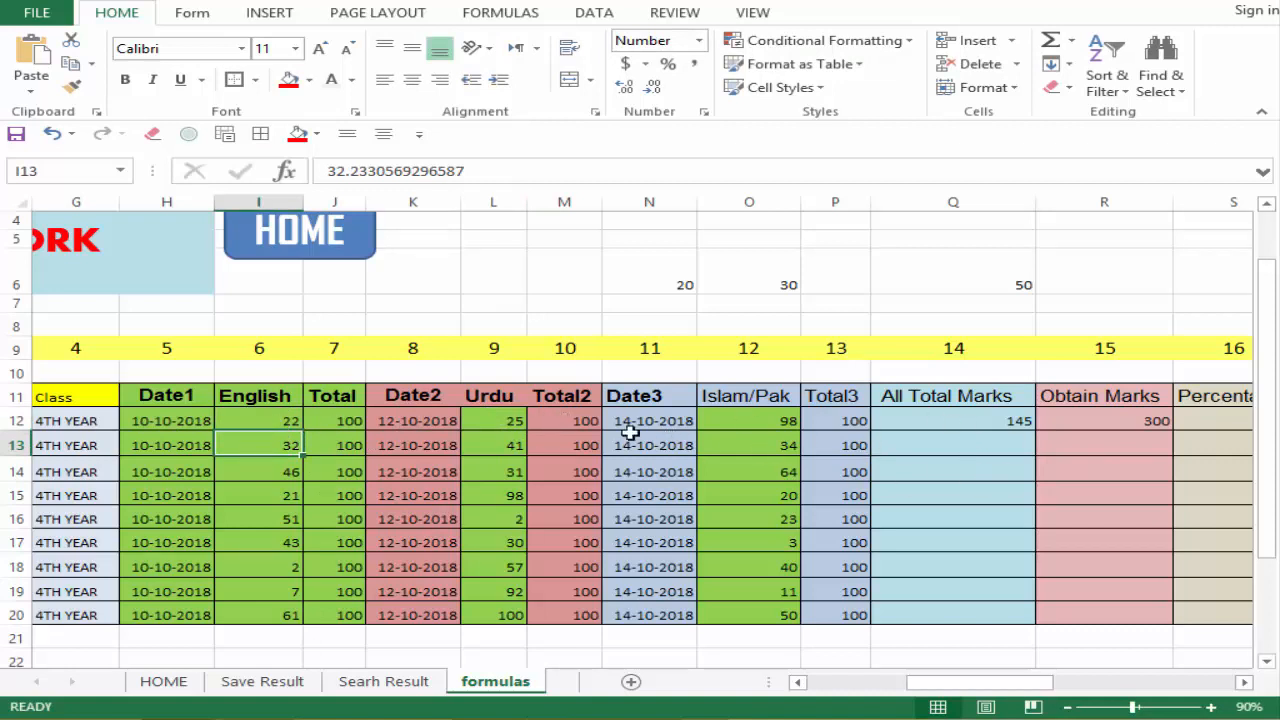
Enter =SUM(I13,L13,O13) in Q13 to total the second student's English, Urdu and Islam/Pak marks.
left_click(940, 443)
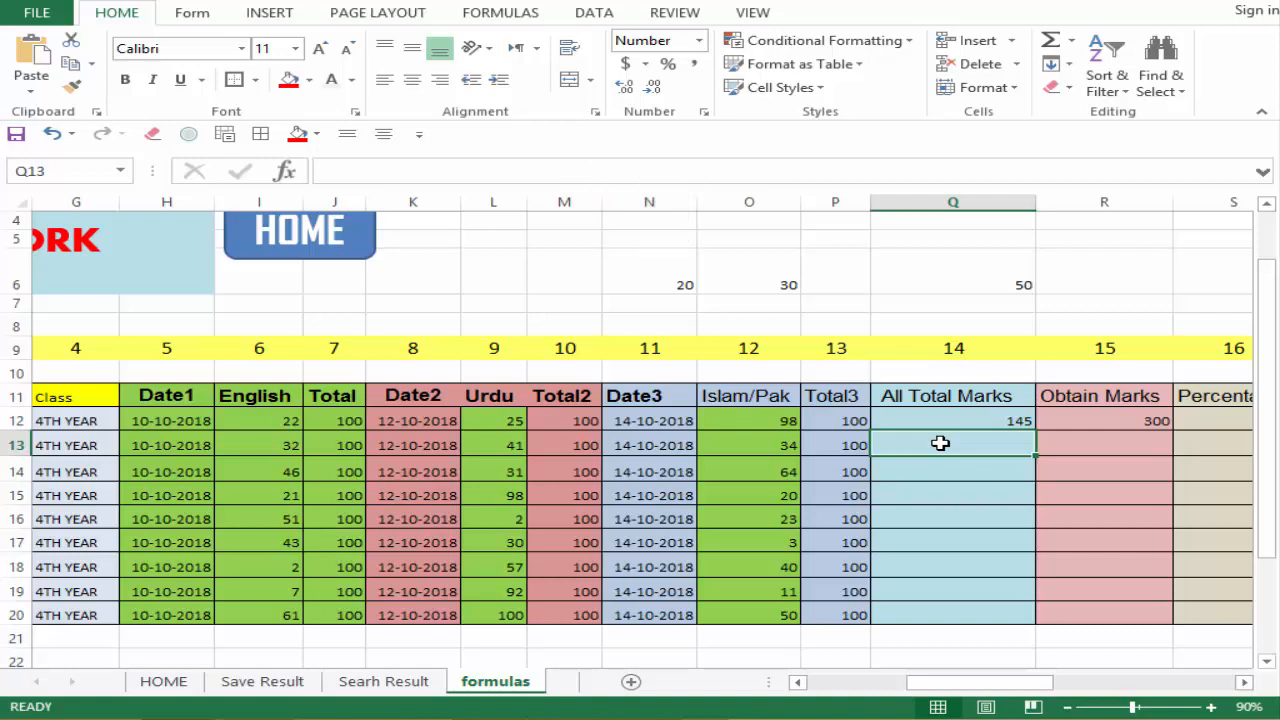
type("=s")
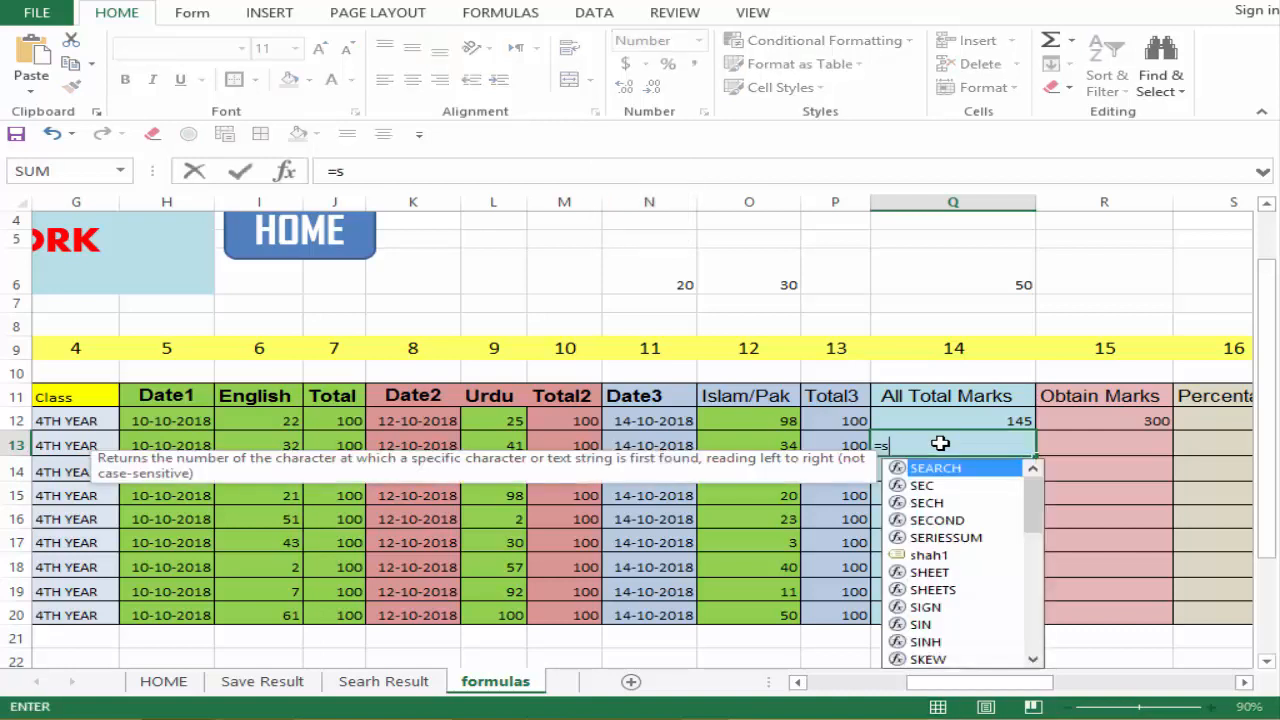
type("um(")
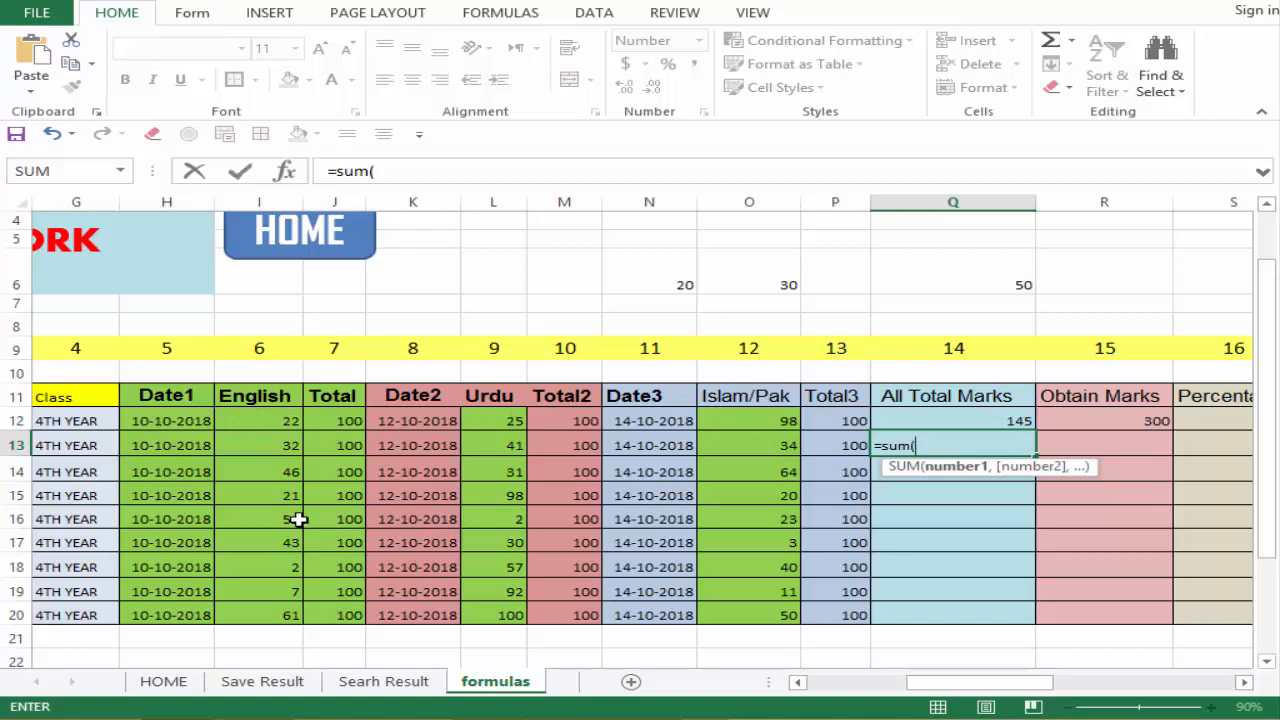
left_click(274, 442)
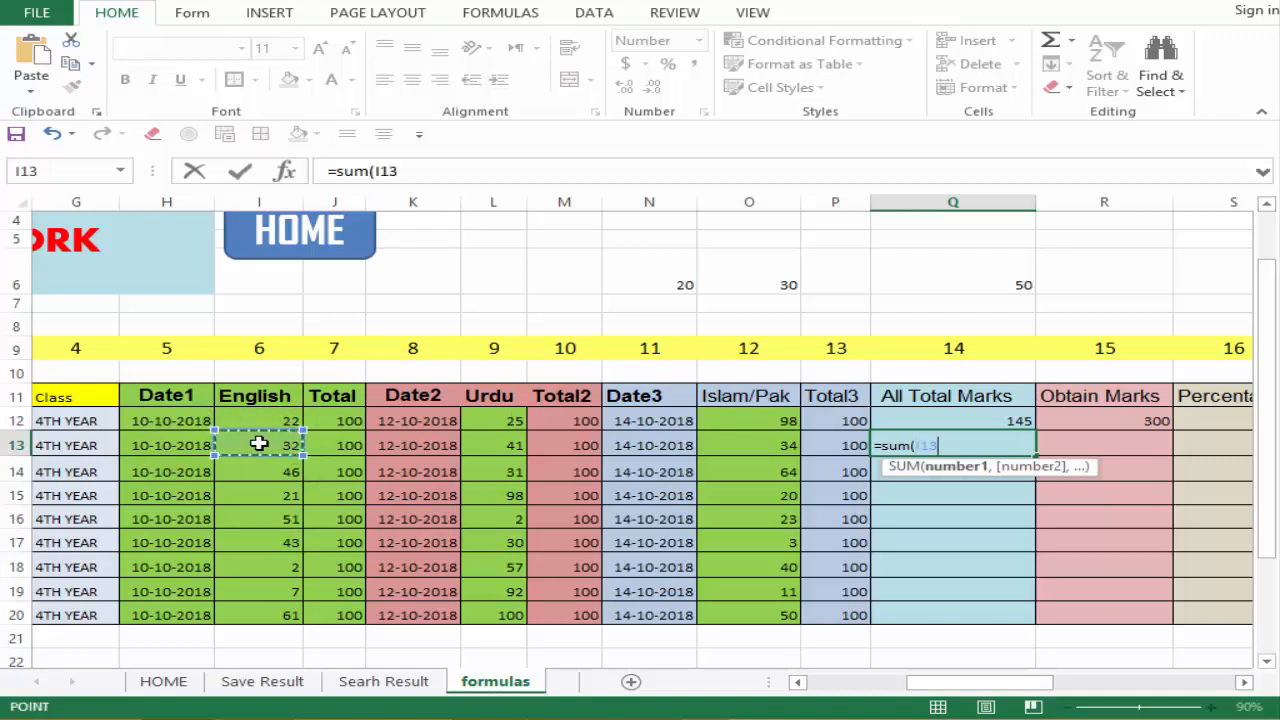
type(",")
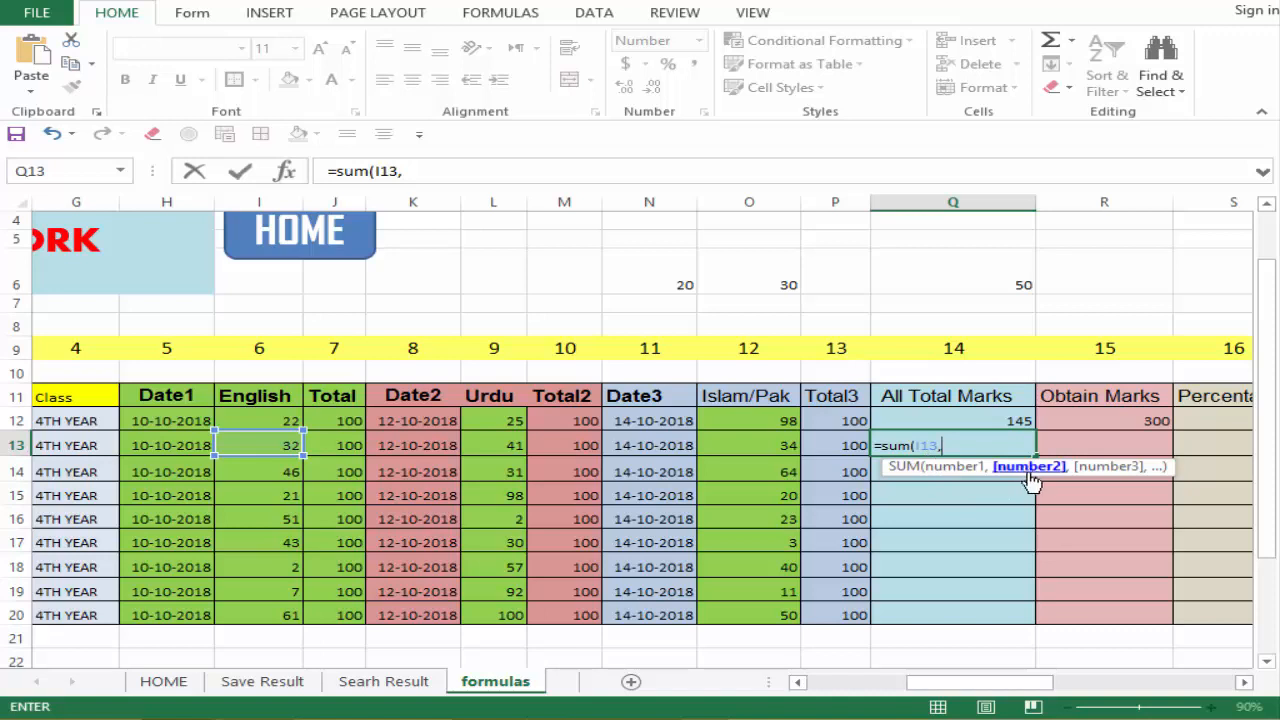
left_click(511, 440)
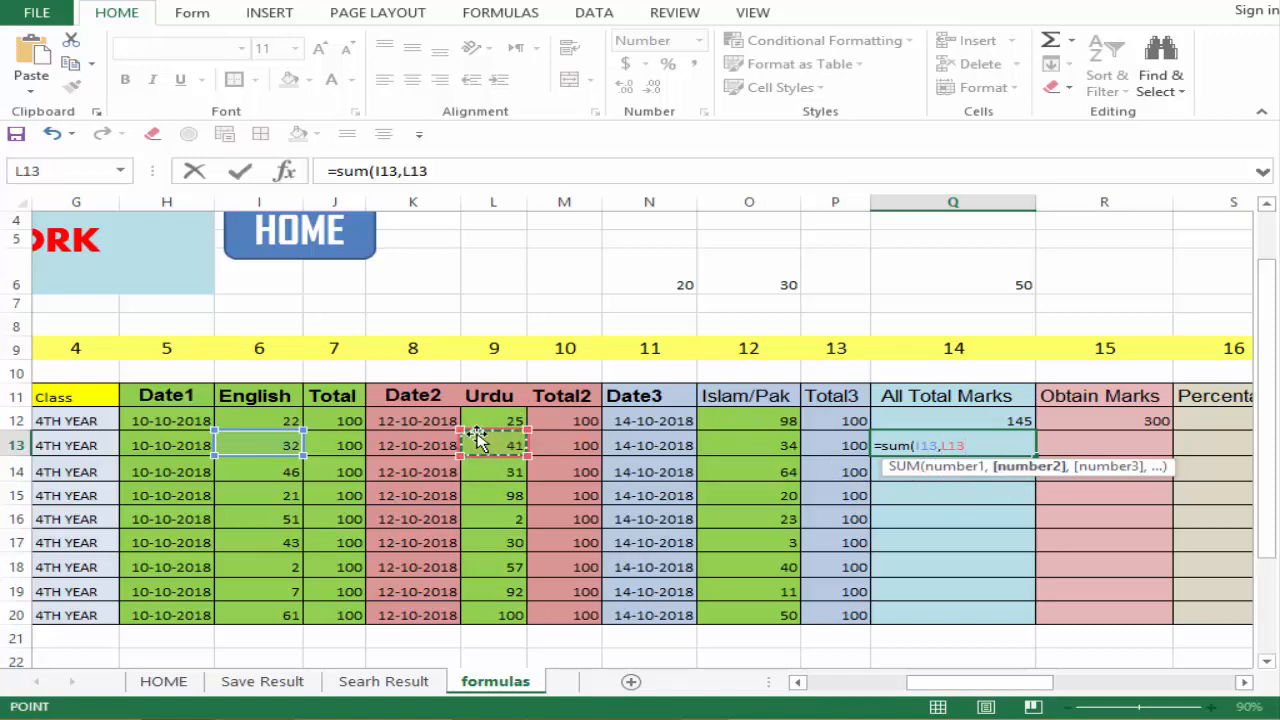
type(",")
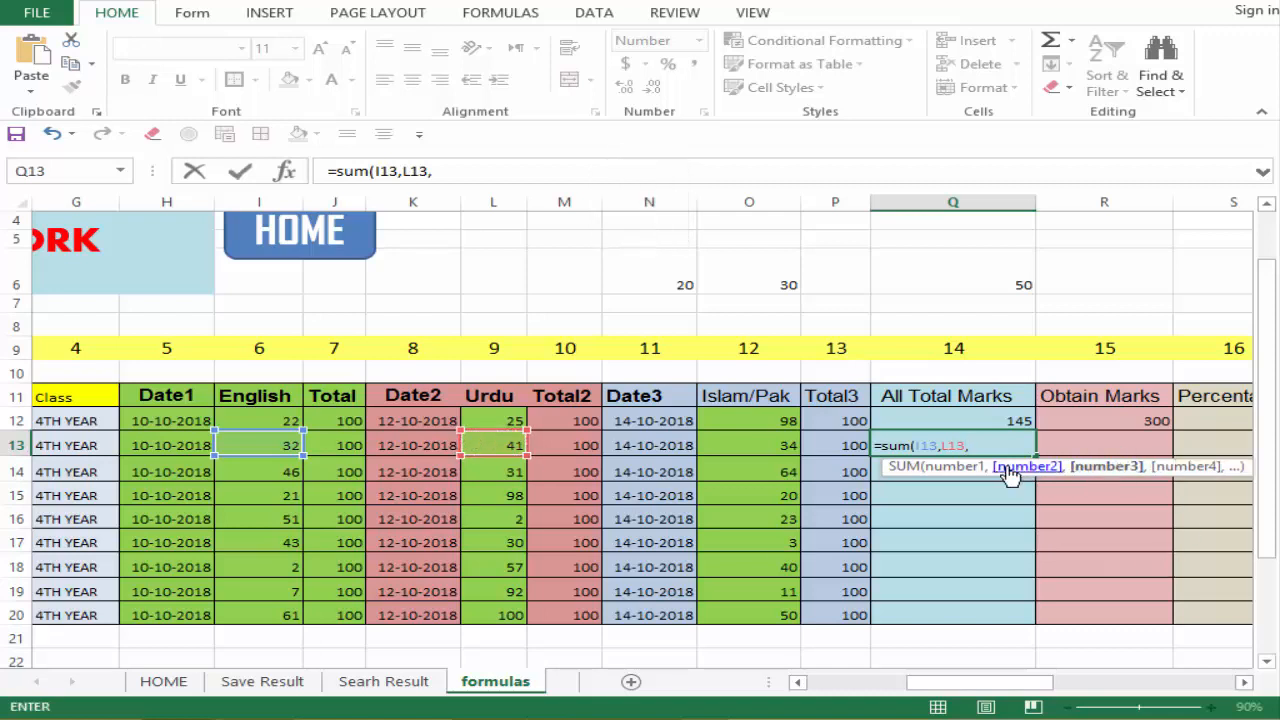
left_click(780, 444)
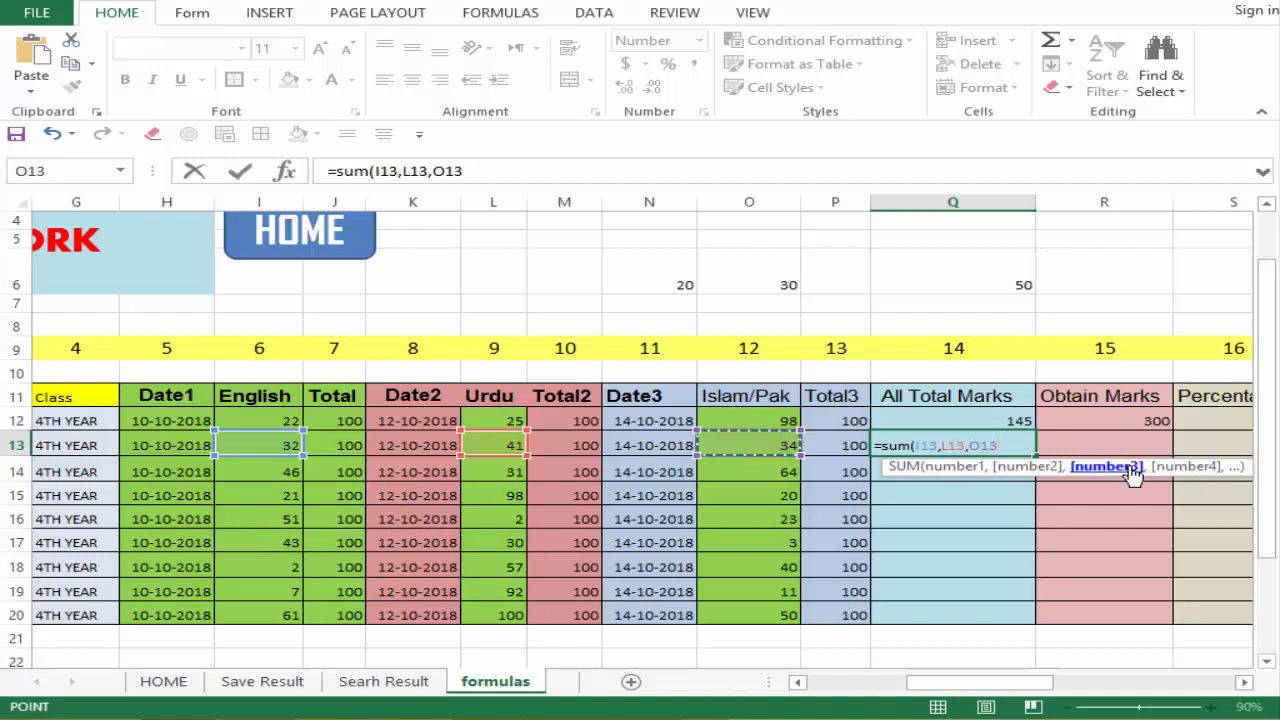
left_click(1012, 445)
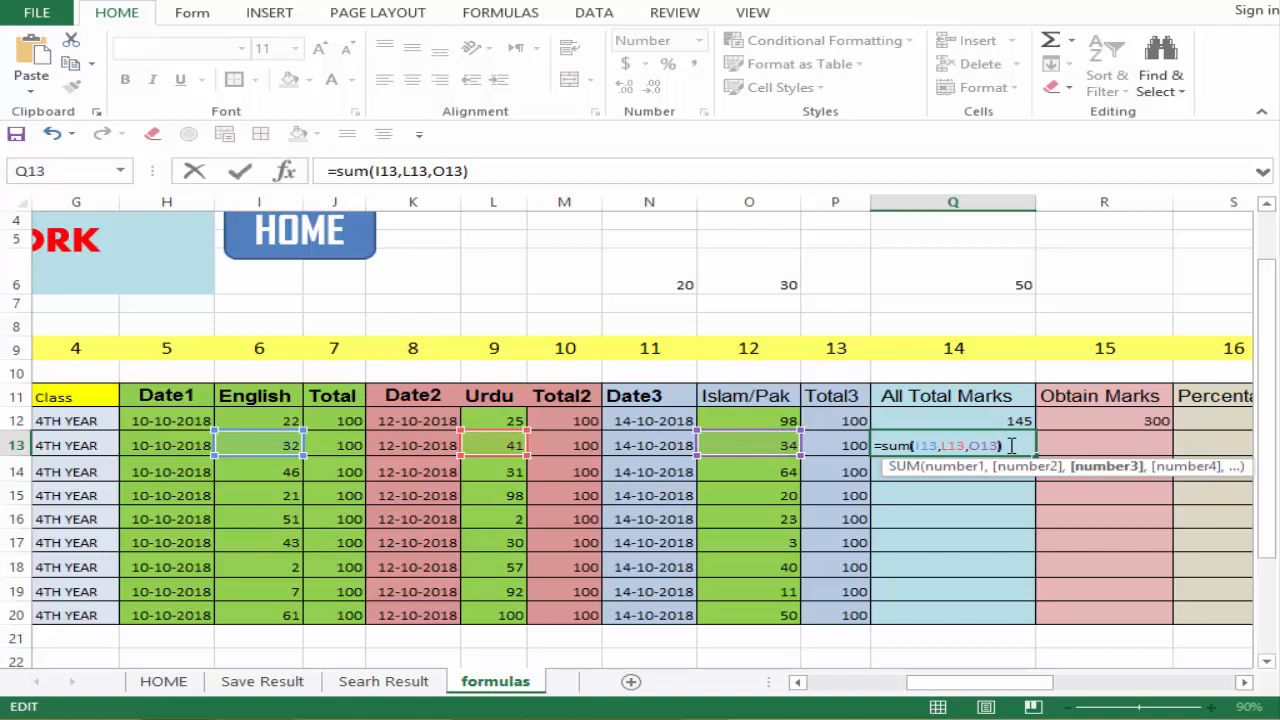
type(")")
key("Return")
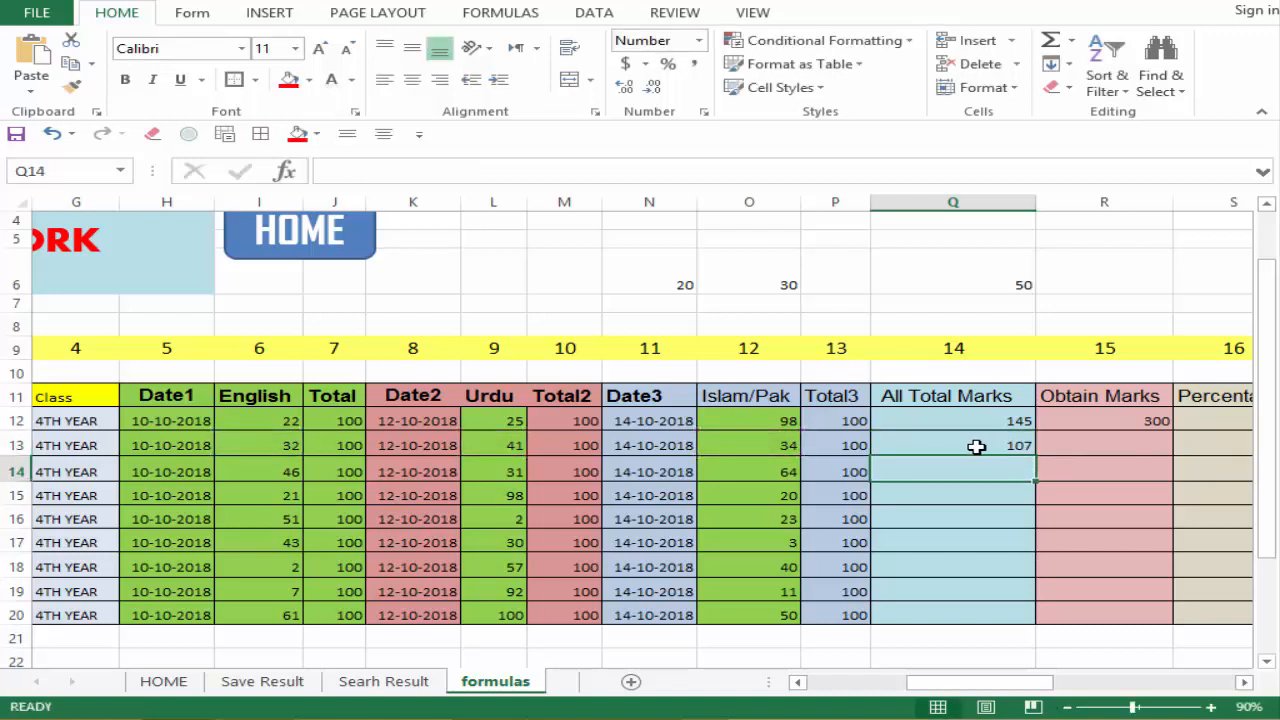
Strip all cell references from the SUM formula in Q13, leaving only =SUM( open for new arguments.
left_click(977, 447)
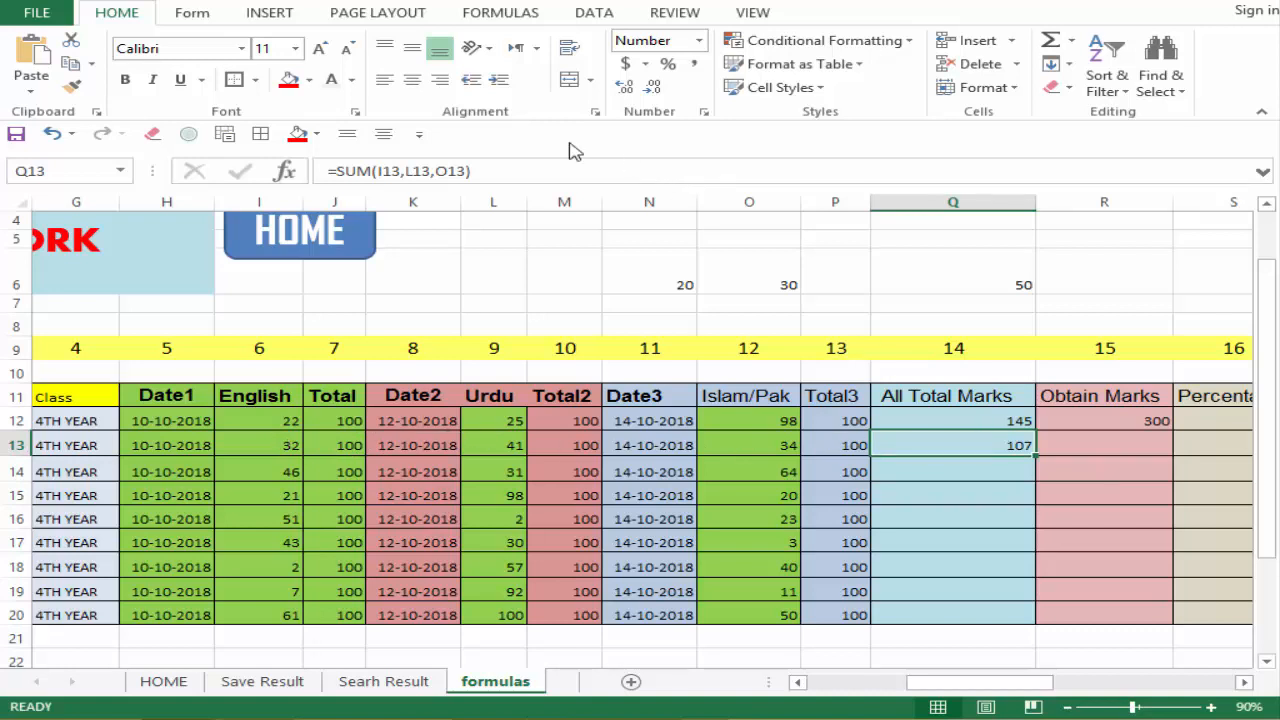
left_click(411, 171)
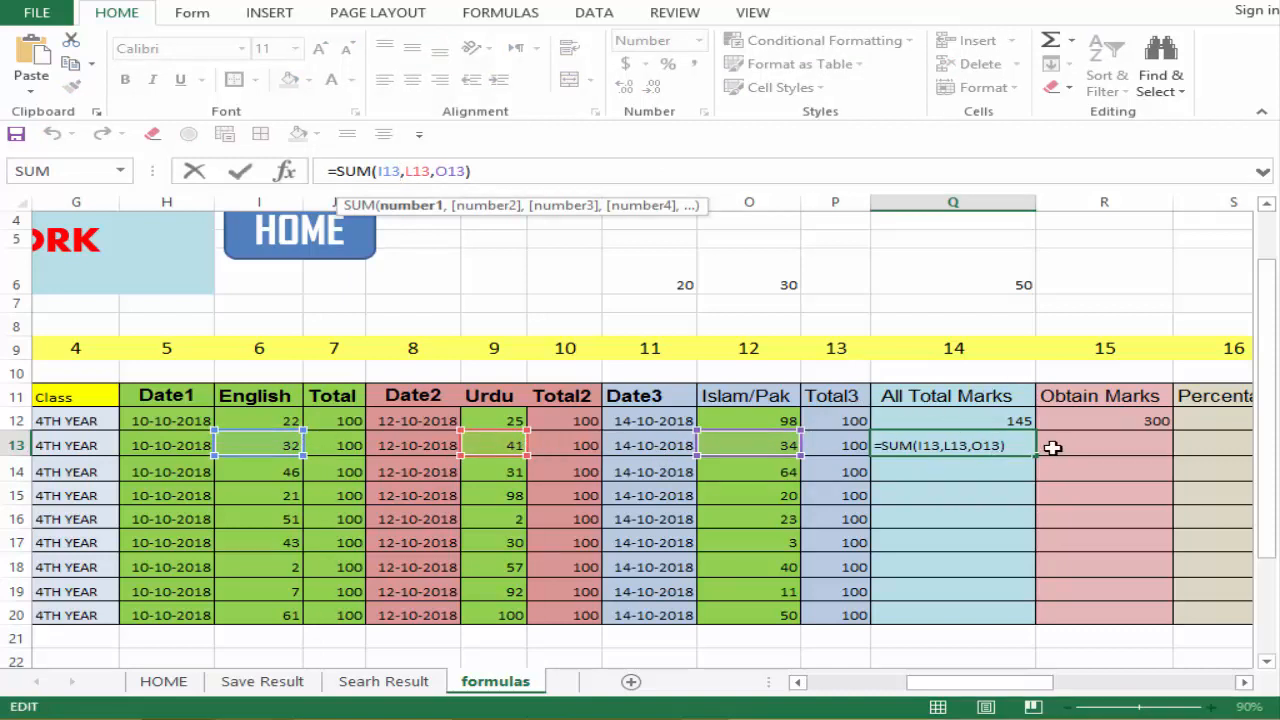
left_click(1007, 445)
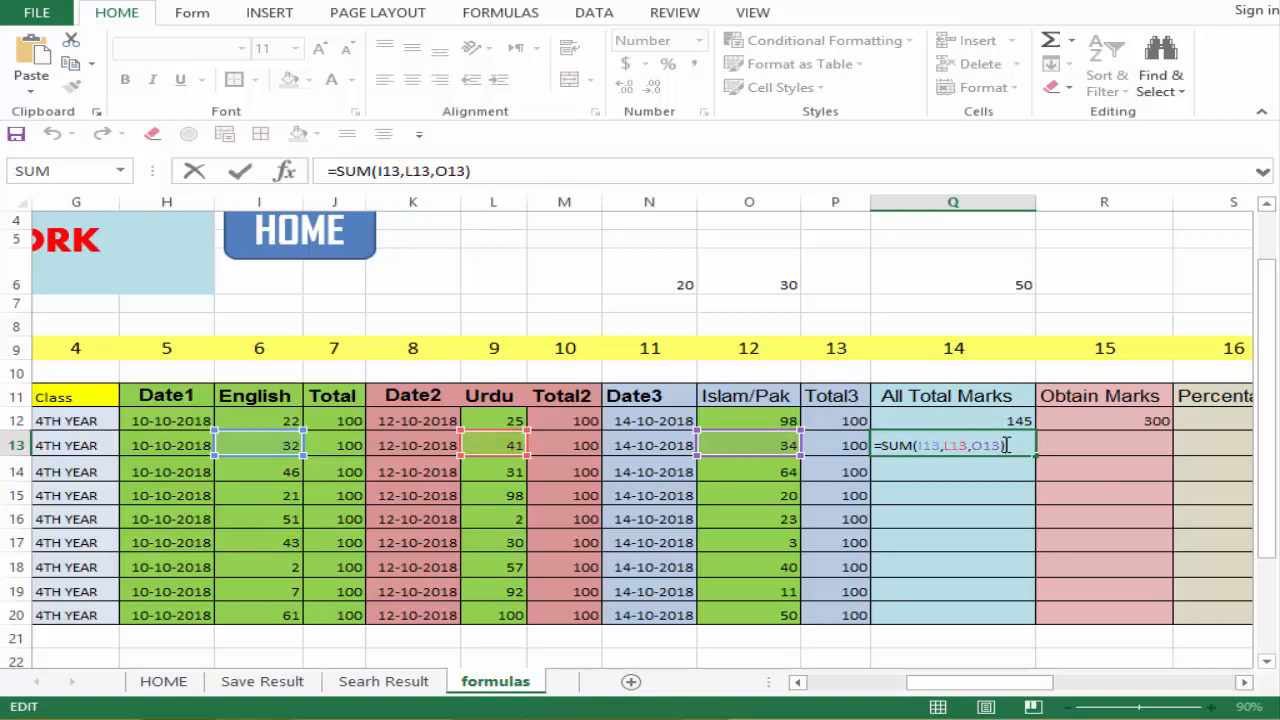
key("BackSpace")
key("BackSpace")
key("BackSpace")
key("BackSpace")
key("BackSpace")
key("BackSpace")
key("BackSpace")
key("BackSpace")
key("BackSpace")
key("BackSpace")
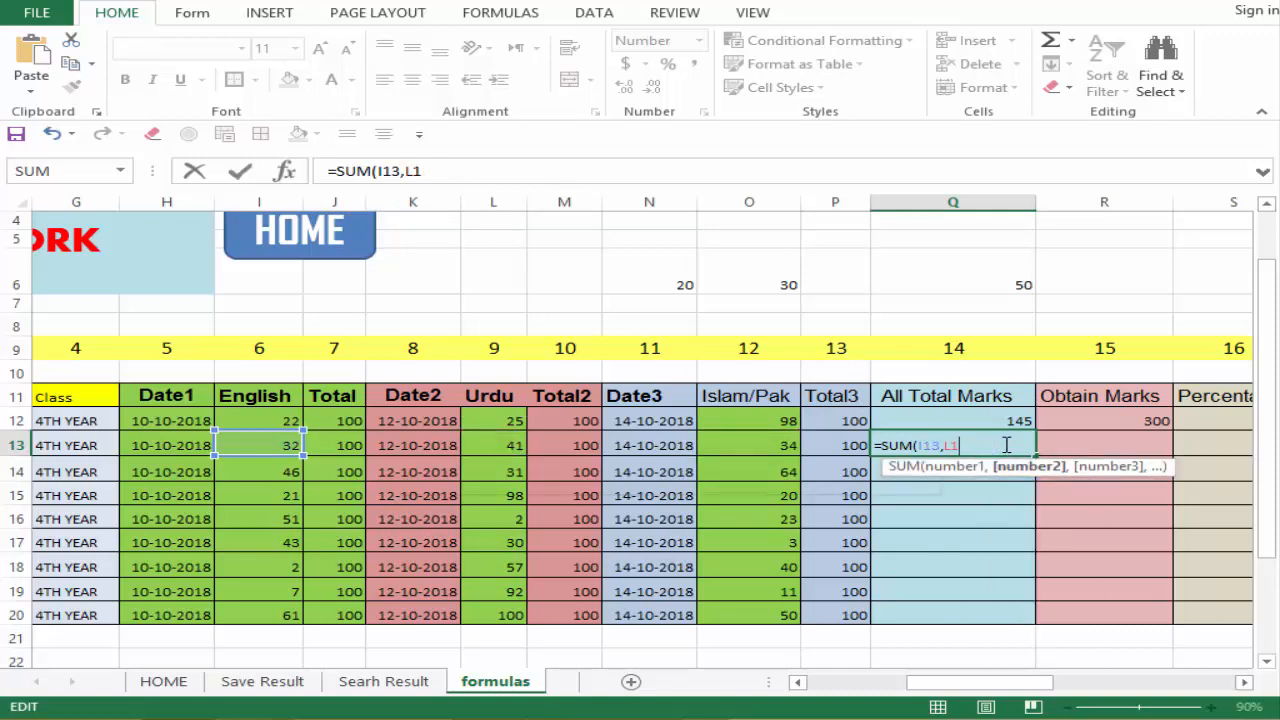
key("BackSpace")
key("BackSpace")
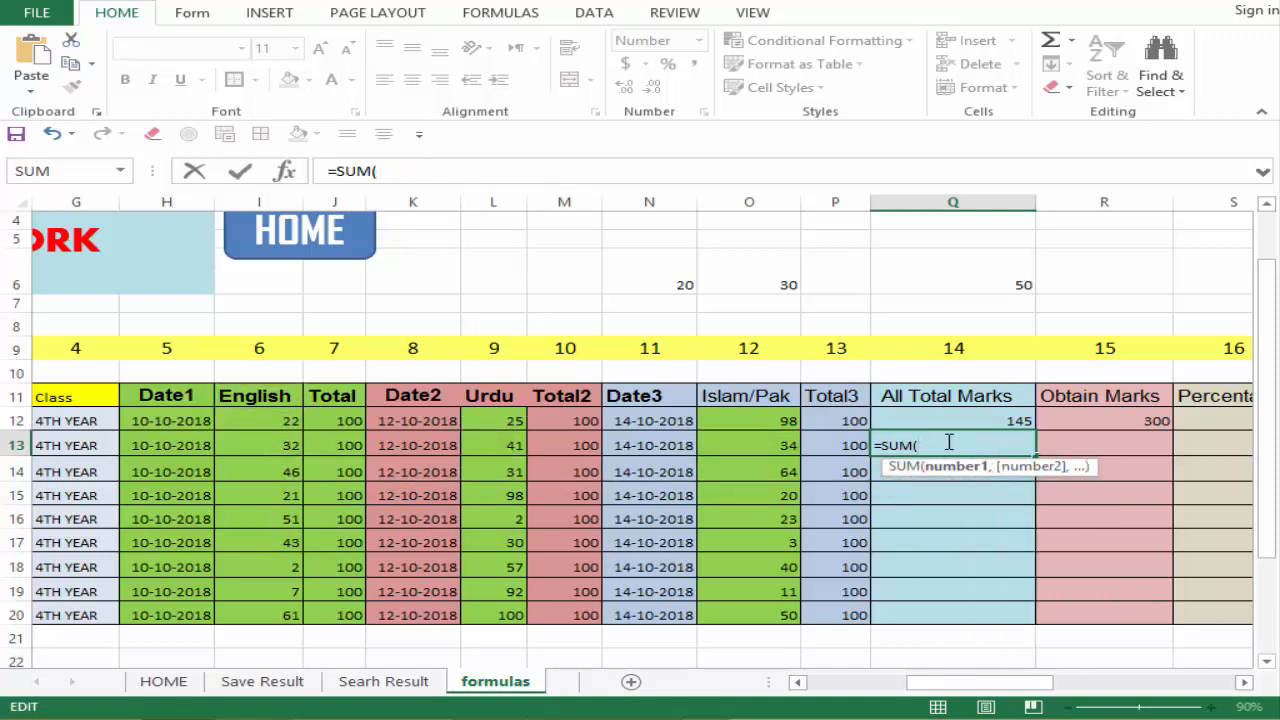
Complete the Q13 formula as =SUM(J13,M13,P13) to add the second student's three subject total marks.
left_click(343, 445)
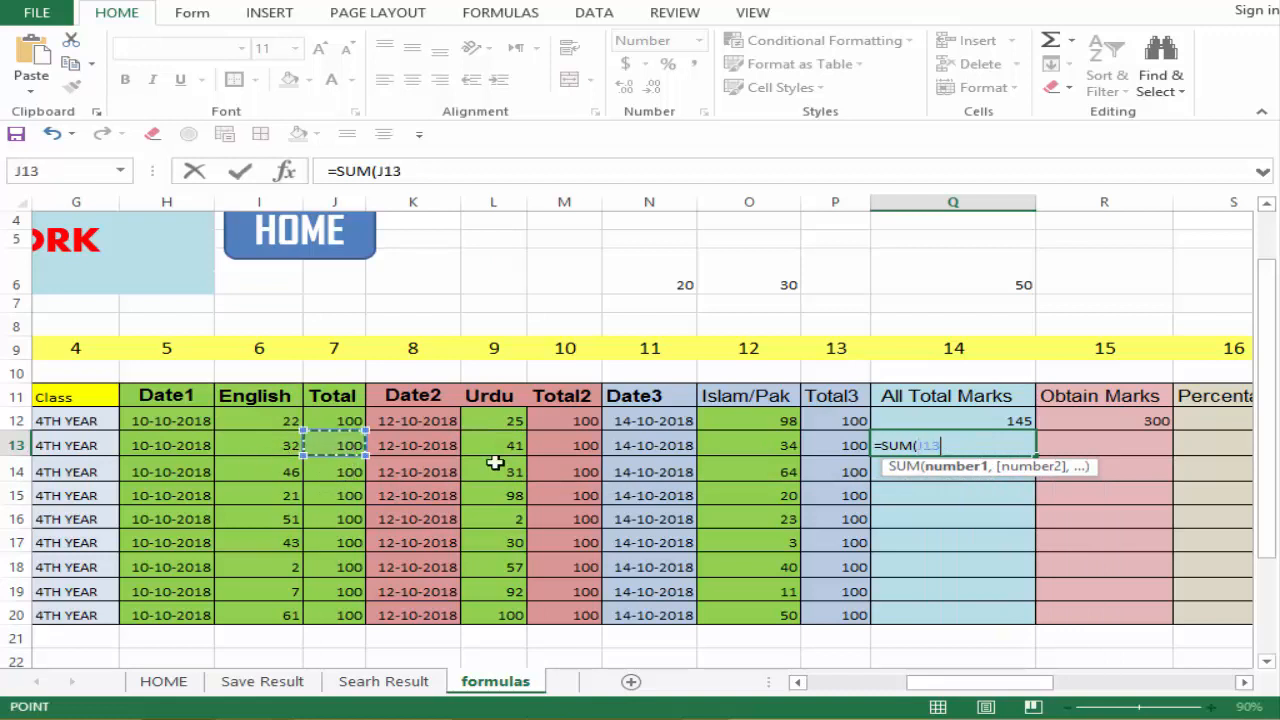
type(",")
left_click(558, 449)
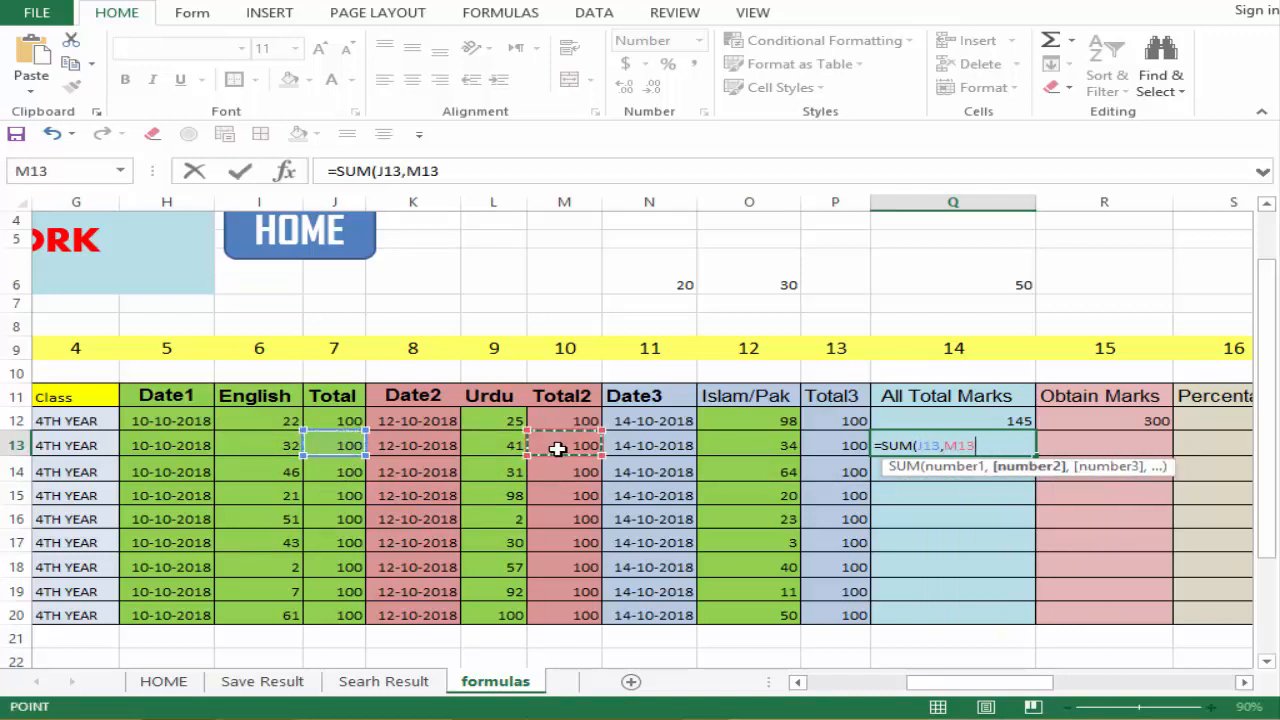
type(",")
left_click(833, 443)
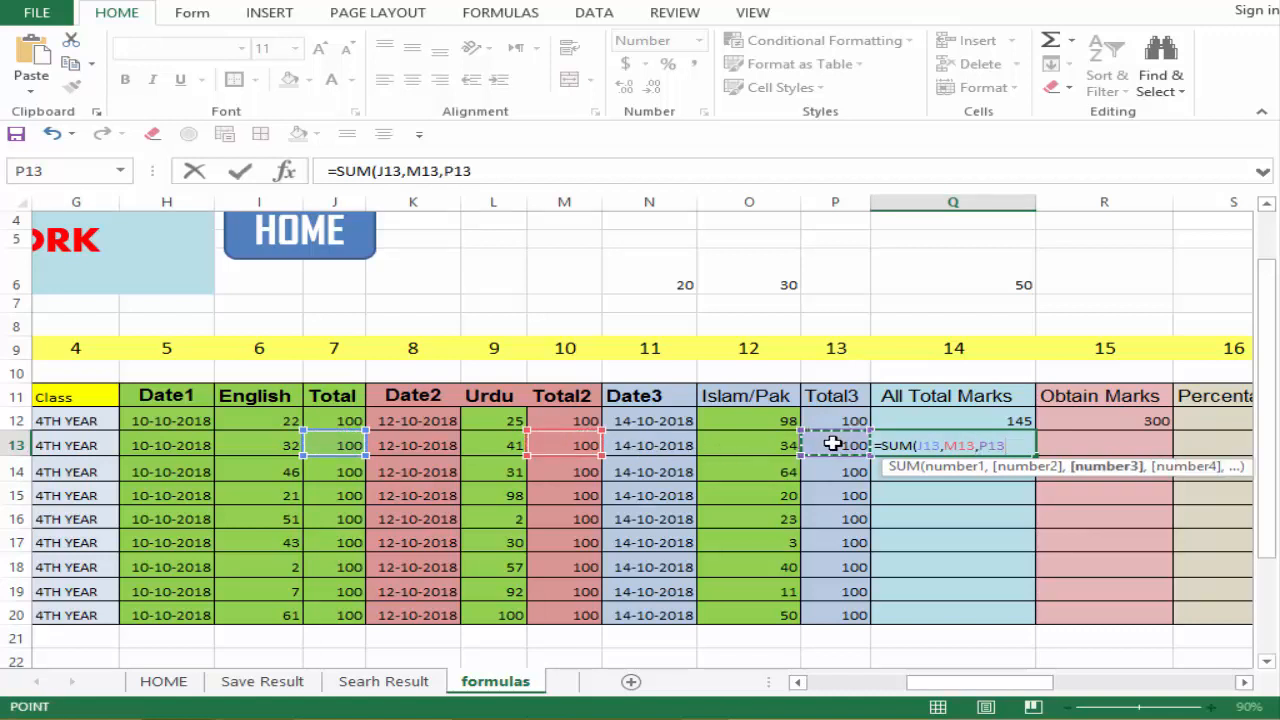
type(")")
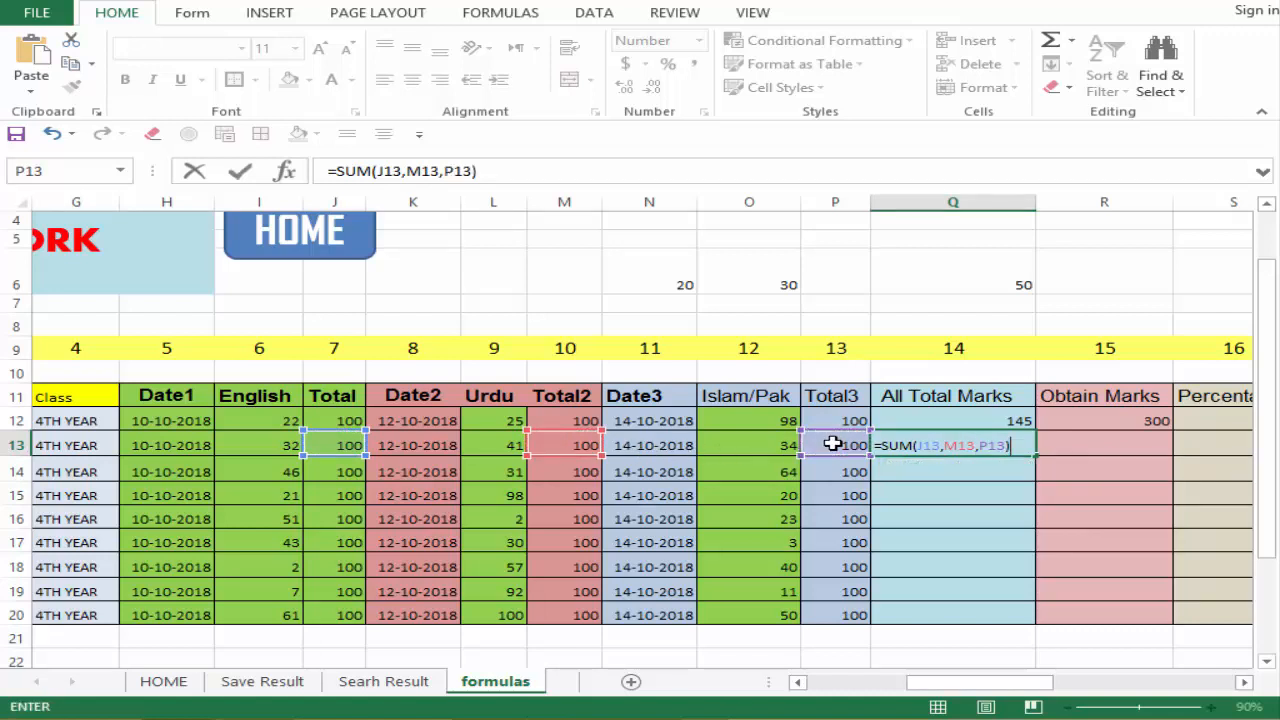
key("Return")
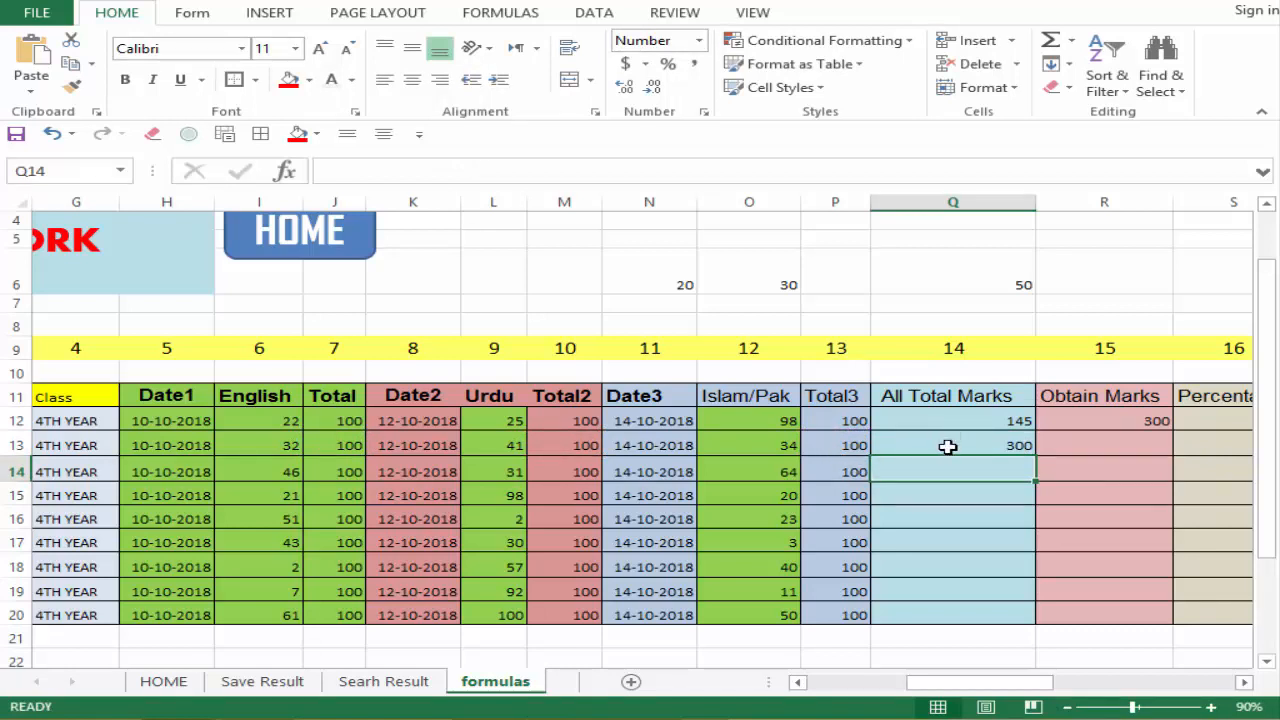
Enter a SUM in Q14 through the Function Arguments dialog, with J14, M14 and P14 as Number1, Number2 and Number3.
type("=")
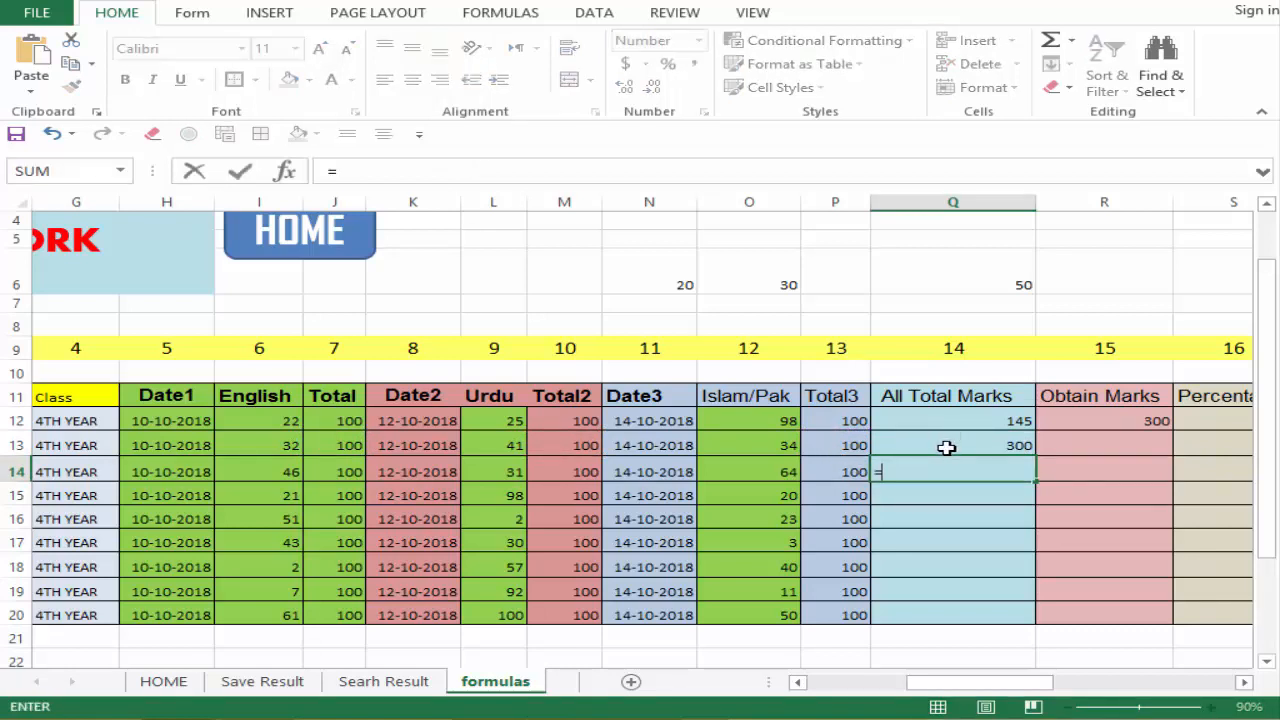
type("sum")
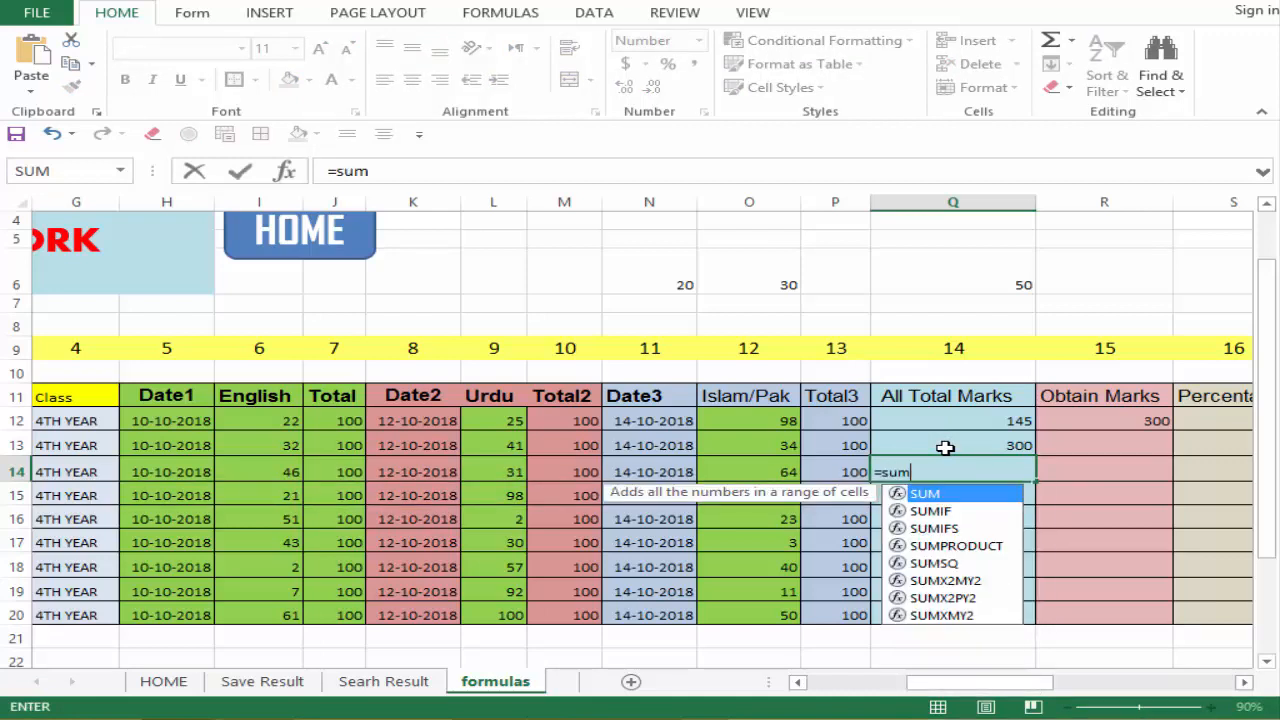
type("(")
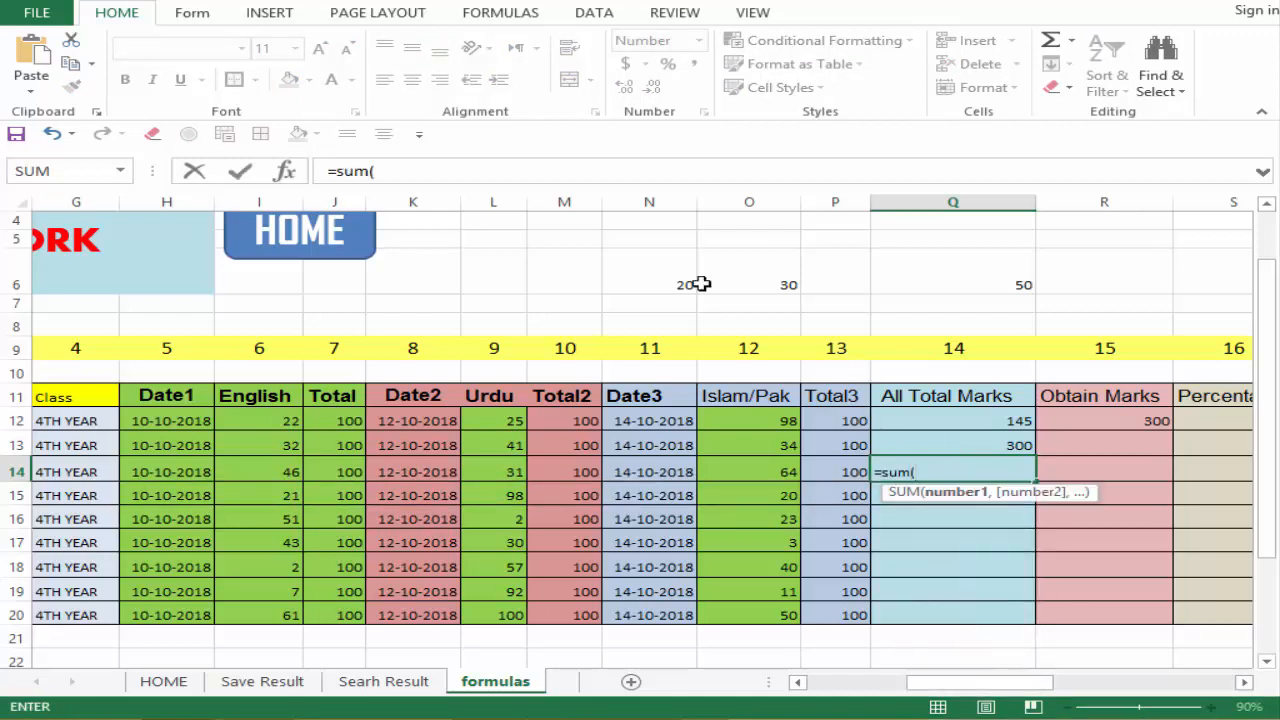
left_click(285, 172)
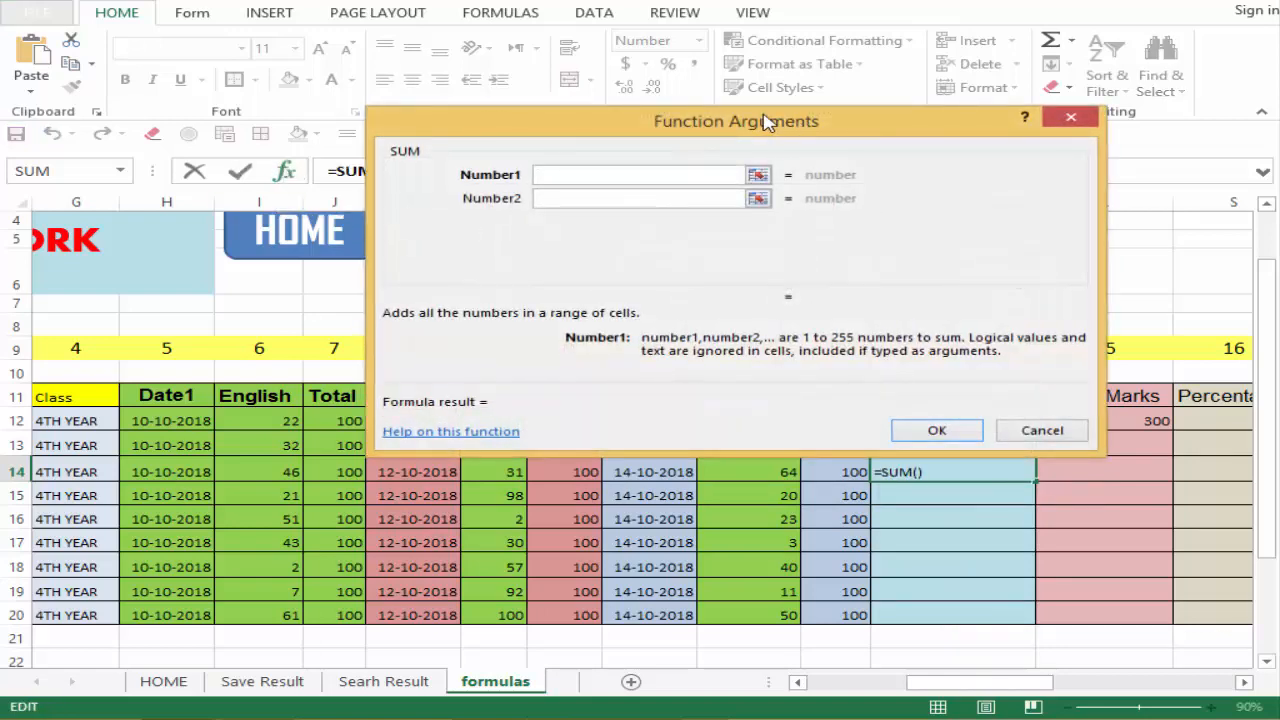
left_click_drag(766, 123, 810, 15)
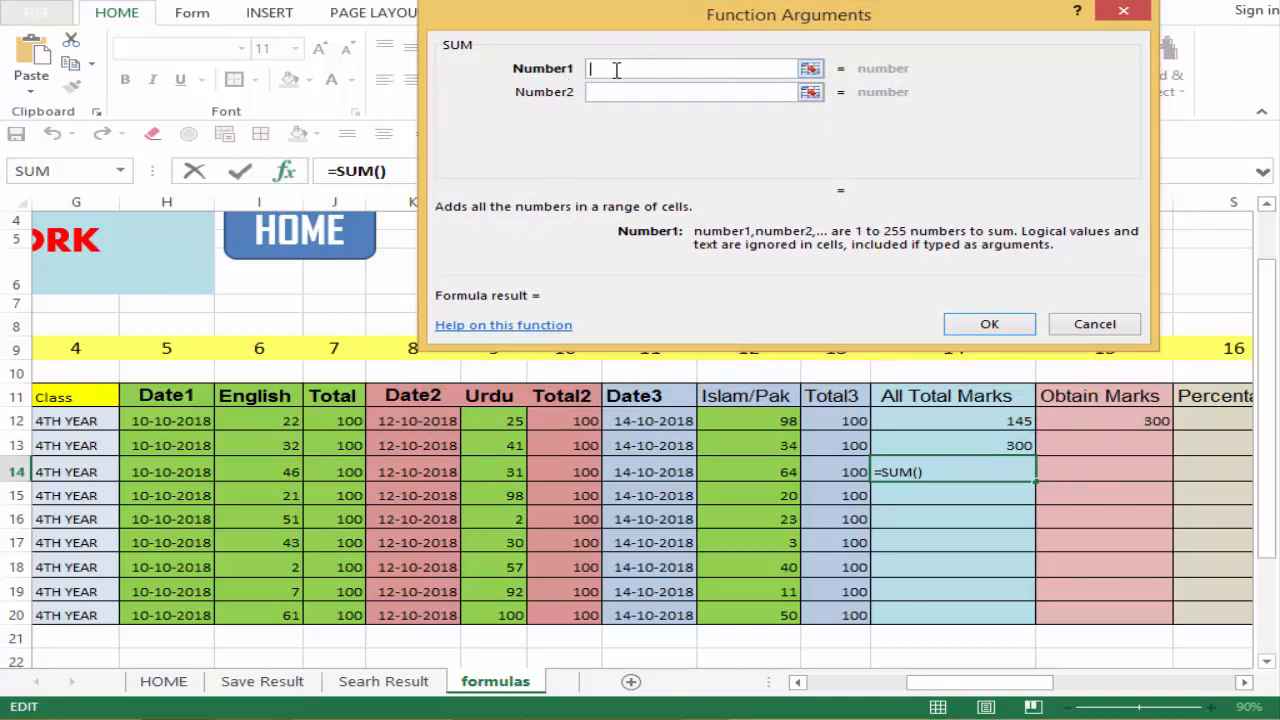
left_click(331, 469)
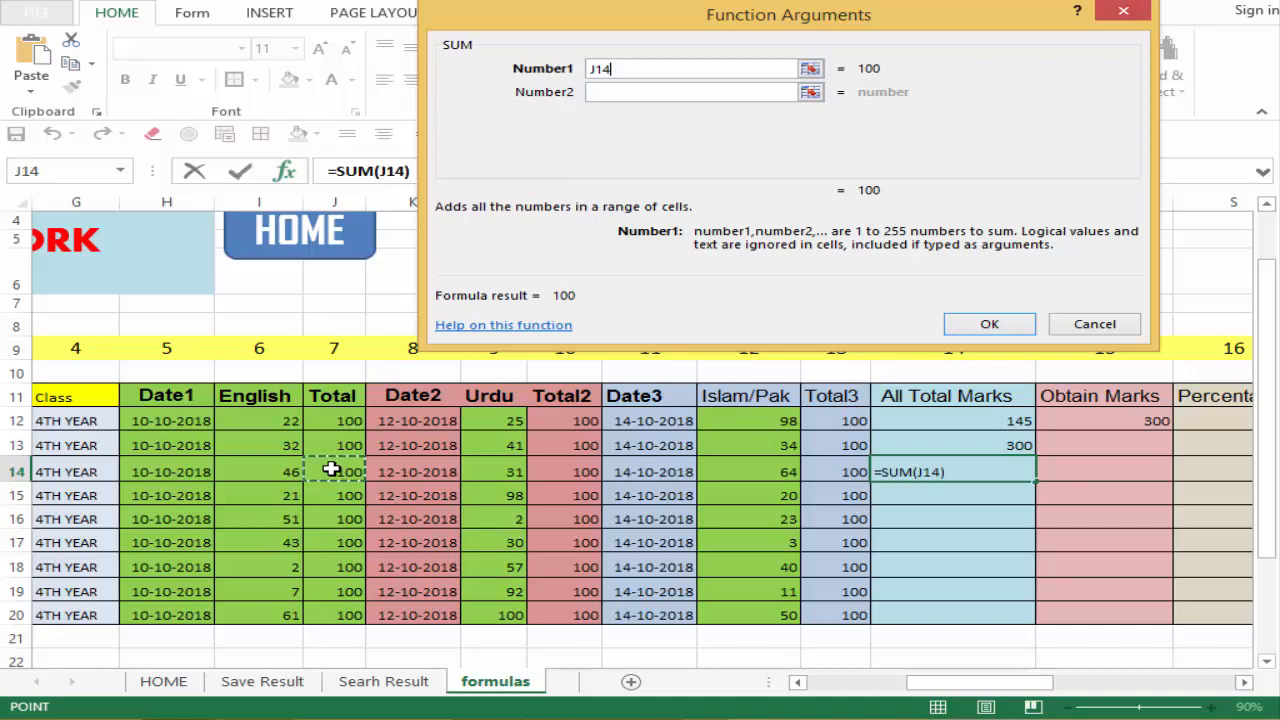
left_click(615, 92)
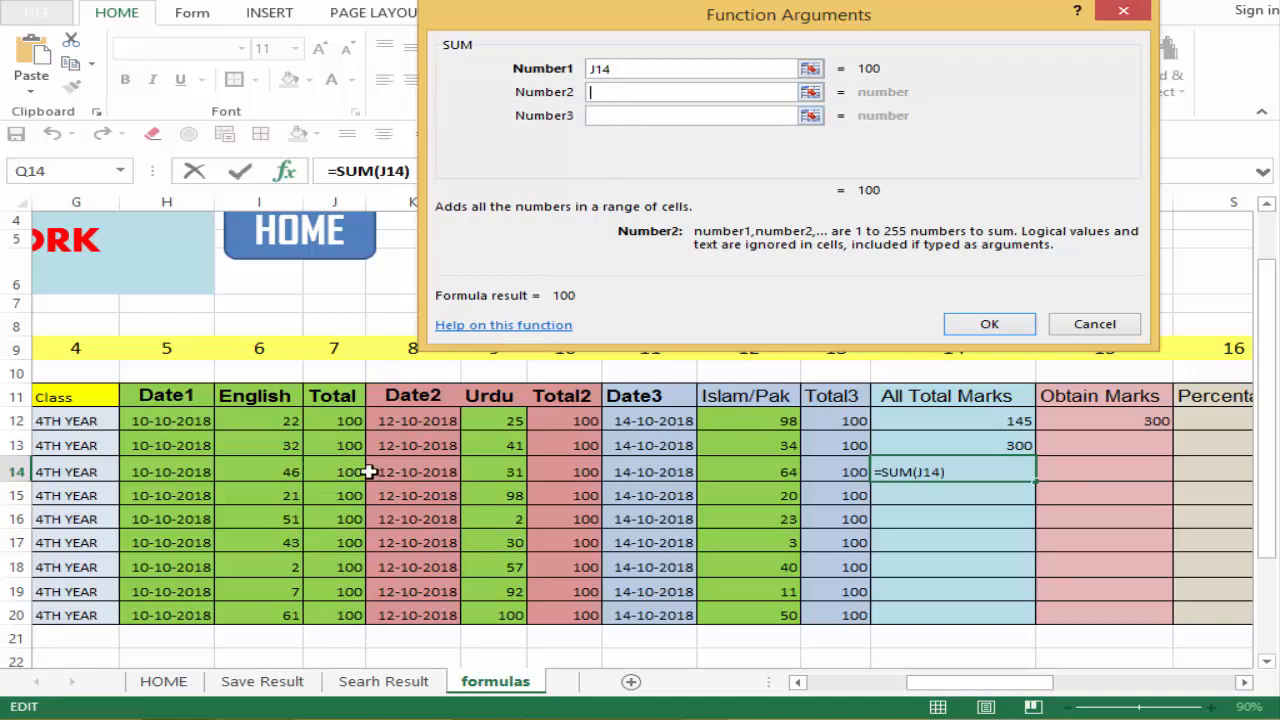
left_click(565, 471)
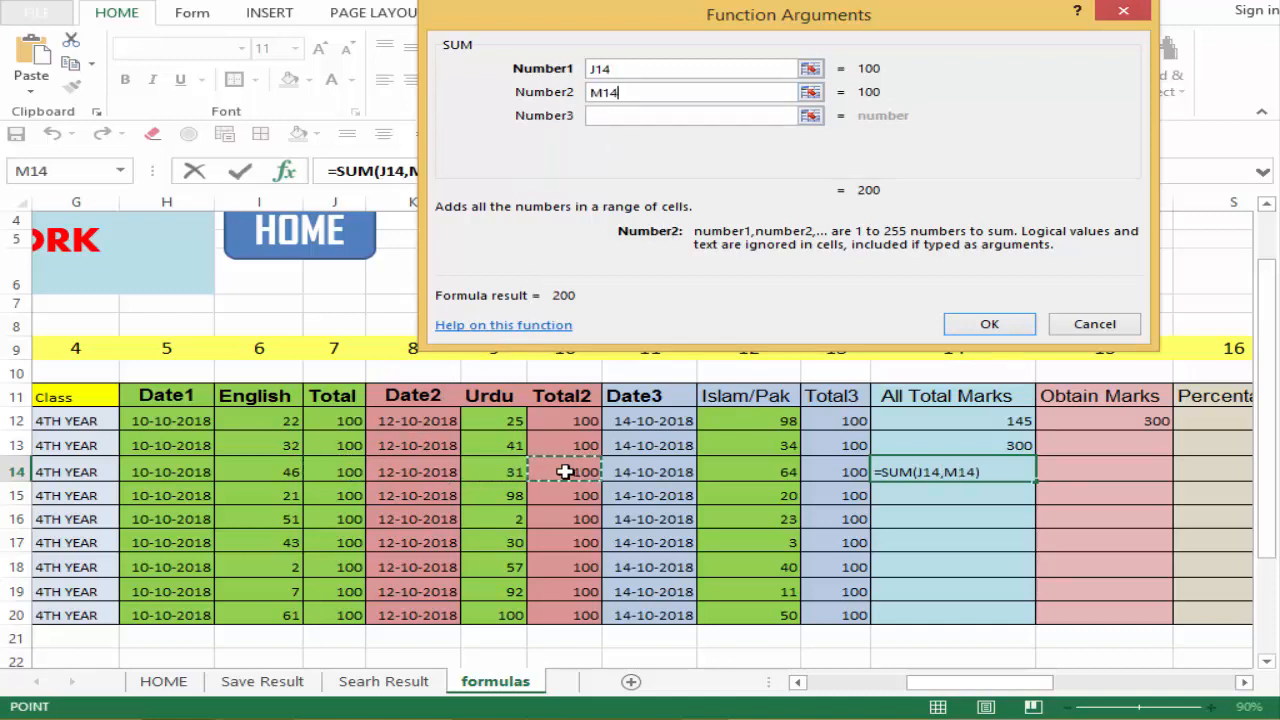
left_click(681, 116)
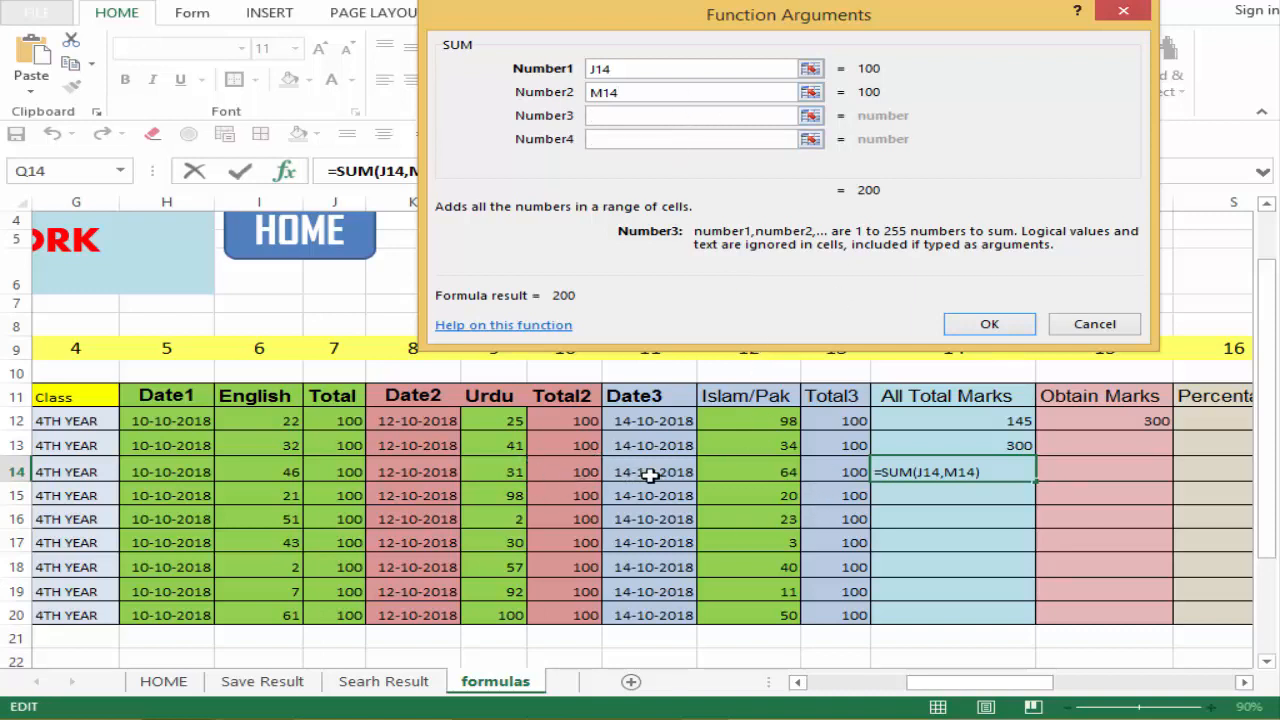
left_click(820, 476)
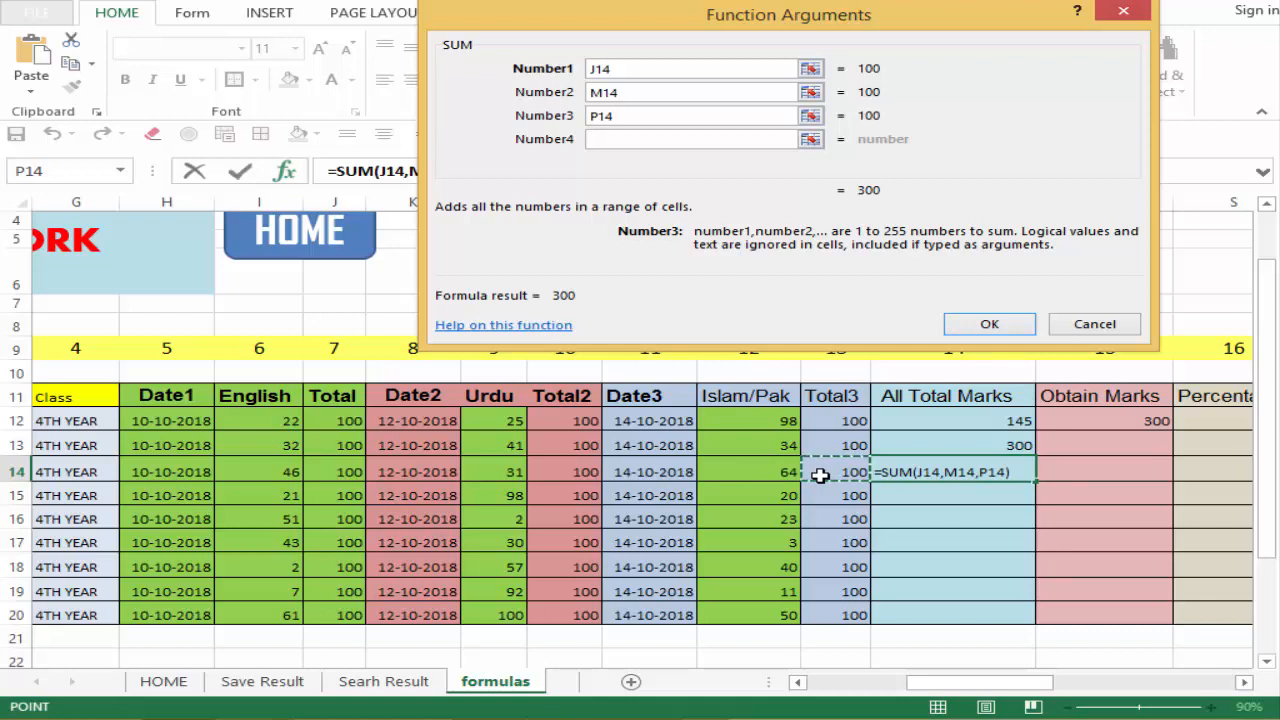
left_click(985, 325)
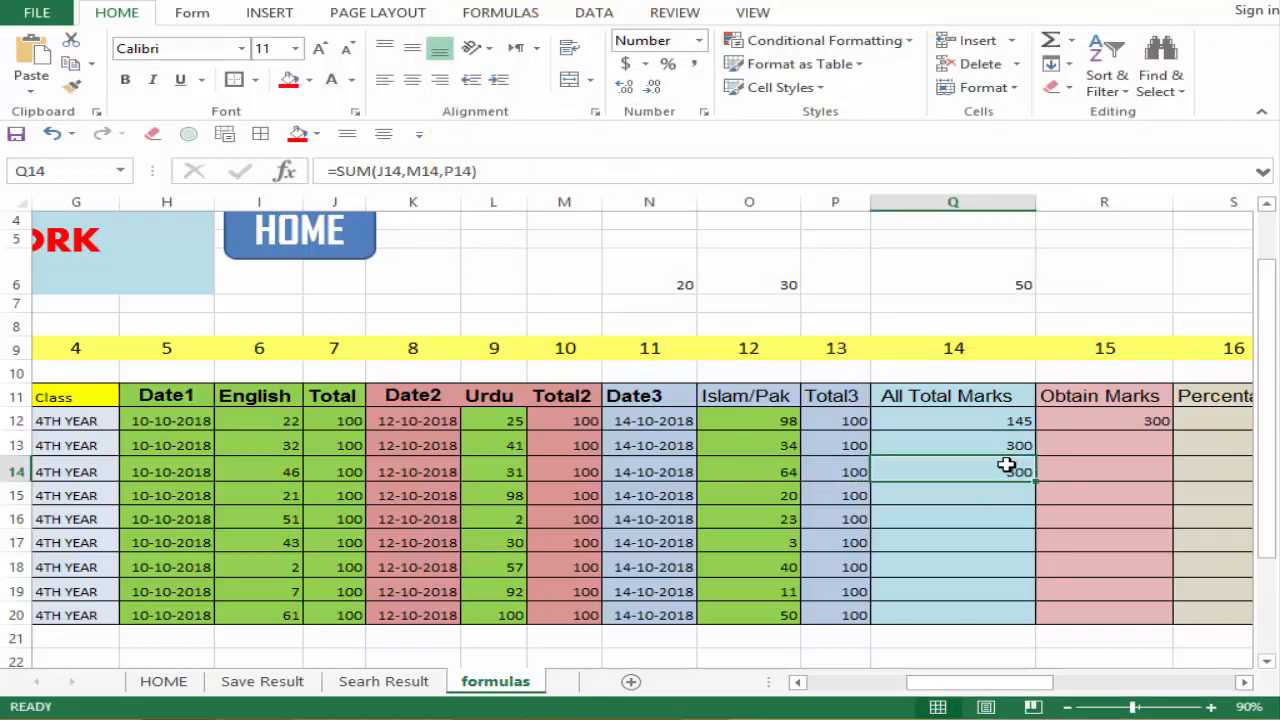
Fill the All Total Marks formula from Q13 down to Q20 and up into Q12.
left_click(1007, 441)
left_click(1007, 425)
left_click(1018, 447)
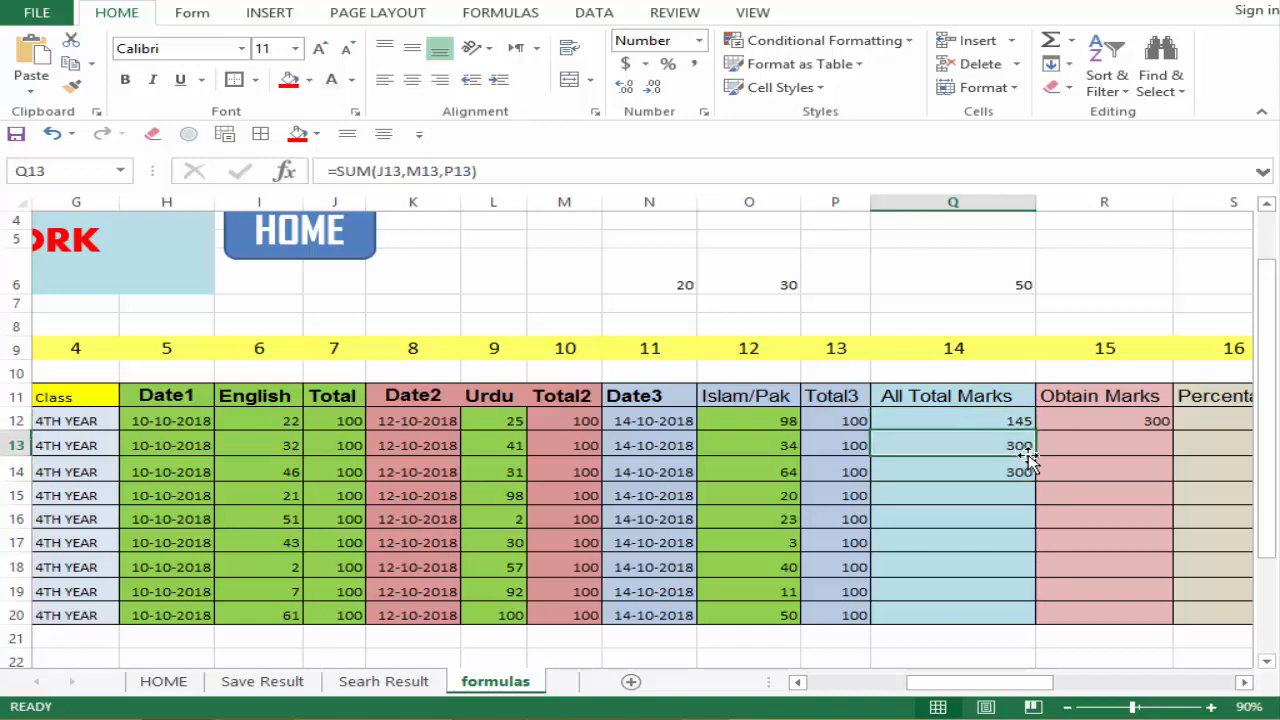
left_click_drag(1036, 453, 1019, 619)
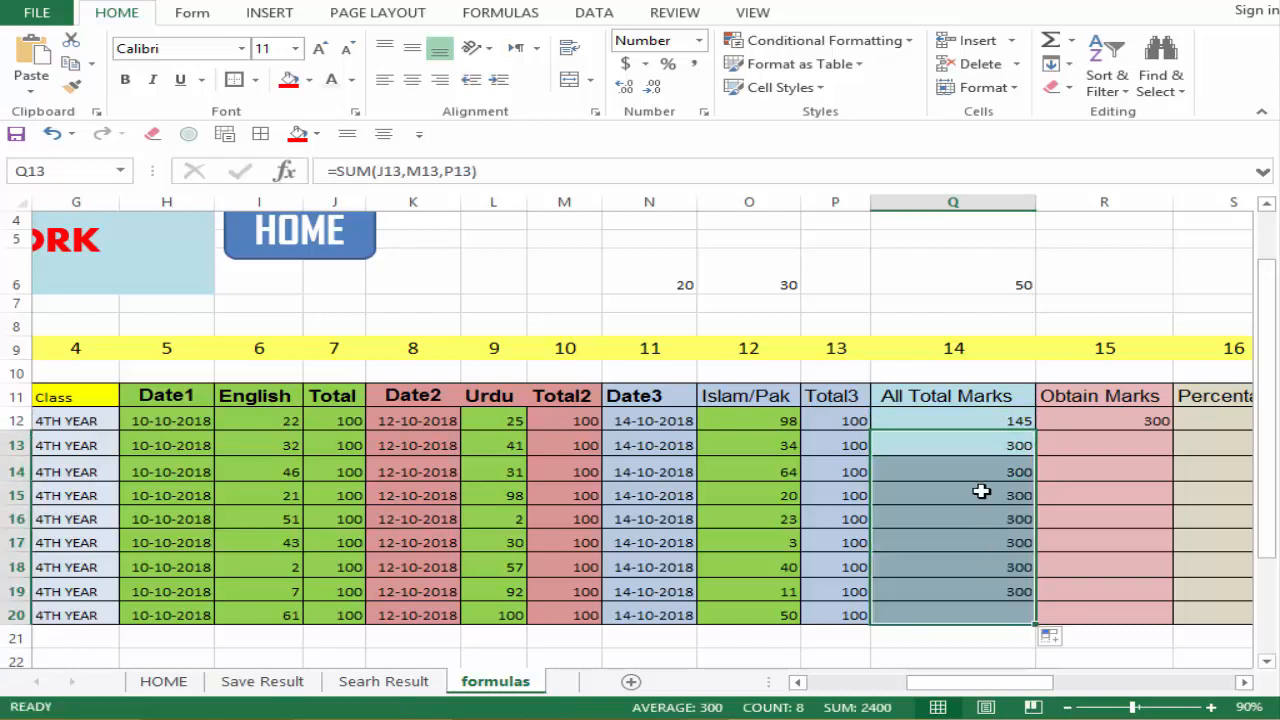
left_click(1018, 453)
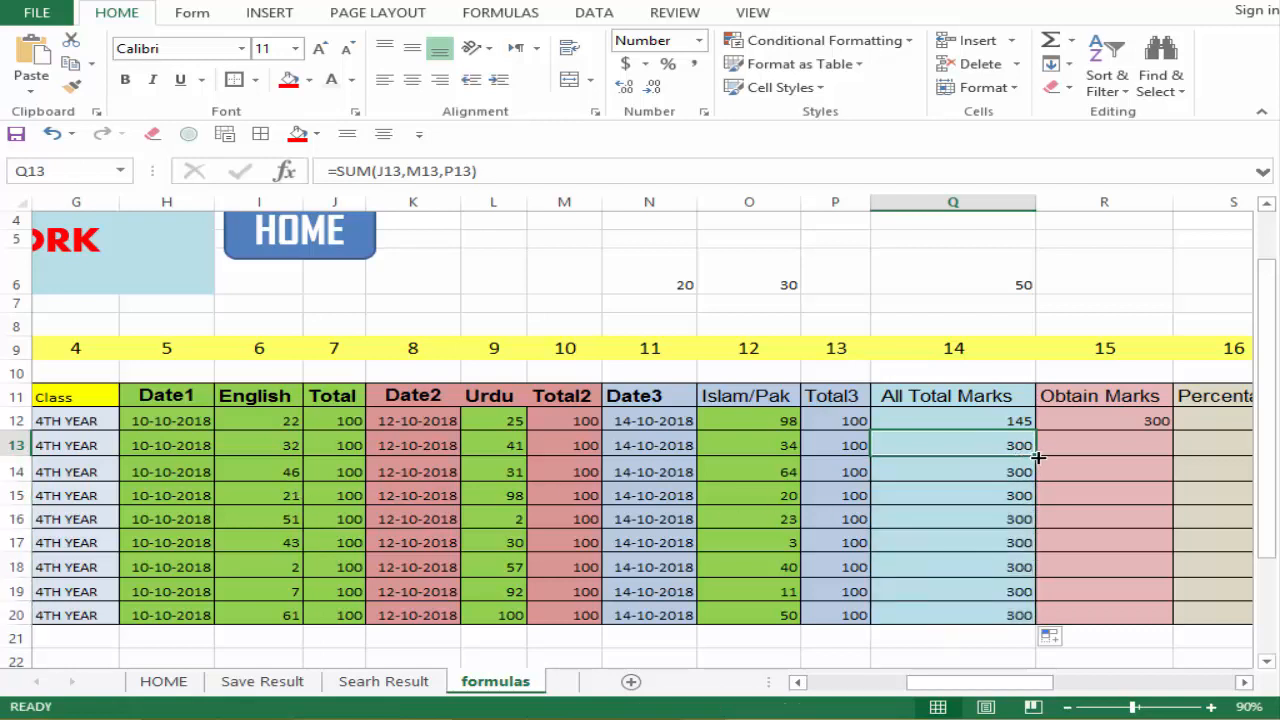
left_click_drag(1037, 456, 1034, 421)
Clear the first student's Obtain Marks cell R12 and start a new =SUM( formula there.
left_click(1088, 421)
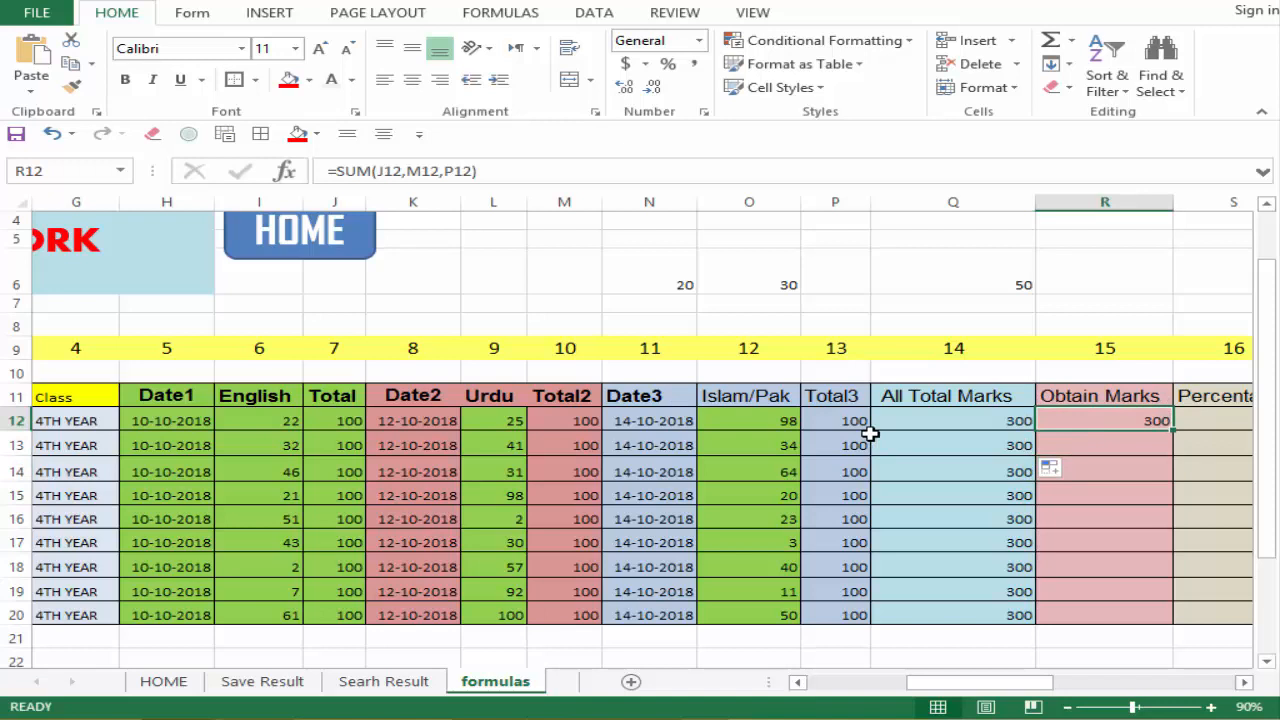
key("Delete")
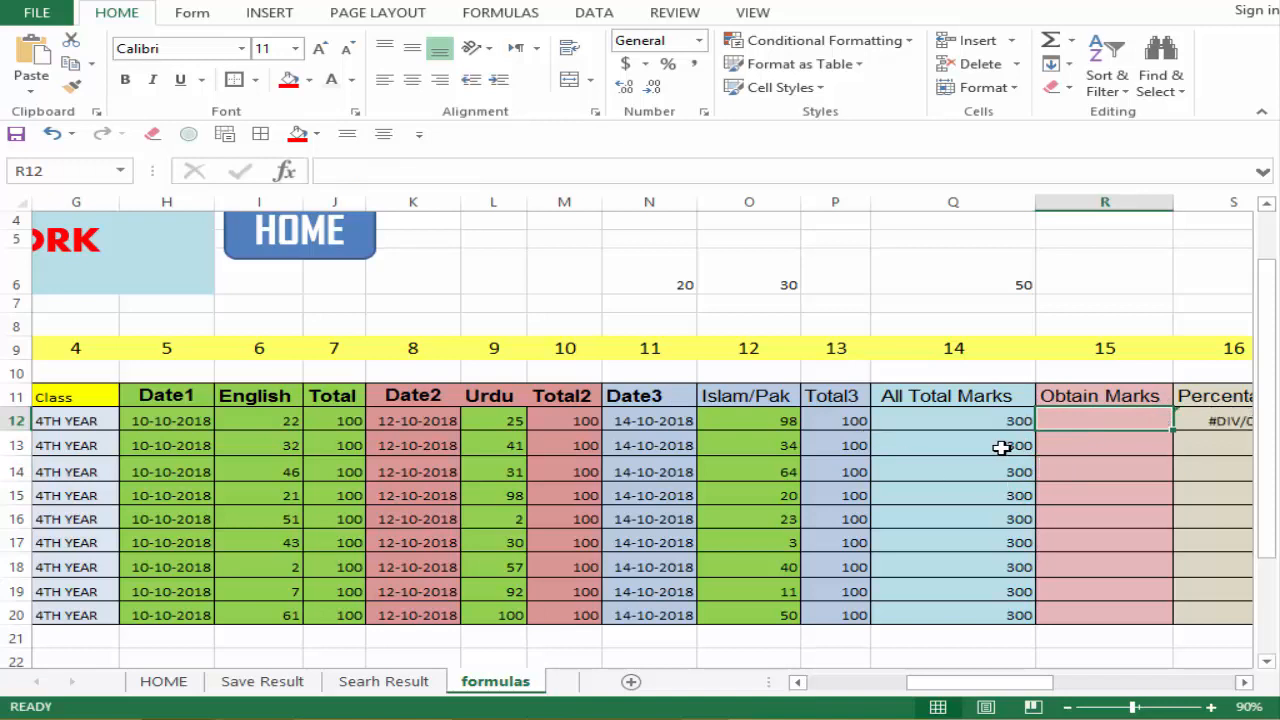
type("sum")
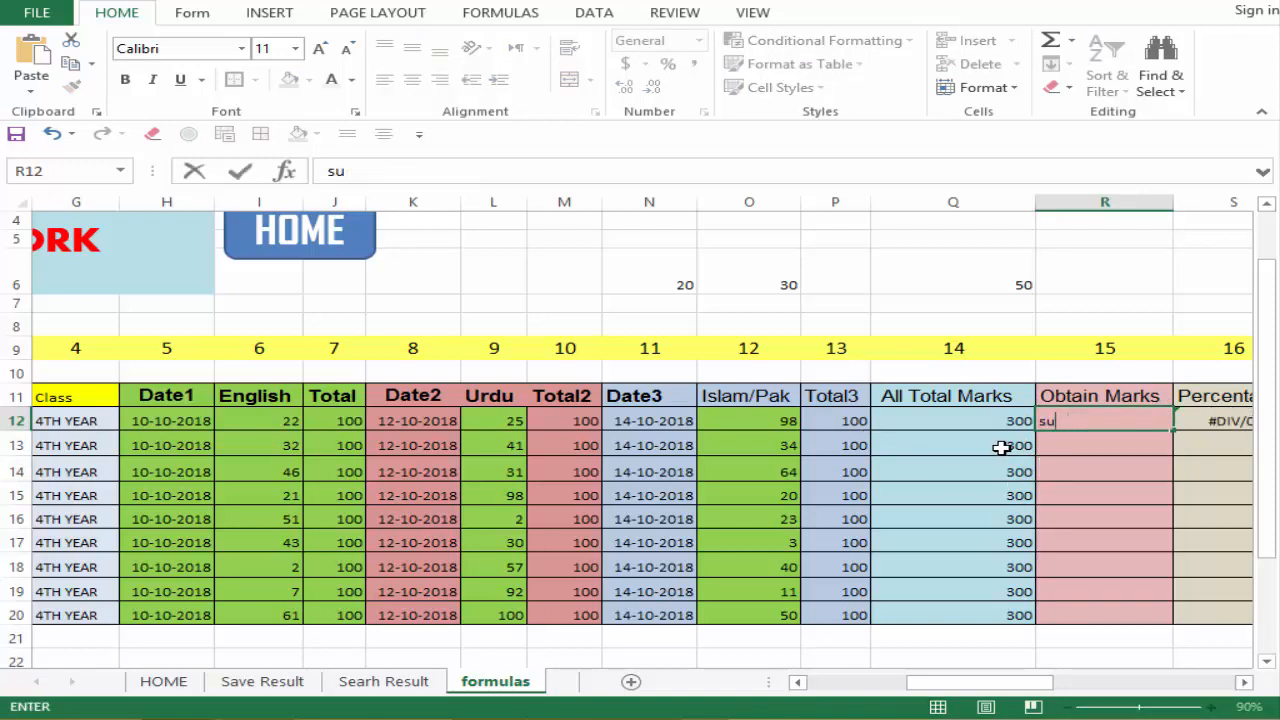
key("BackSpace")
key("BackSpace")
type("=sum")
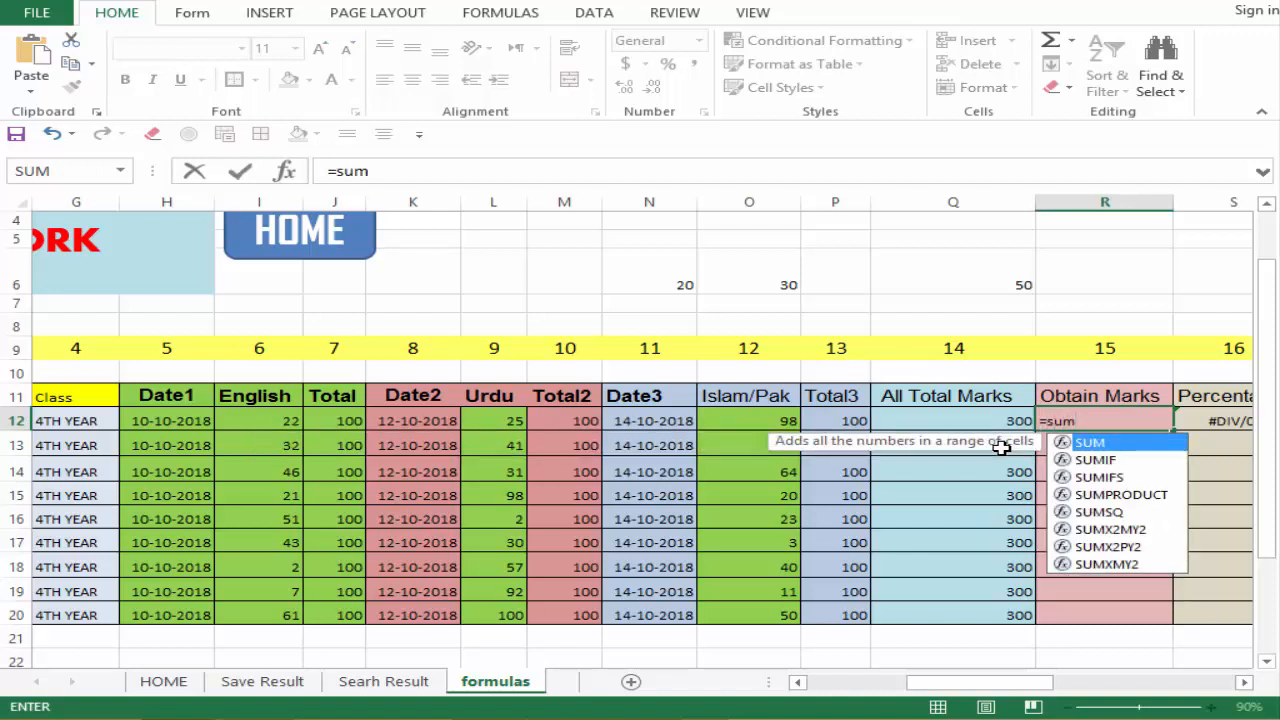
type(")")
key("BackSpace")
type("*")
key("BackSpace")
type("(")
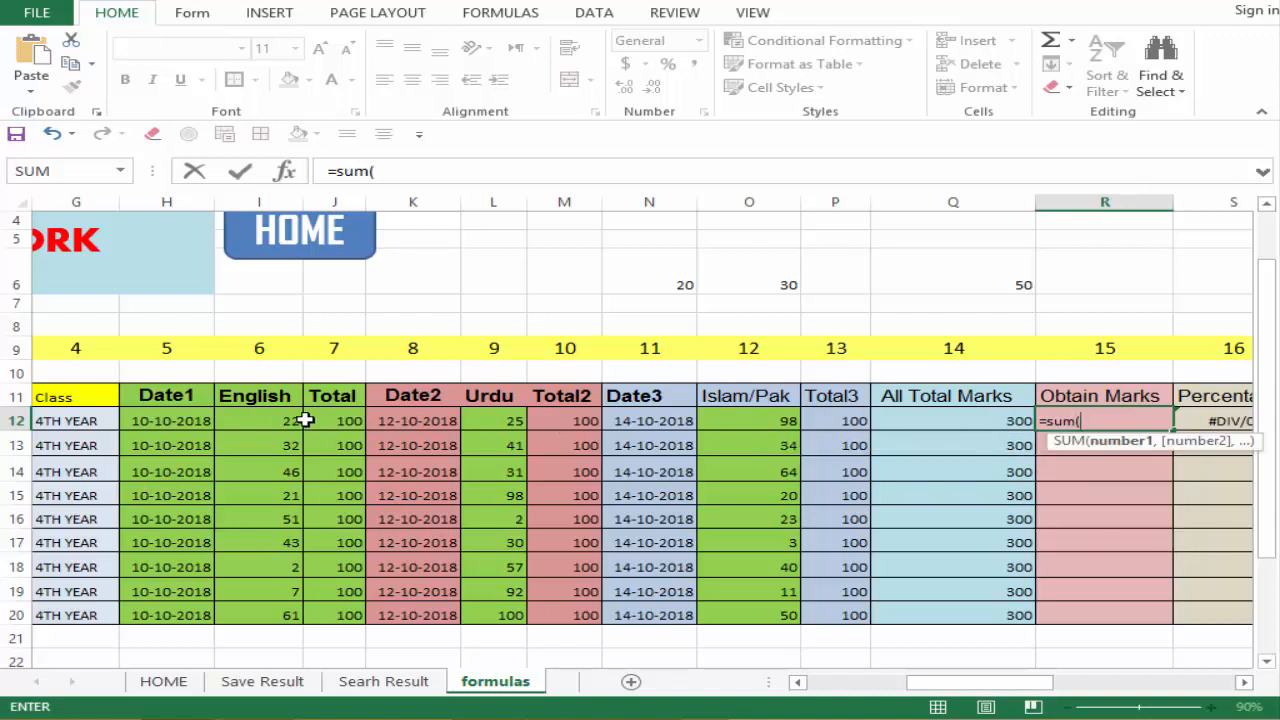
Complete the R12 formula as =SUM(I12,L12,O12) and fill it down the Obtain Marks column to R20.
left_click(245, 421)
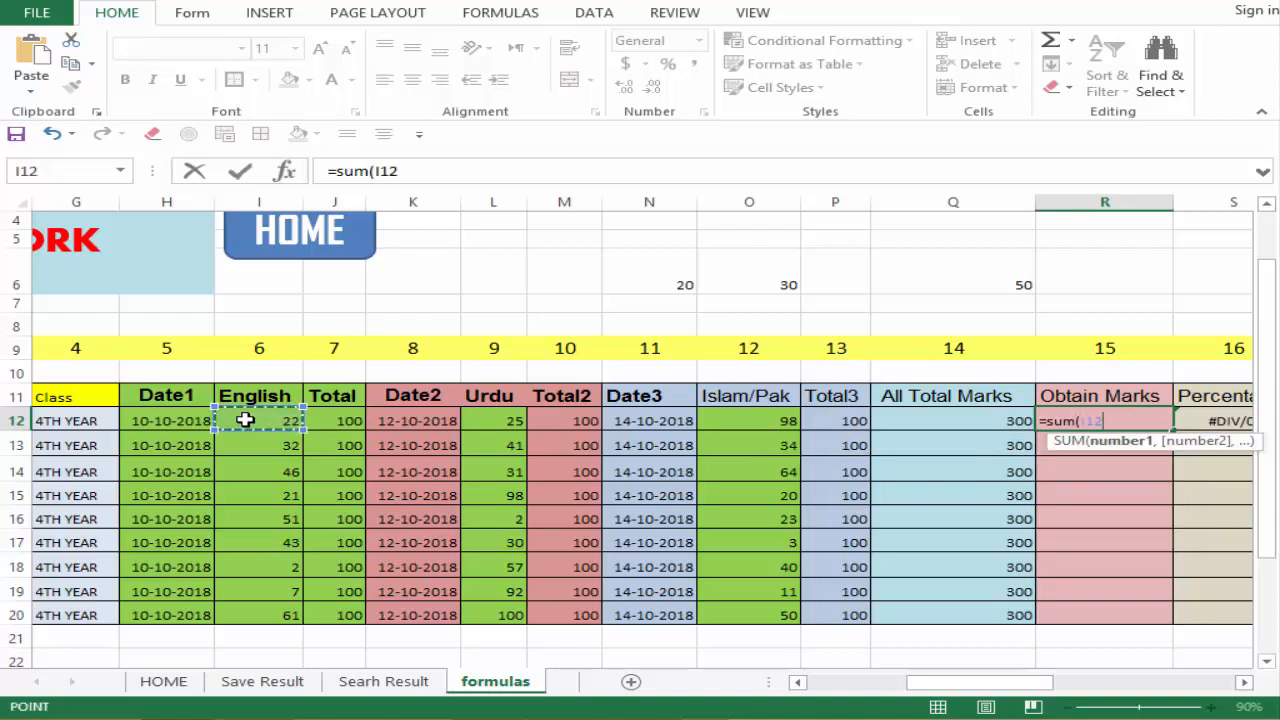
type(",")
left_click(492, 418)
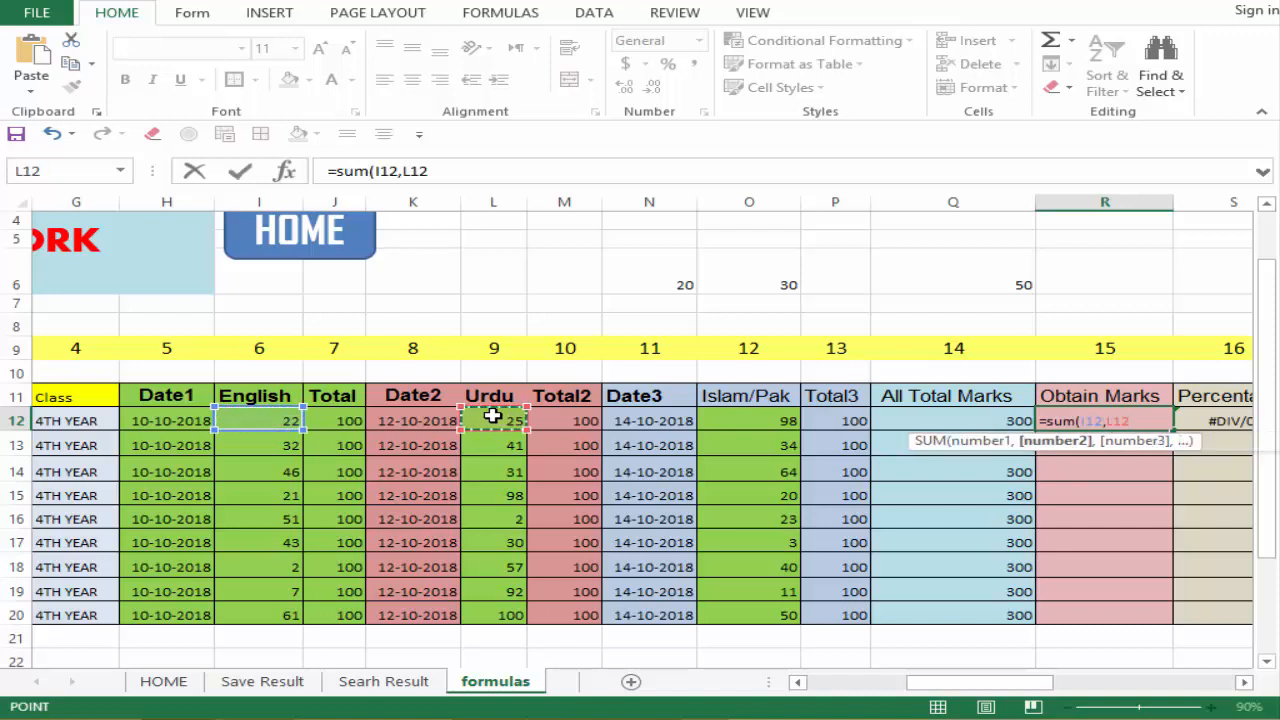
type(",")
left_click(770, 420)
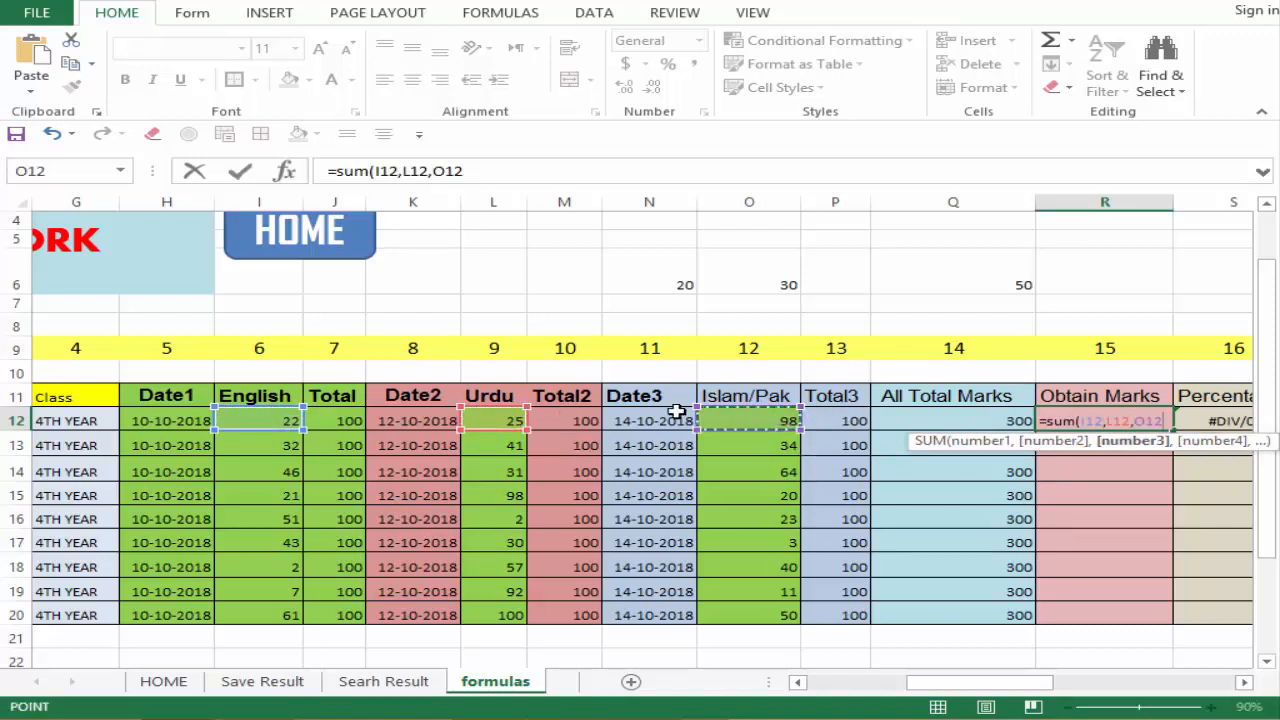
type(")")
key("Return")
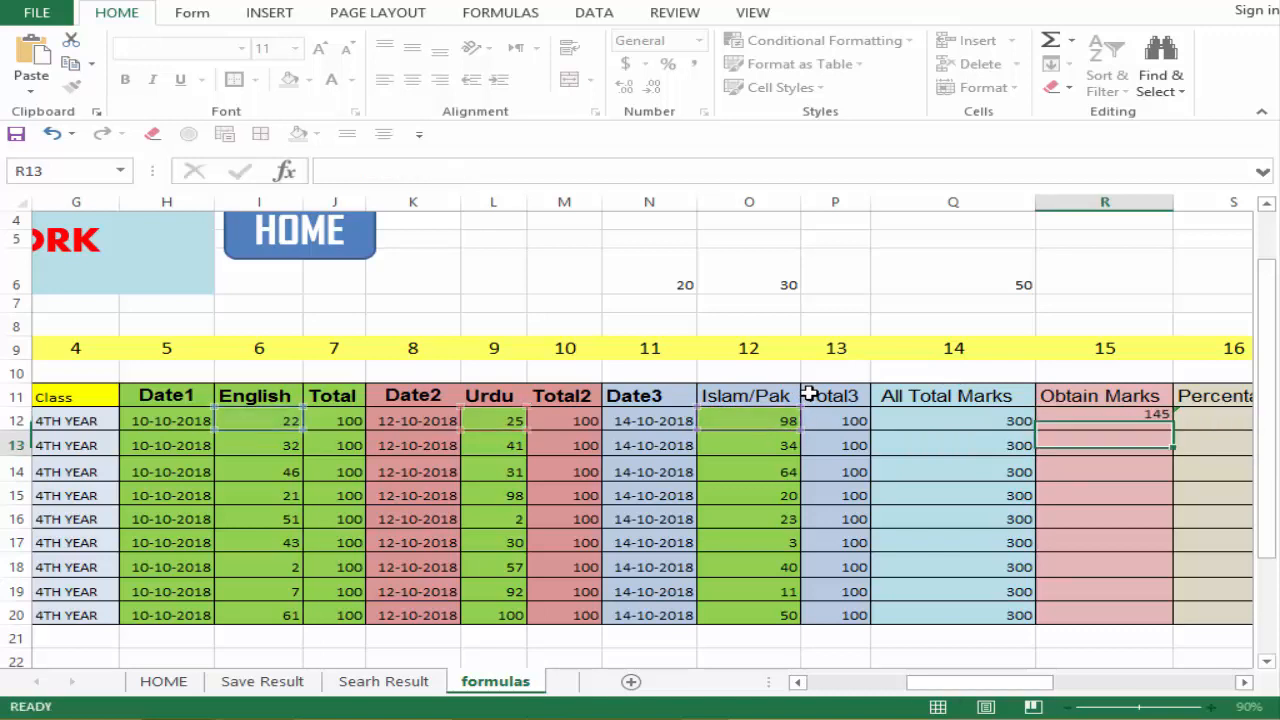
left_click(1116, 426)
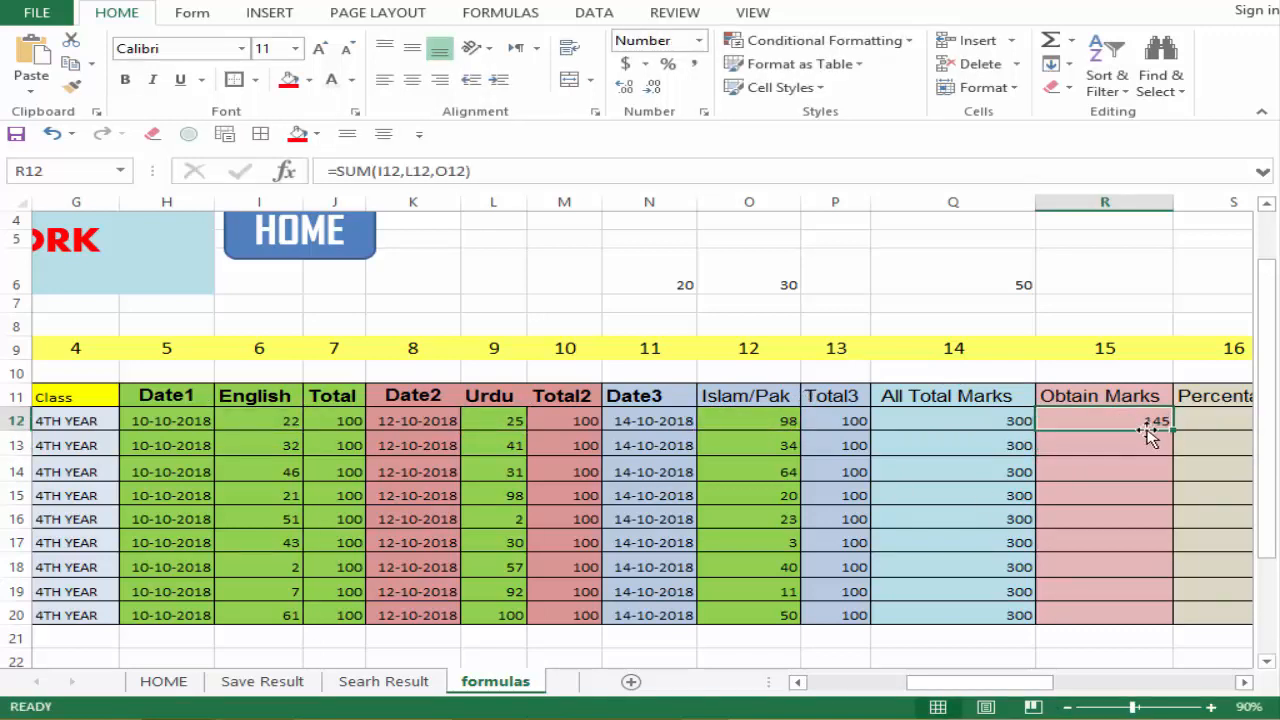
left_click_drag(1177, 432, 1160, 617)
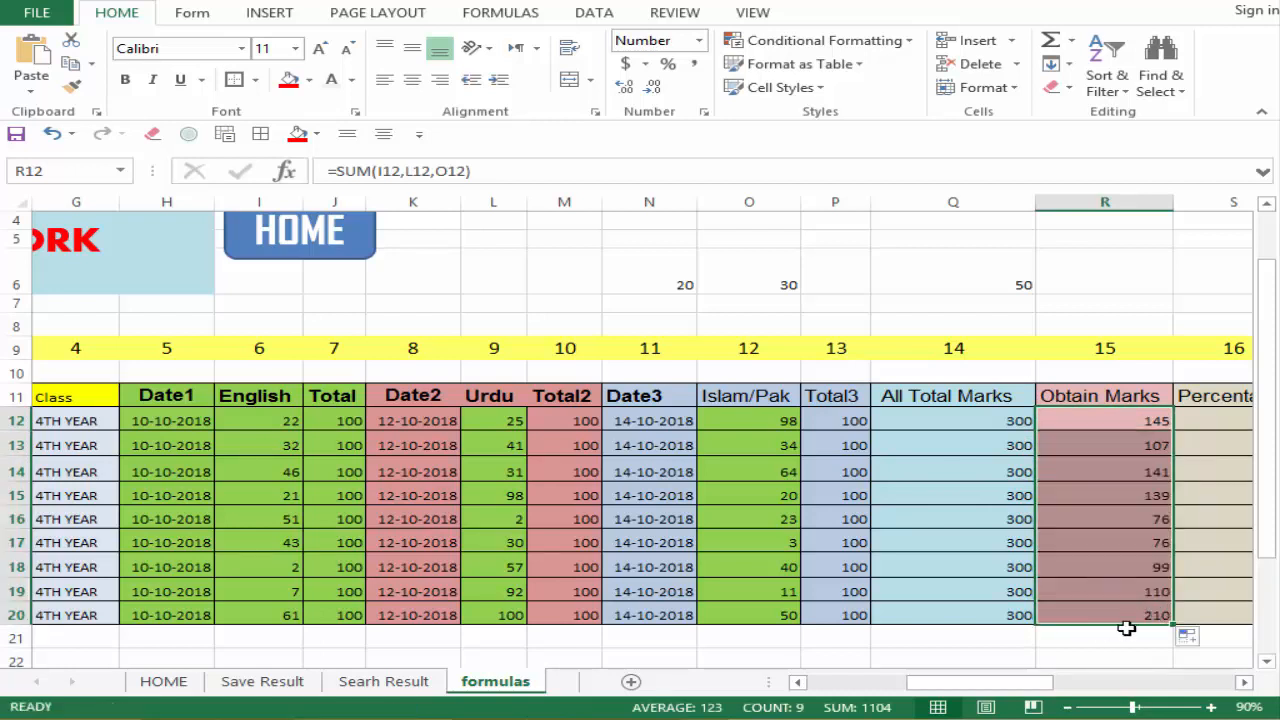
Review the Obtain Marks results and the existing Percentage formula in S12 together with its source cells R12 and Q12.
left_click_drag(1140, 437, 1160, 612)
left_click(1070, 563)
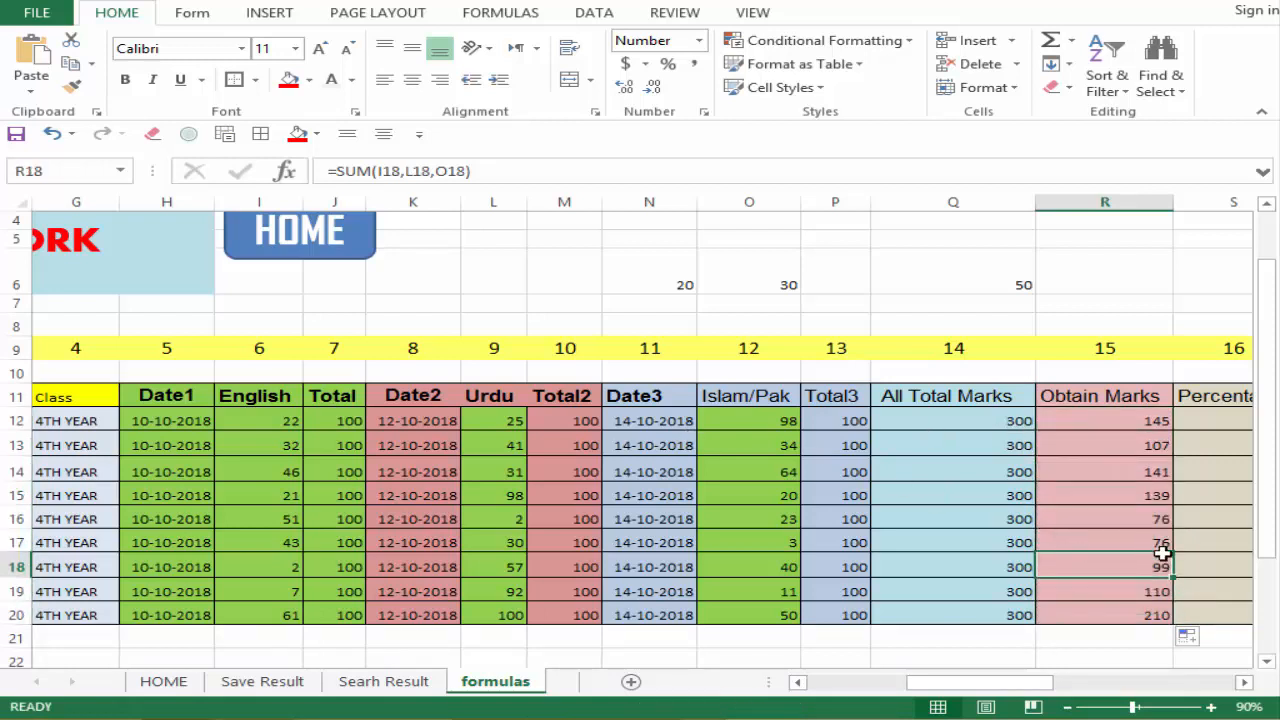
left_click_drag(1010, 683, 1045, 683)
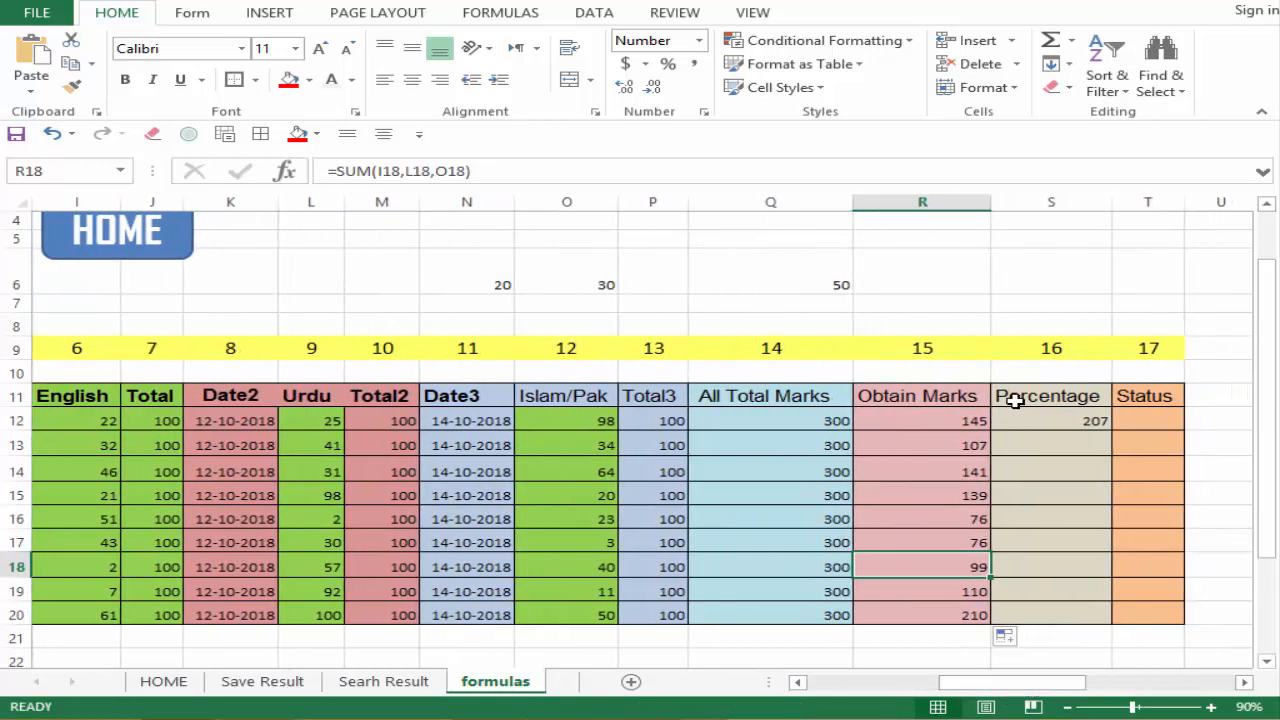
left_click(1040, 428)
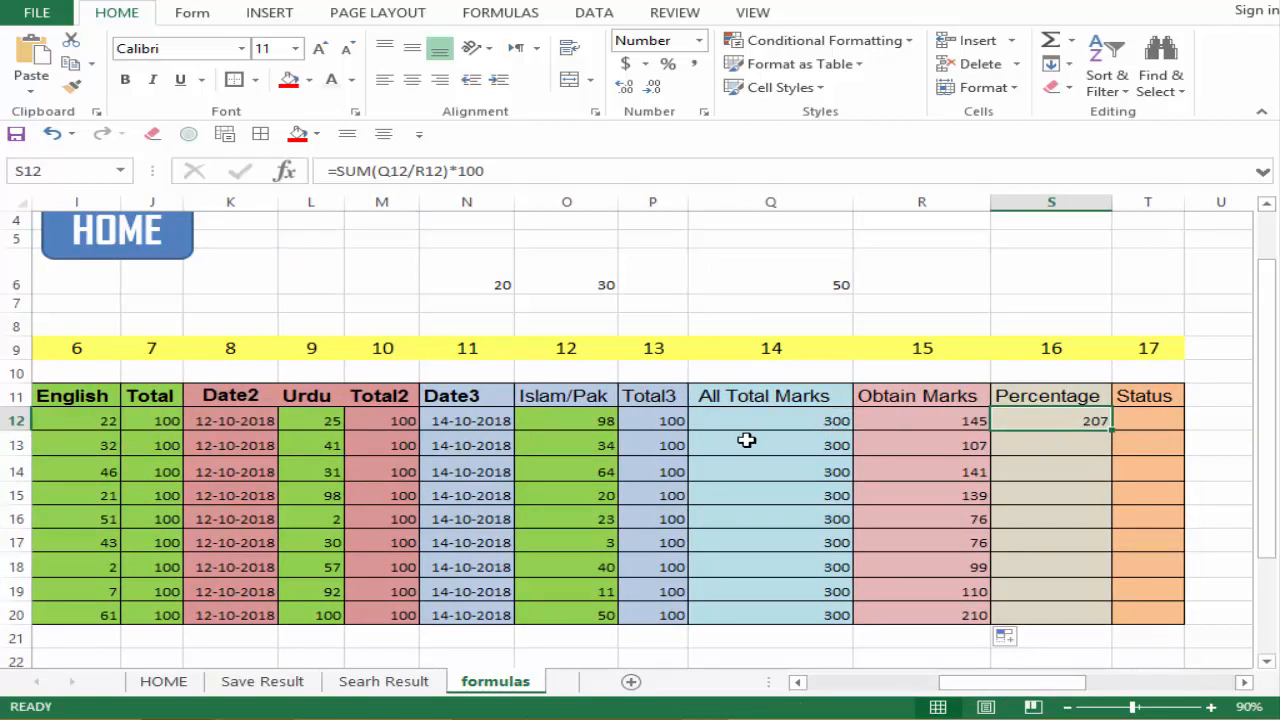
left_click(945, 421)
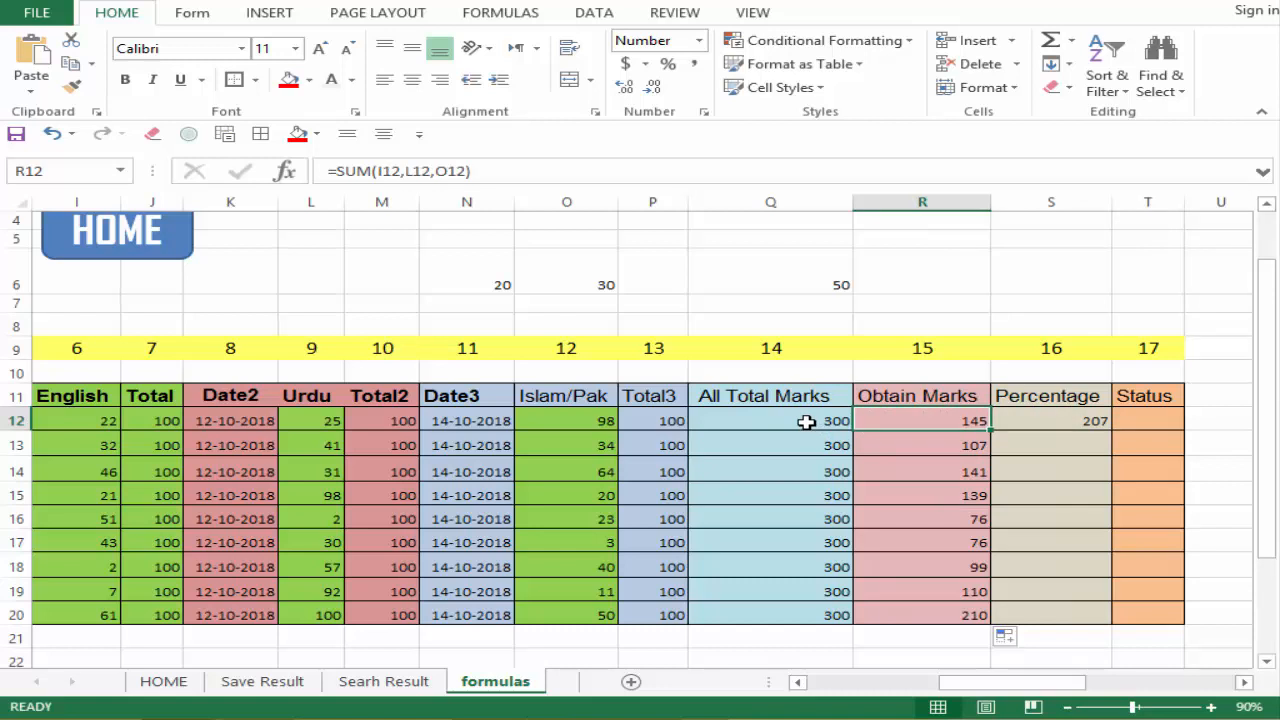
left_click(806, 421)
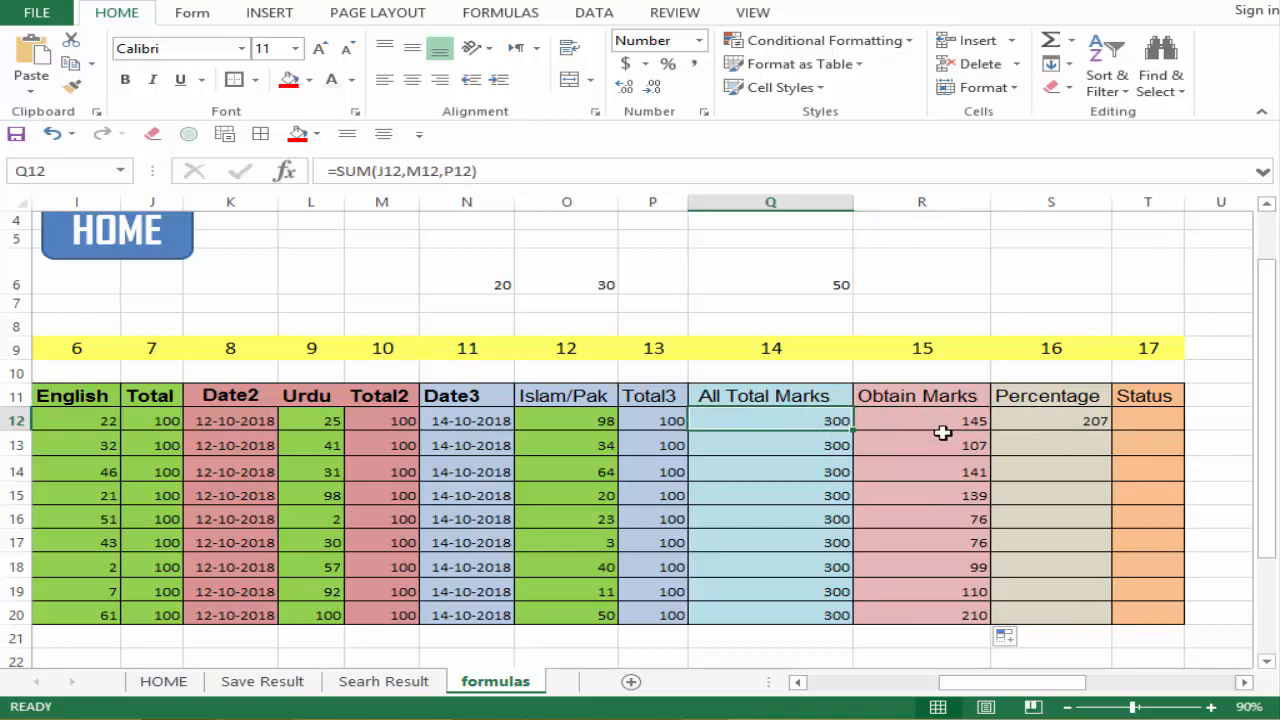
left_click(1043, 421)
Enter the percentage formula =(R13/Q13)*100 in S13.
left_click(1052, 444)
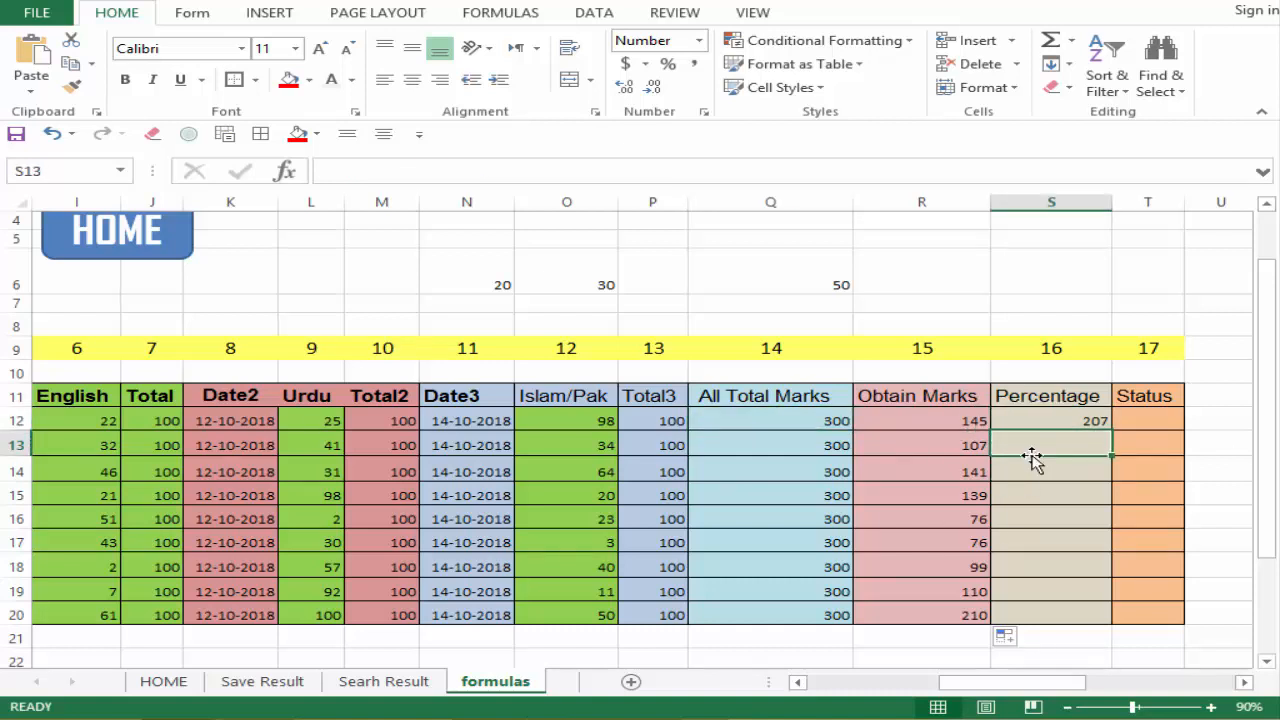
type("=")
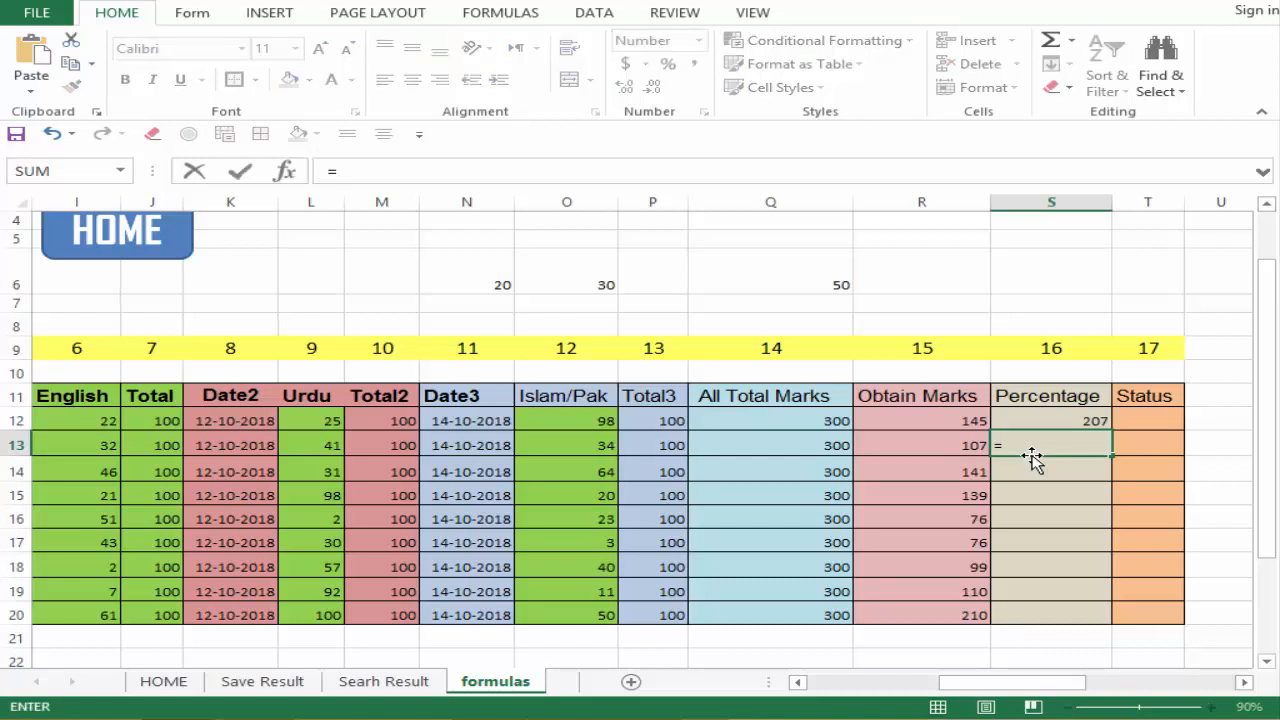
type("(")
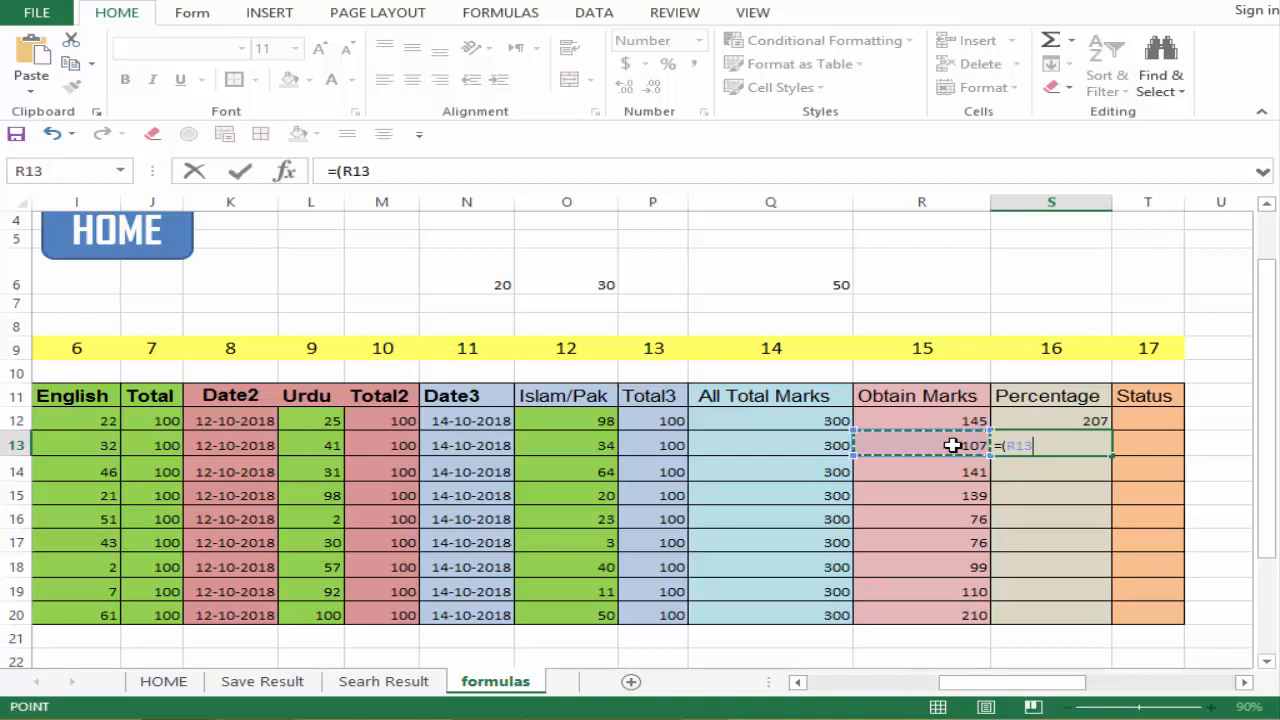
type("/")
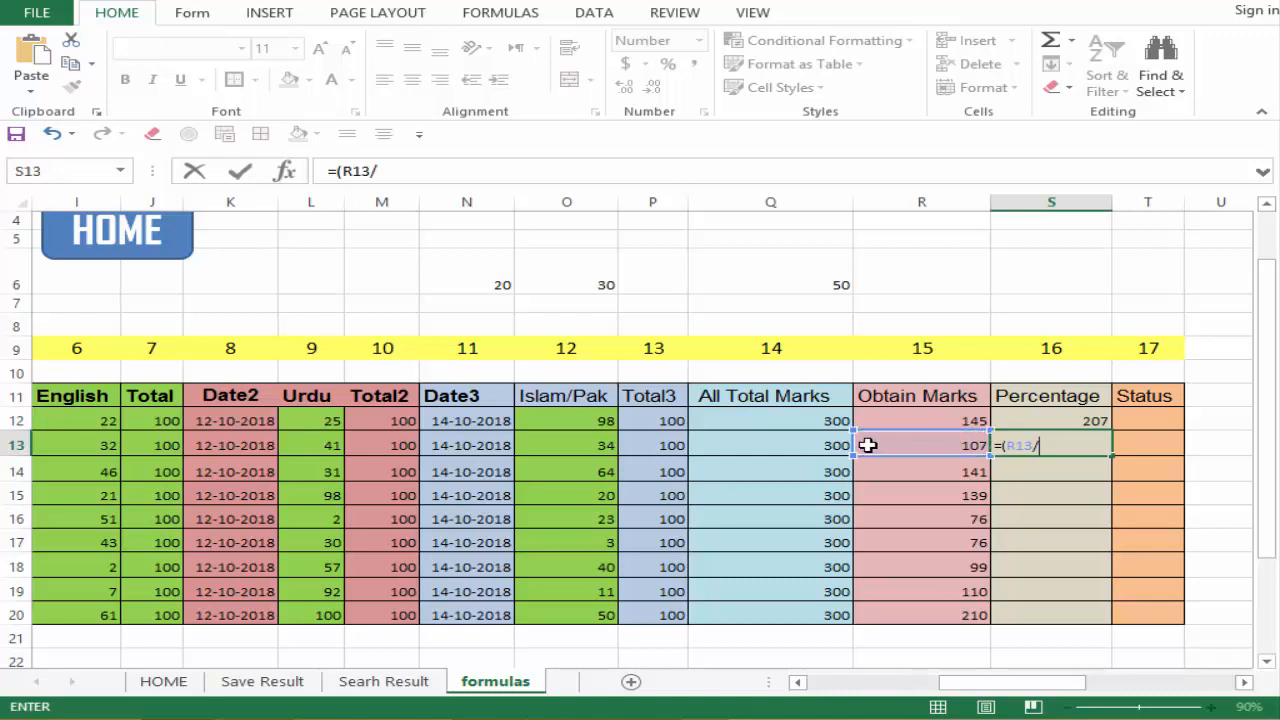
left_click(817, 445)
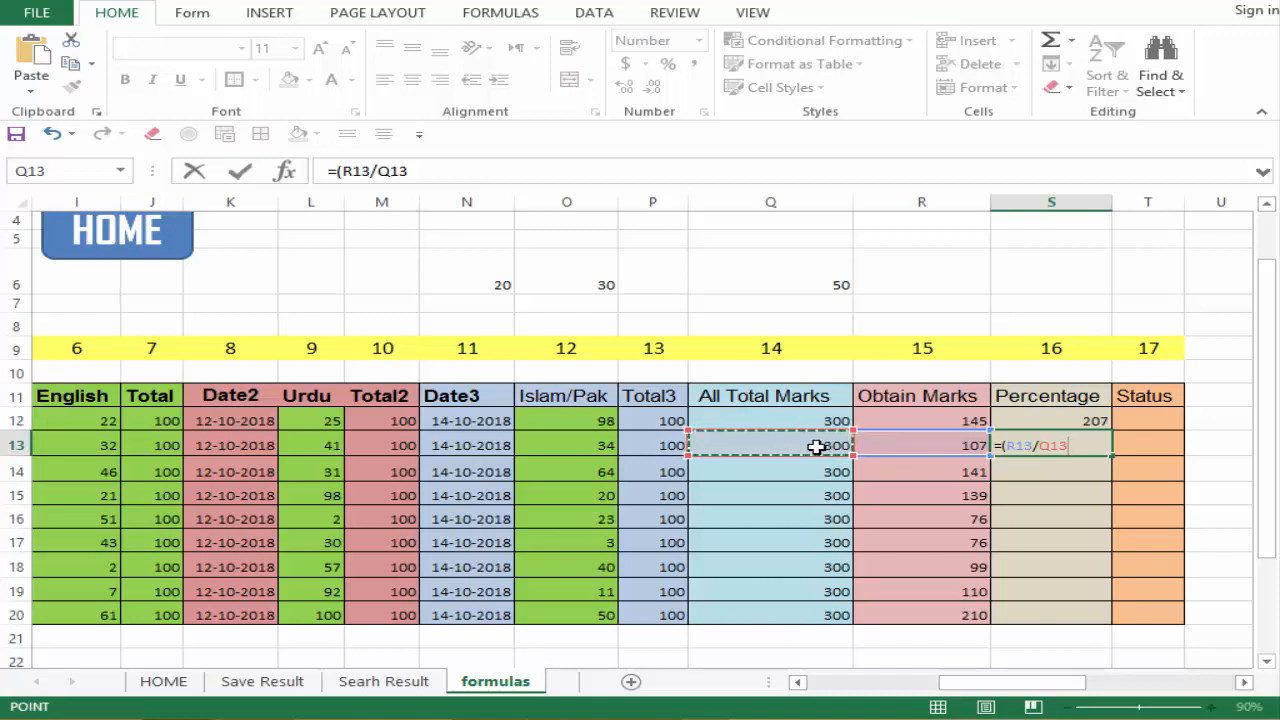
type(")*")
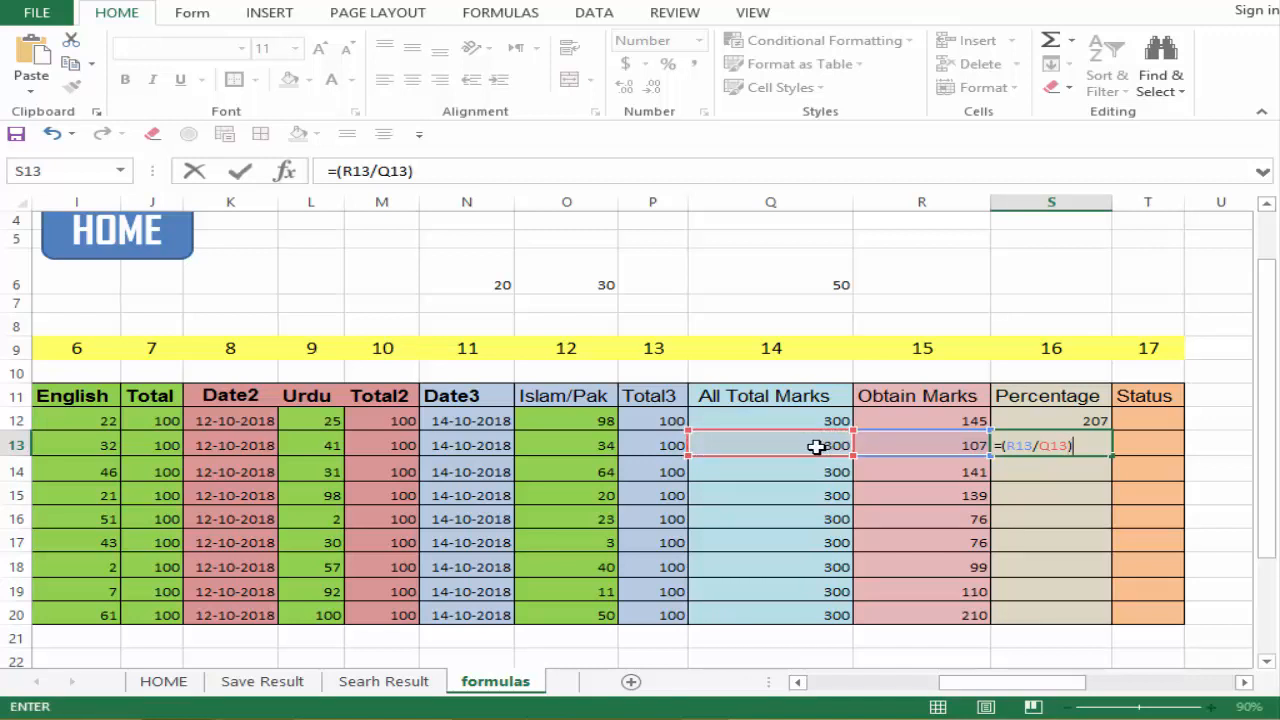
type("100")
key("Return")
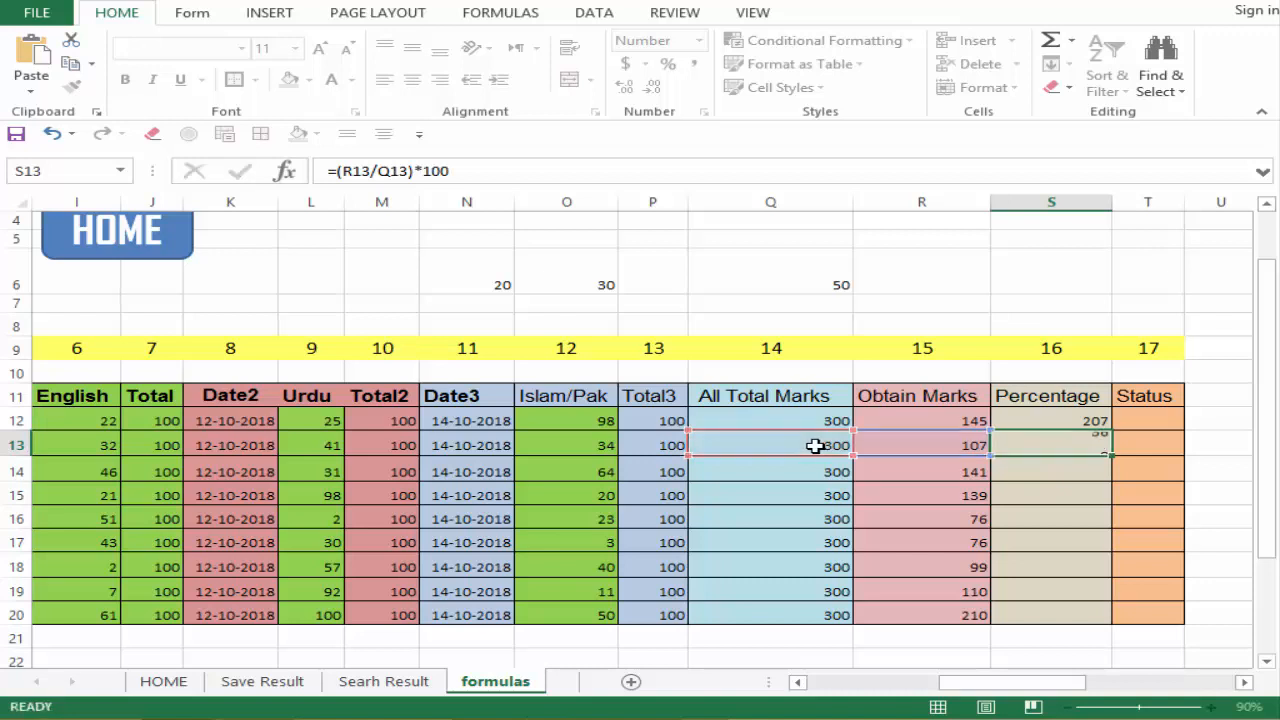
Fill the Percentage formula from S13 down to S20 and up into S12.
left_click(1050, 447)
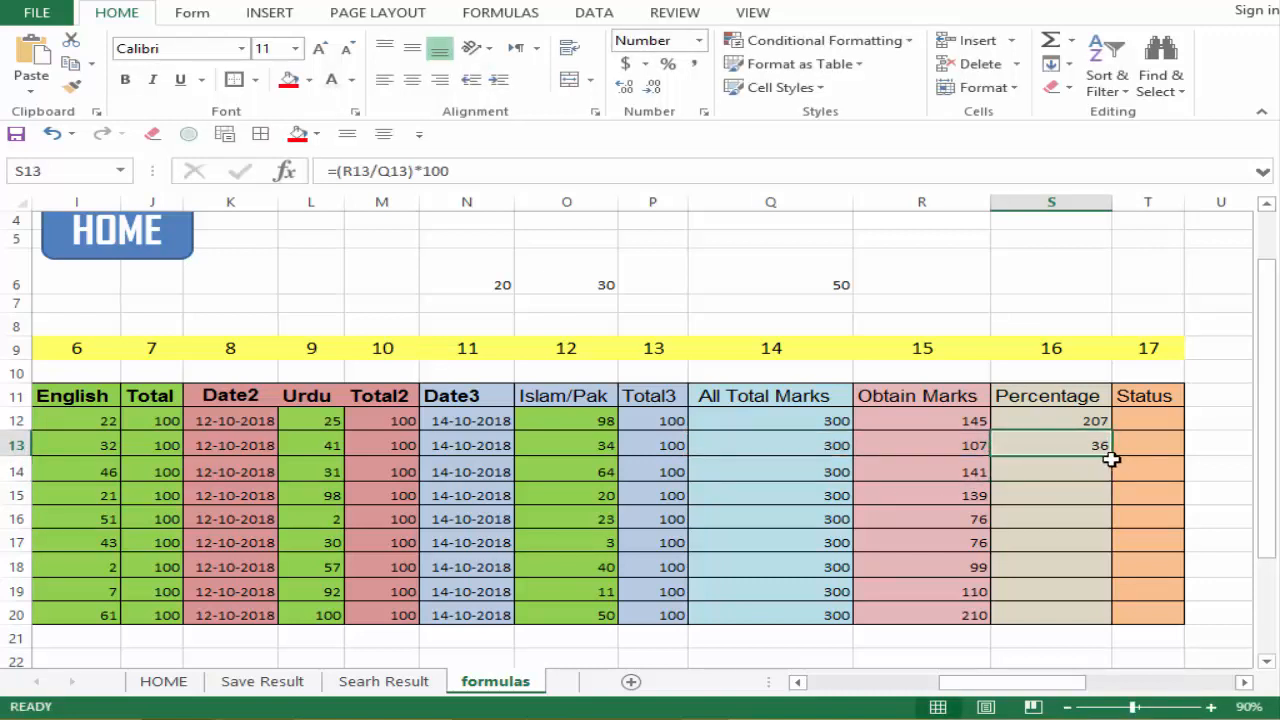
left_click_drag(1111, 455, 1102, 418)
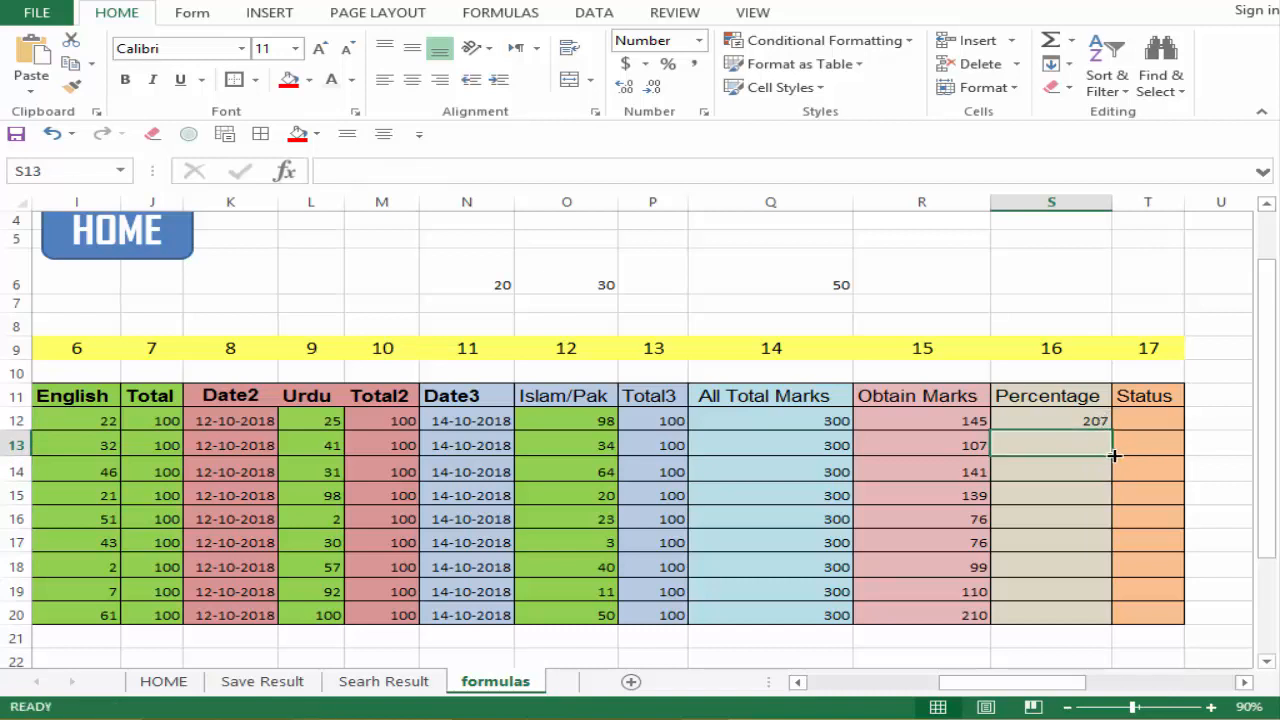
key("ctrl+z")
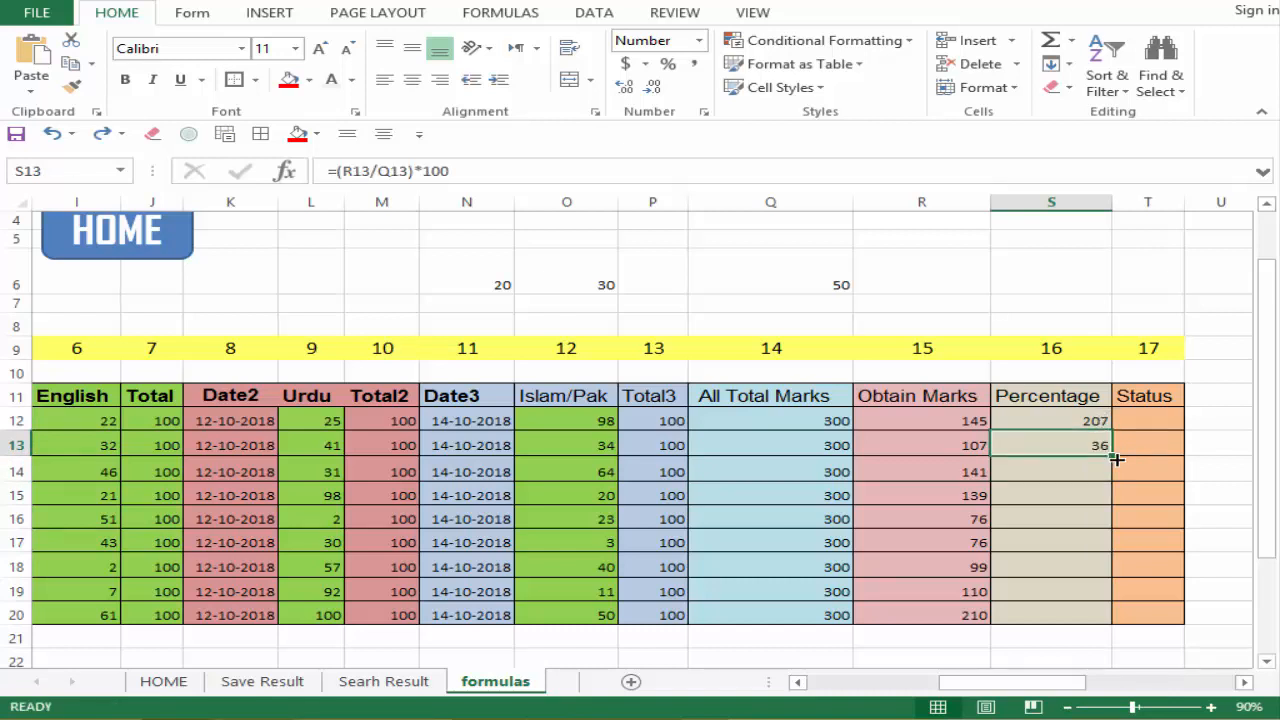
left_click_drag(1113, 458, 1118, 620)
left_click(1077, 444)
left_click(1036, 472)
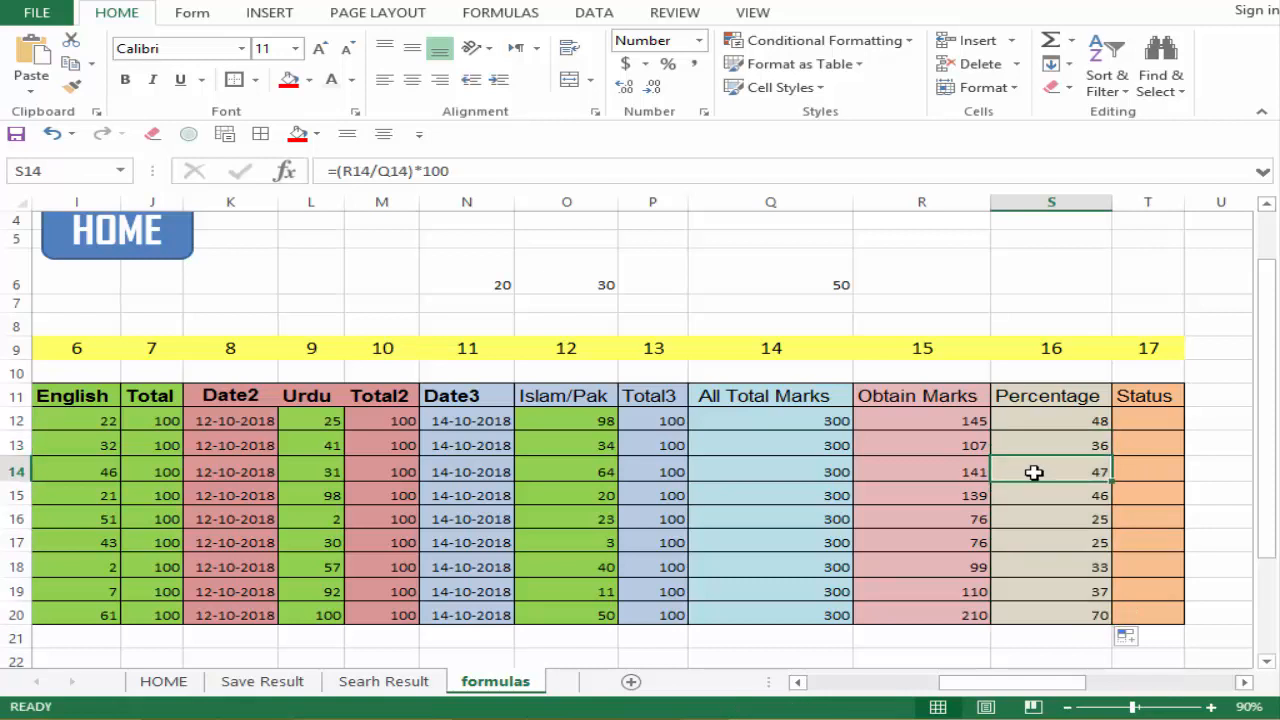
Examine the existing Status formula in T12 and the Pass/Fail formula in Z10 of the IF Advance table.
left_click(1144, 419)
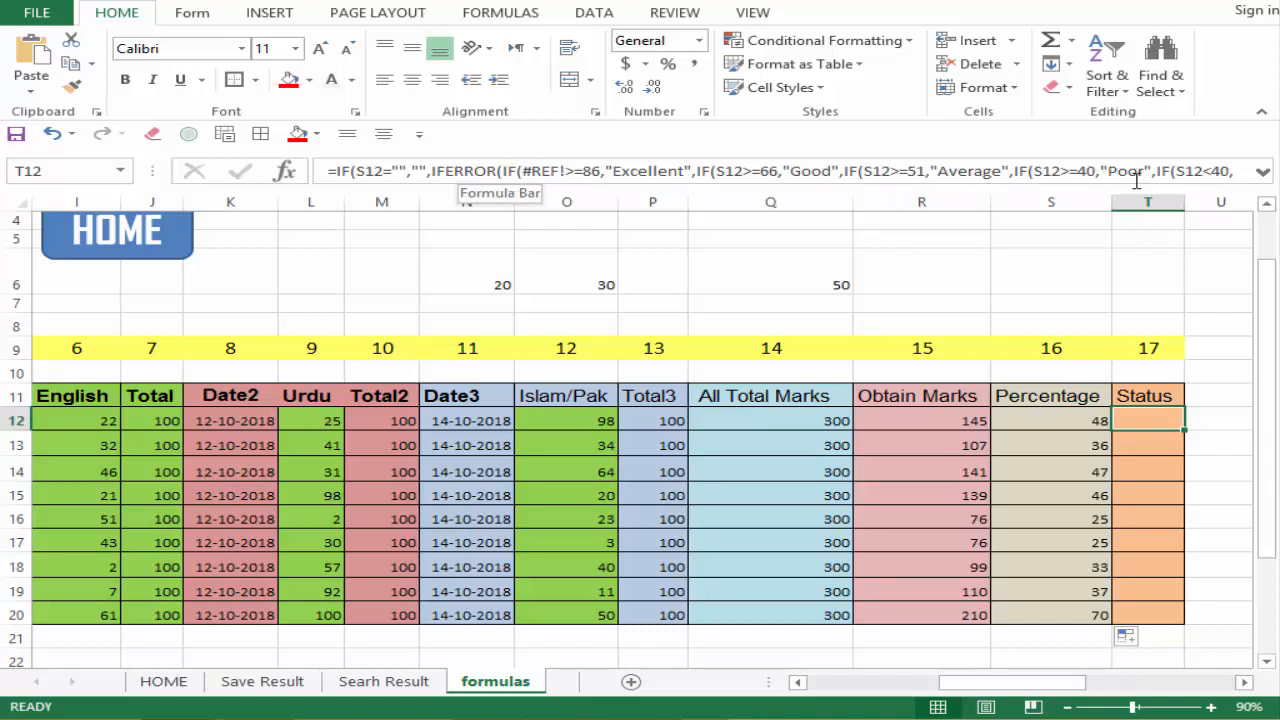
left_click(1139, 494)
left_click(1135, 421)
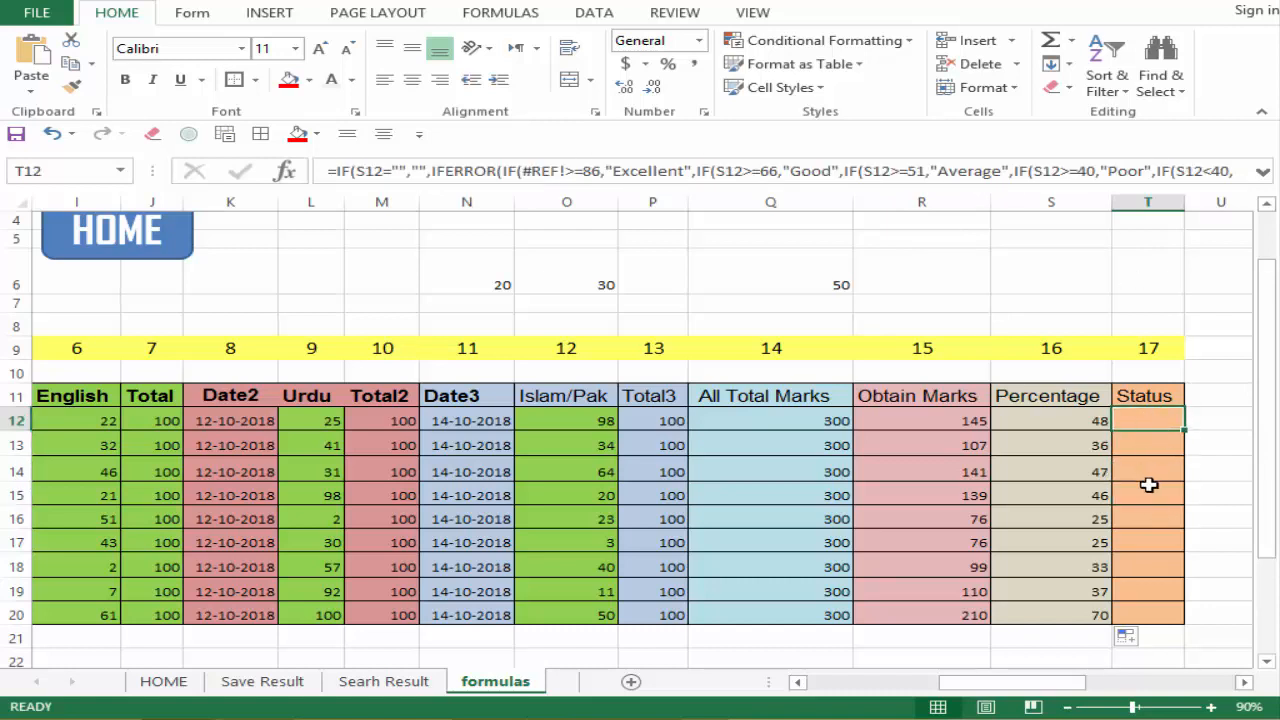
left_click_drag(1015, 686, 1150, 688)
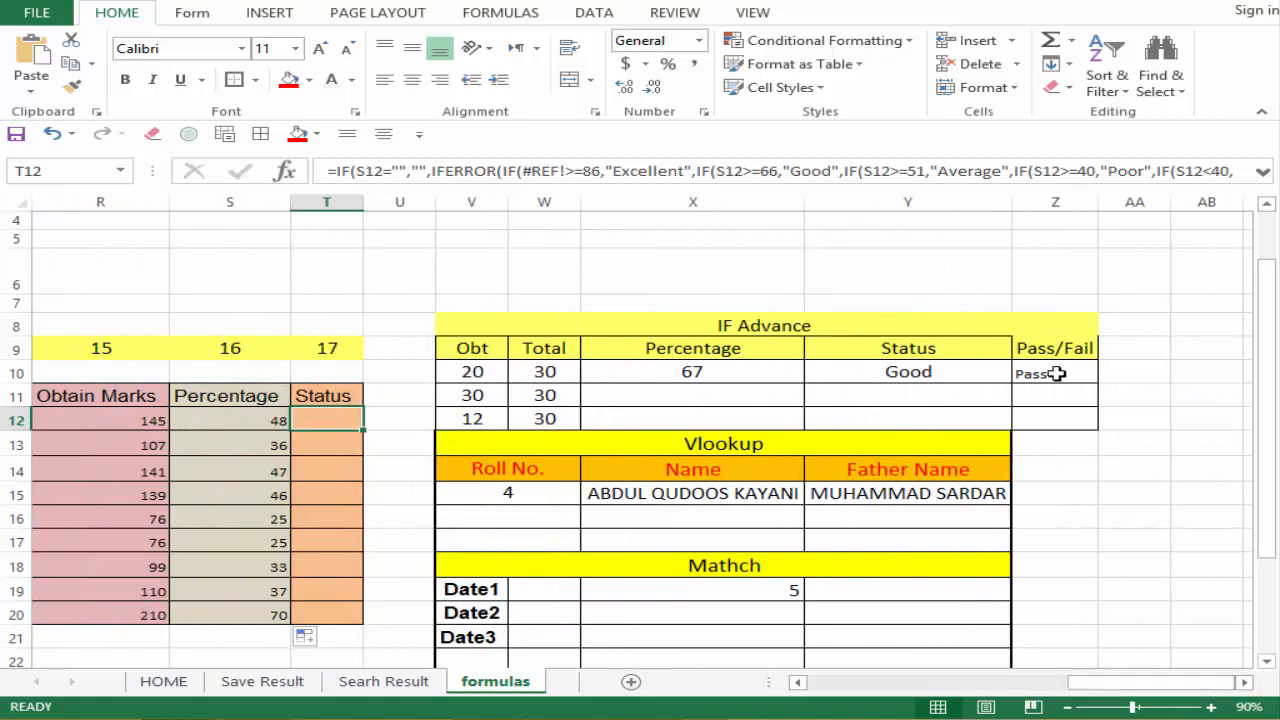
left_click(1052, 347)
left_click(1052, 368)
left_click(1055, 352)
left_click(1055, 373)
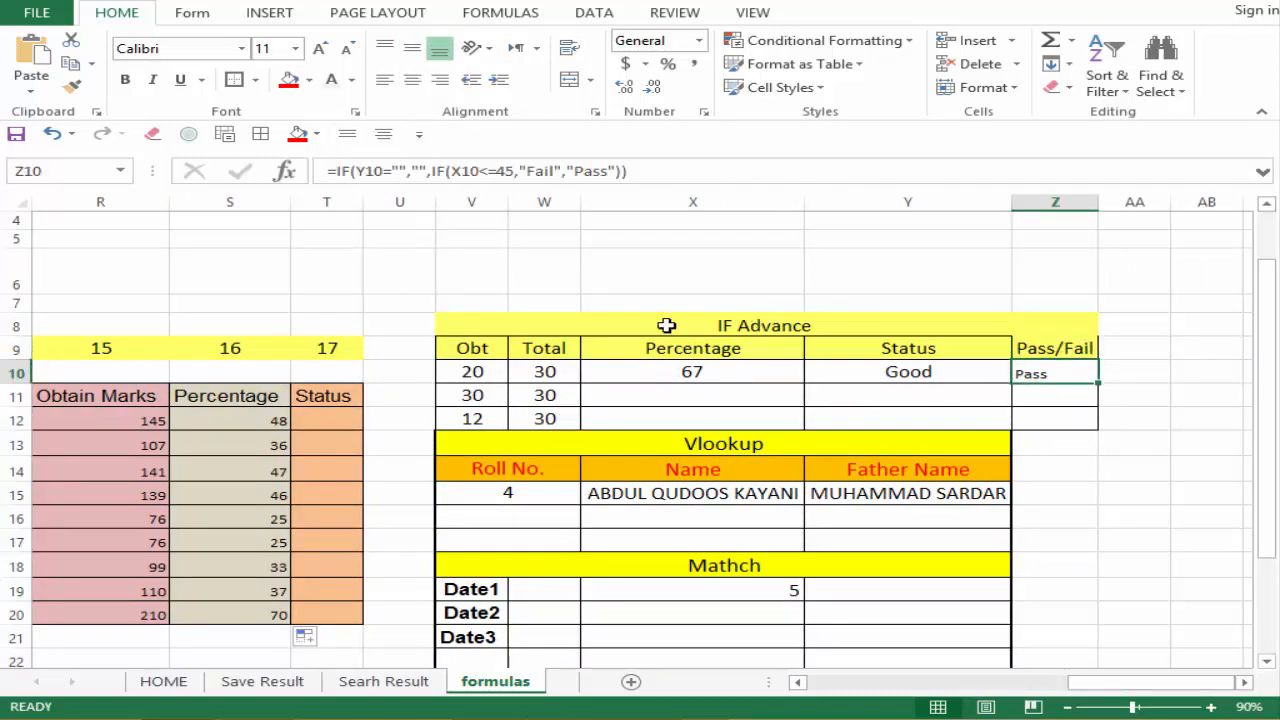
Clear the Pass/Fail formula in Z10 and check that row's Obt, Total and Percentage cells.
left_click(666, 325)
left_click(1050, 375)
key("Delete")
left_click(1045, 392)
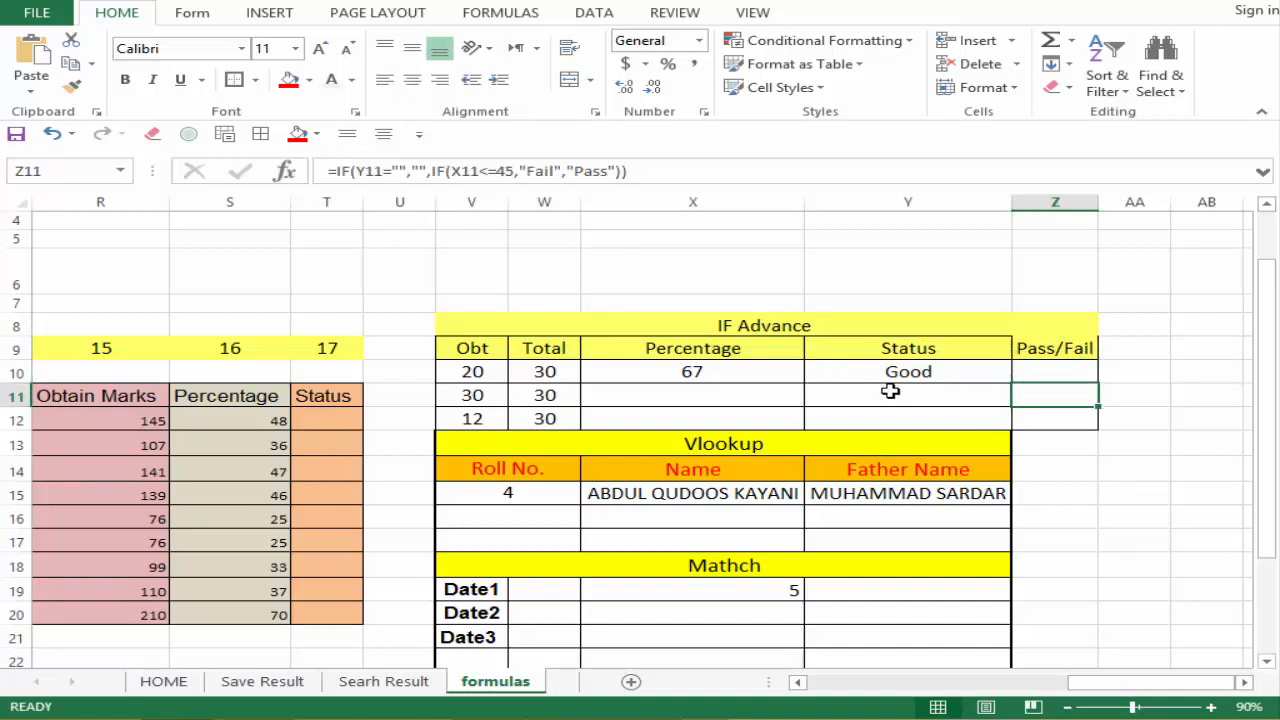
left_click_drag(490, 374, 540, 374)
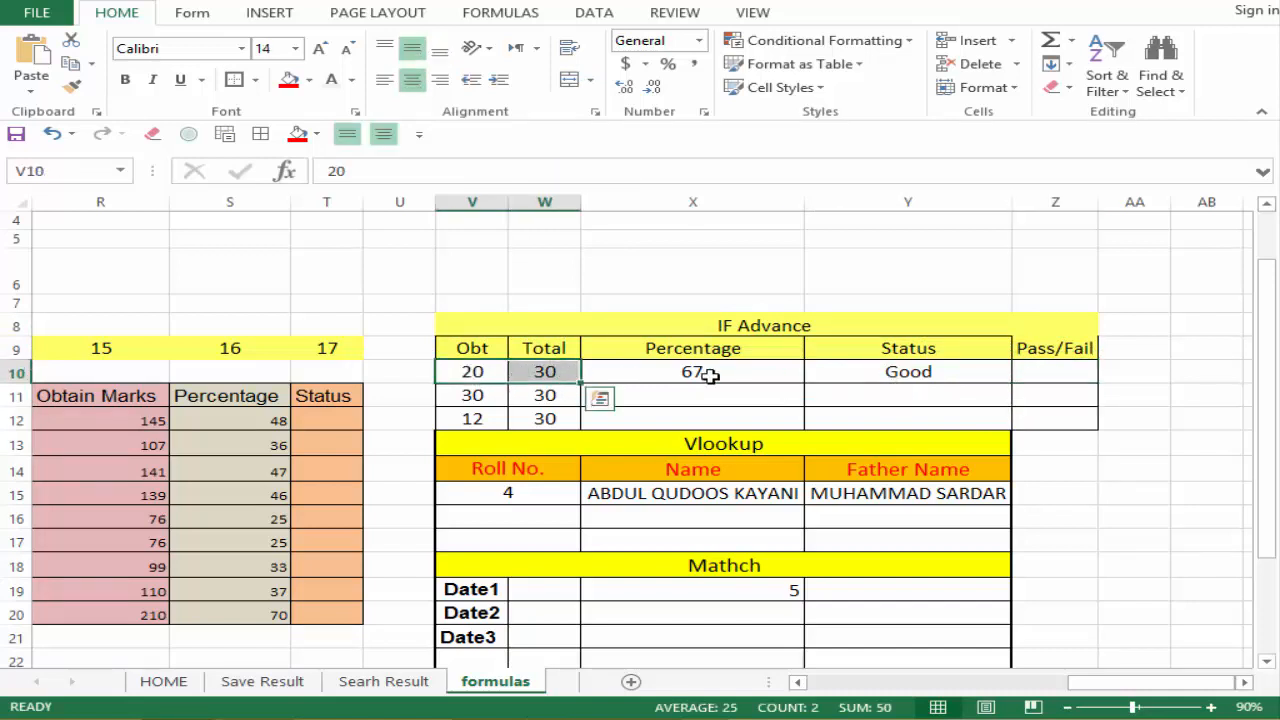
left_click(705, 374)
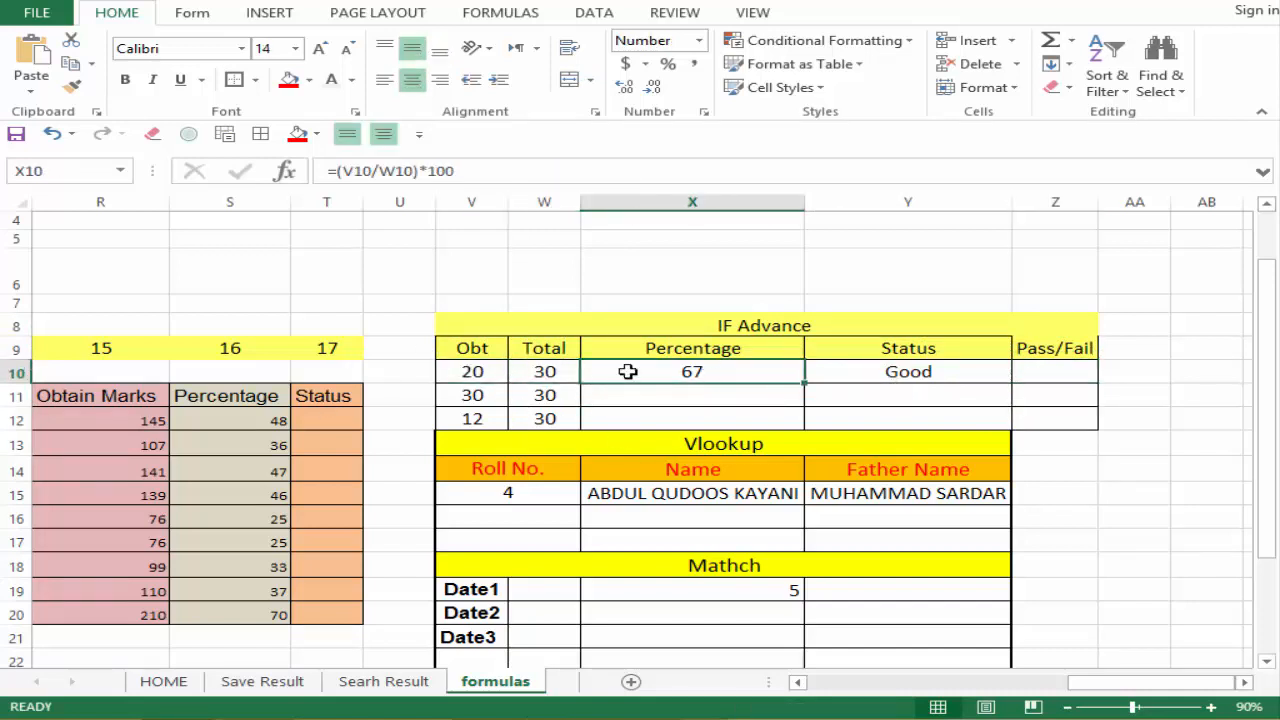
Start an IF formula in the Pass/Fail cell Z10 with the logical test X10<=45.
left_click(1018, 371)
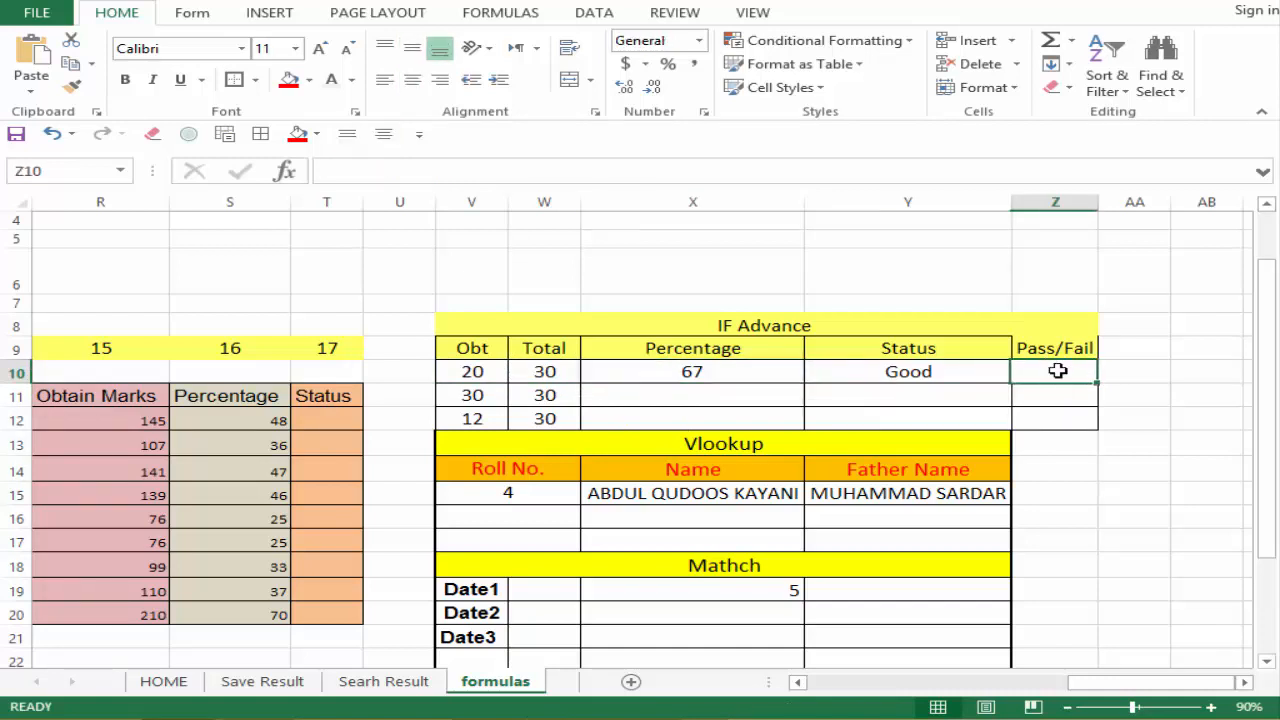
left_click(1057, 403)
left_click(1059, 410)
left_click(1051, 366)
type("=")
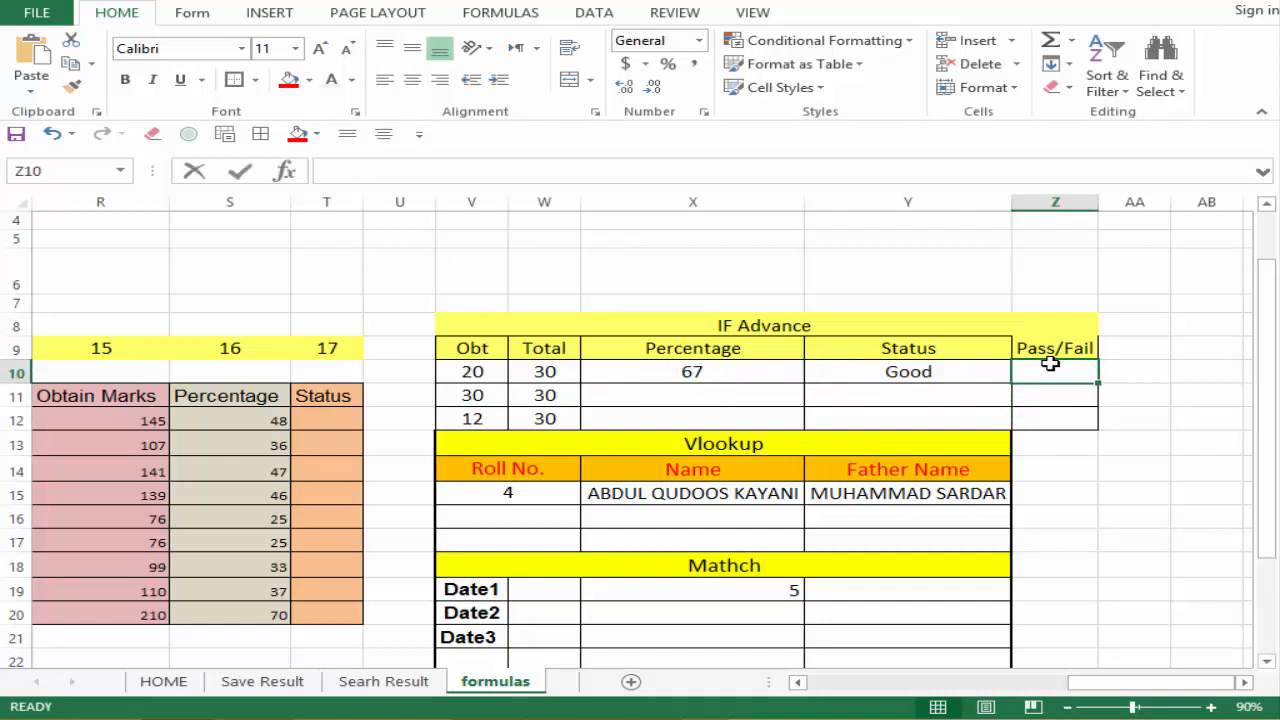
type("if")
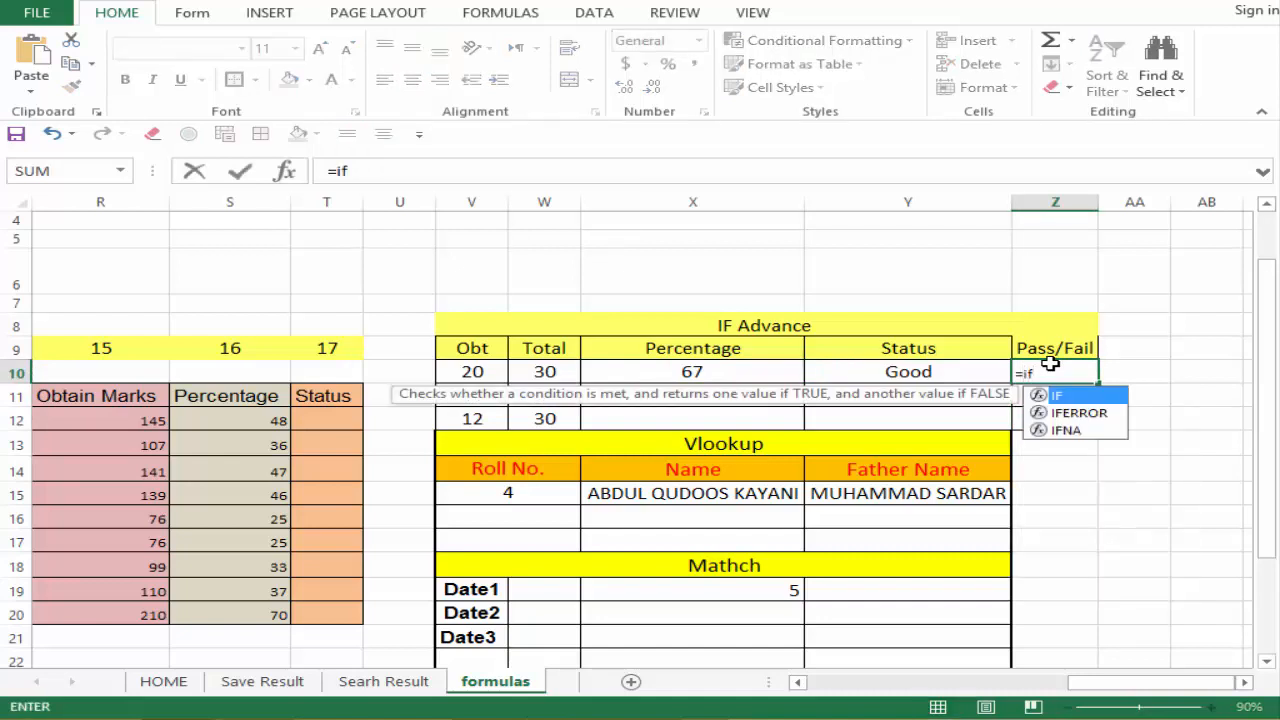
type("(")
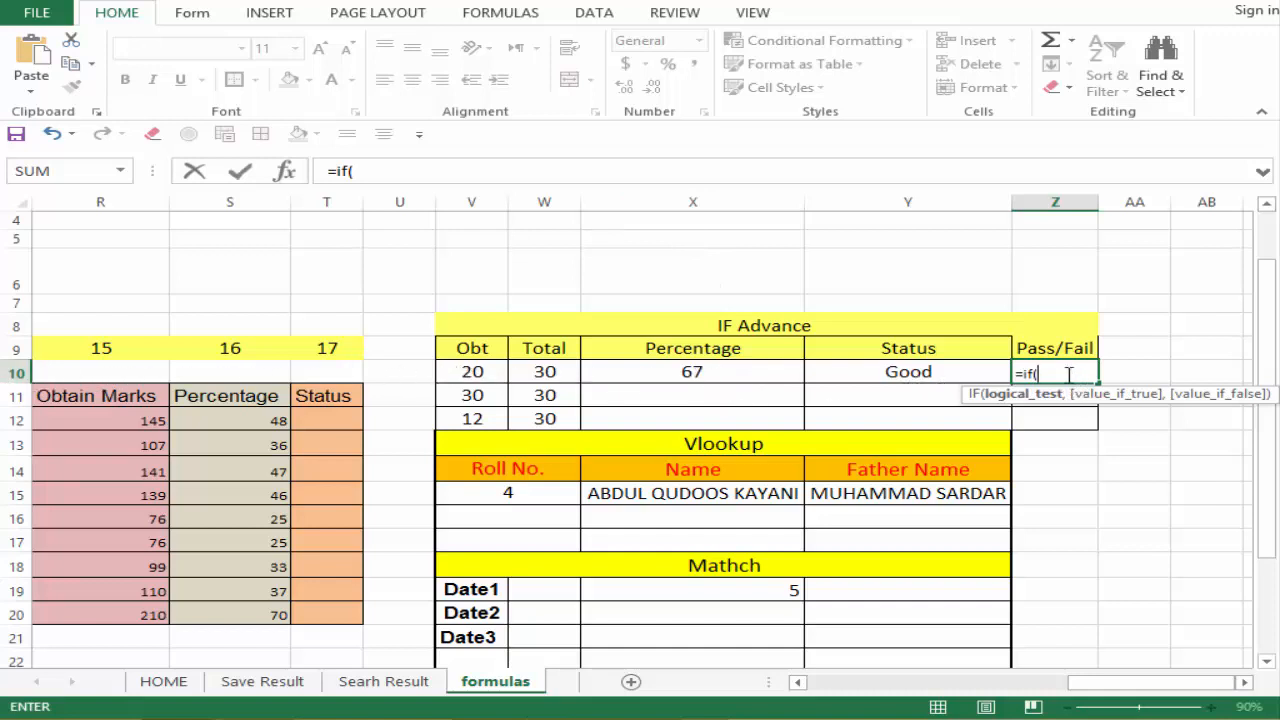
left_click(688, 372)
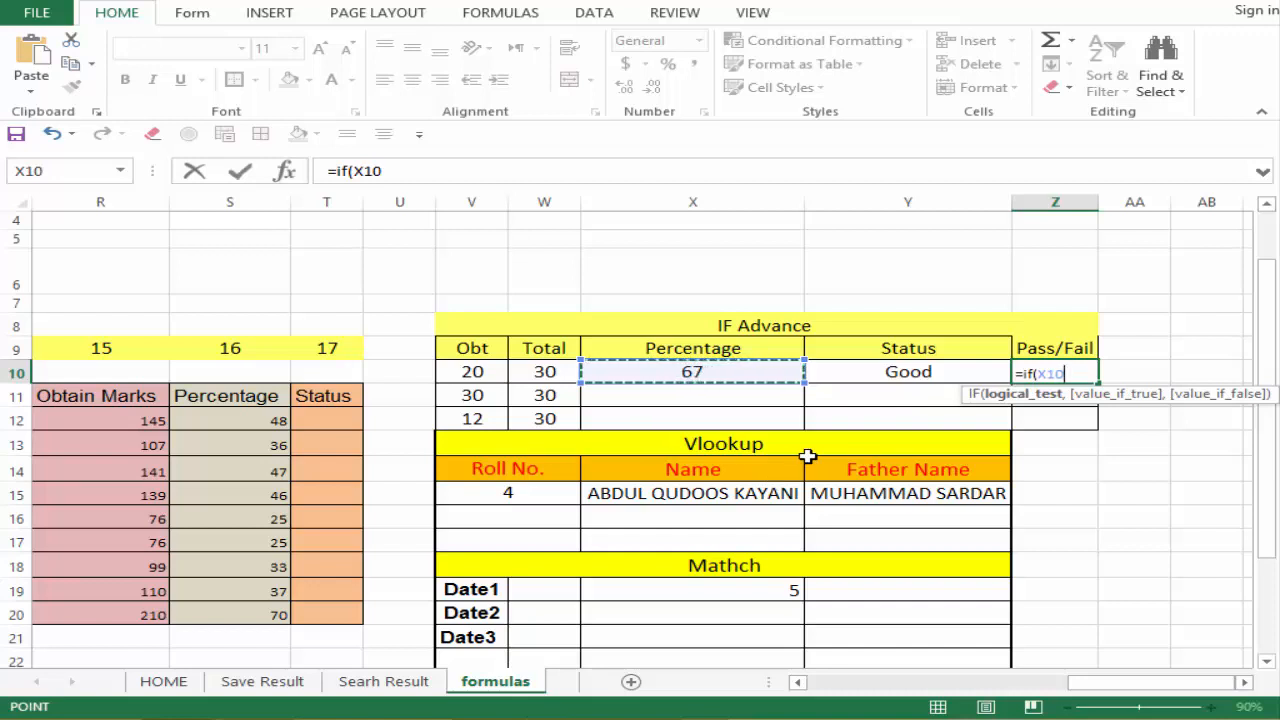
type("<=")
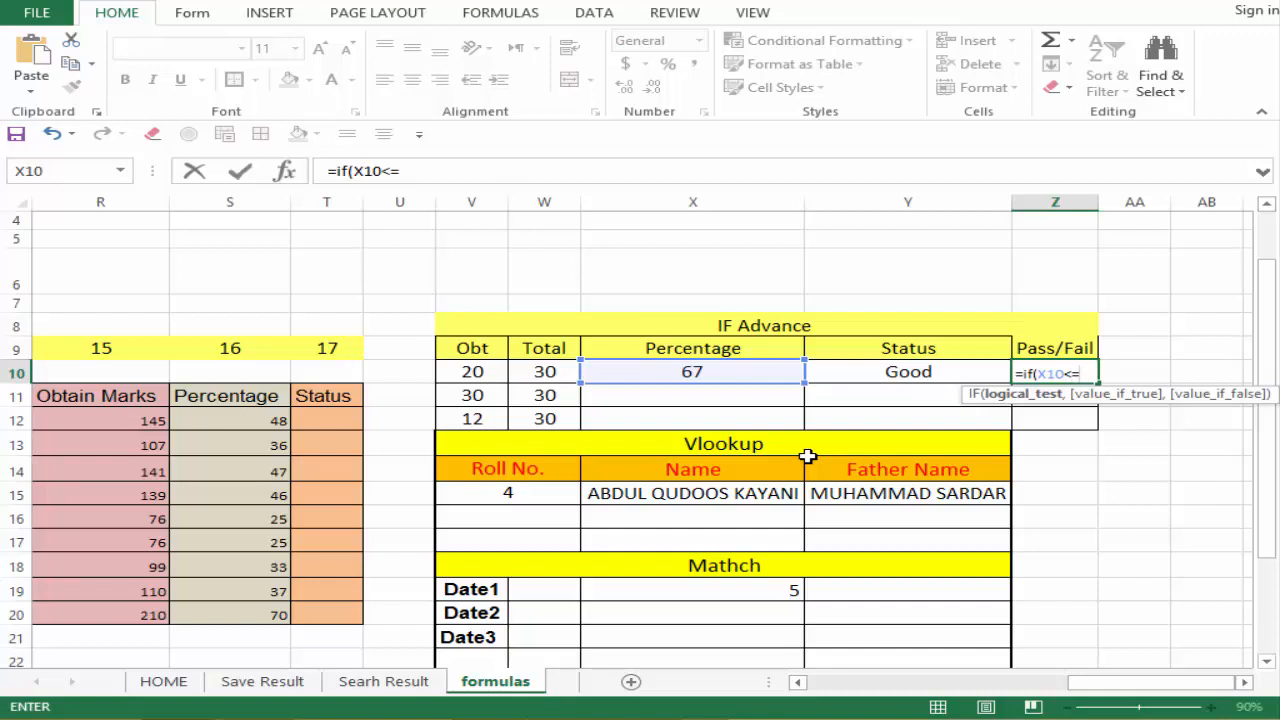
type("5")
Continue the IF formula in Z10 after the test X10<=45 with "Fail" as the value if true.
double_click(1042, 373)
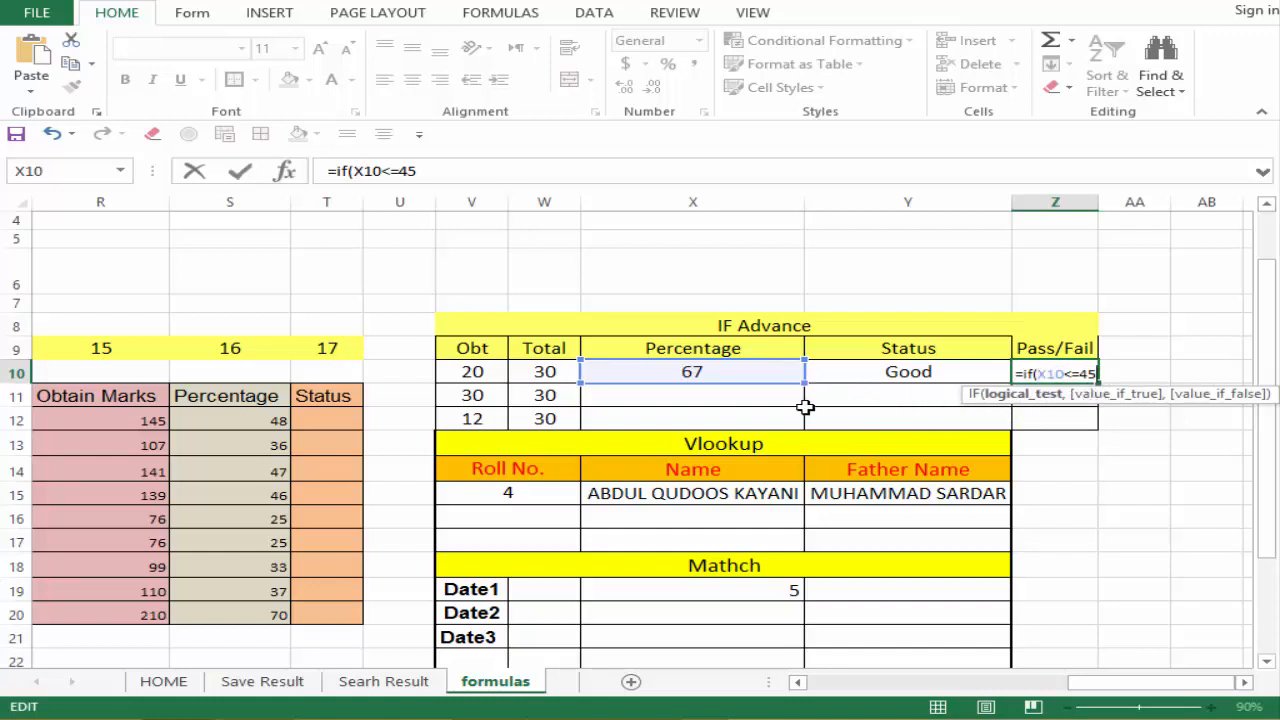
left_click_drag(1038, 373, 1090, 375)
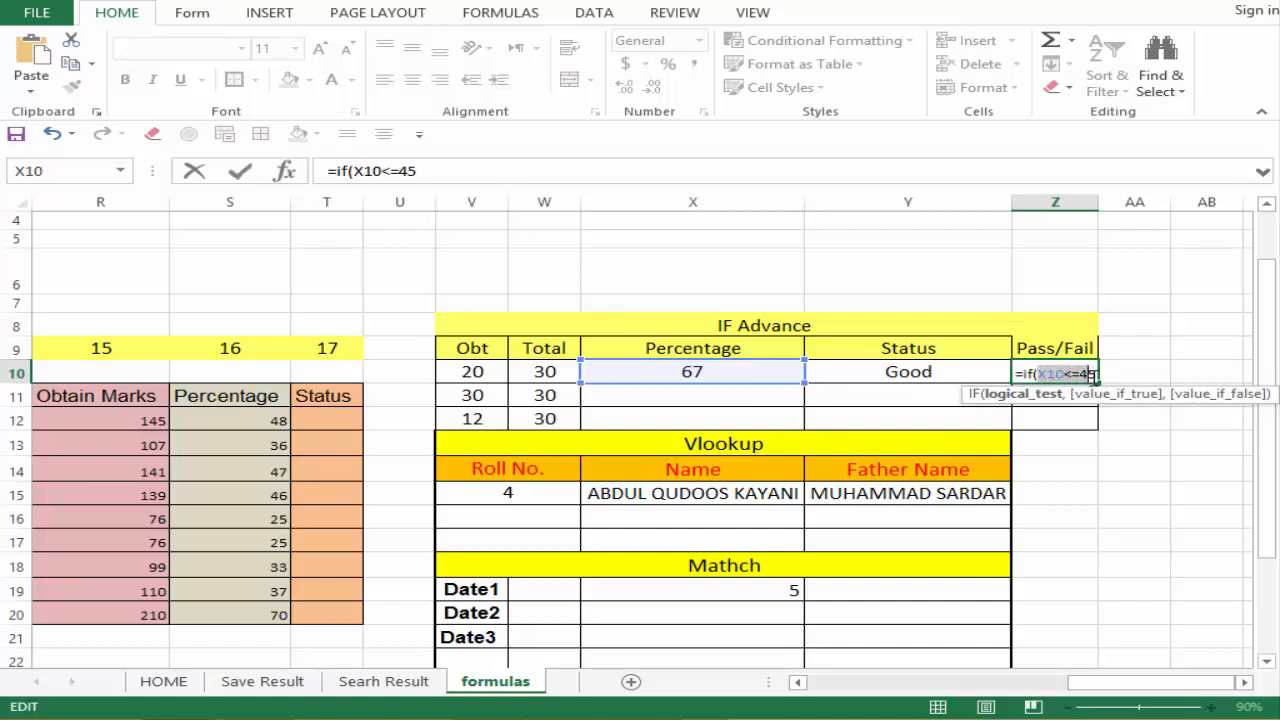
left_click(1090, 374)
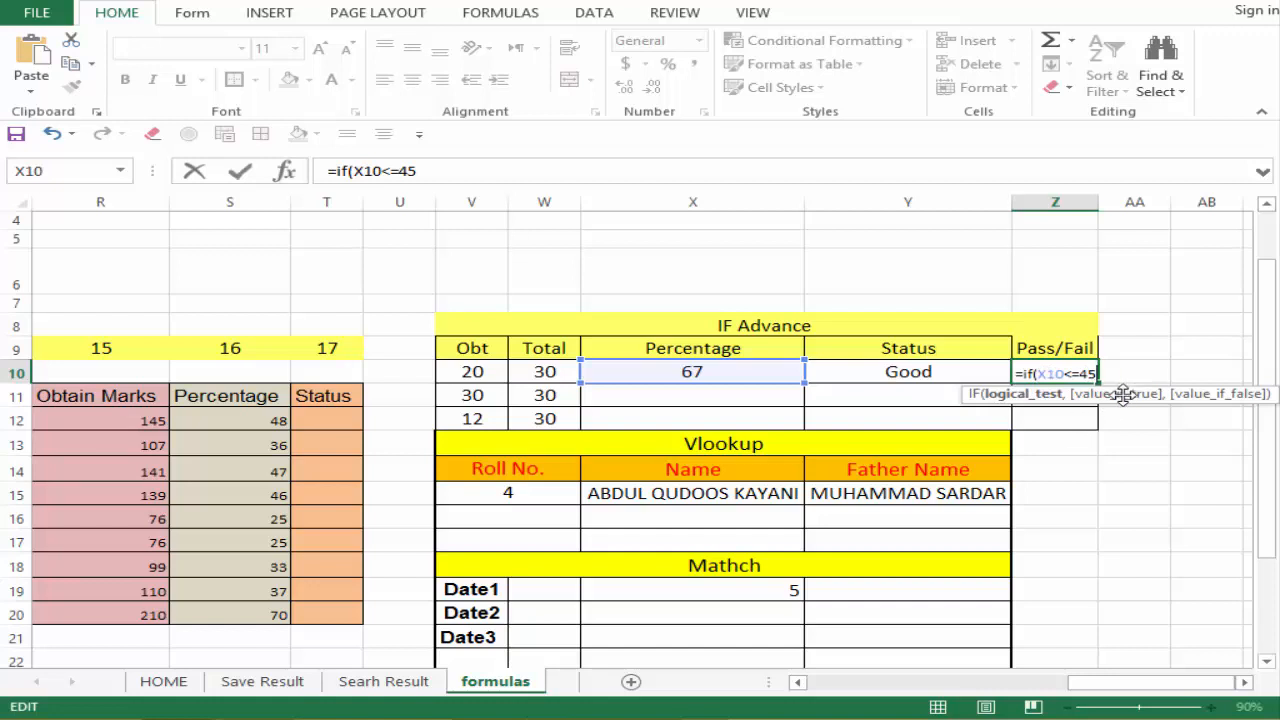
type(",")
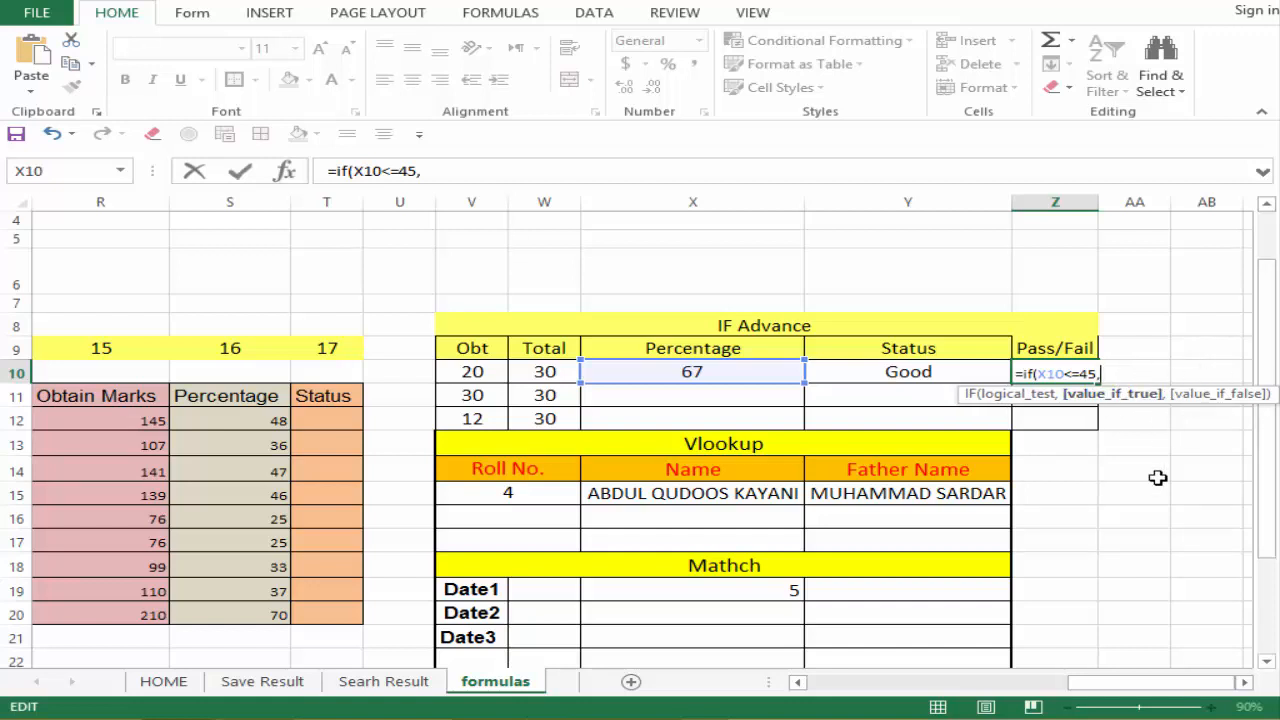
type("\"Fail")
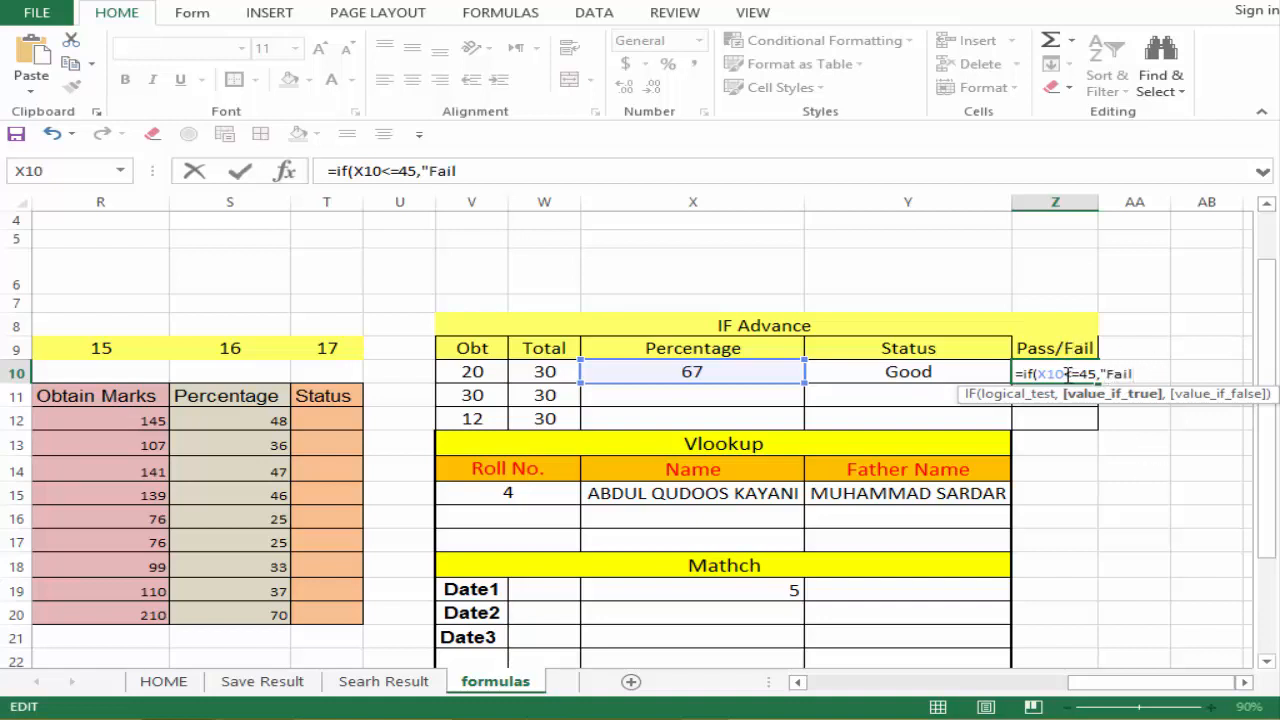
left_click_drag(1066, 373, 1093, 378)
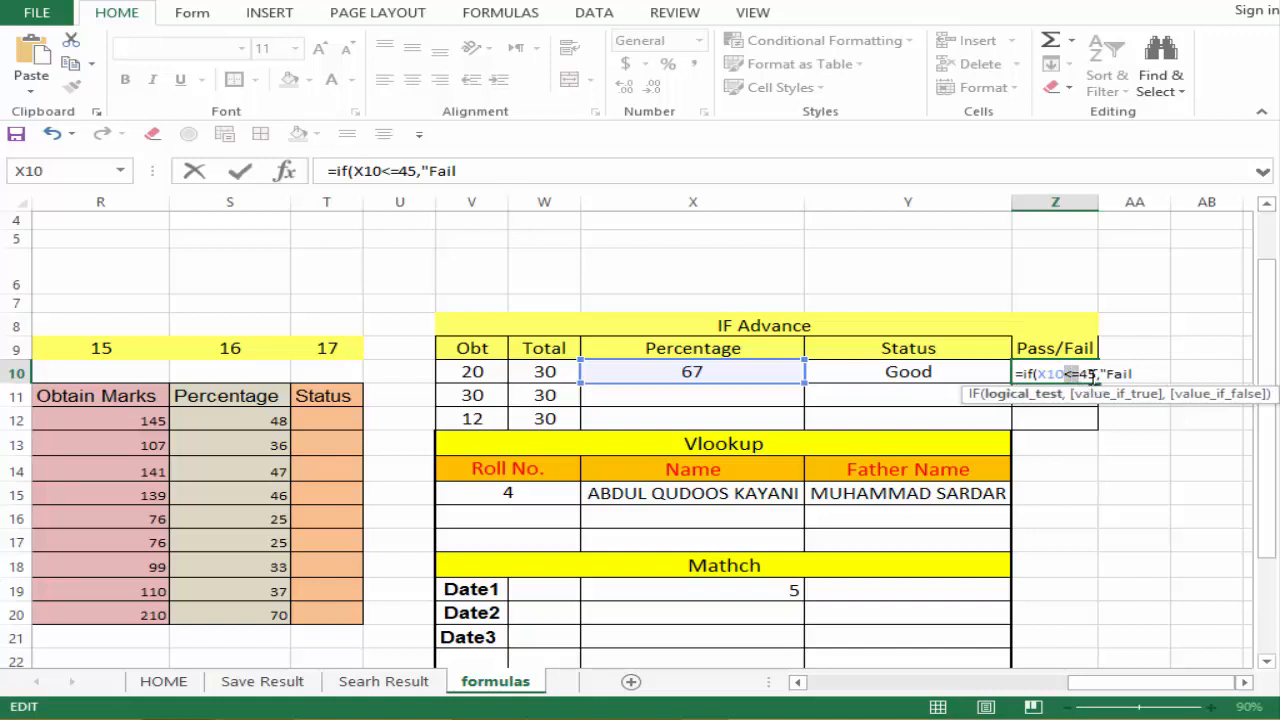
left_click(1145, 375)
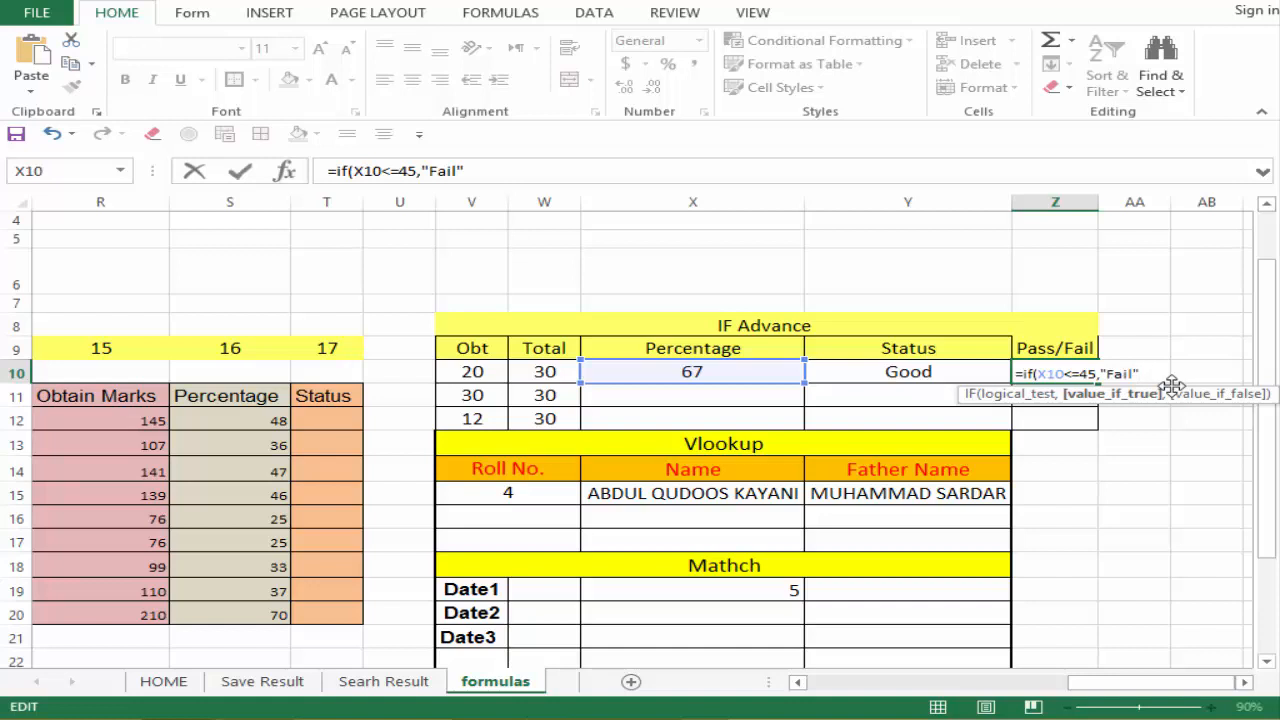
Complete the Z10 formula with "Pass" as the value if false, and enter it.
type(",")
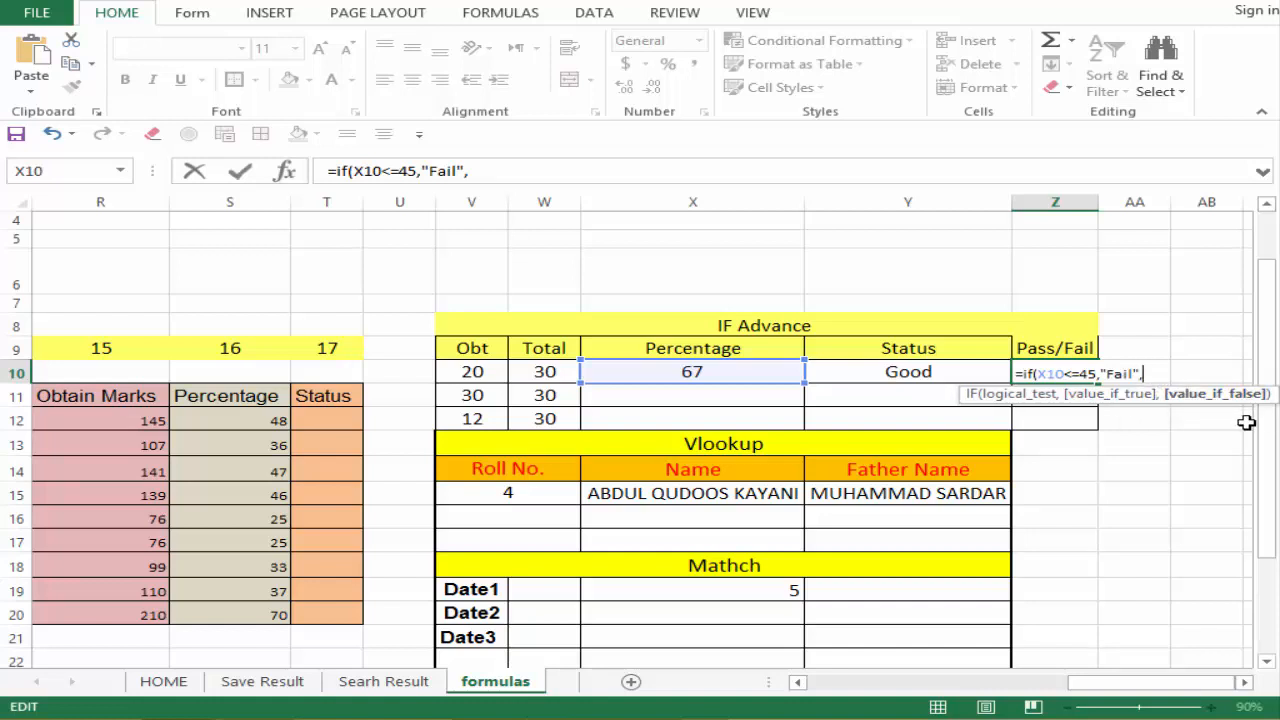
type("\"Pass\")")
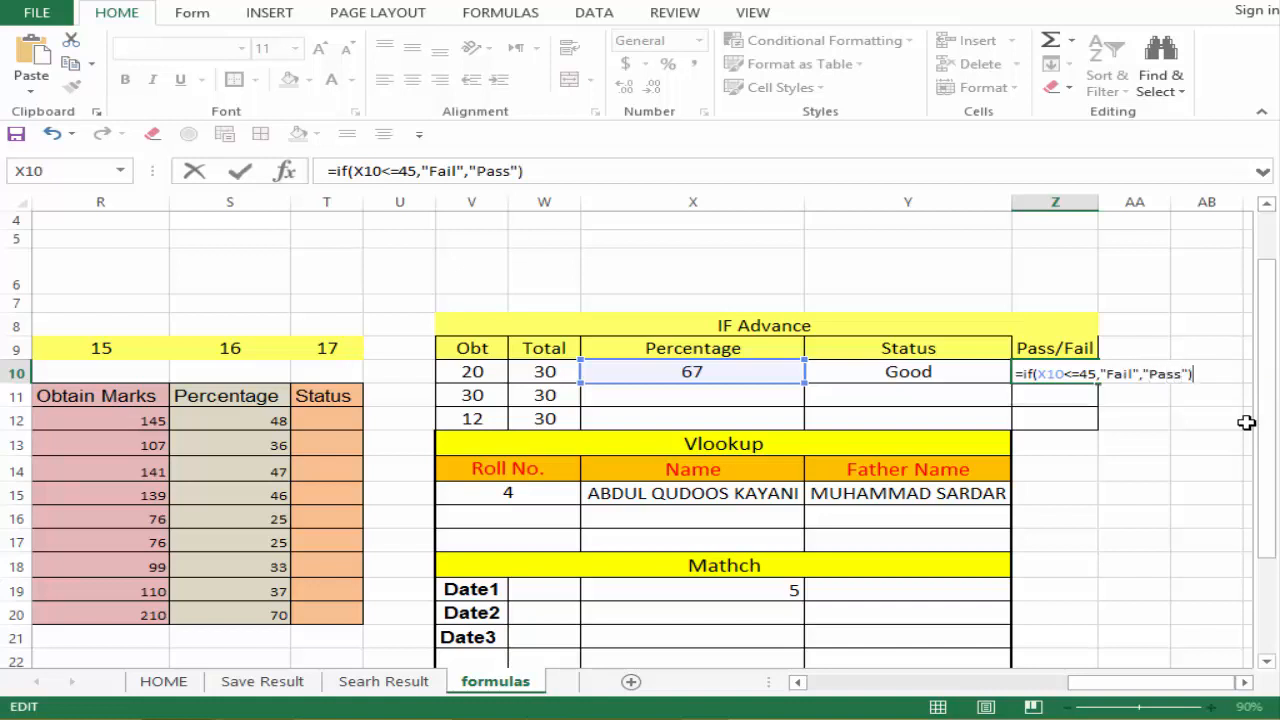
key("Return")
left_click(1066, 372)
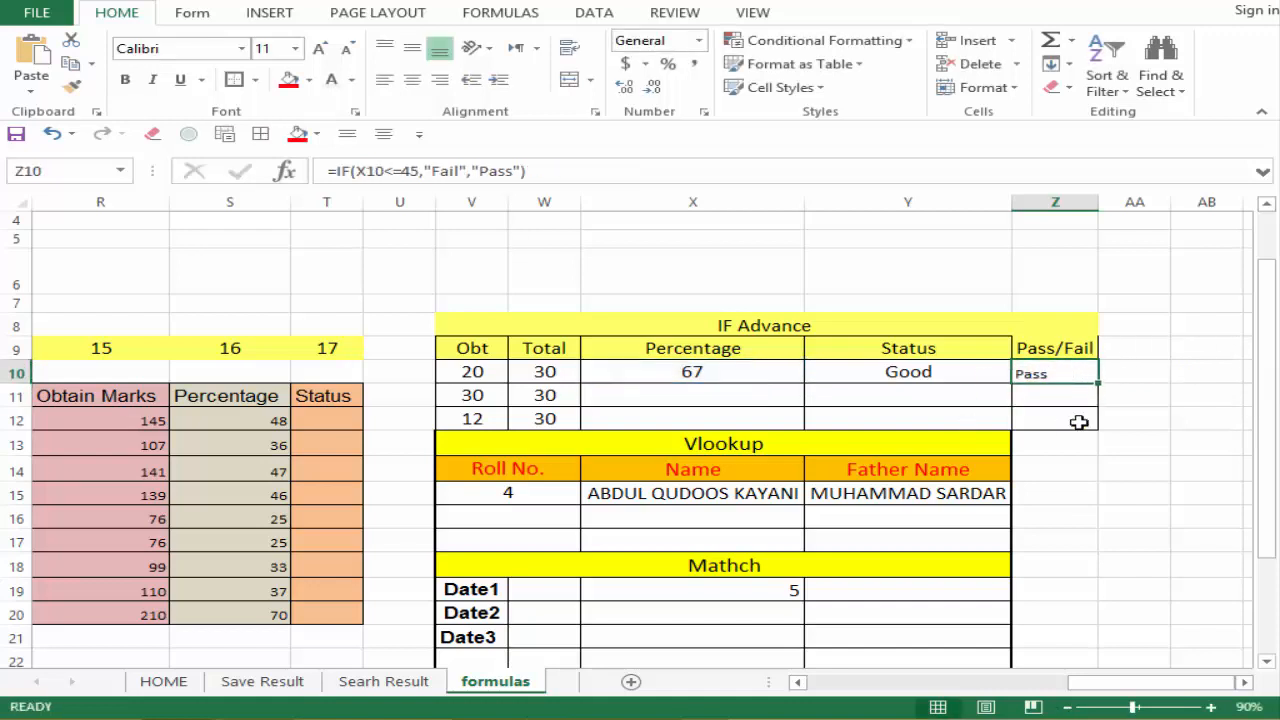
Test the Pass/Fail formula by setting the Obt mark in V10 to 2, and check X10 and Z10.
left_click(503, 371)
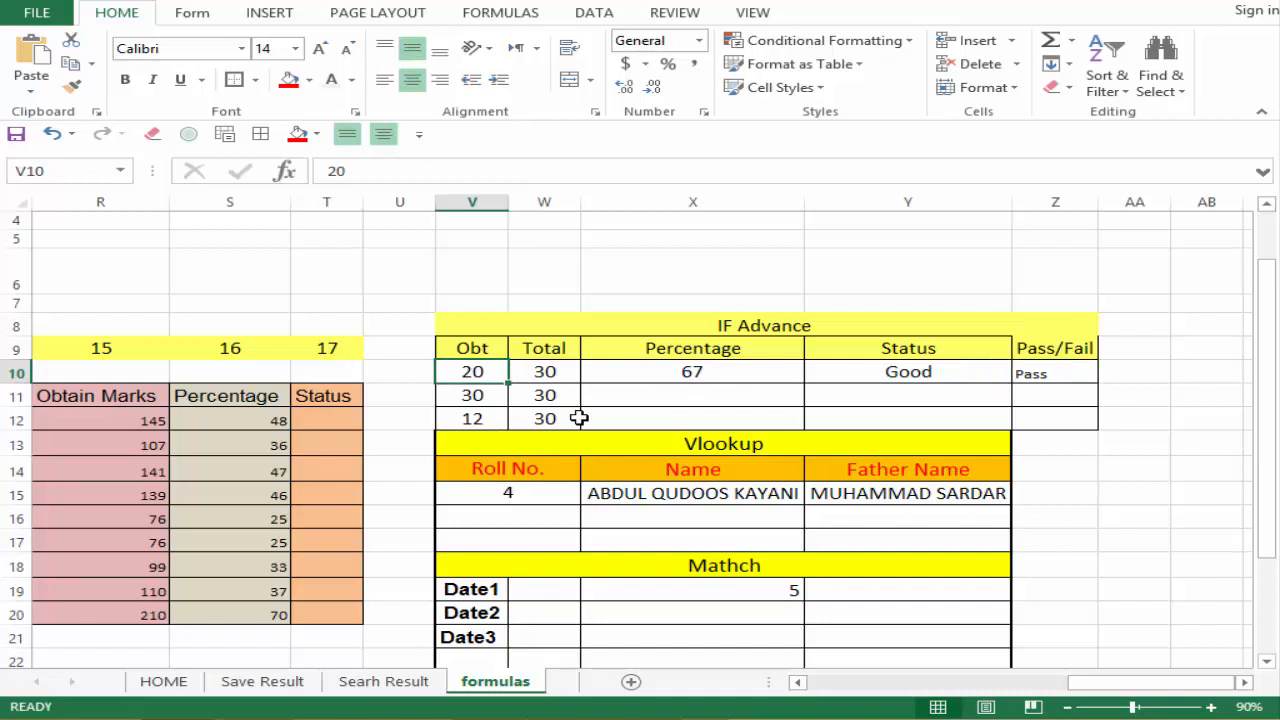
type("2")
key("Return")
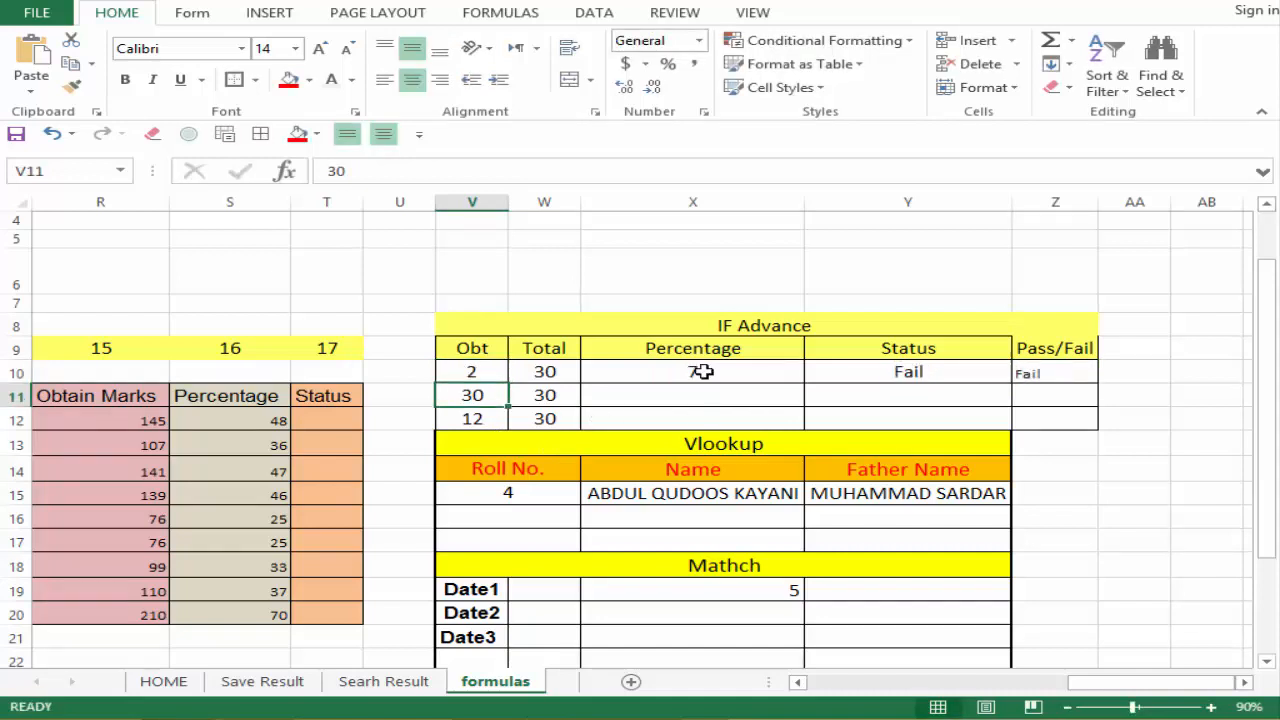
left_click(697, 371)
left_click(1037, 381)
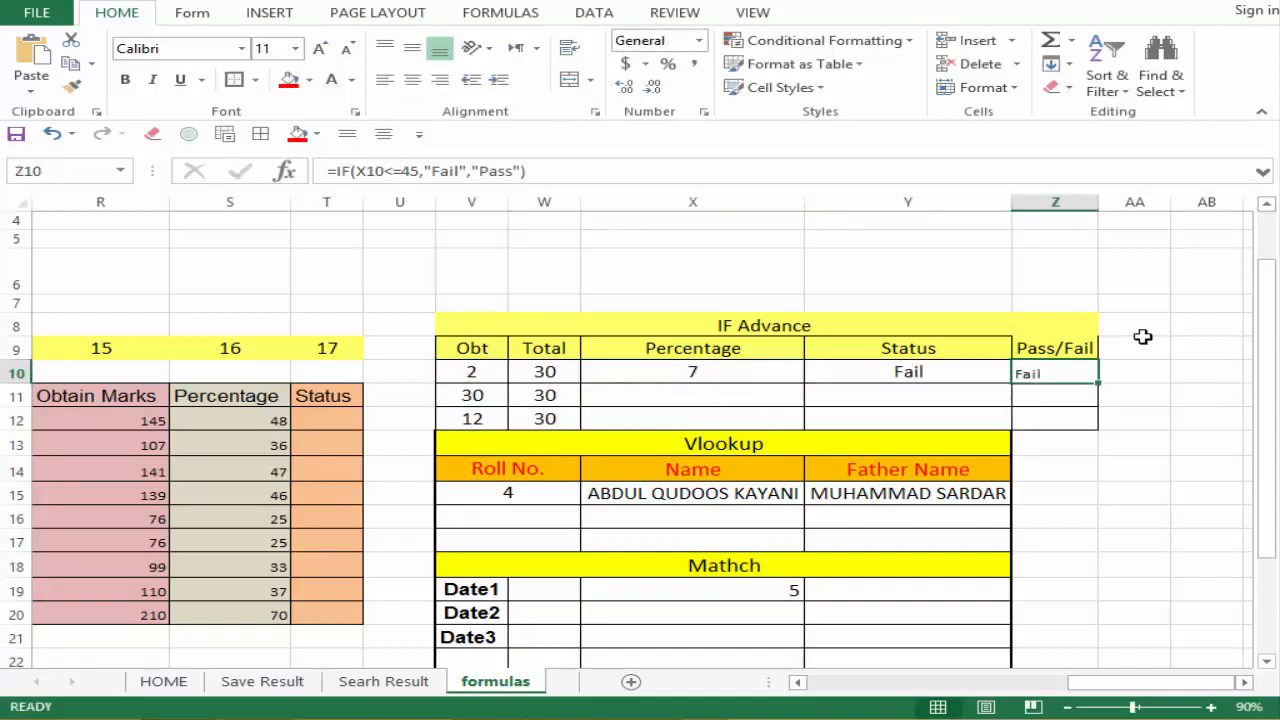
Set the Obt mark in V10 to 25 and check the Pass/Fail cell Z10.
left_click(510, 371)
left_click(495, 371)
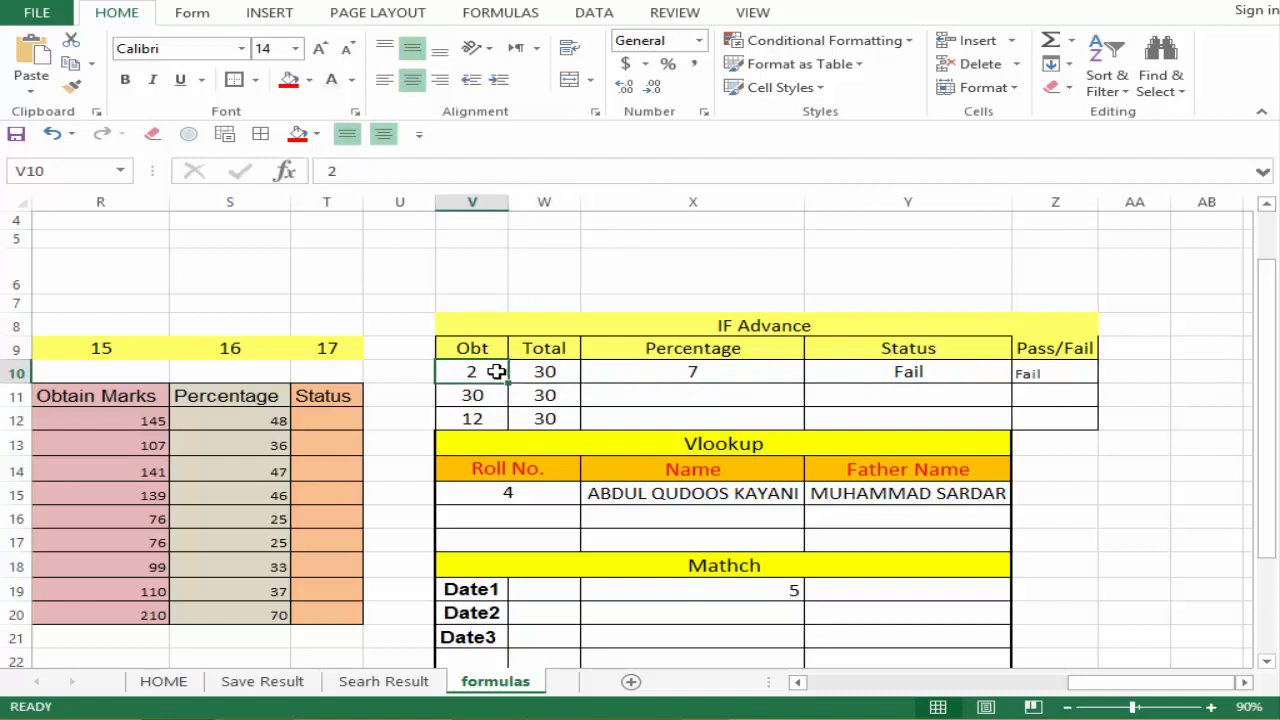
type("30")
key("BackSpace")
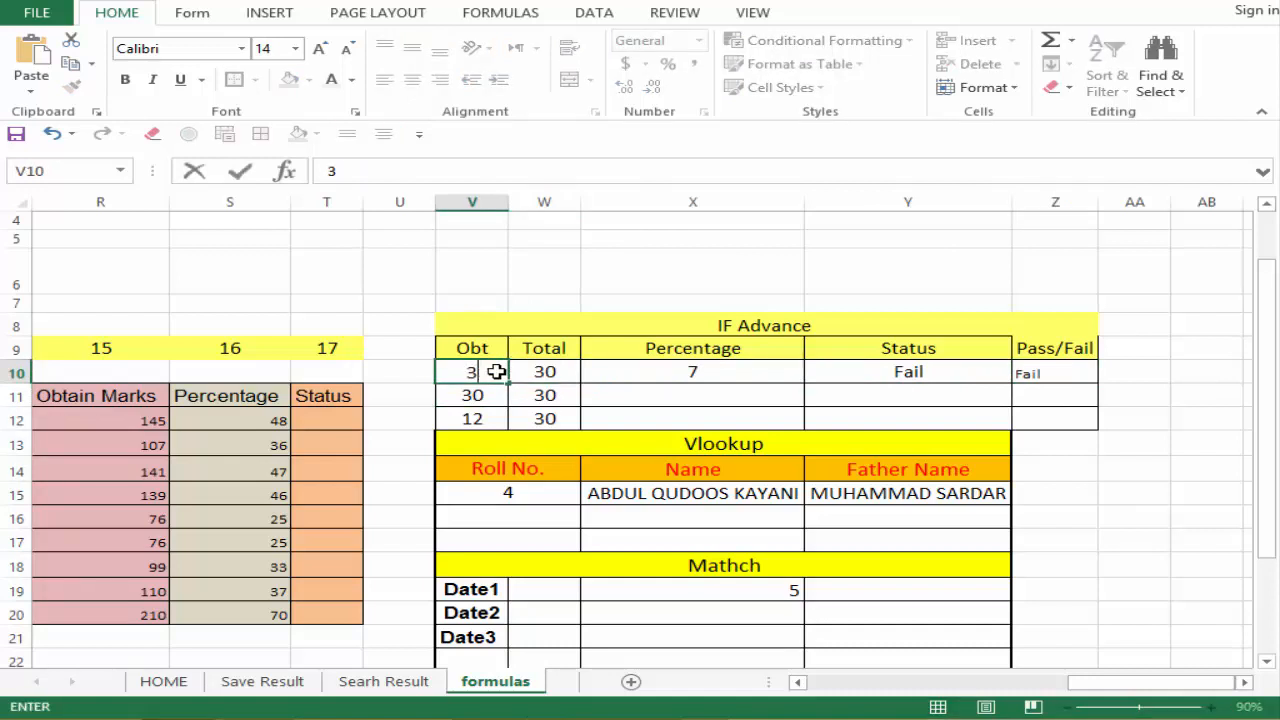
type("5")
key("Return")
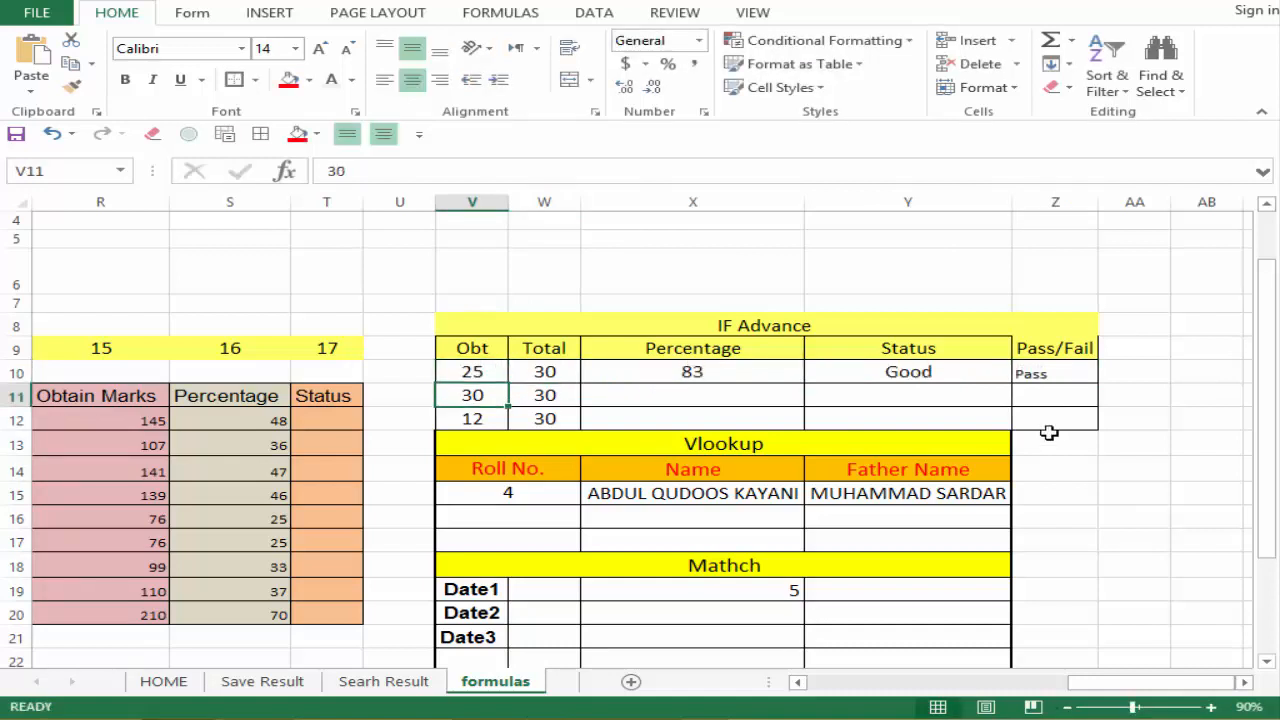
left_click(1029, 378)
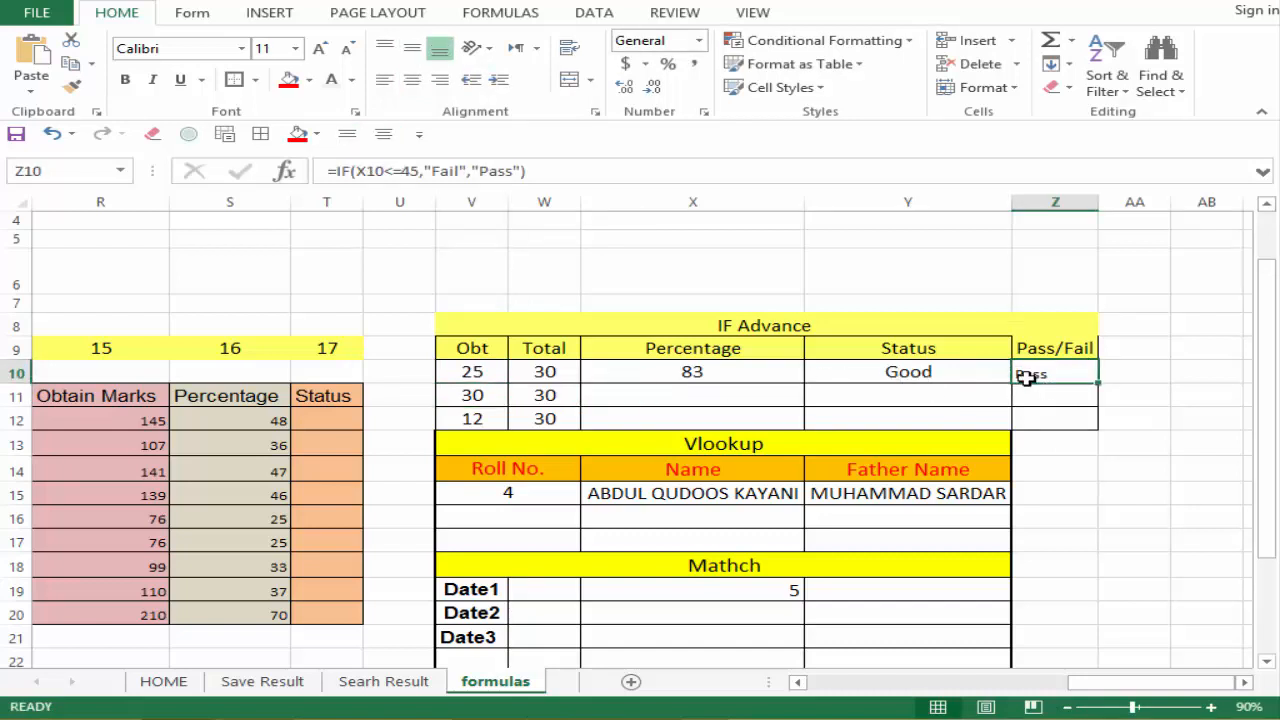
Fill the Percentage formula from X10 down to X12 and compare the Pass/Fail formulas in Z11 and Z10.
left_click(676, 398)
left_click(700, 370)
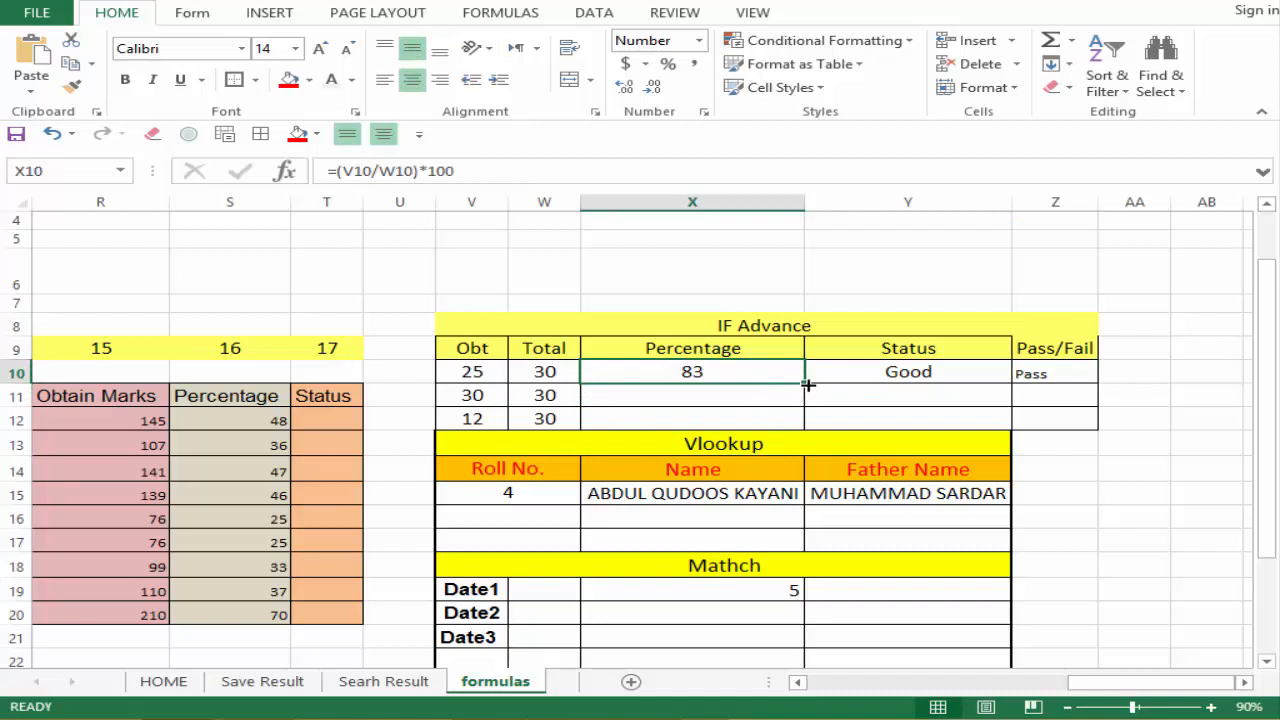
left_click_drag(807, 384, 808, 428)
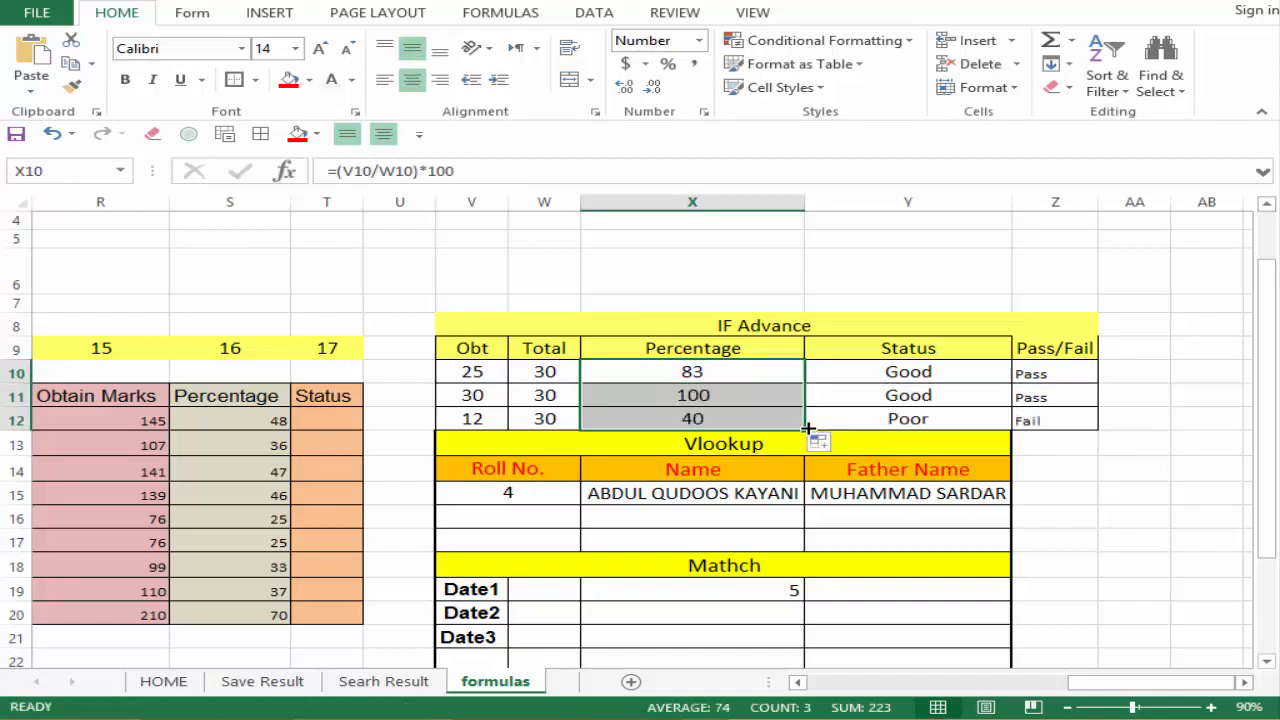
left_click(1036, 400)
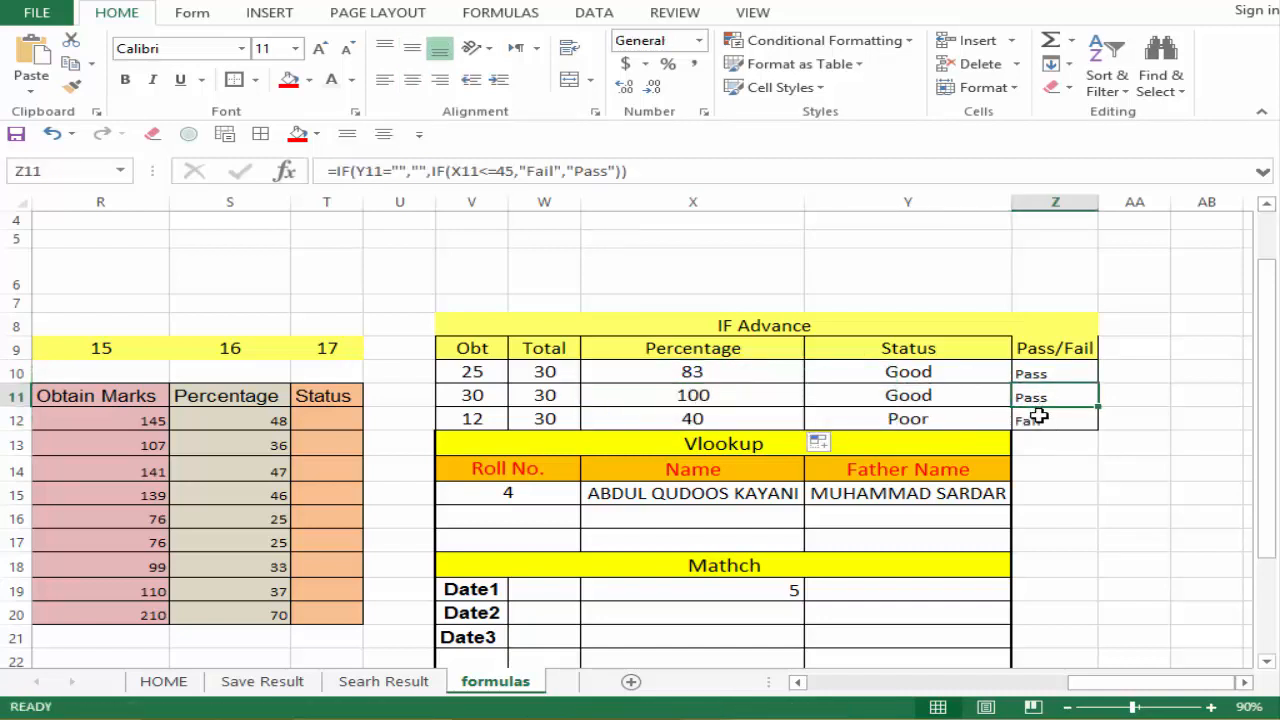
left_click(1050, 372)
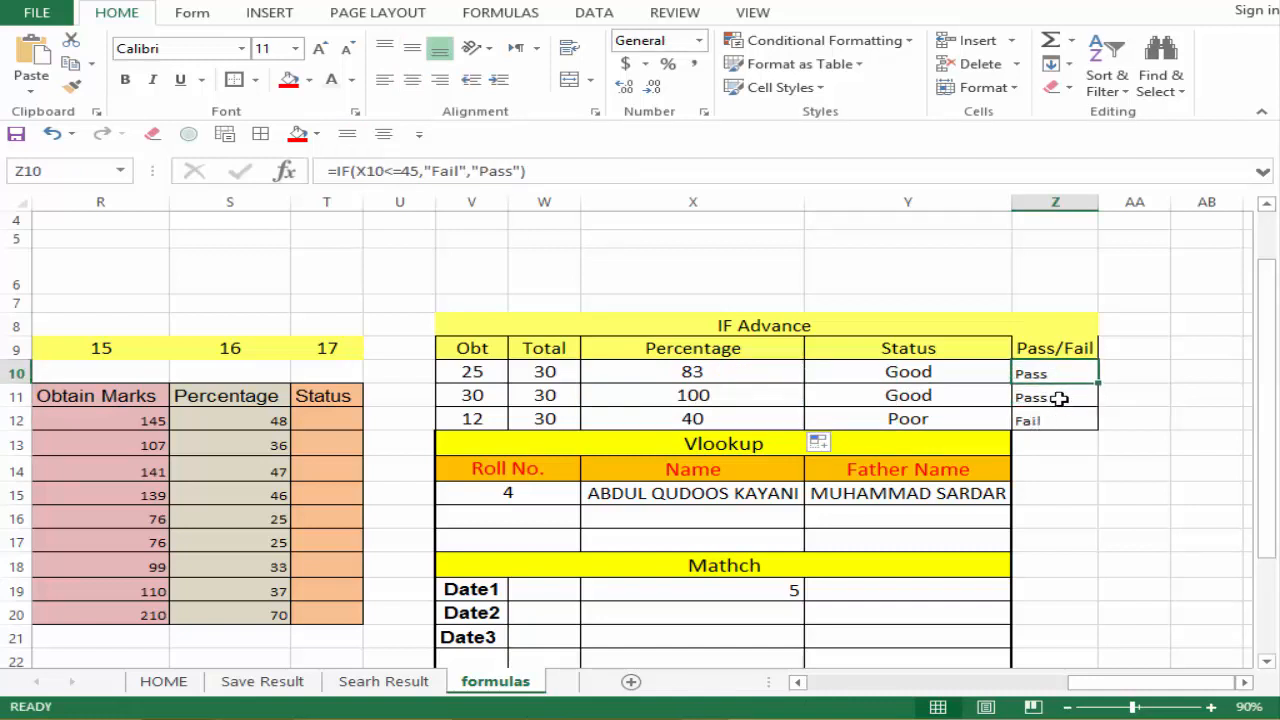
Clear the old Status and Pass/Fail formulas in Y11:Z12.
left_click_drag(1058, 398, 961, 416)
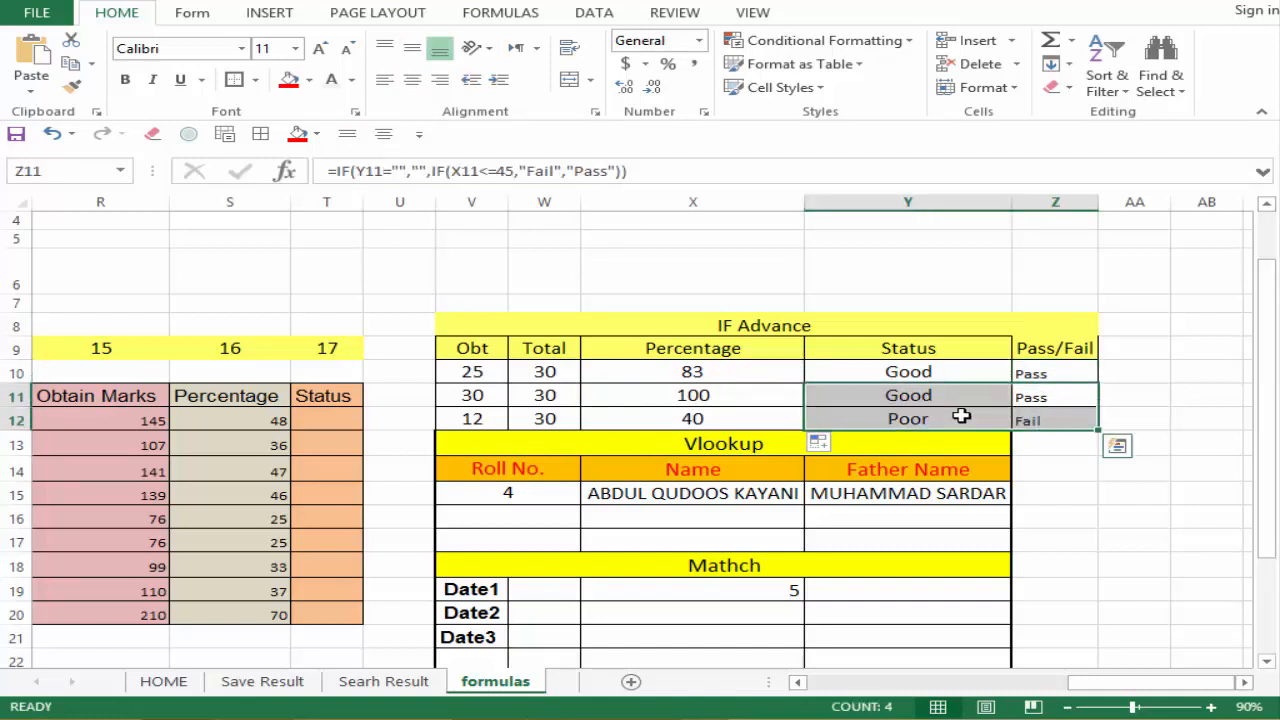
key("Delete")
left_click_drag(1043, 400, 1046, 420)
left_click(862, 400)
left_click_drag(736, 402, 736, 418)
Fill the Pass/Fail formula from Z10 down to Z12 and check the copied cells.
left_click(1050, 374)
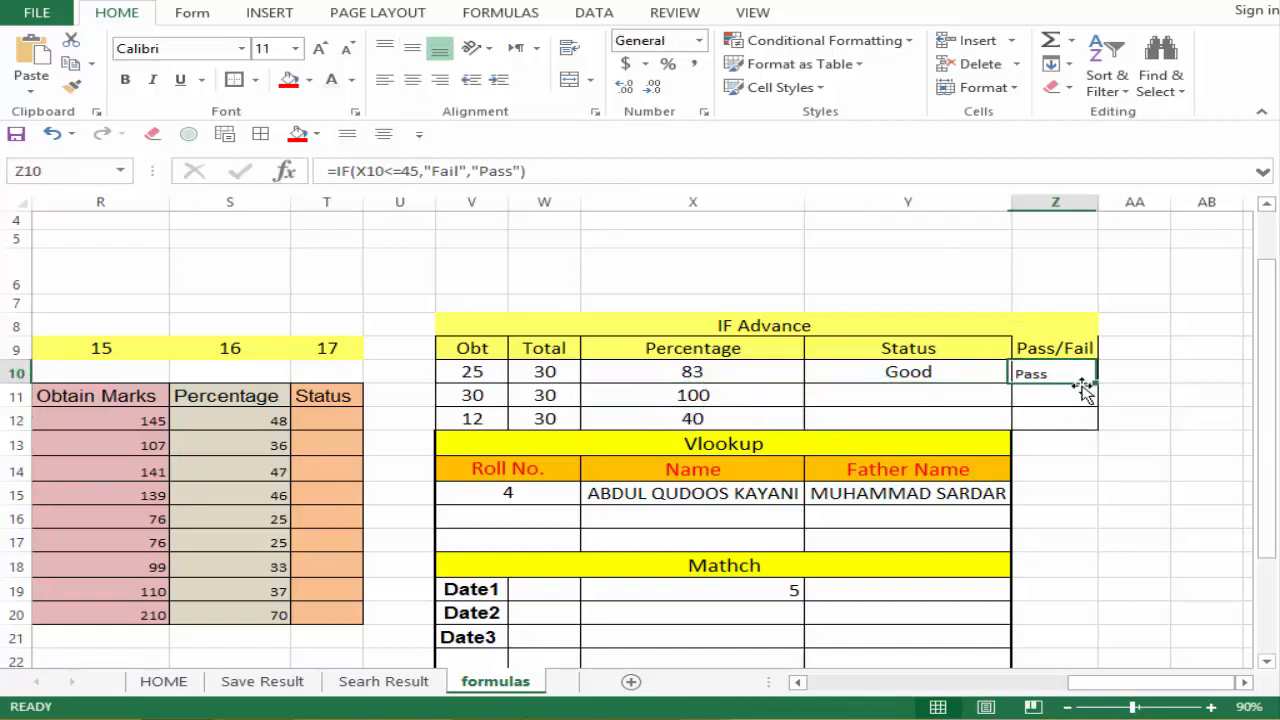
left_click_drag(1097, 384, 1097, 423)
left_click(1040, 392)
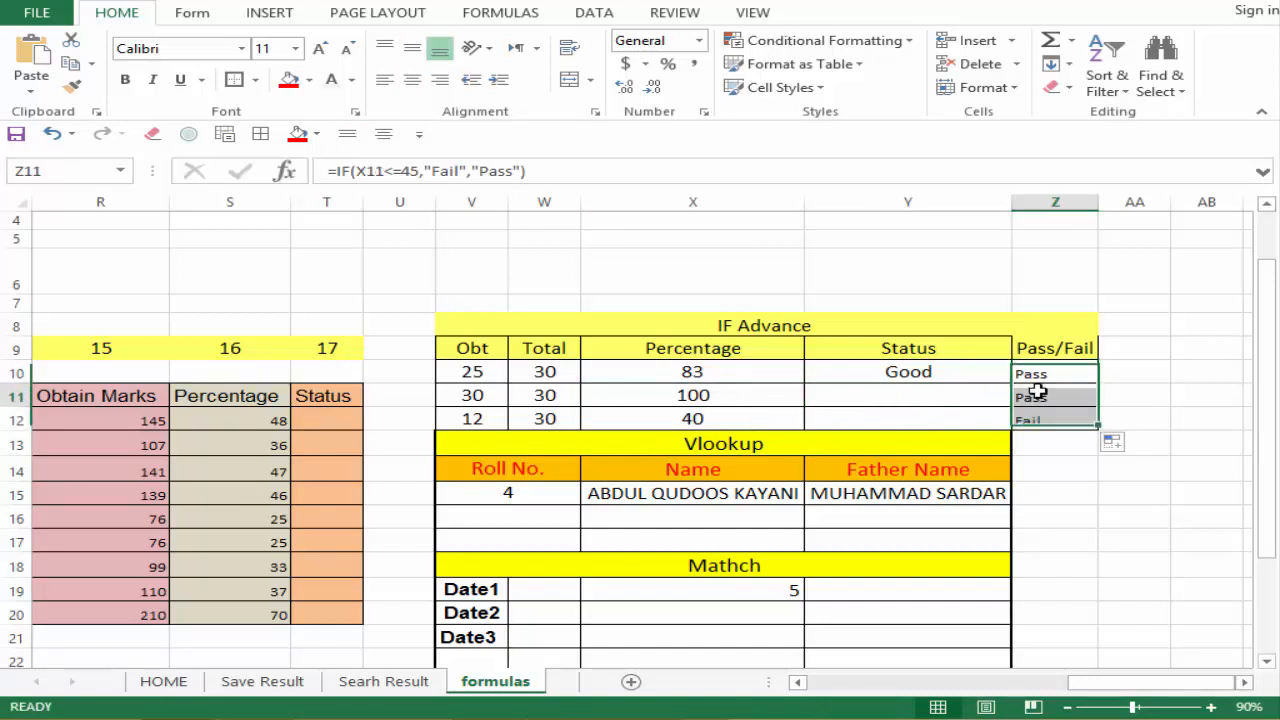
left_click(1038, 418)
left_click(1032, 395)
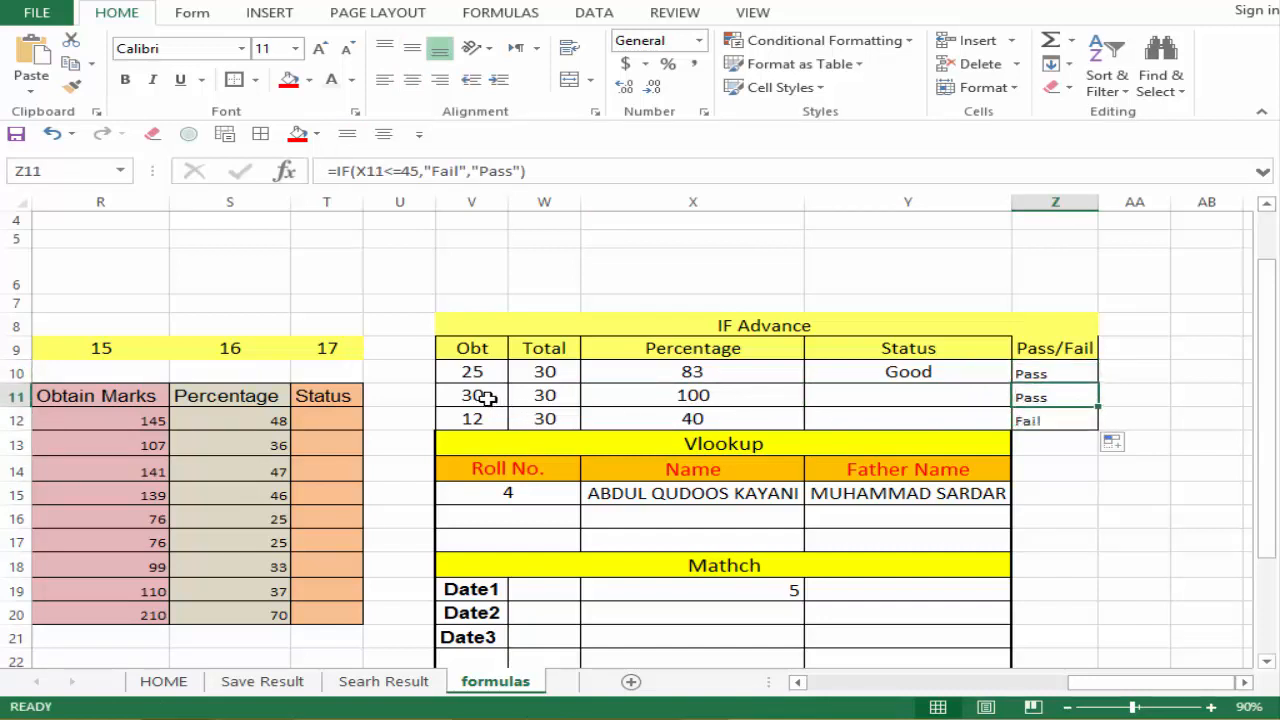
Clear the Obt marks in V11:V12 and check the Pass/Fail cells of those rows.
left_click_drag(491, 396, 491, 416)
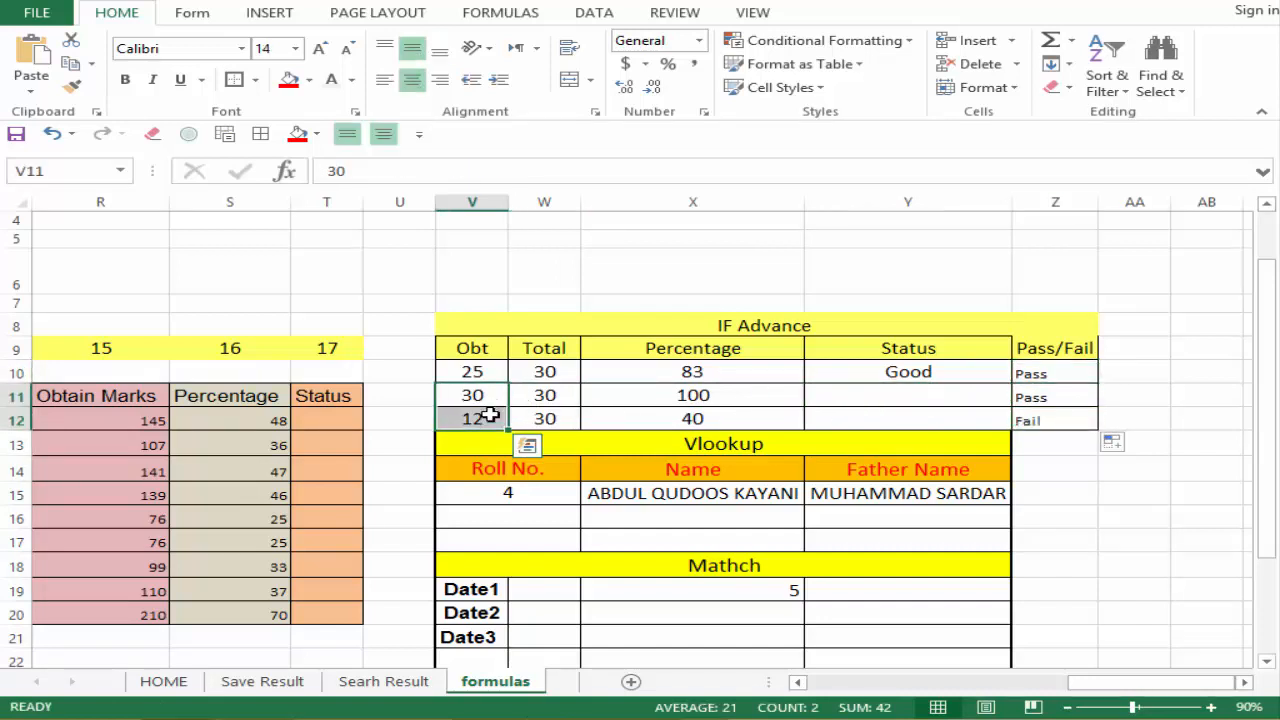
key("Delete")
left_click(1076, 404)
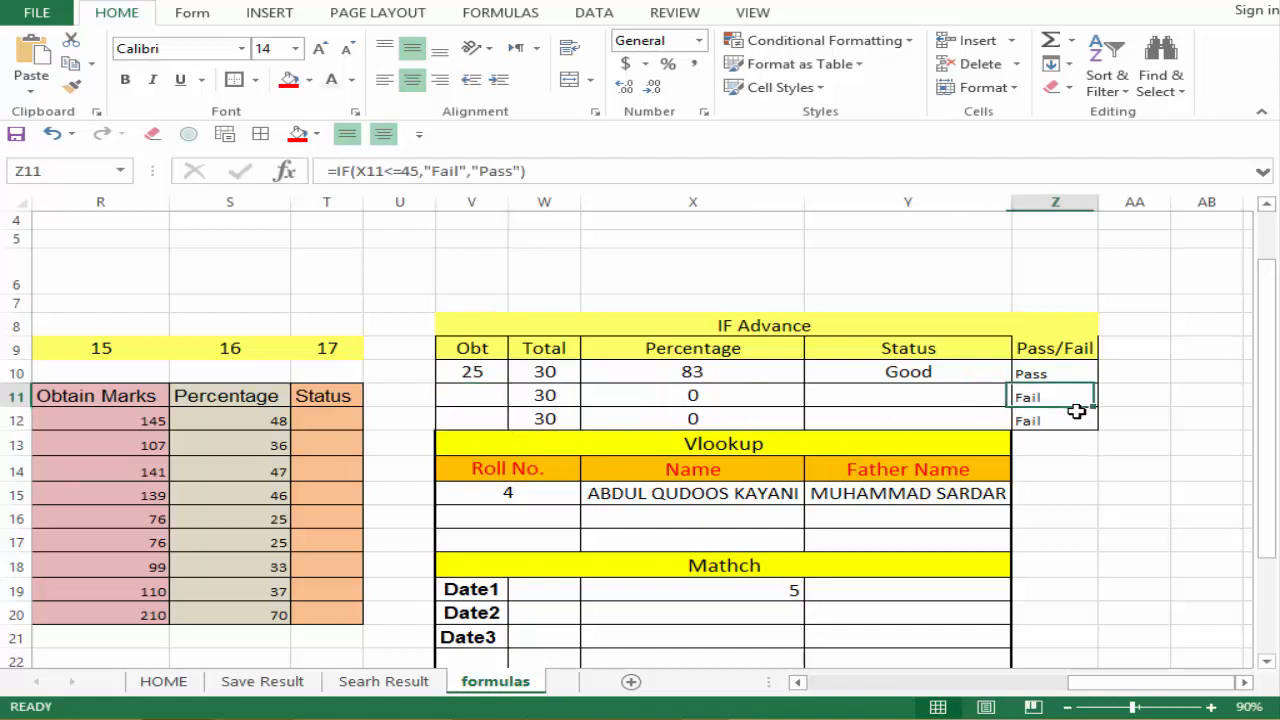
left_click_drag(1076, 410, 1076, 420)
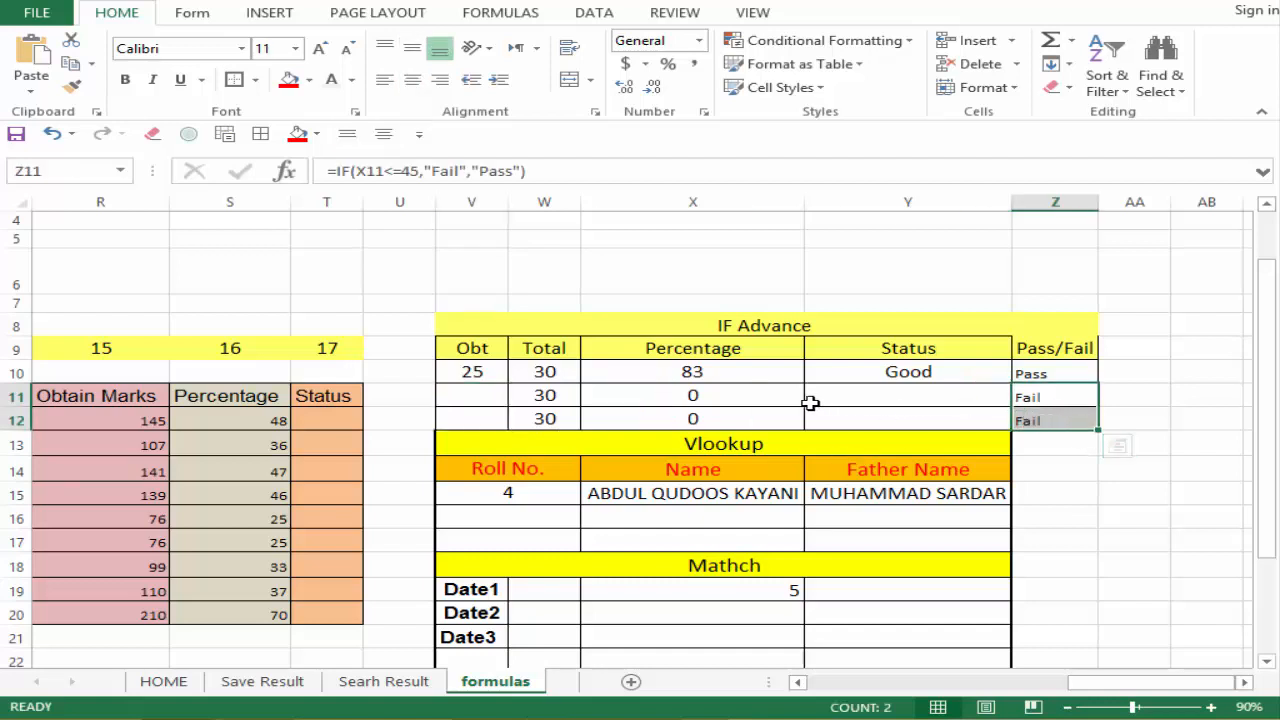
Examine the Percentage, Pass/Fail and Status cells in rows 11 and 12, whose Obt marks are empty.
left_click(736, 397)
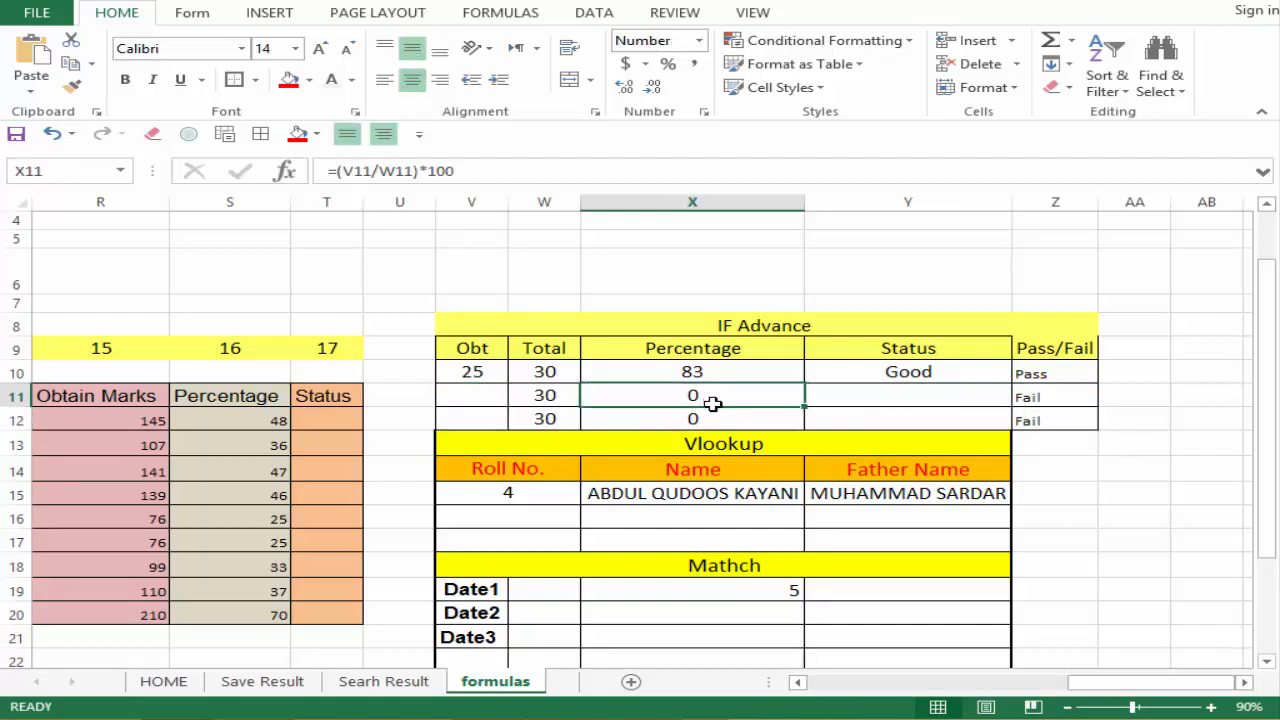
left_click(731, 421)
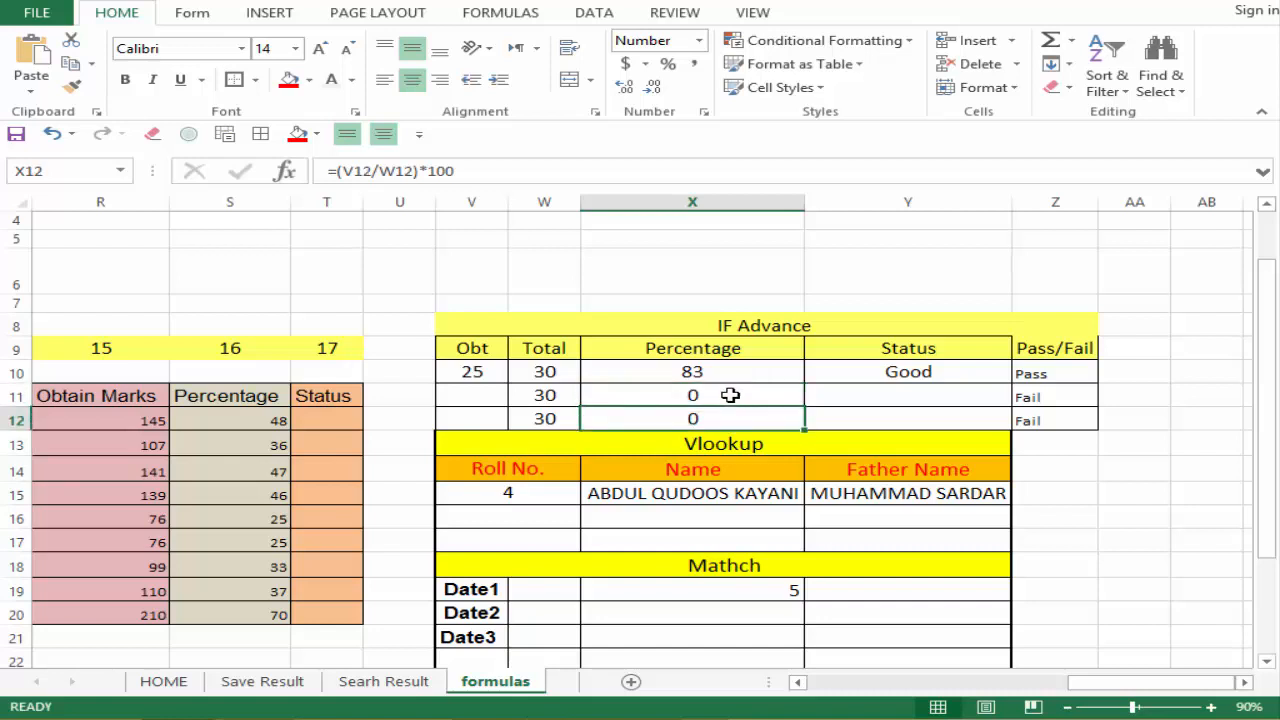
left_click_drag(731, 395, 737, 416)
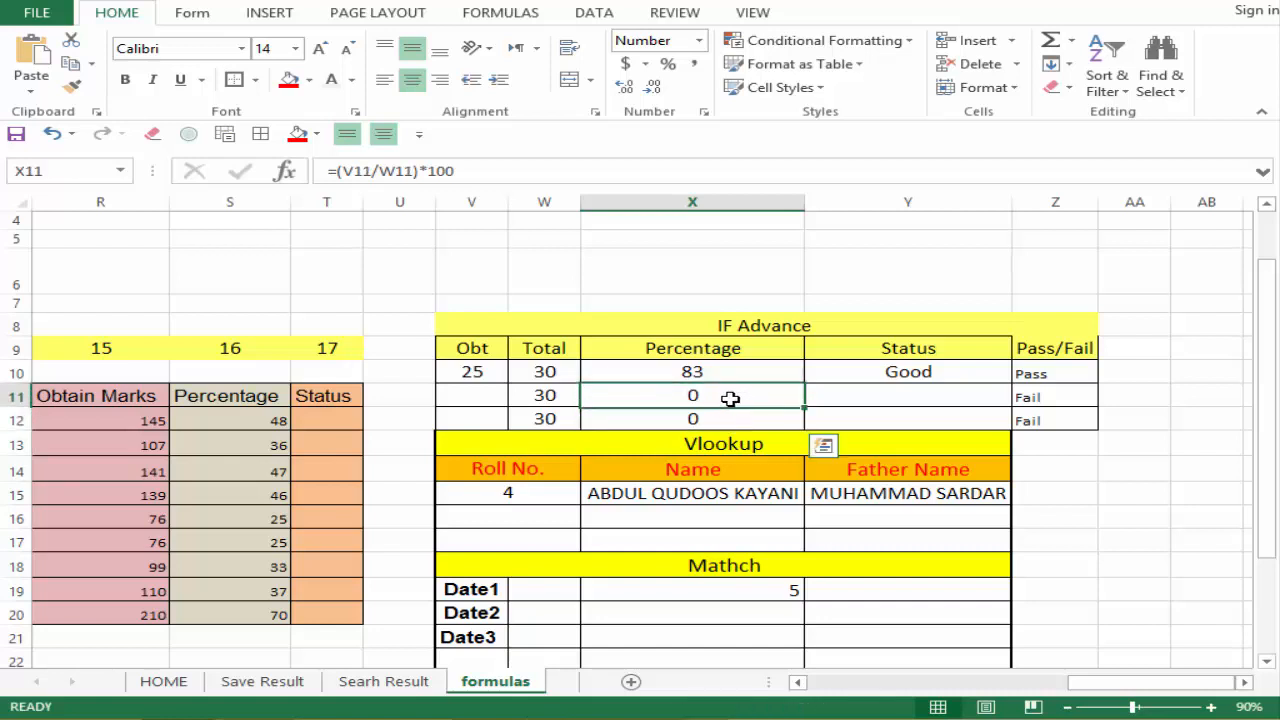
left_click(729, 415)
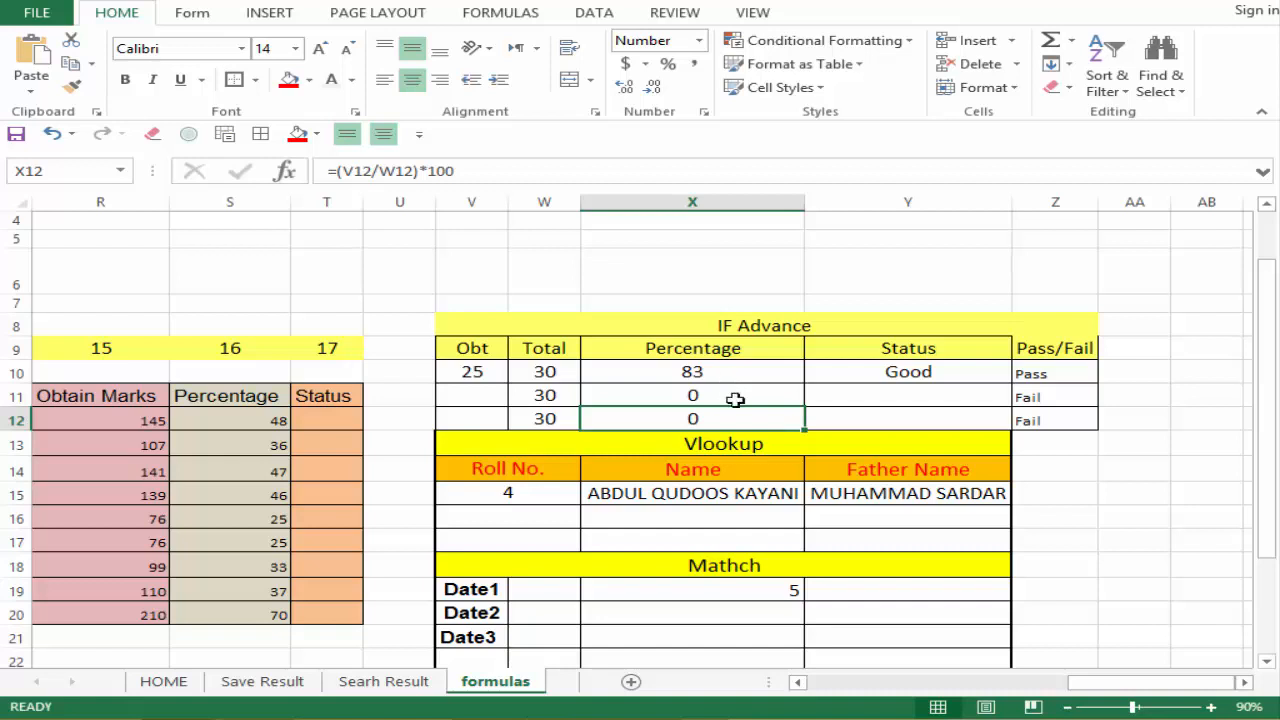
left_click(734, 398)
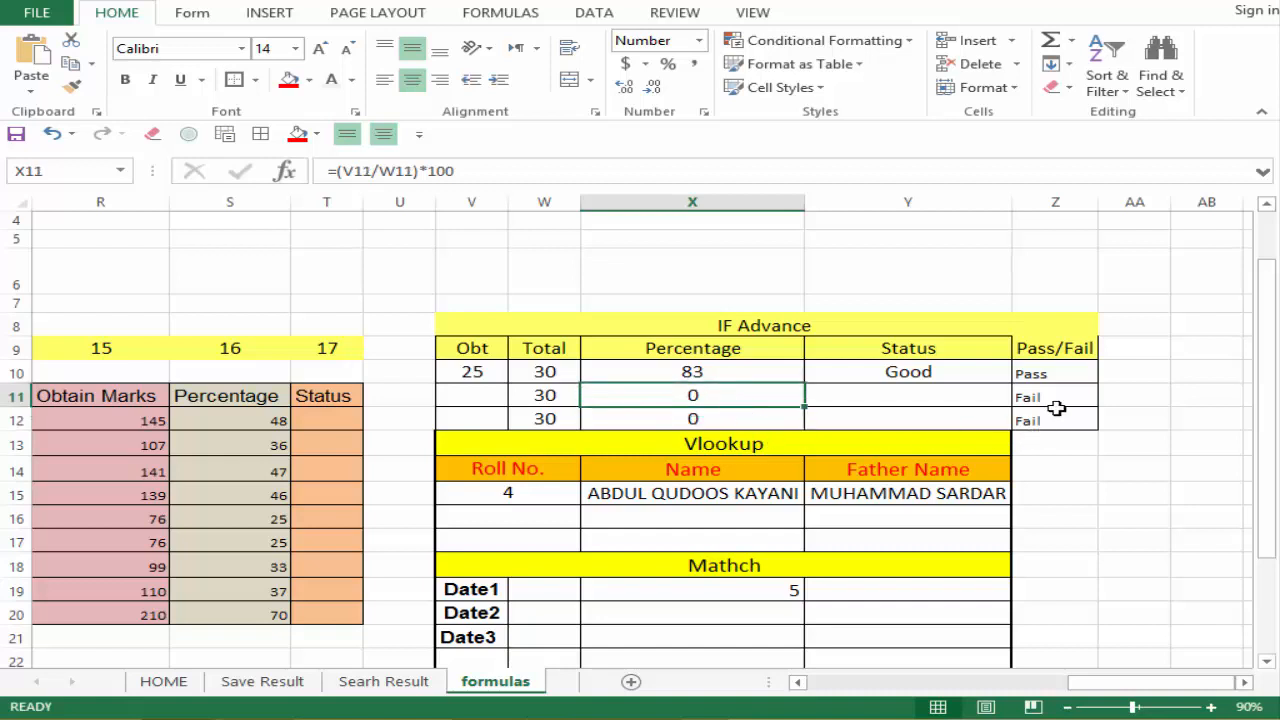
left_click_drag(1055, 397, 1054, 420)
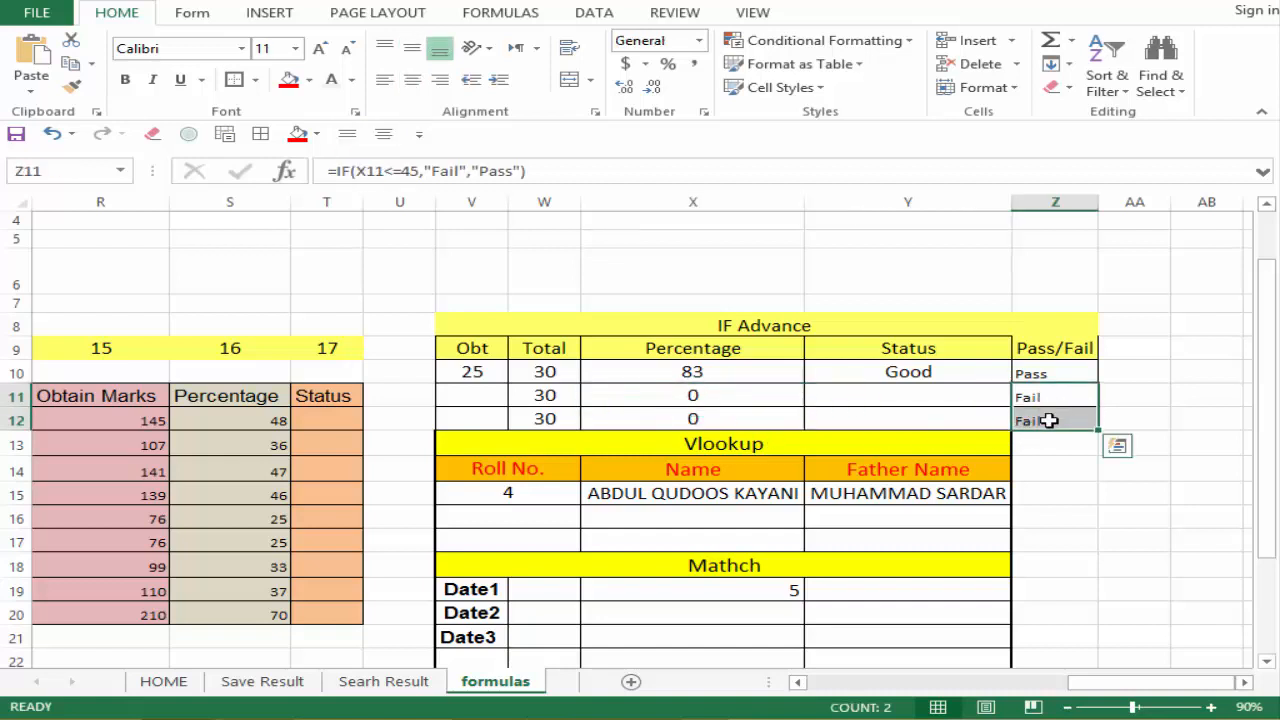
left_click(904, 397)
left_click(915, 418)
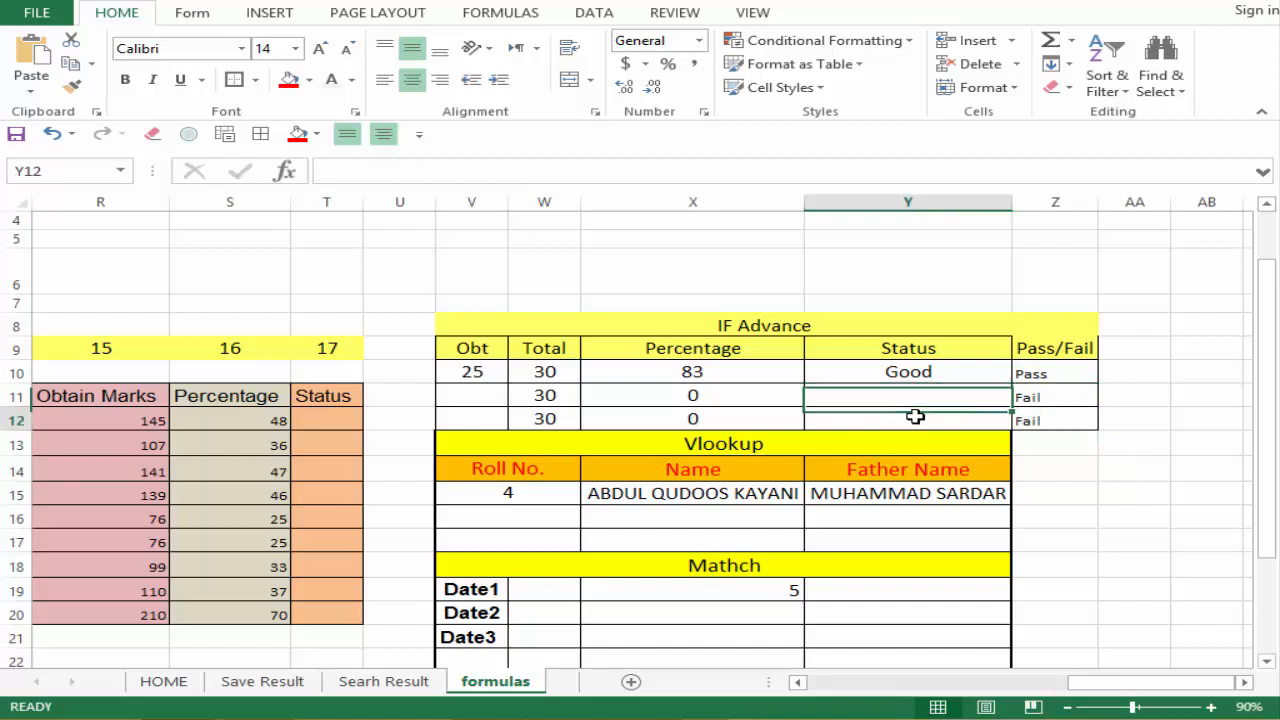
Clear the Percentage formulas in X11:X12.
left_click(915, 398)
left_click_drag(756, 394, 761, 411)
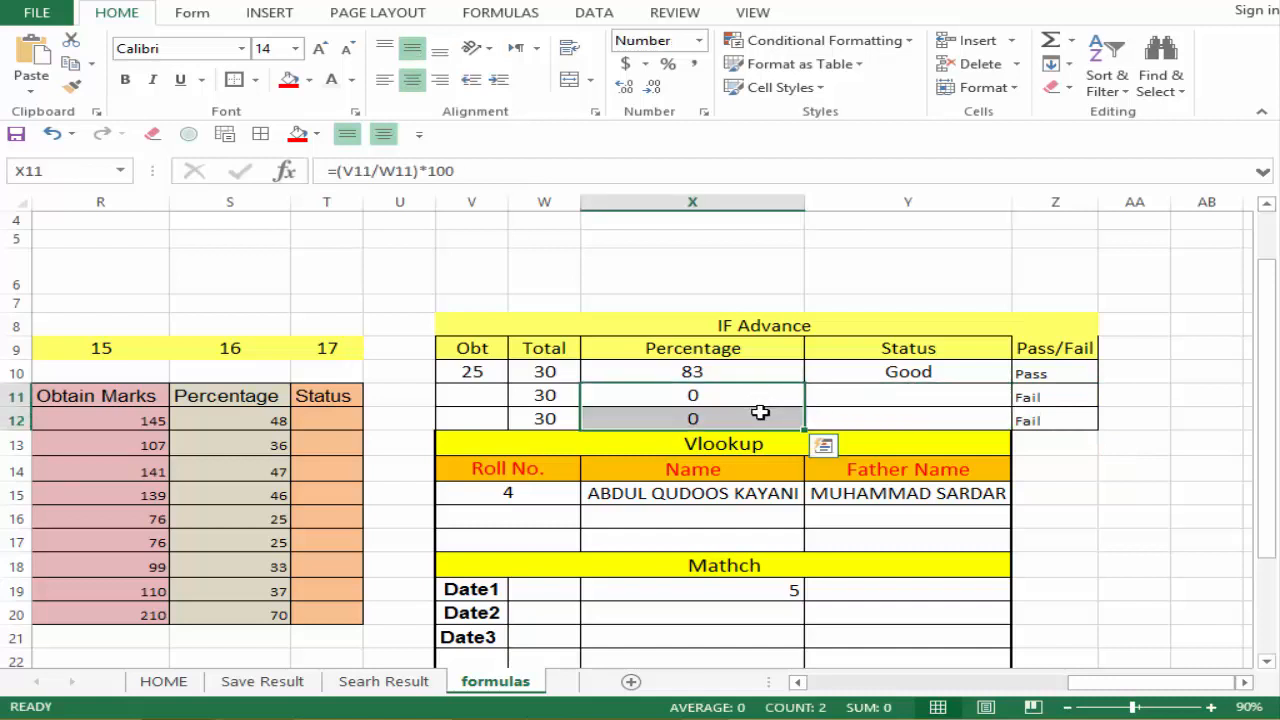
key("Delete")
key("Return")
left_click(972, 416)
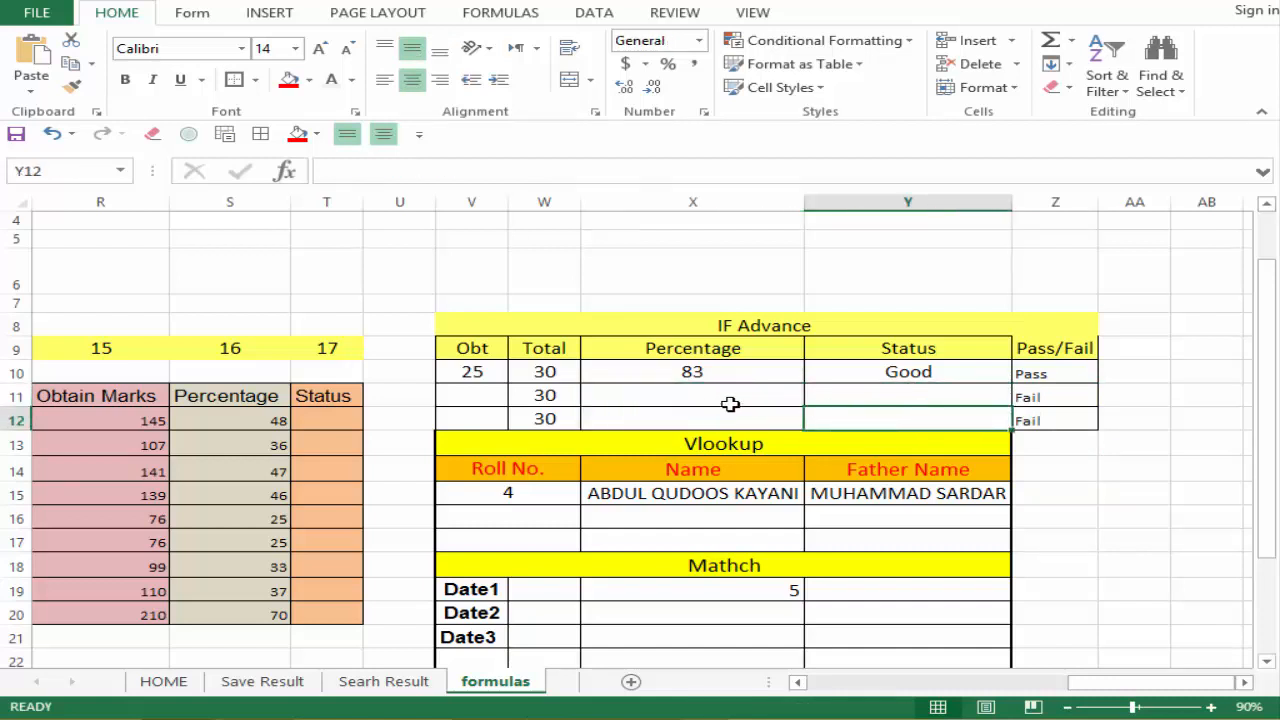
Examine the cleared Percentage cells and the Pass/Fail formulas in rows 11 and 12.
left_click_drag(731, 400, 740, 417)
left_click(852, 420)
left_click(1058, 390)
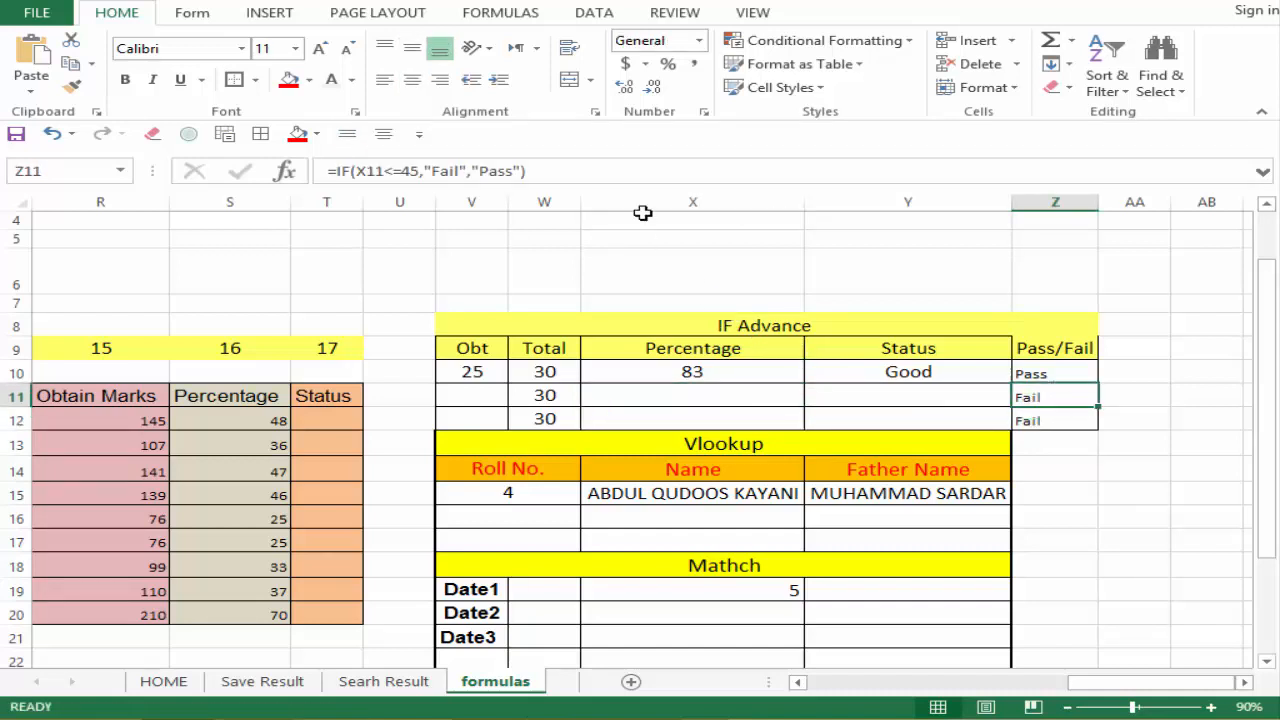
left_click_drag(1047, 404, 1048, 420)
left_click(1048, 420)
left_click(1042, 395)
left_click(715, 396)
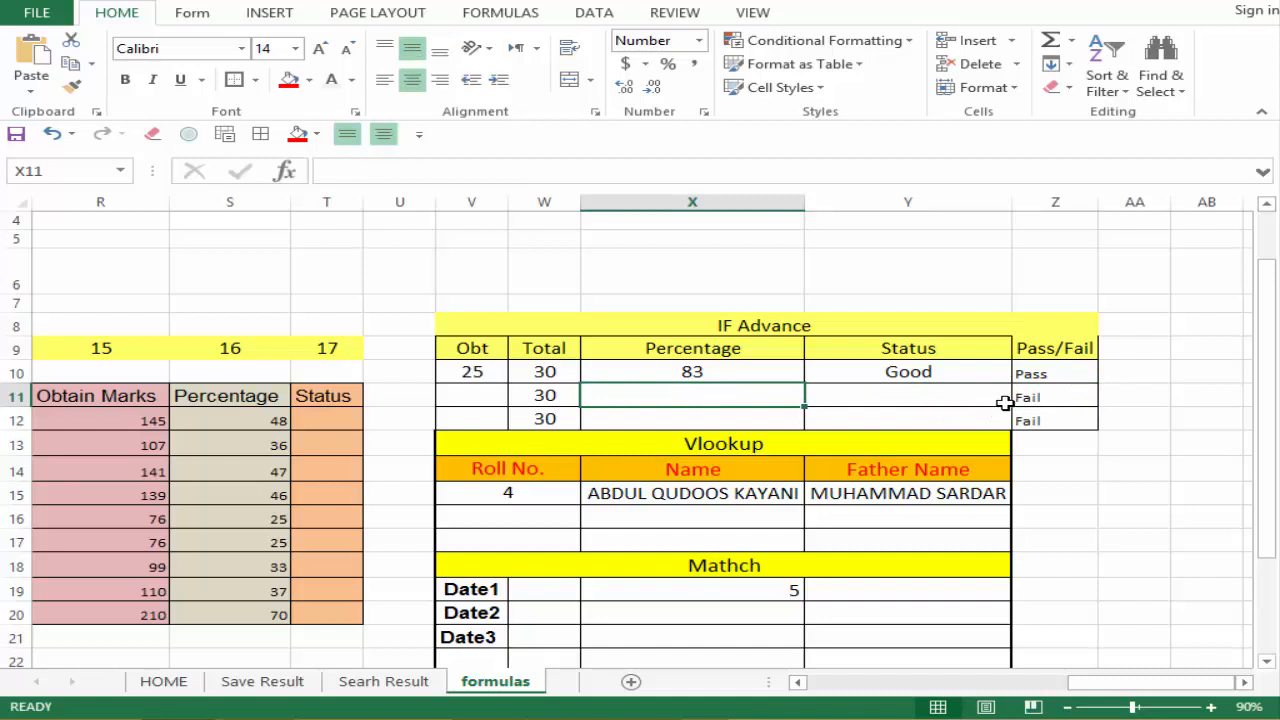
left_click(944, 399)
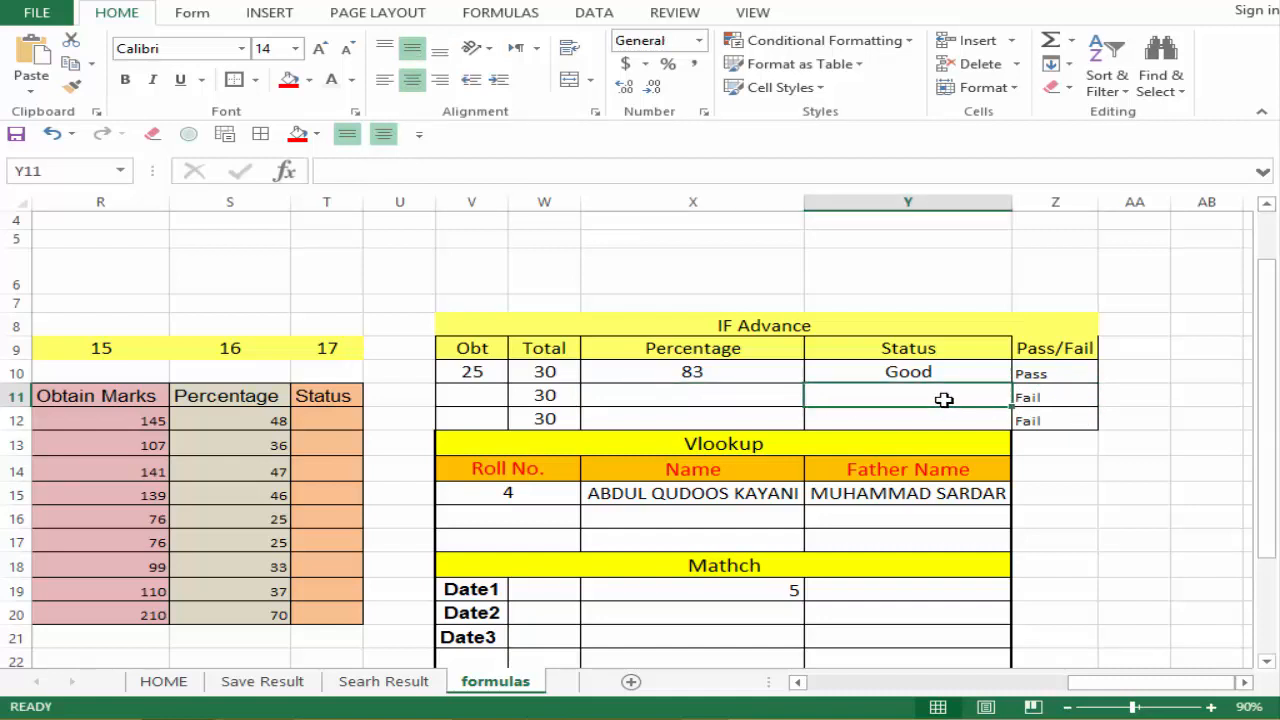
left_click(1083, 399)
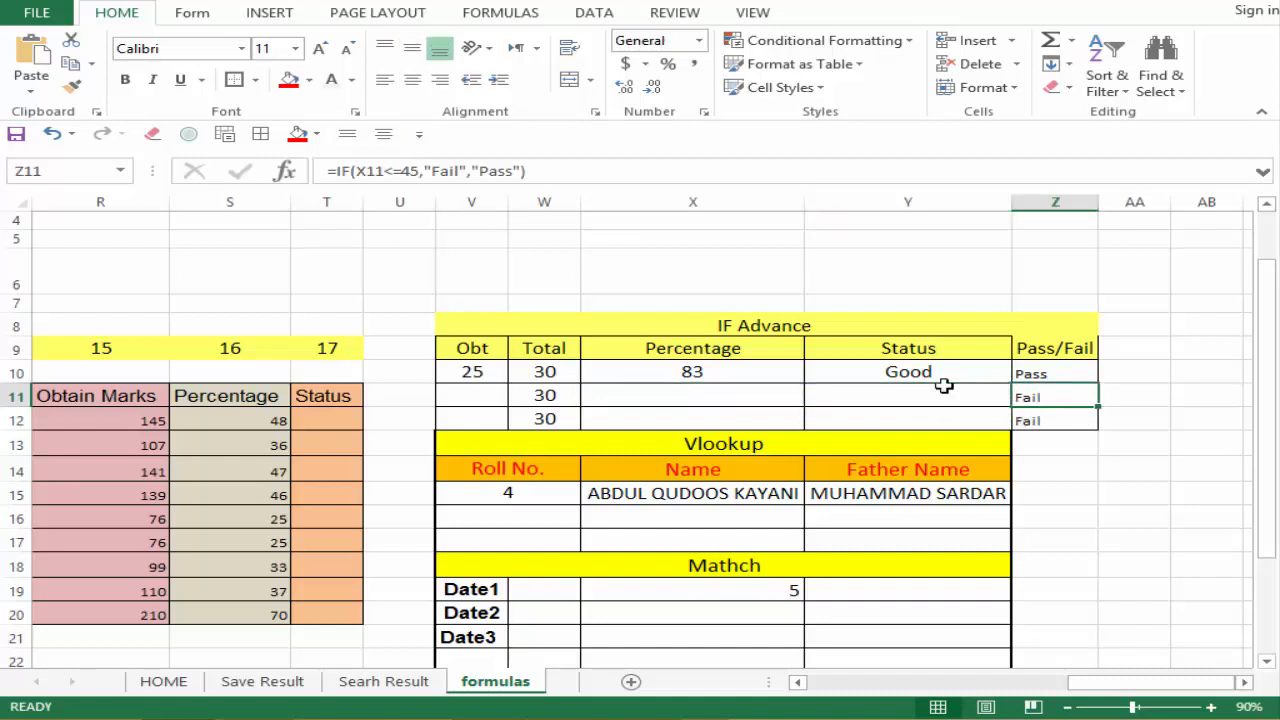
Wrap the Pass/Fail formula in Z11 in a blank check, making it =IF(X11="","",IF(X11<=45,"Fail","Pass")).
left_click(567, 171)
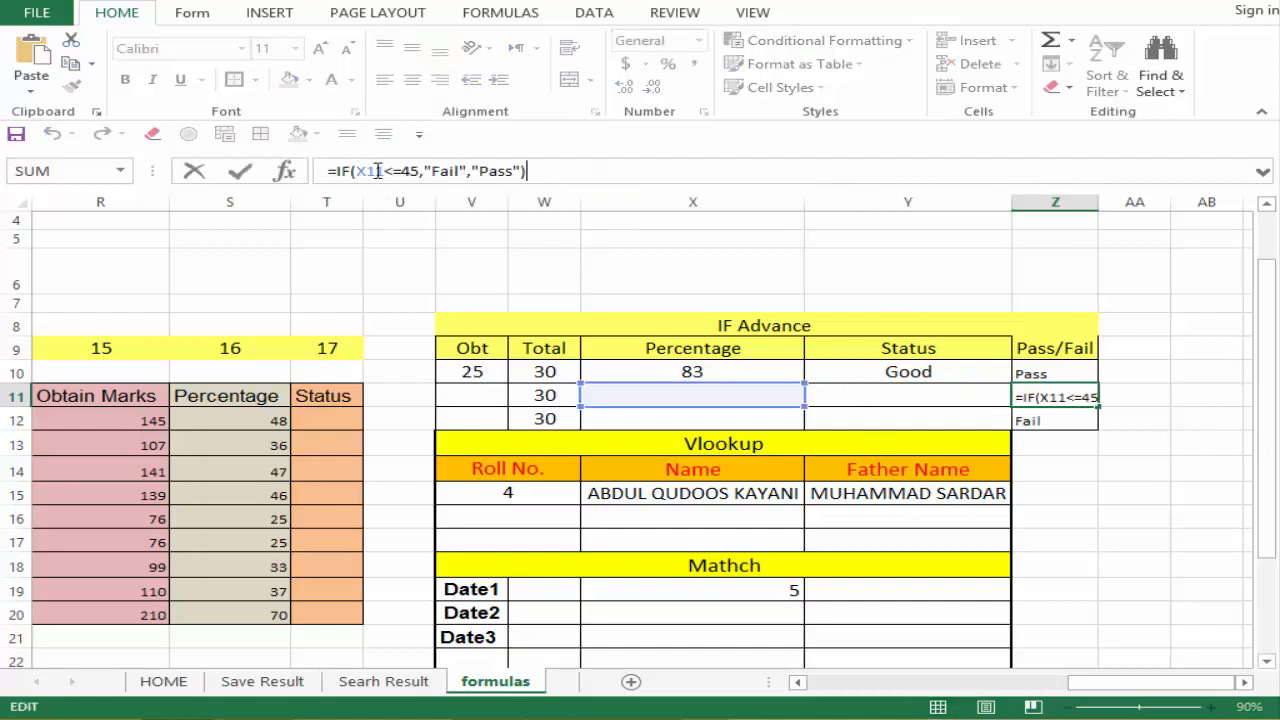
left_click(336, 171)
type("if")
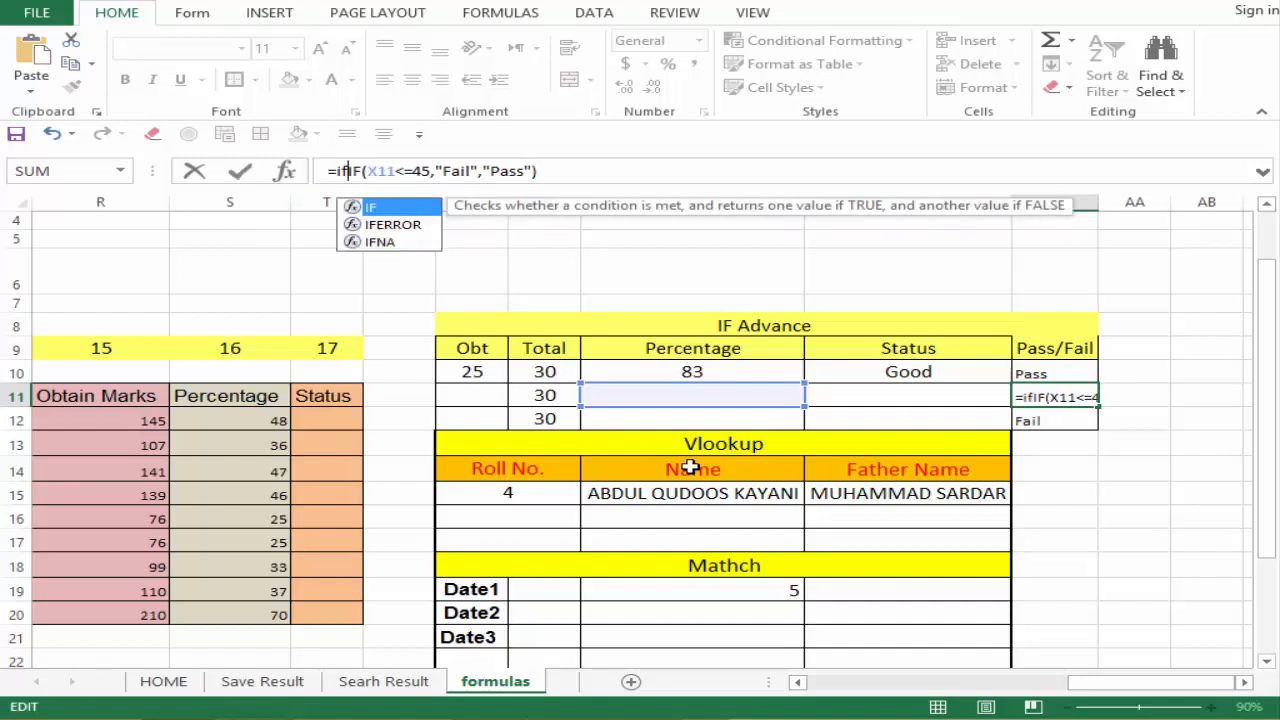
type("(")
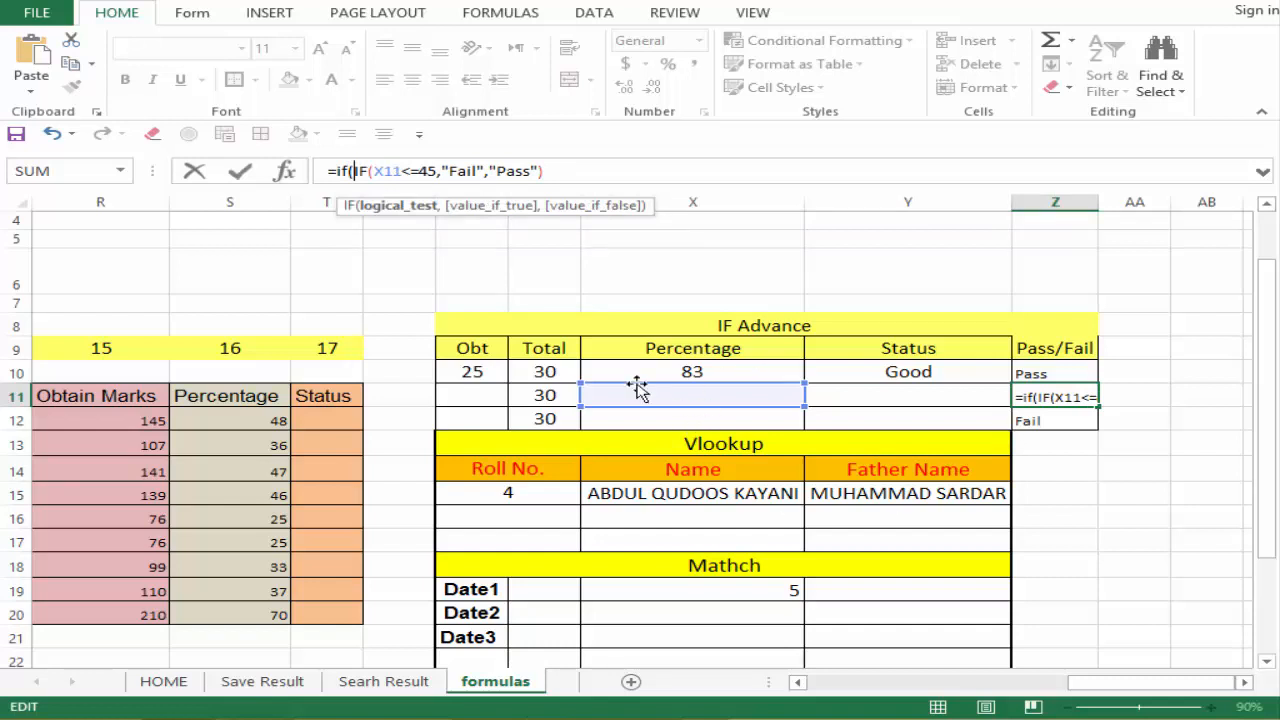
left_click(702, 397)
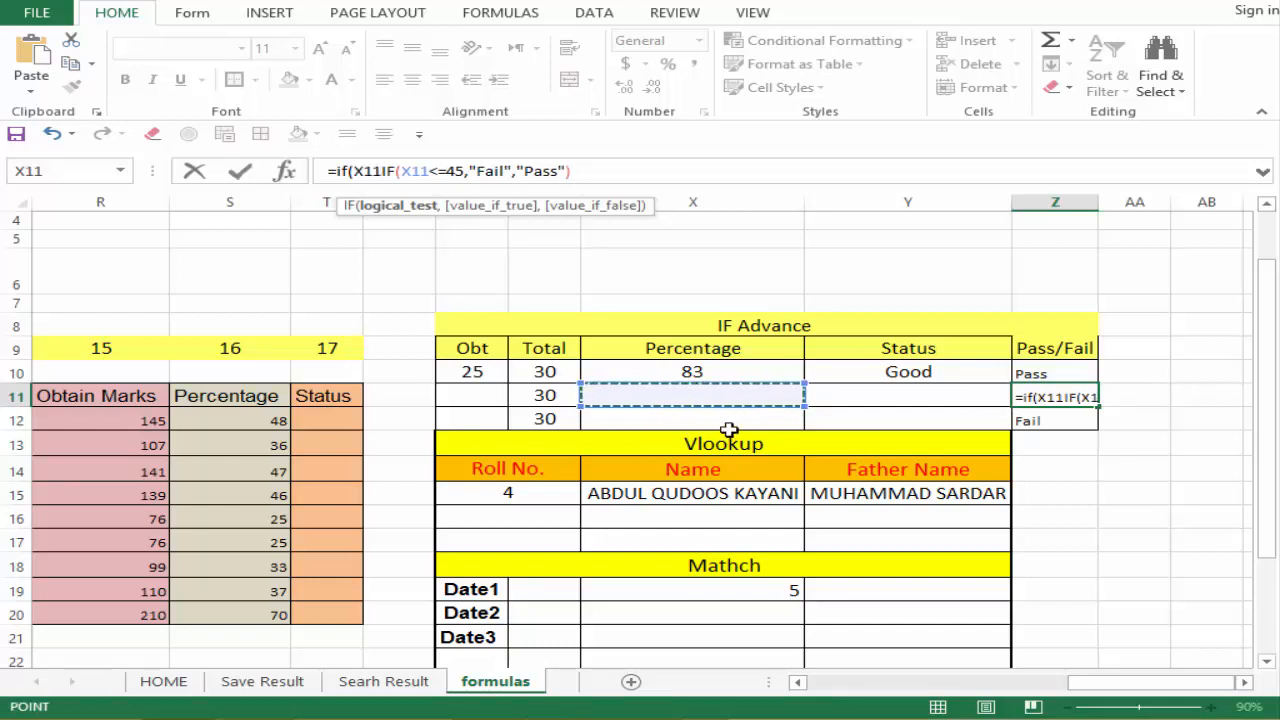
type("=")
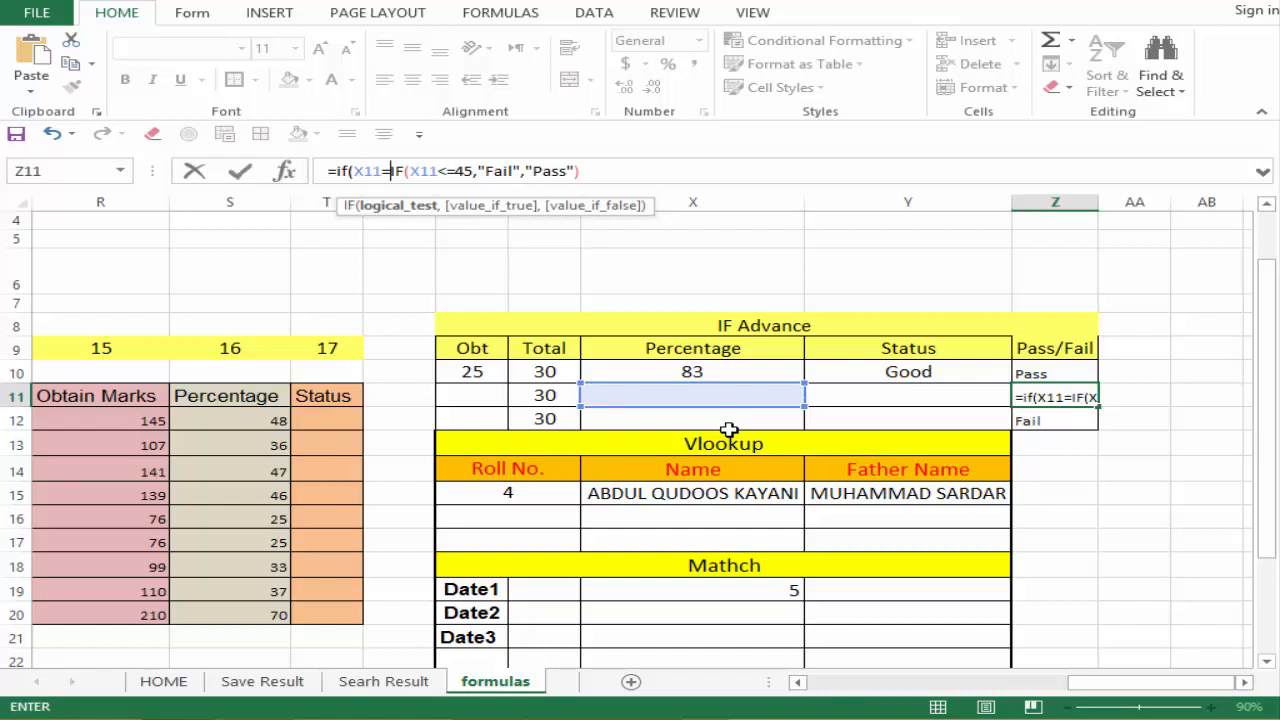
type("\"\"")
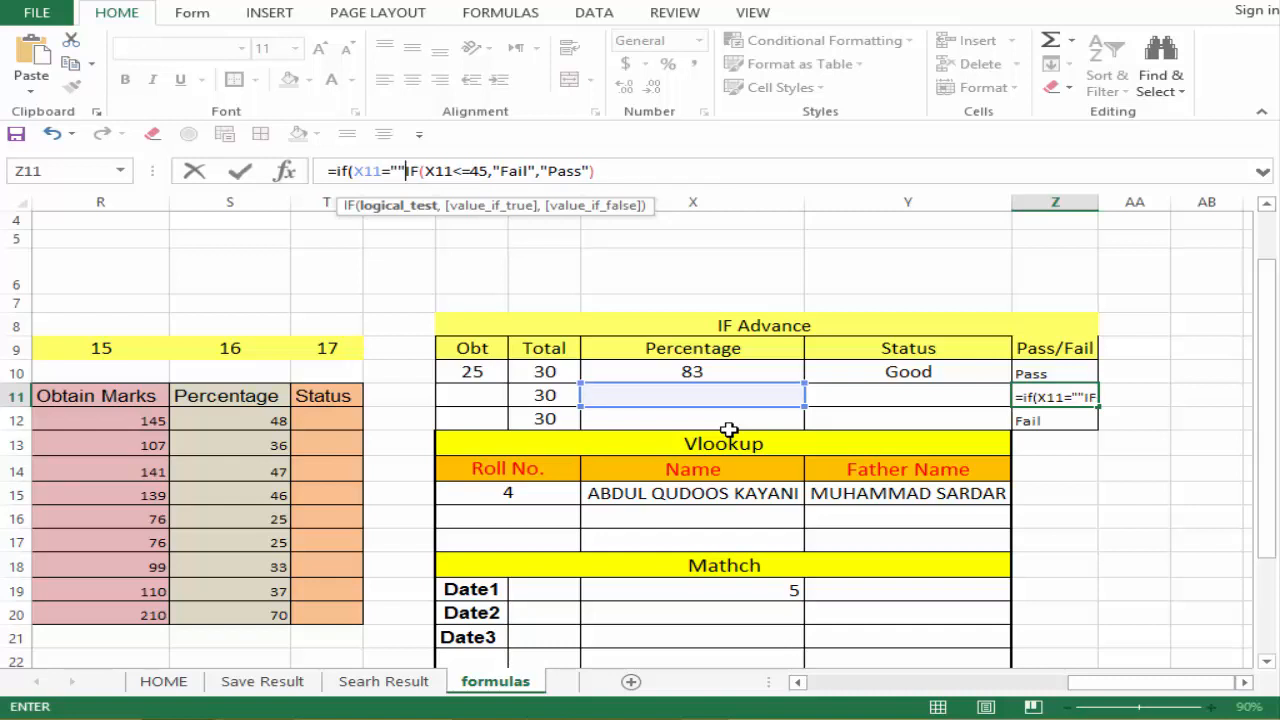
type(",")
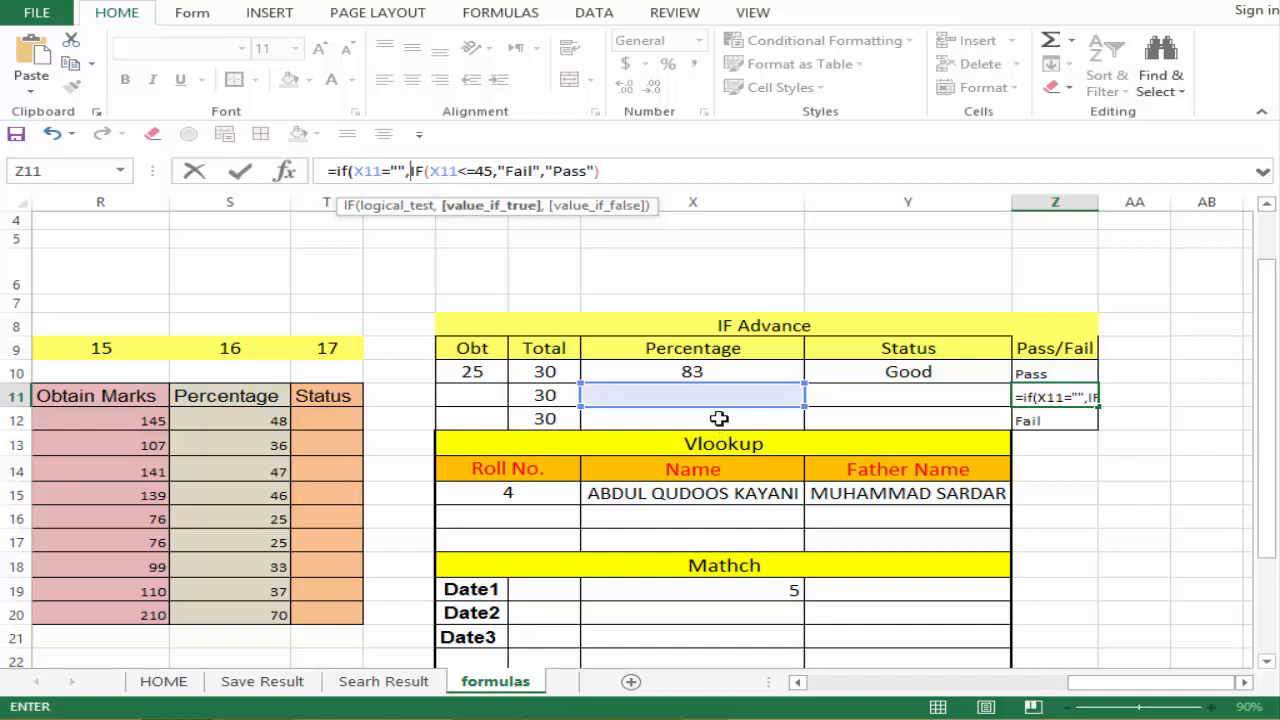
type("\"\",")
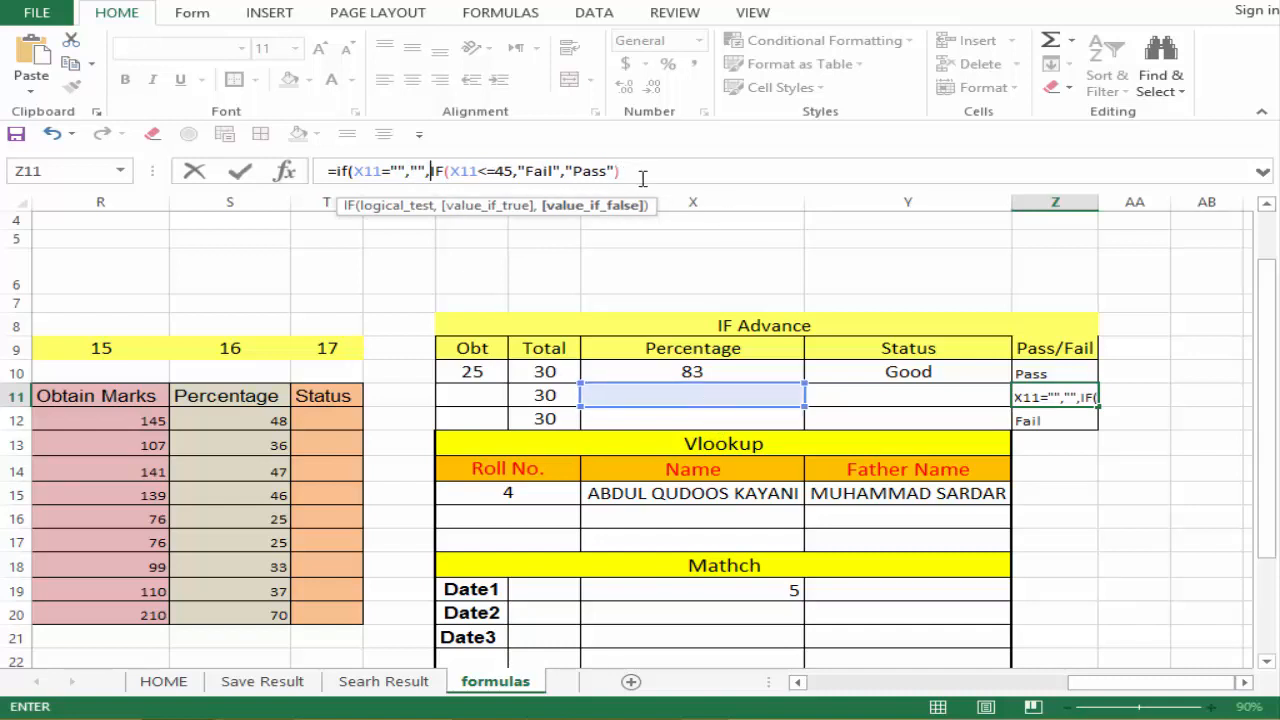
left_click_drag(612, 171, 432, 171)
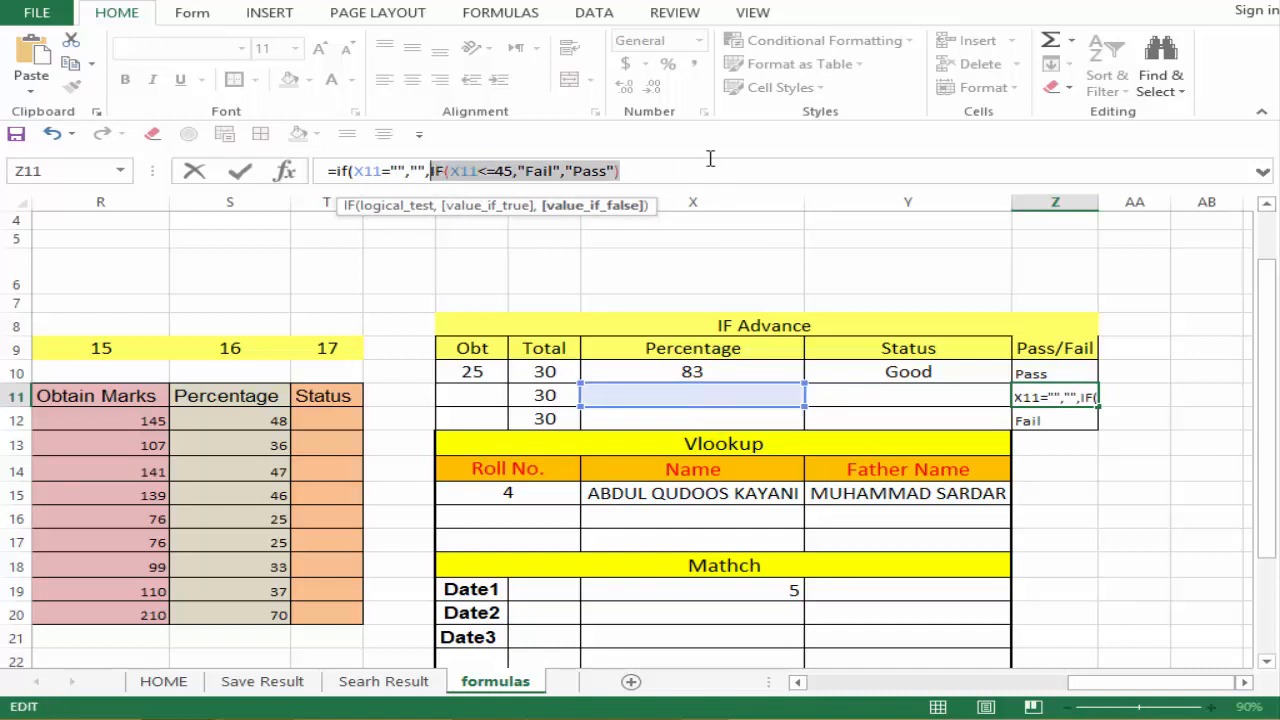
left_click(662, 177)
left_click(662, 177)
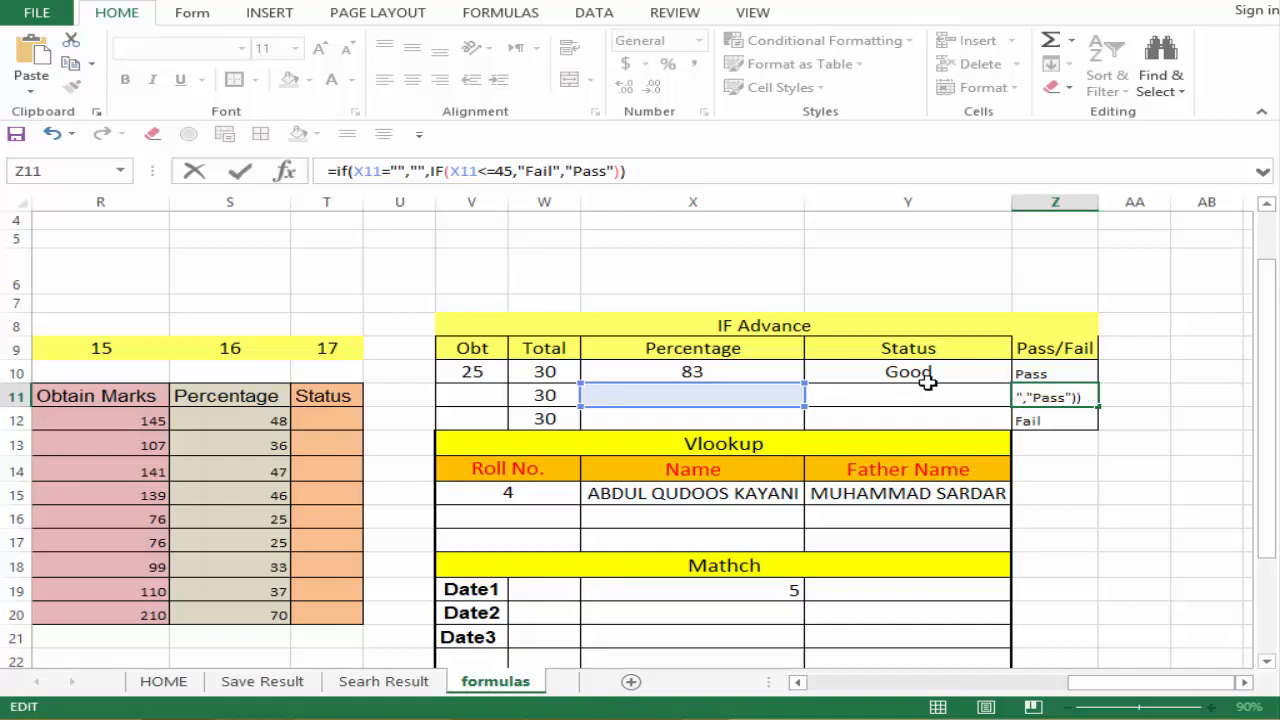
key("Return")
Fill the nested Pass/Fail formula from Z11 down to Z12 and check both cells.
left_click(1043, 394)
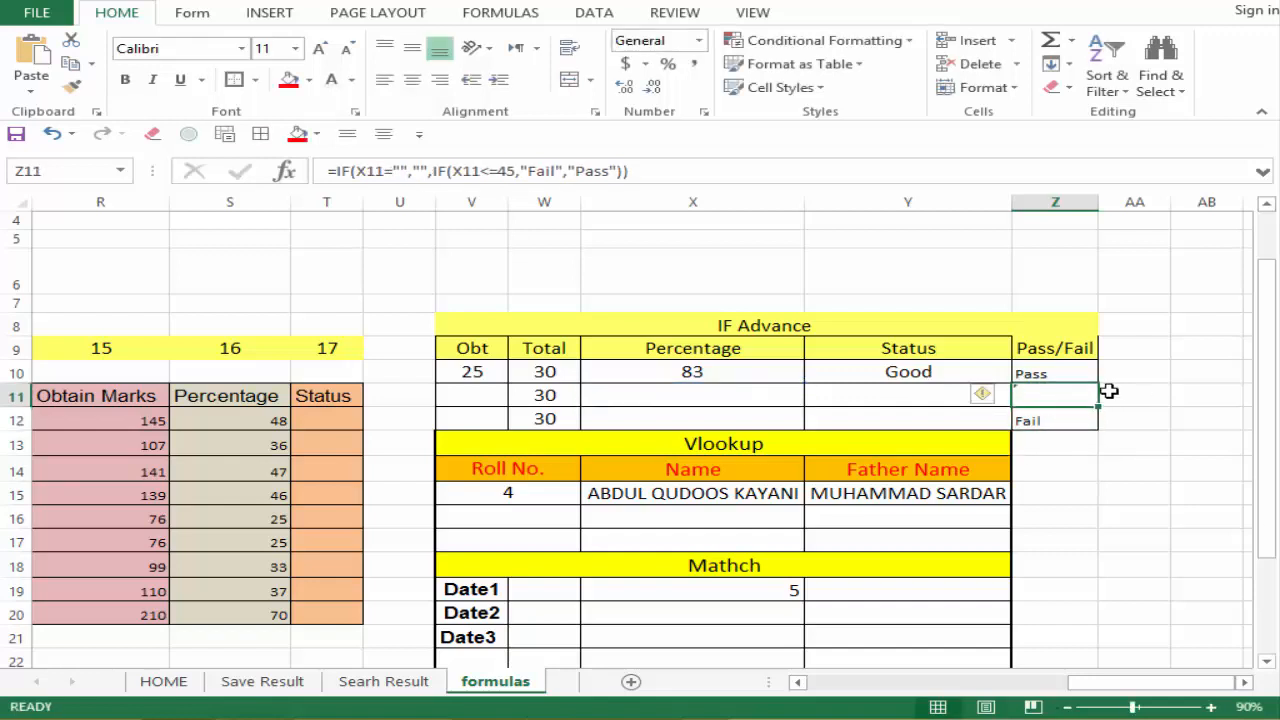
left_click_drag(1100, 408, 1100, 432)
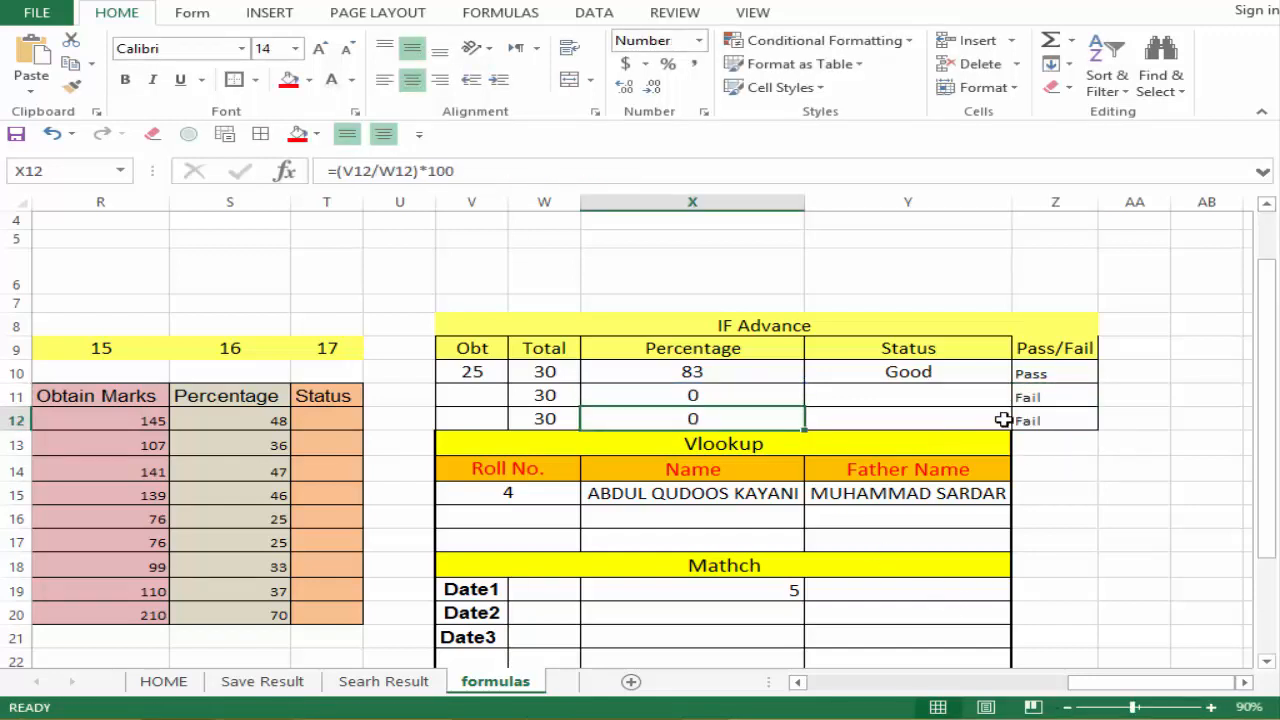
left_click(1030, 400)
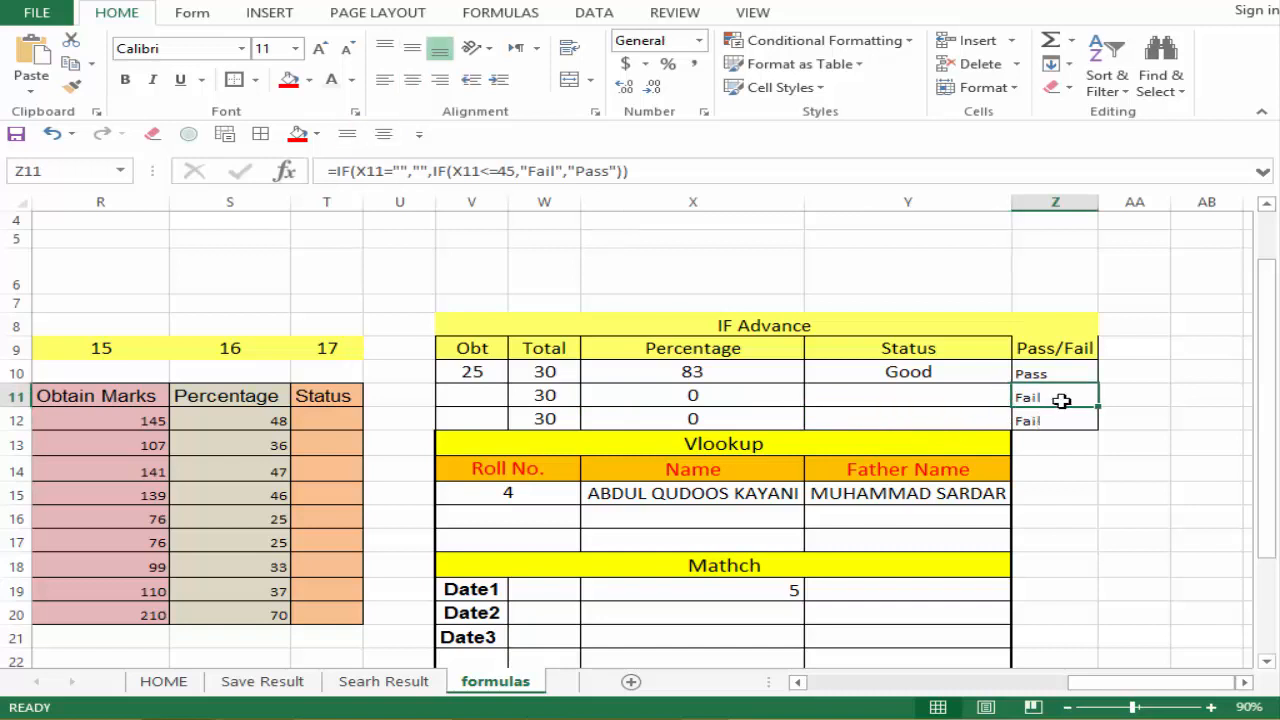
left_click(1060, 424)
left_click(1062, 399)
left_click(651, 167)
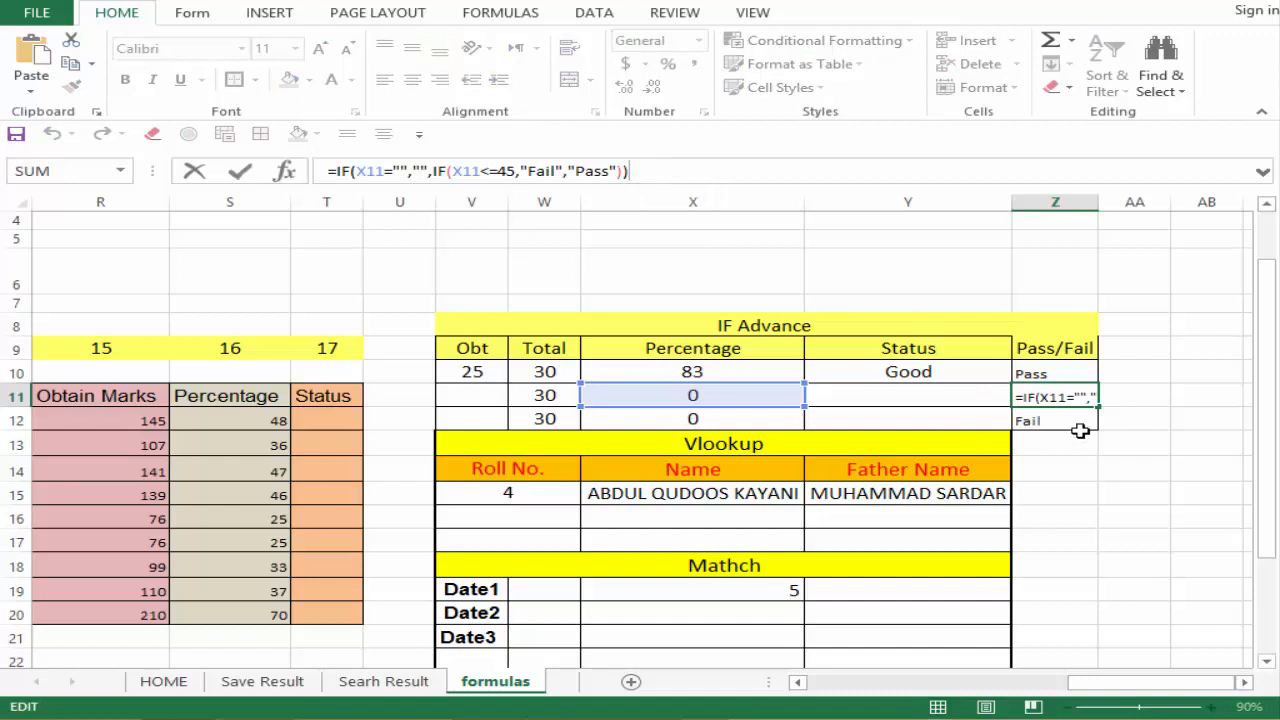
key("Return")
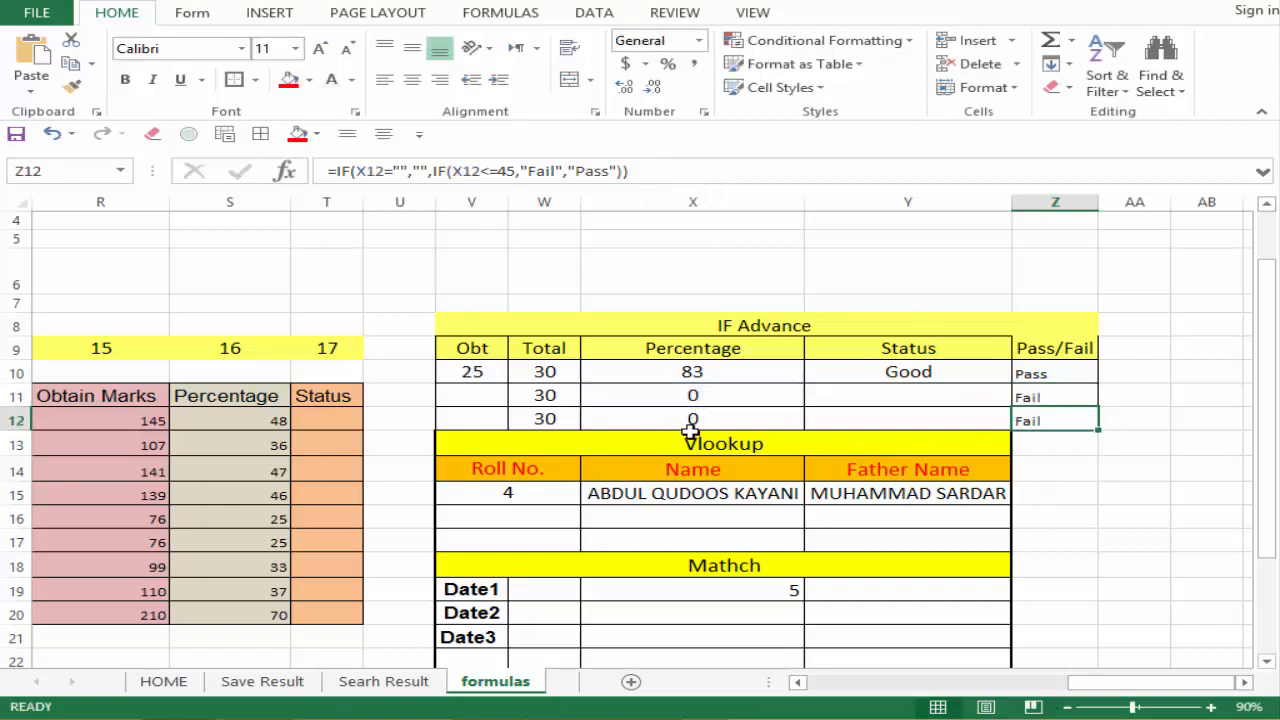
Fill the Percentage formula from X10 down to X12 and check the copied cells.
left_click(735, 371)
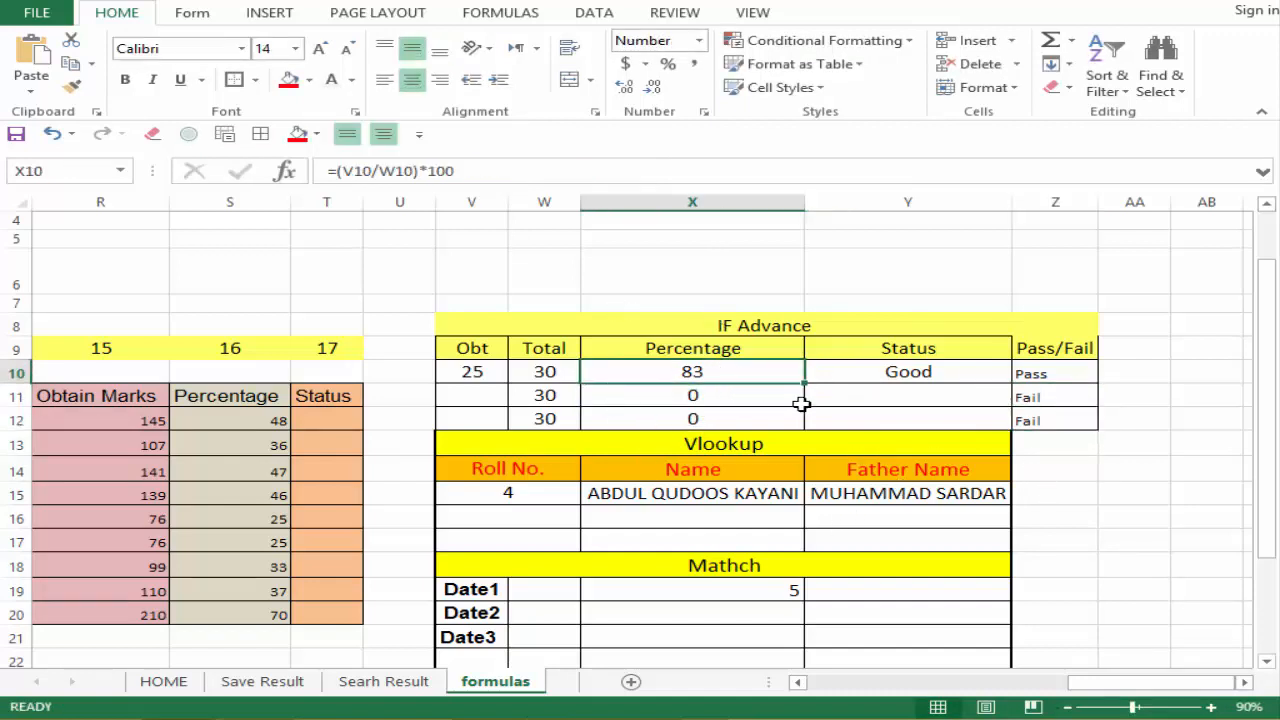
left_click_drag(803, 385, 803, 422)
left_click(728, 400)
left_click(722, 417)
left_click(720, 397)
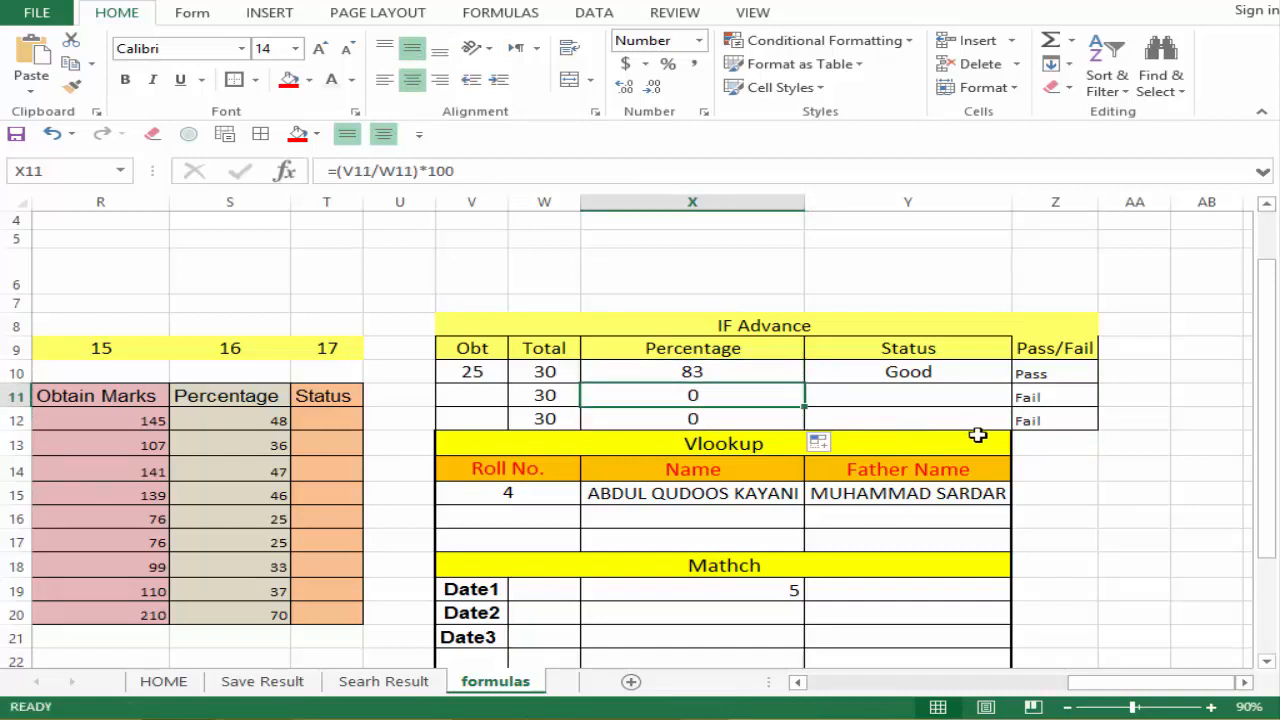
left_click(748, 420)
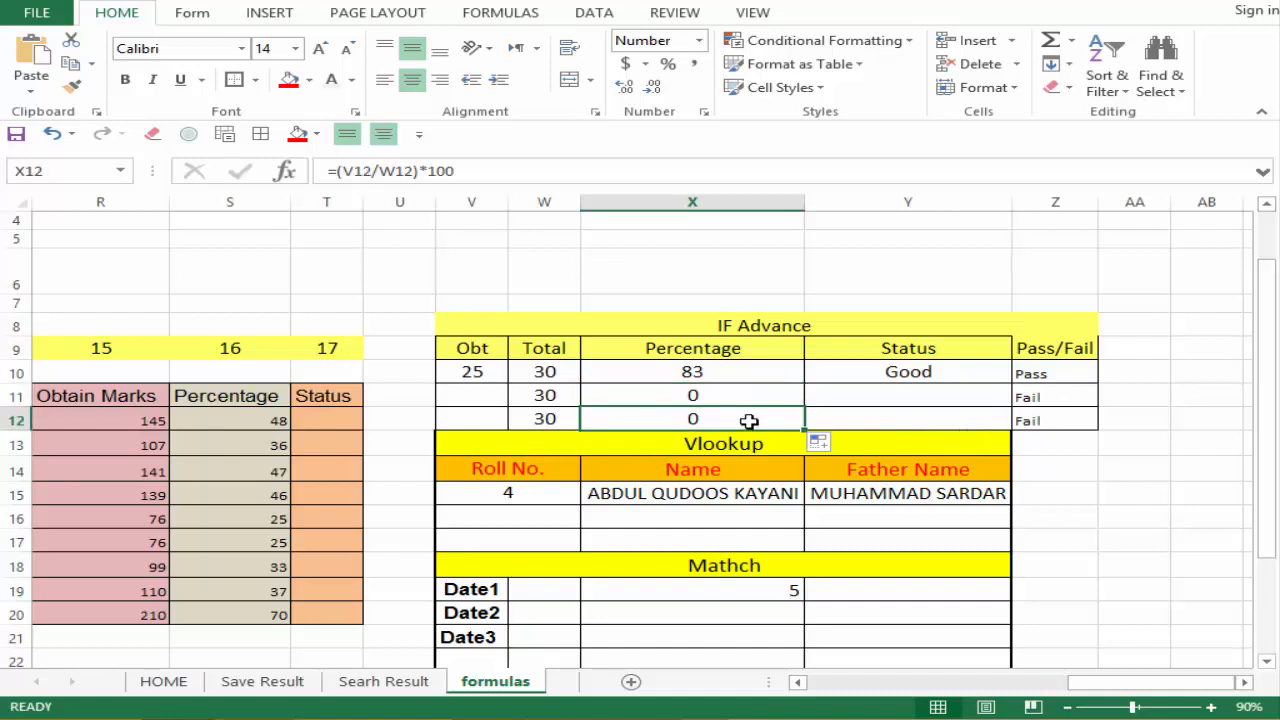
left_click(729, 393)
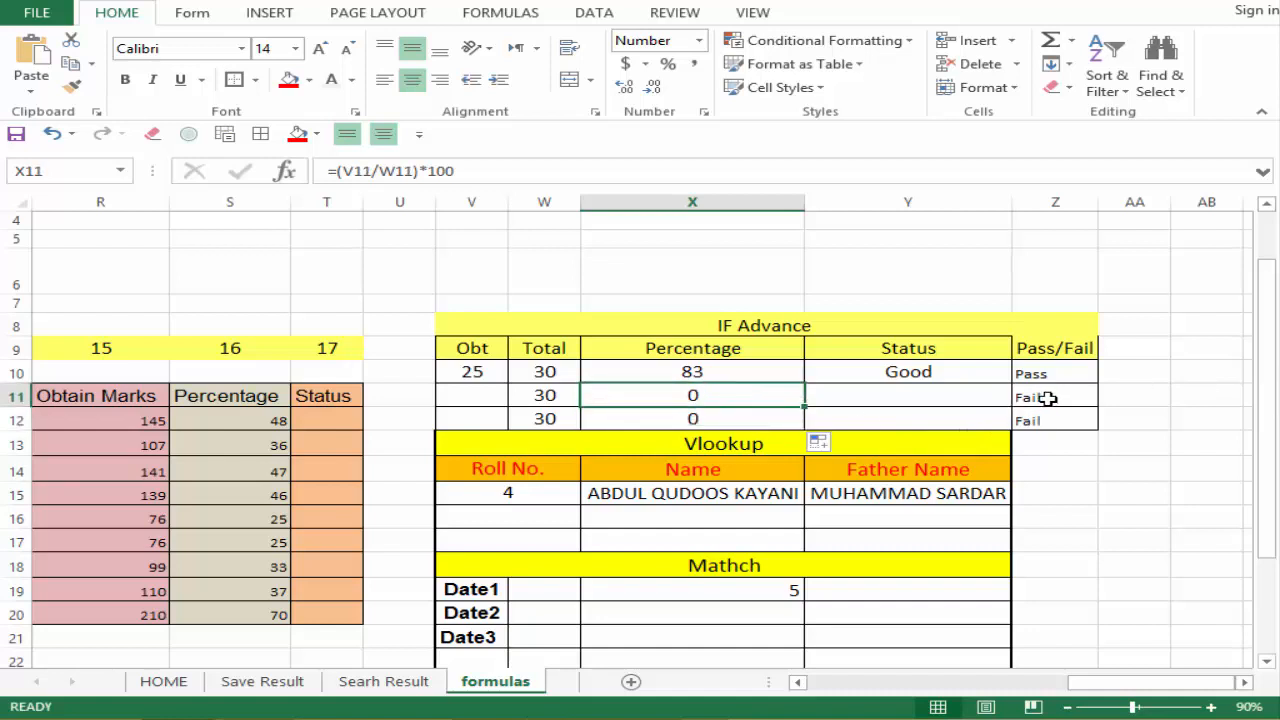
left_click_drag(730, 393, 737, 423)
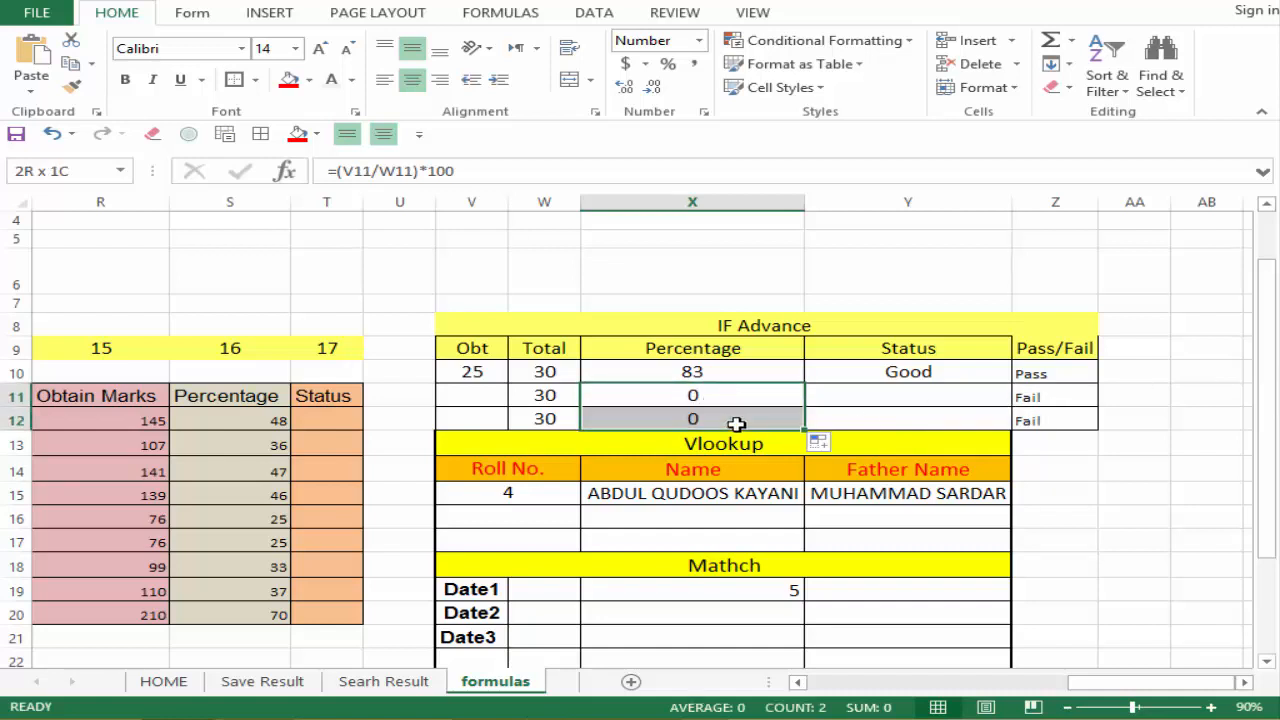
Wrap the Percentage formula in X11 in a blank check, making it =IF(V11="","",(V11/W11)*100).
left_click(685, 386)
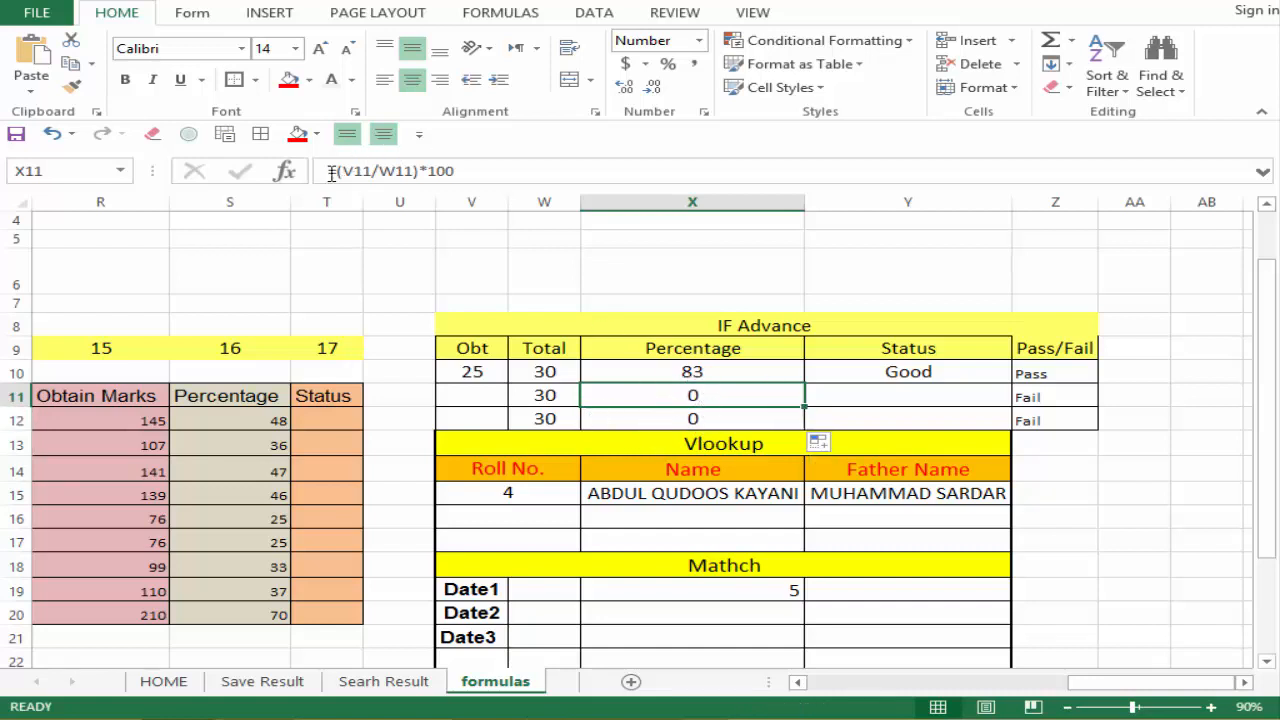
double_click(645, 396)
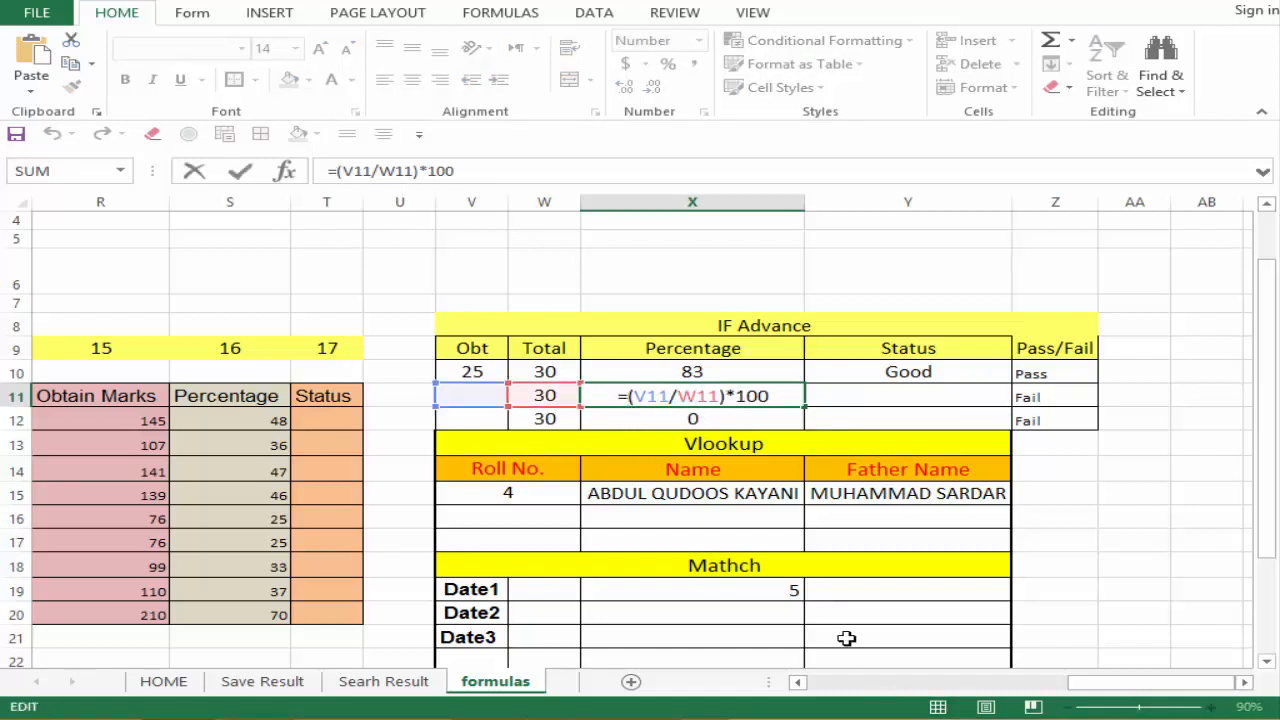
type("if")
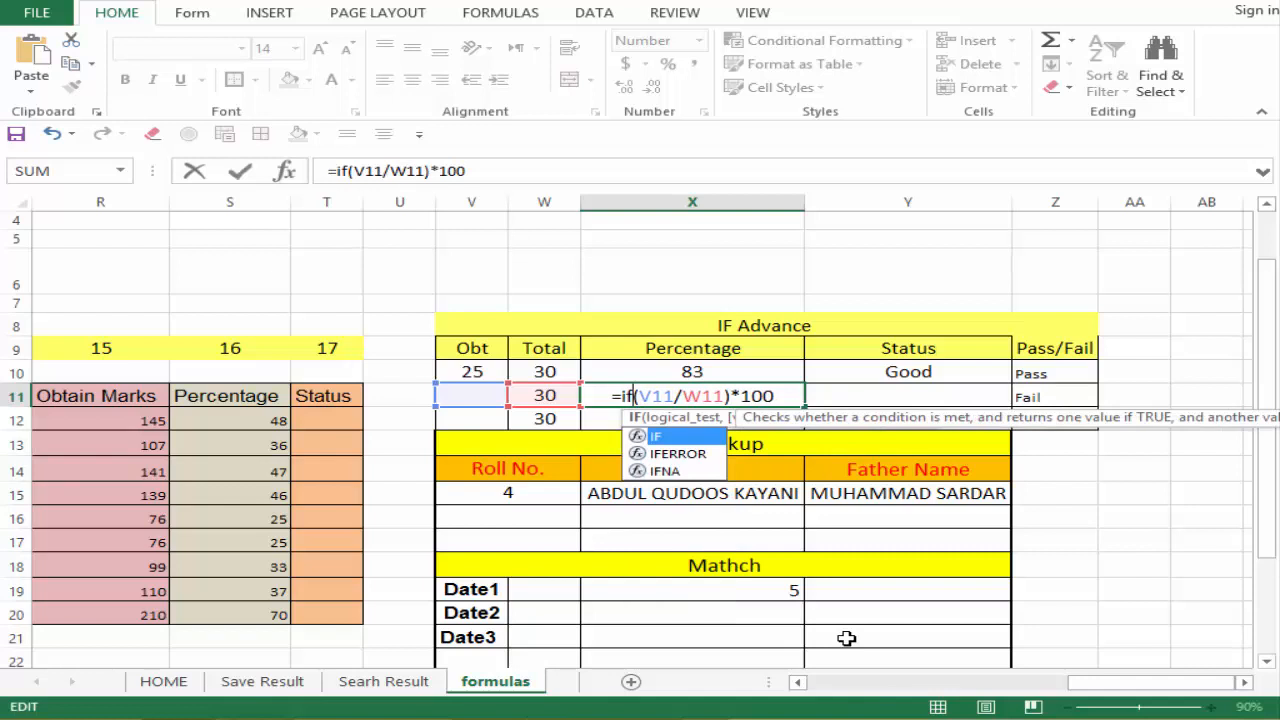
type("(")
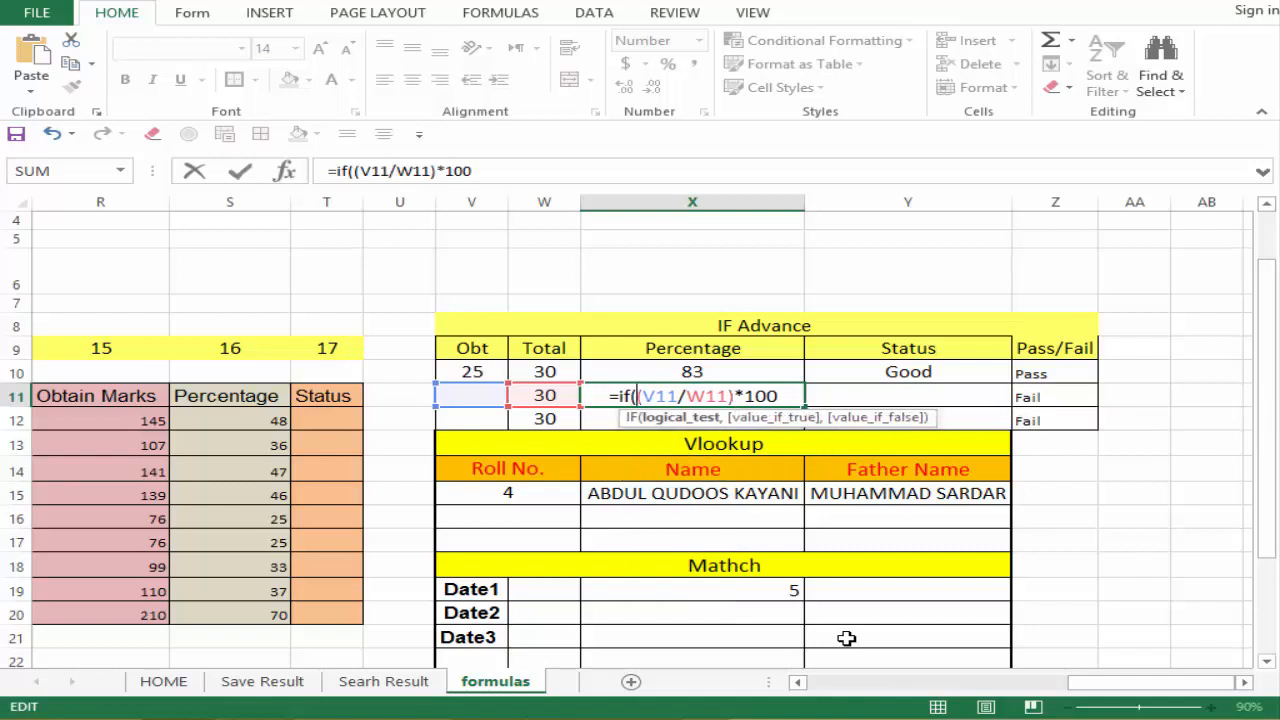
left_click(474, 400)
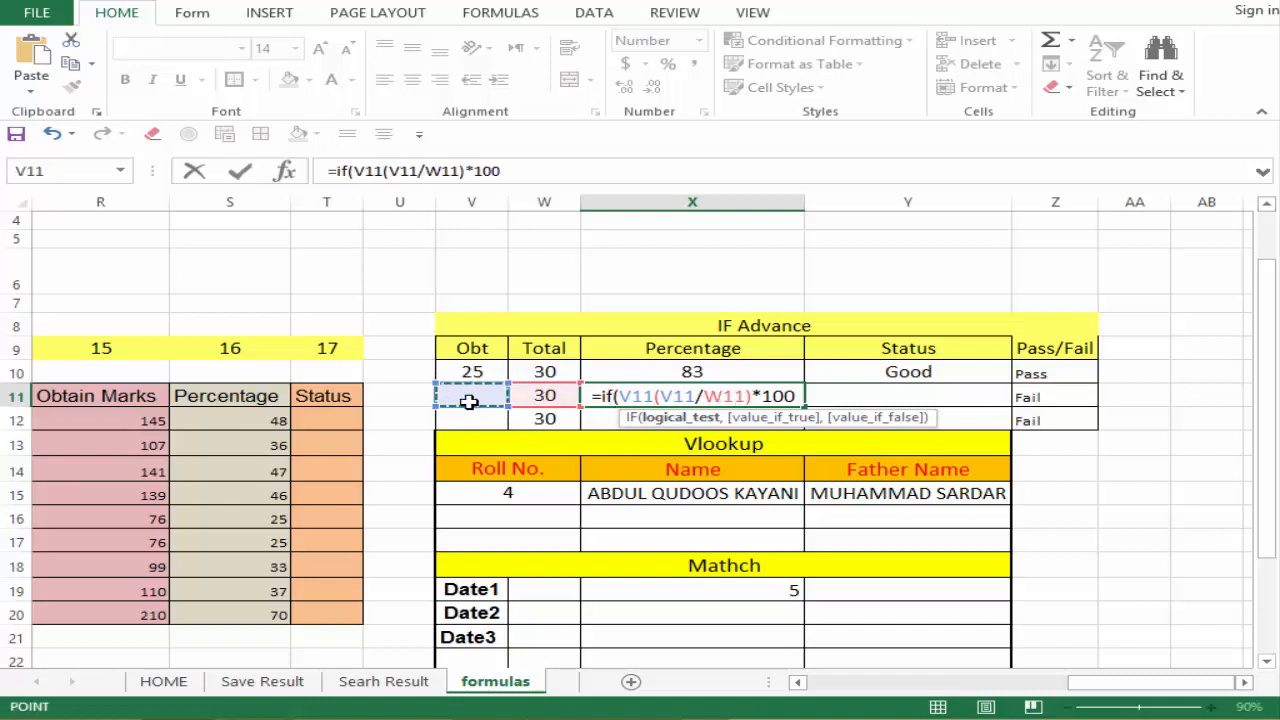
type("=")
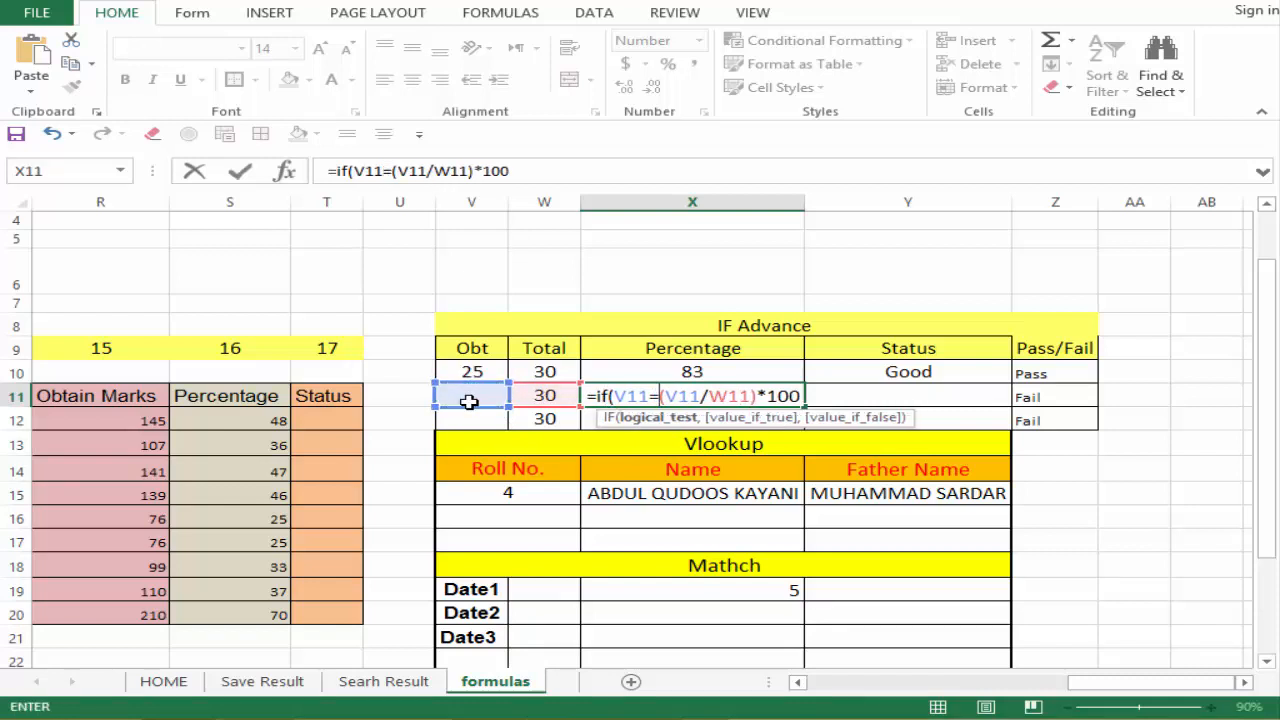
type("\"\"")
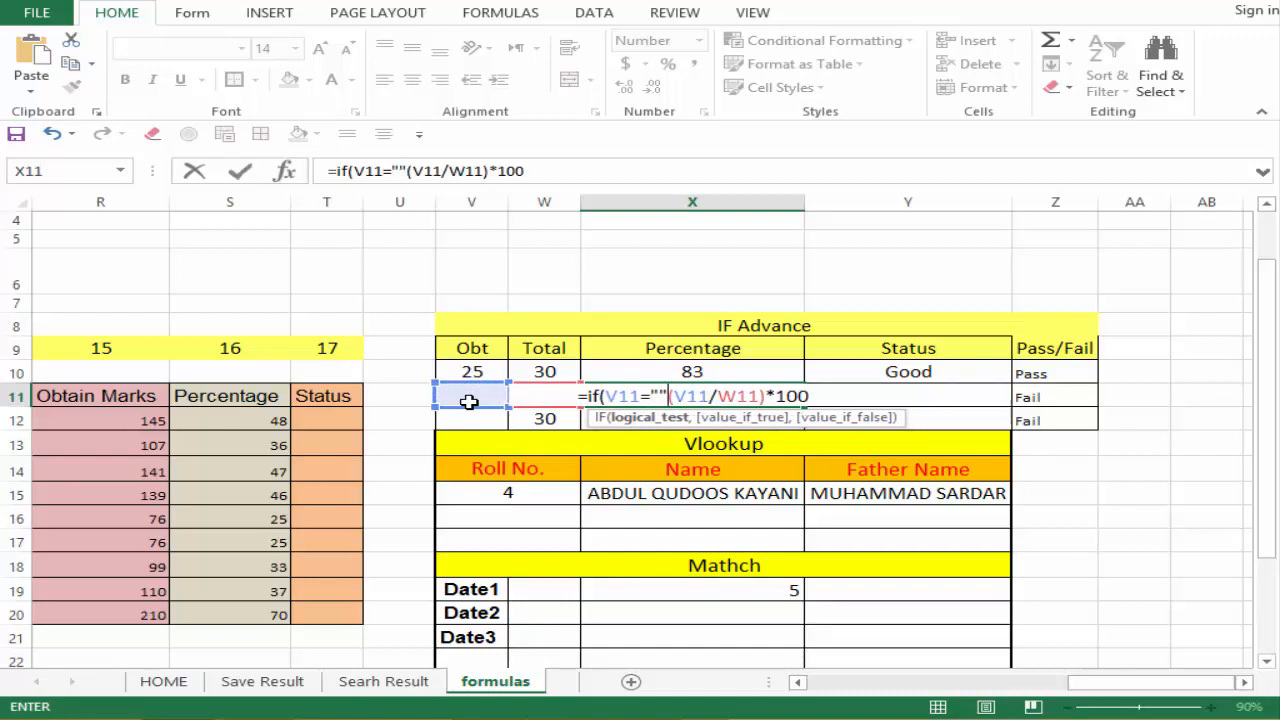
type(",")
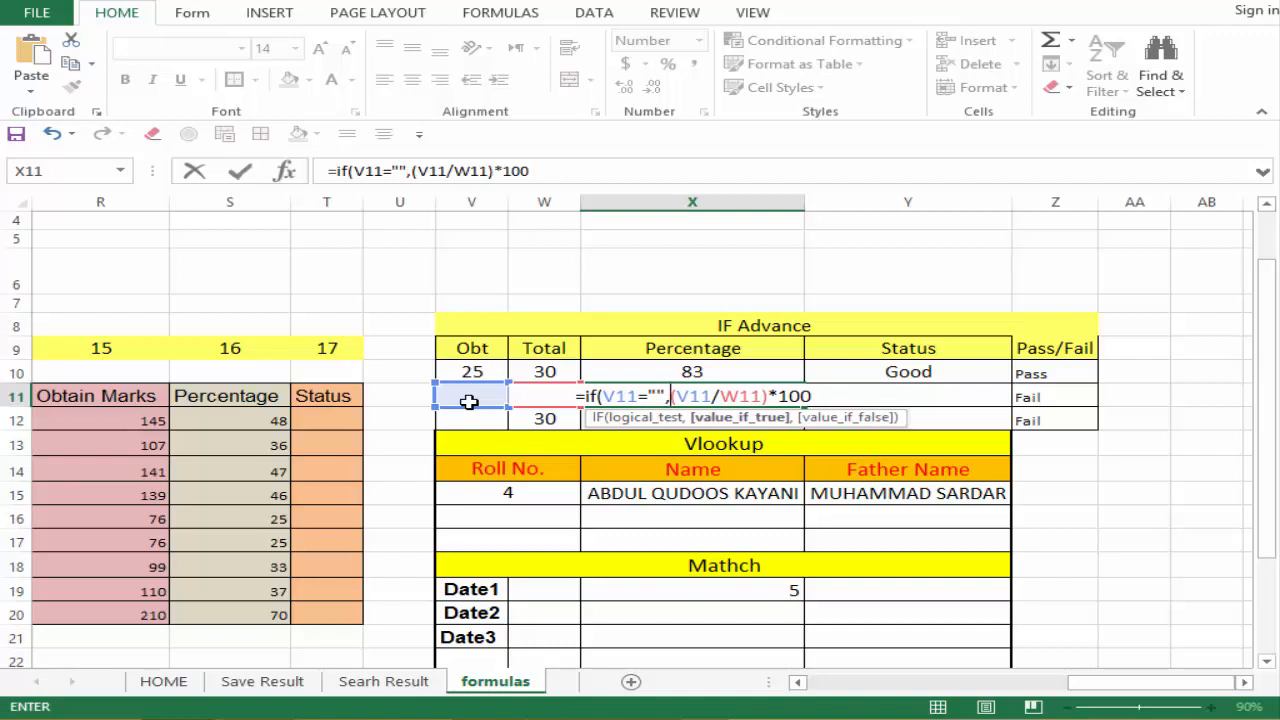
type("\"\"")
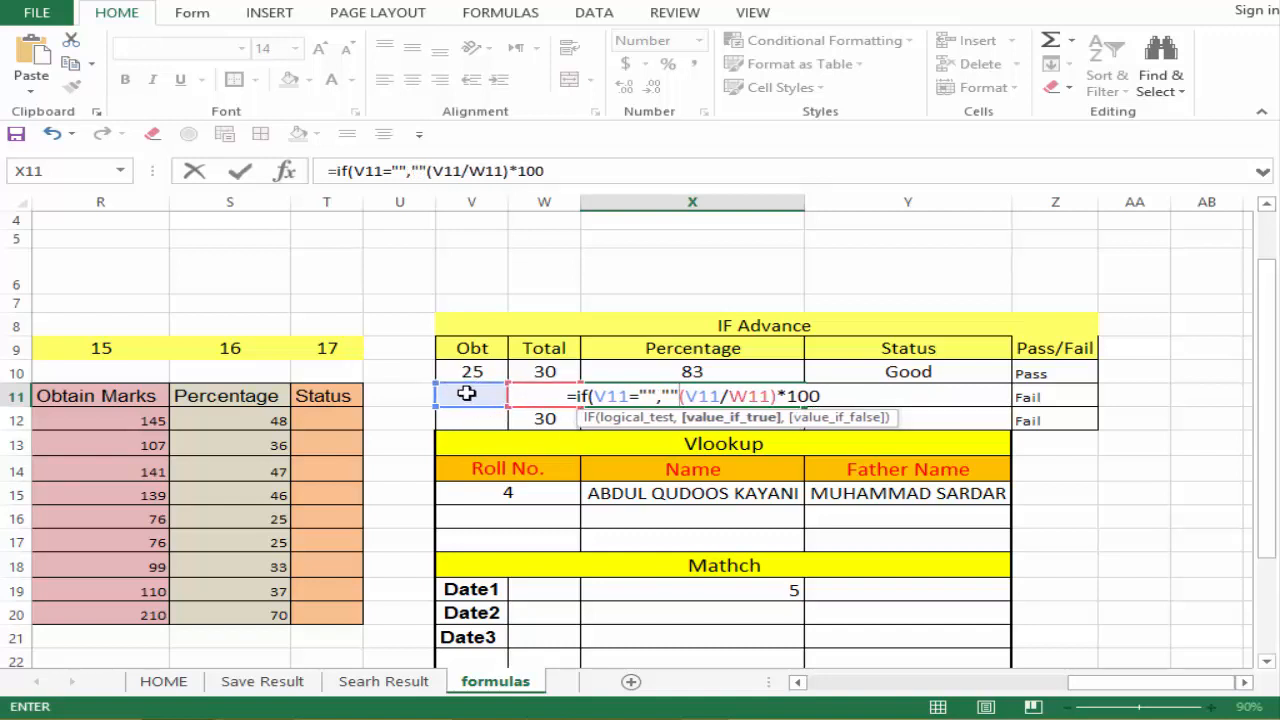
left_click(655, 395)
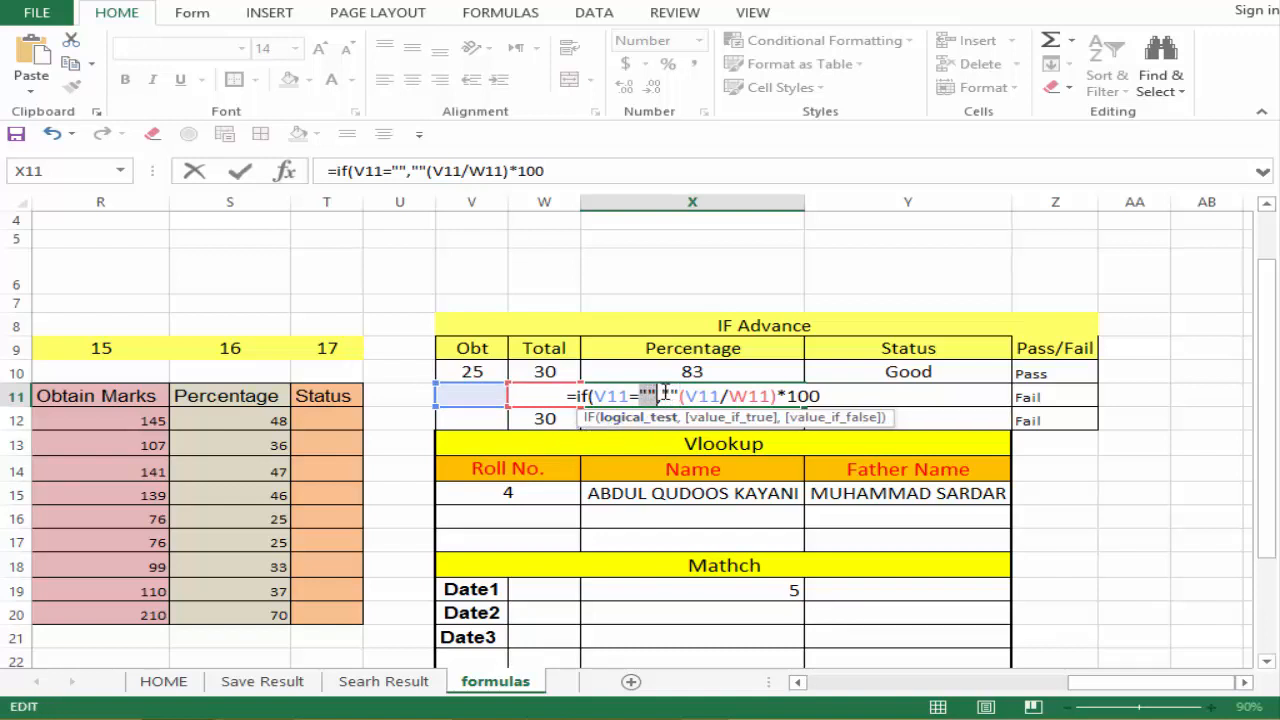
left_click(666, 395)
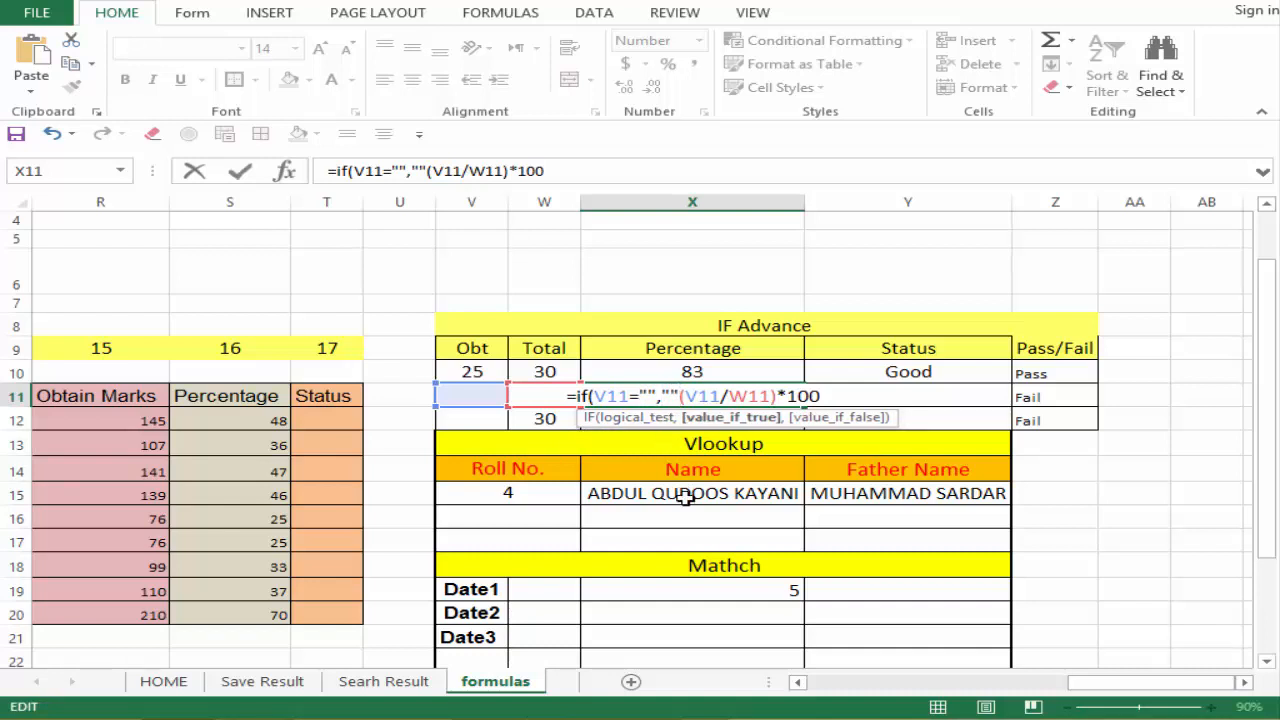
type(",")
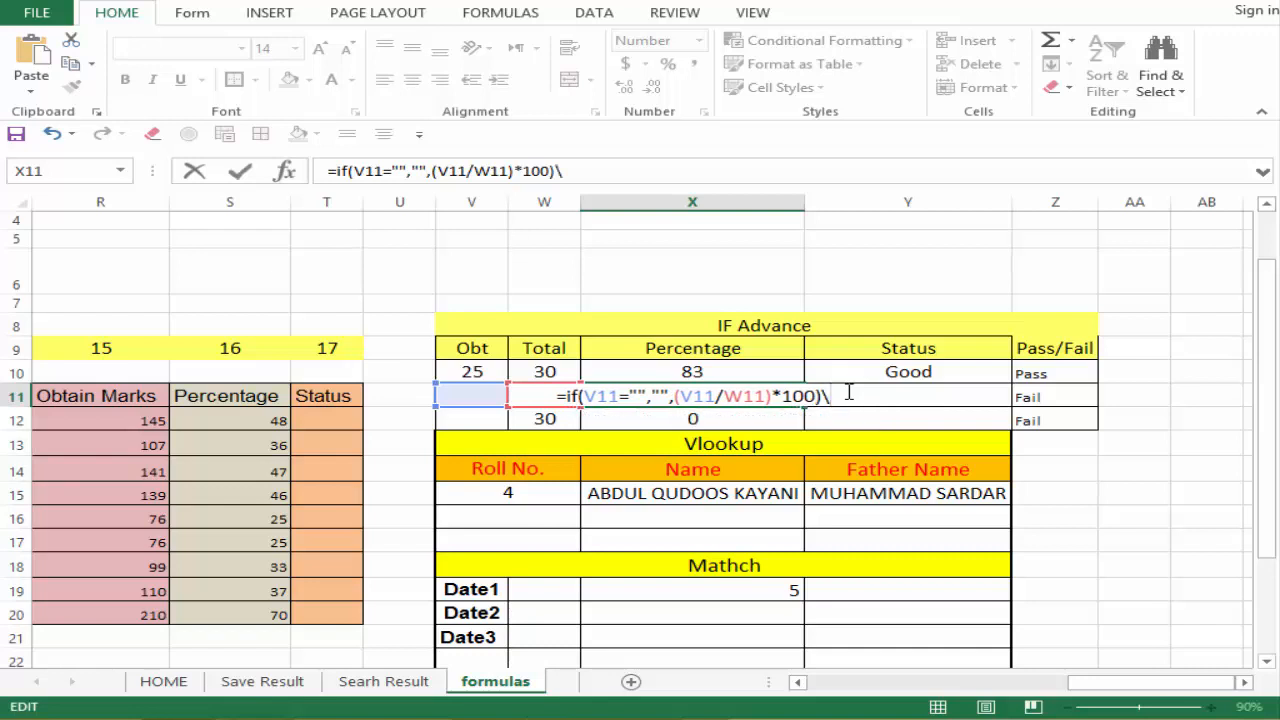
key("BackSpace")
key("Return")
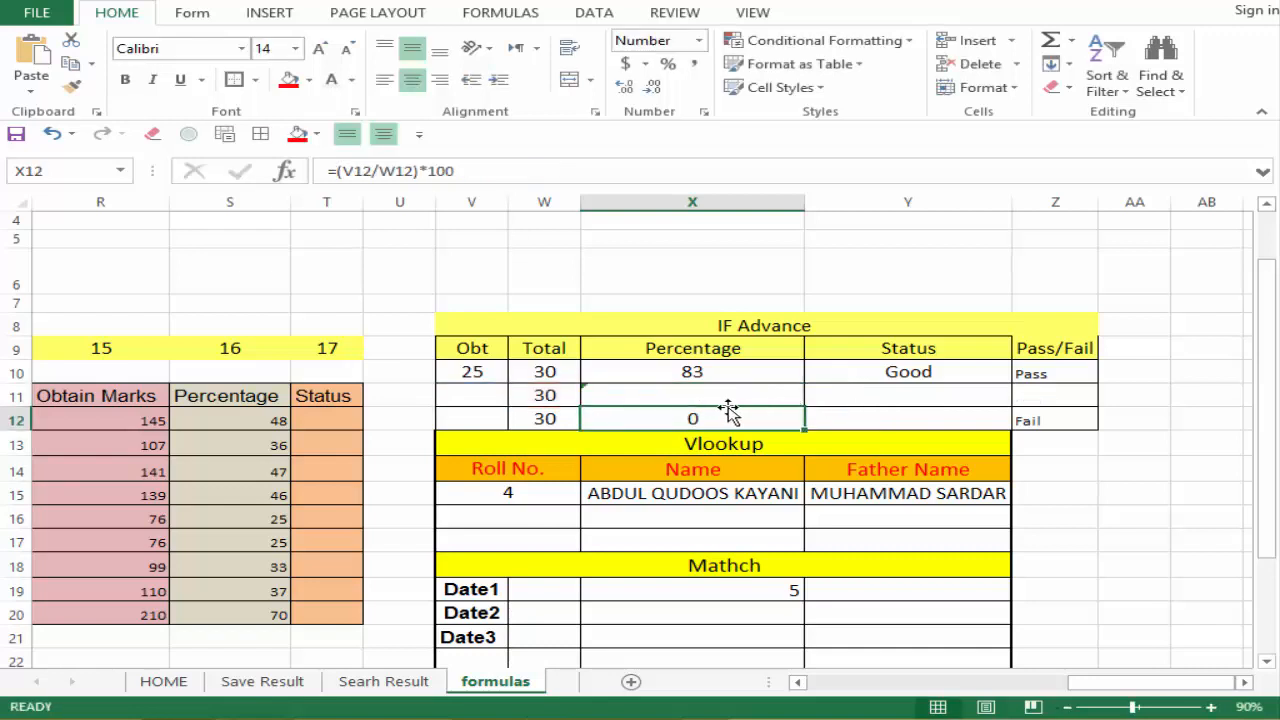
Fill the blank-checked Percentage formula from X11 down to X12 and check the copied cell.
left_click(726, 400)
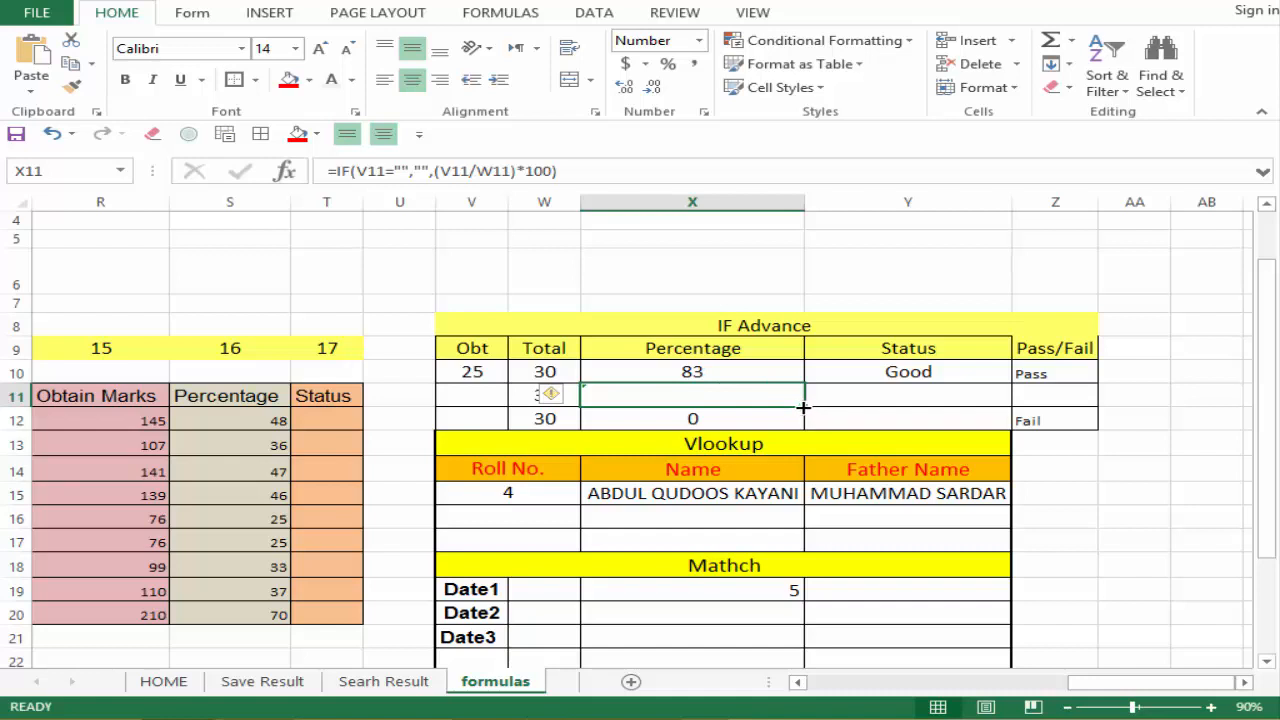
left_click_drag(803, 407, 803, 423)
left_click(763, 422)
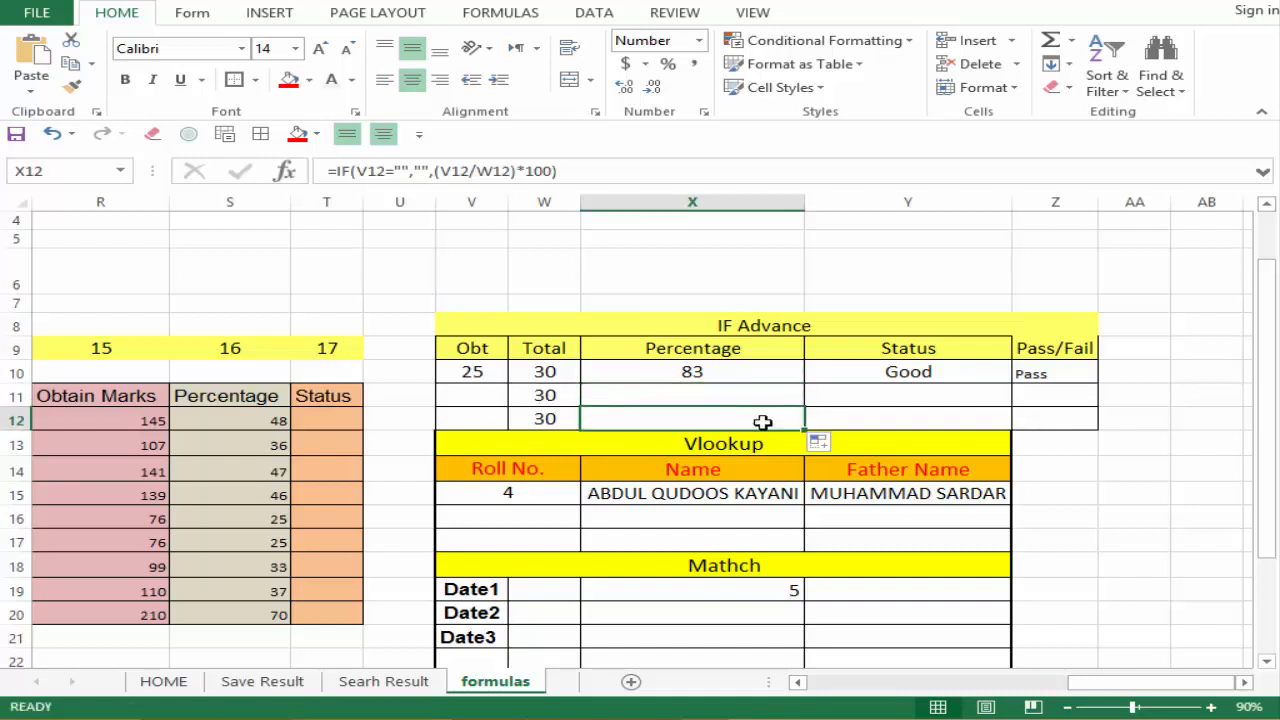
Examine the Pass/Fail and Percentage formulas in rows 11 and 12 of the IF Advance table.
left_click(1037, 394)
left_click(1034, 414)
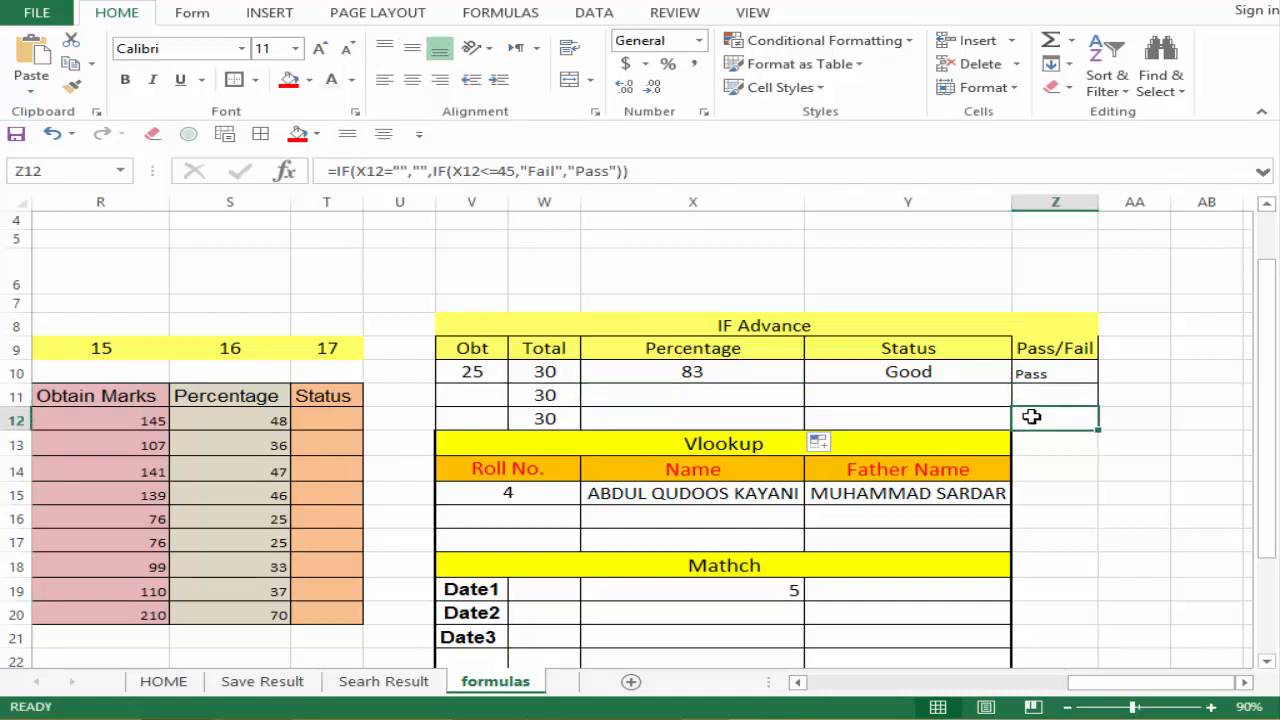
left_click(1031, 398)
left_click(1029, 421)
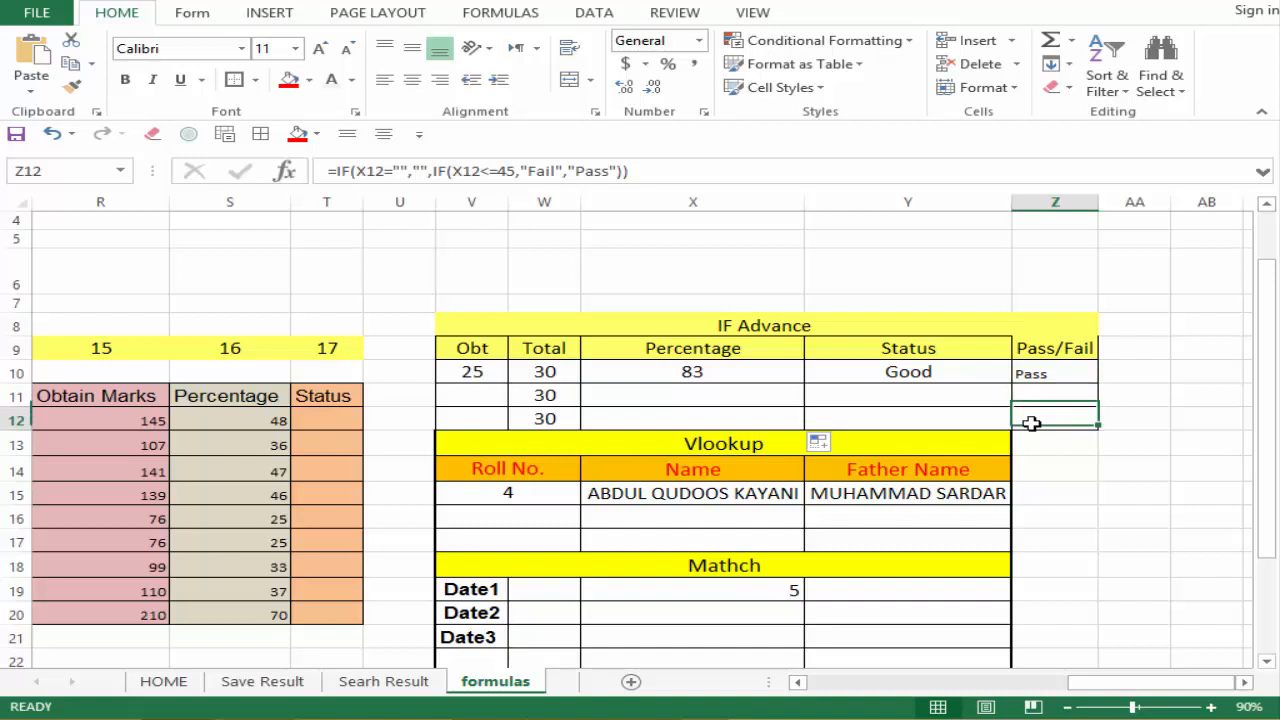
left_click(686, 397)
left_click(681, 414)
left_click(683, 397)
left_click(1052, 400)
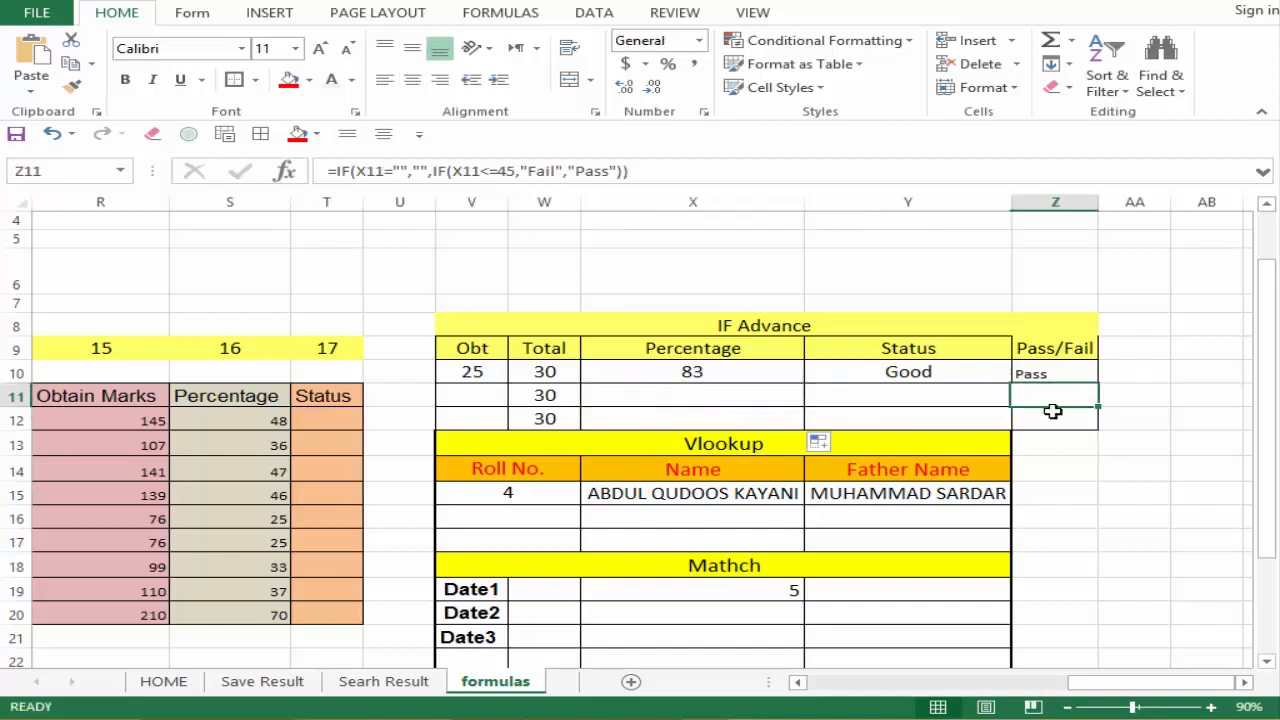
Enter obtained marks of 10 in V11 and 30 in V12 to test the formulas.
left_click(465, 398)
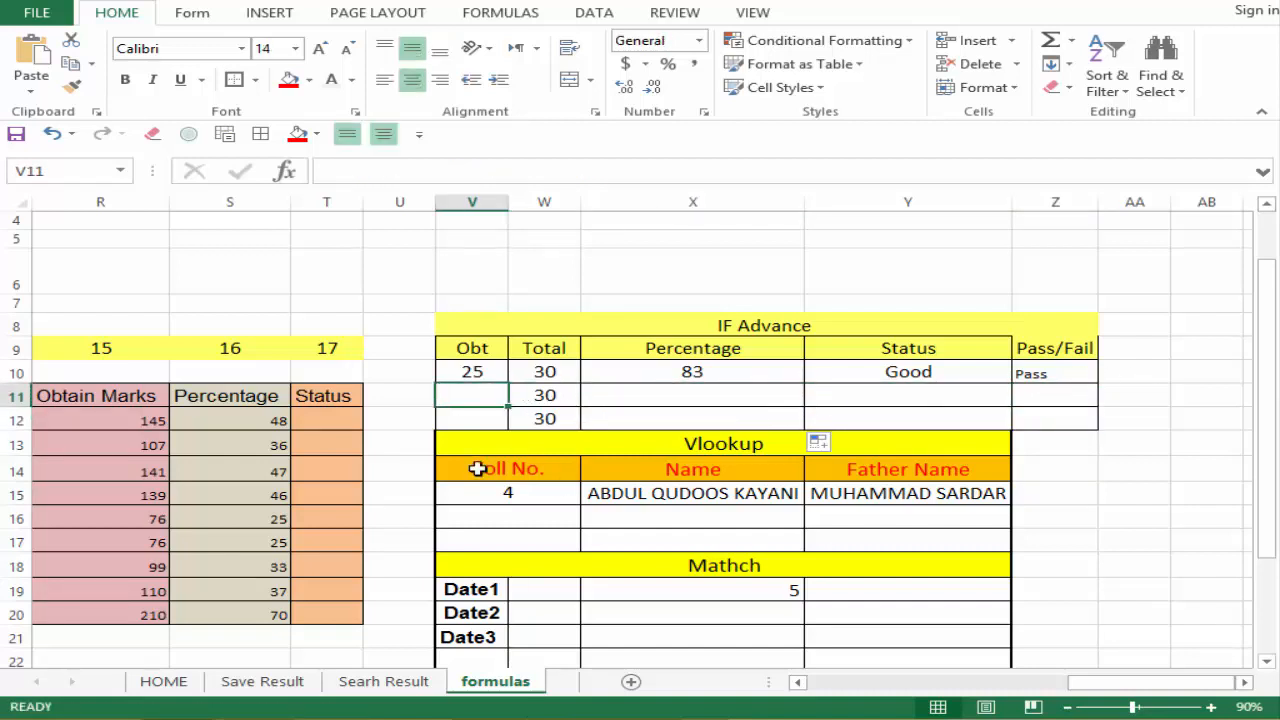
type("10")
key("Return")
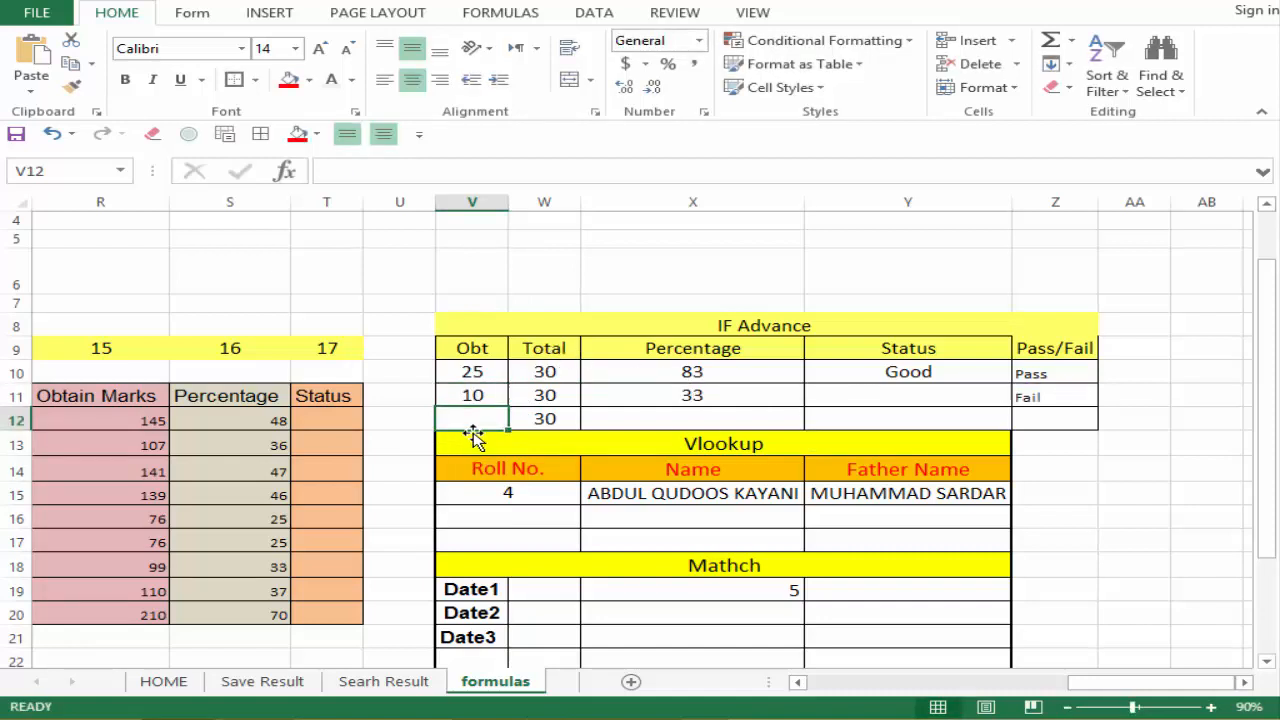
type("30")
key("Return")
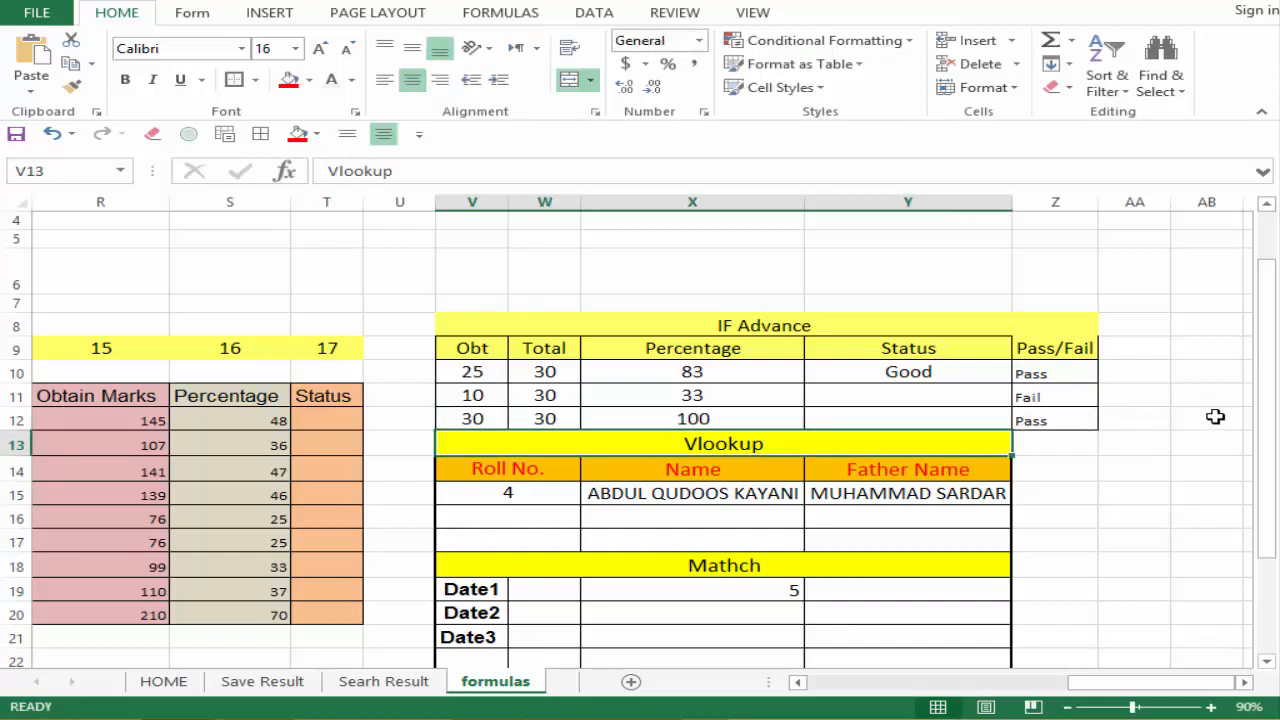
Examine the Match section's Date rows and the existing MATCH formula in X19.
left_click_drag(1275, 405, 1268, 440)
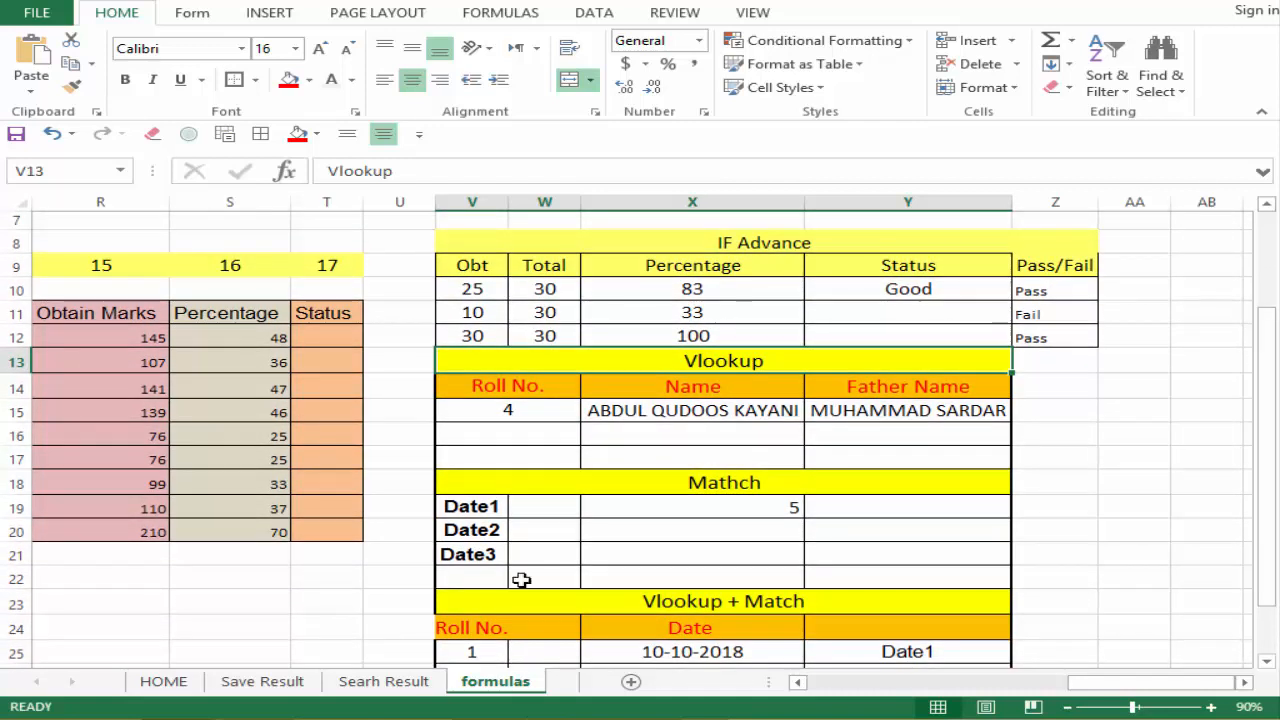
left_click(676, 484)
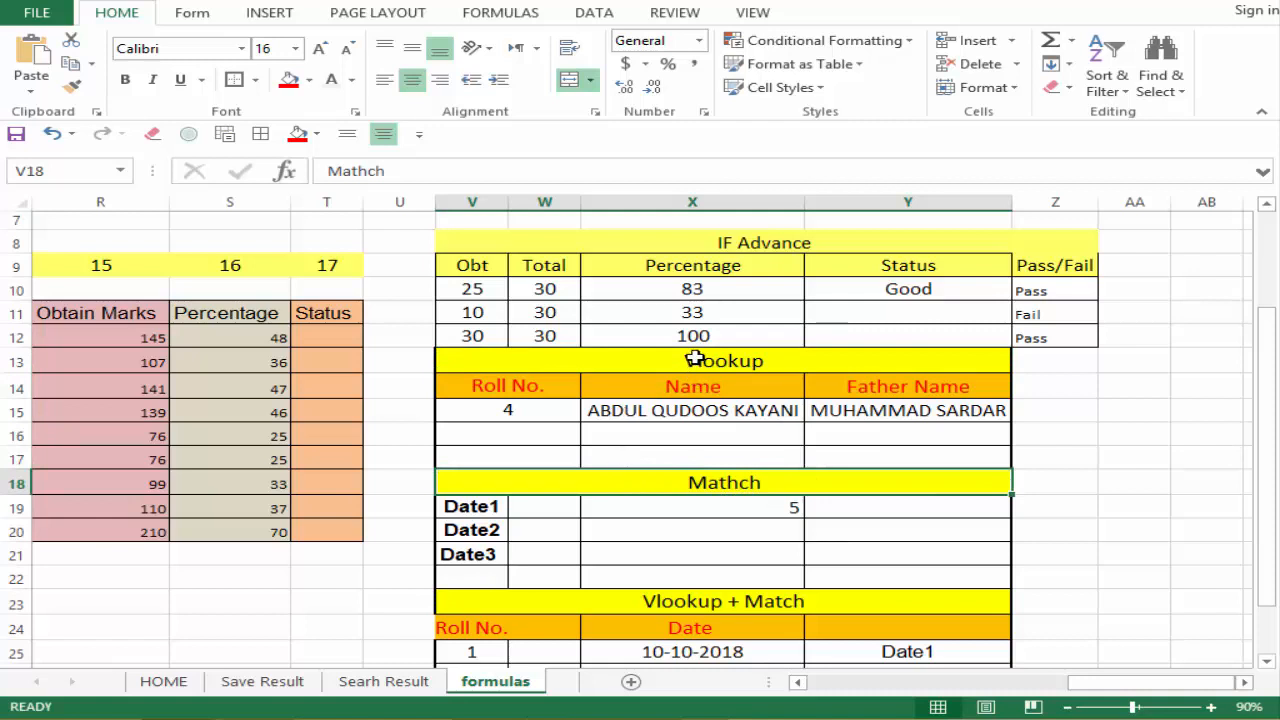
left_click(687, 510)
left_click(711, 552)
left_click(711, 531)
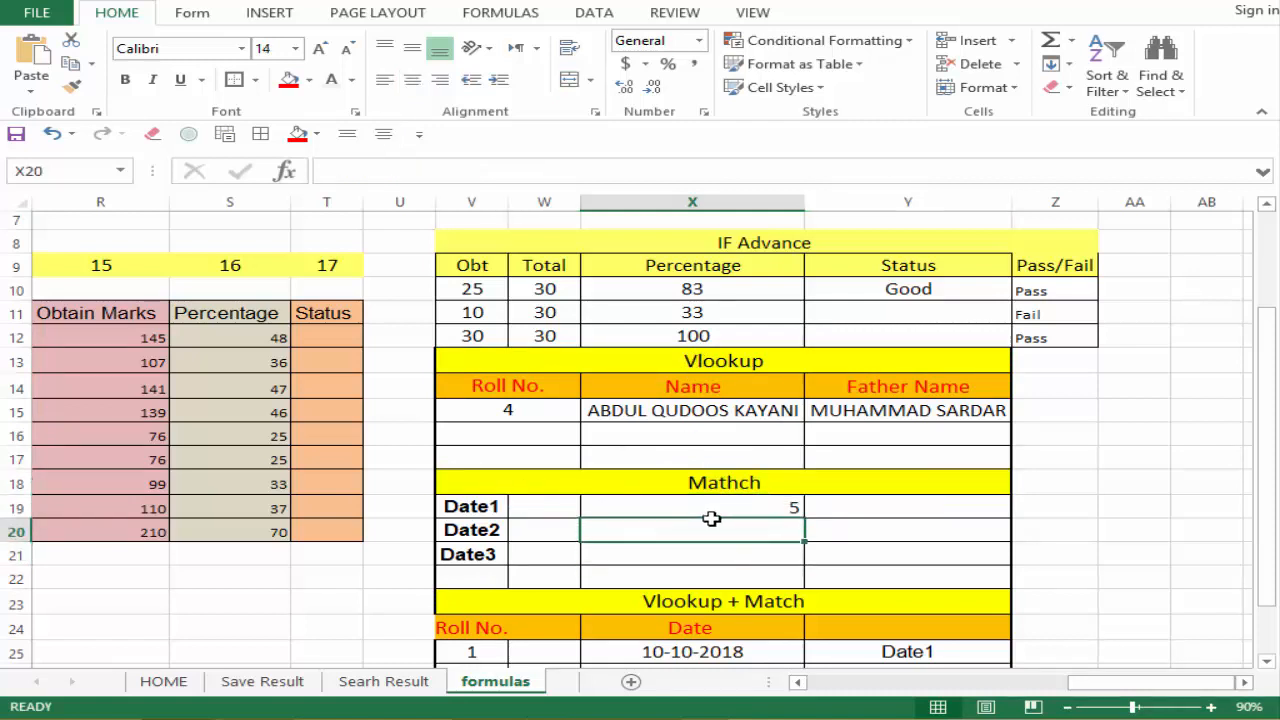
left_click(719, 508)
Compare the row 11 headers of the student table with the column numbers in row 9, from Roll No onward.
left_click_drag(1143, 684, 910, 703)
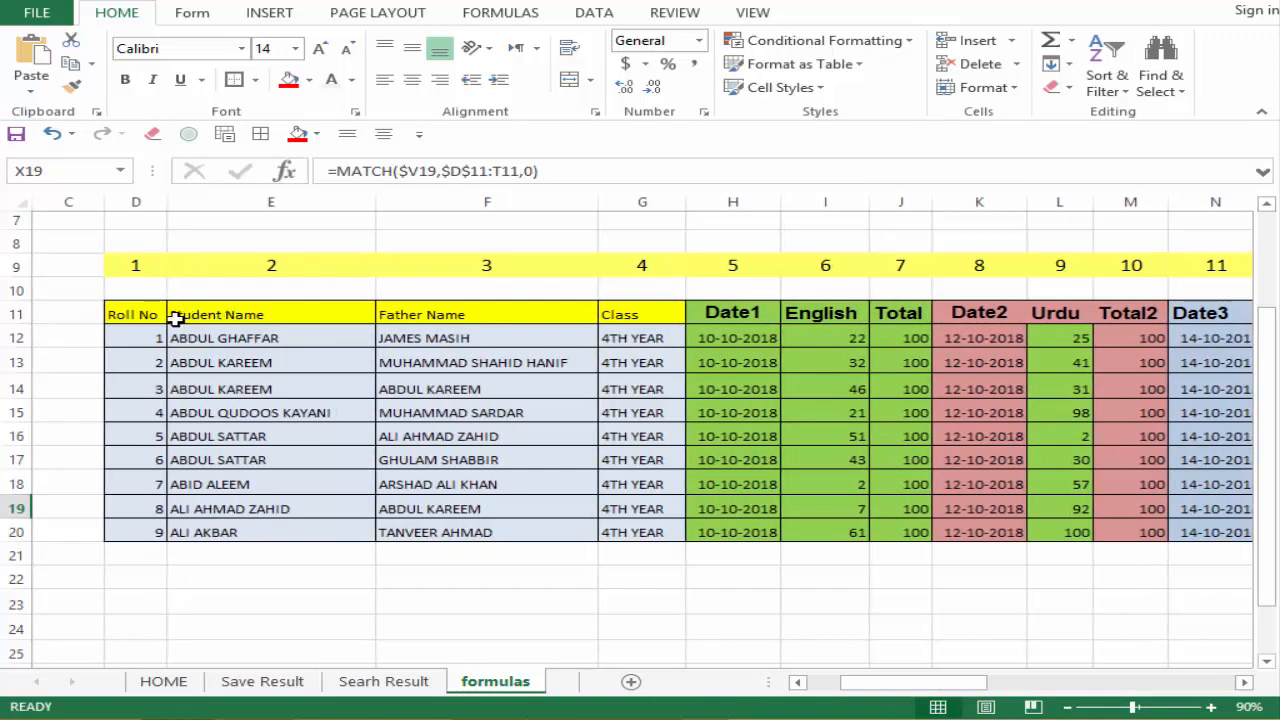
left_click(134, 312)
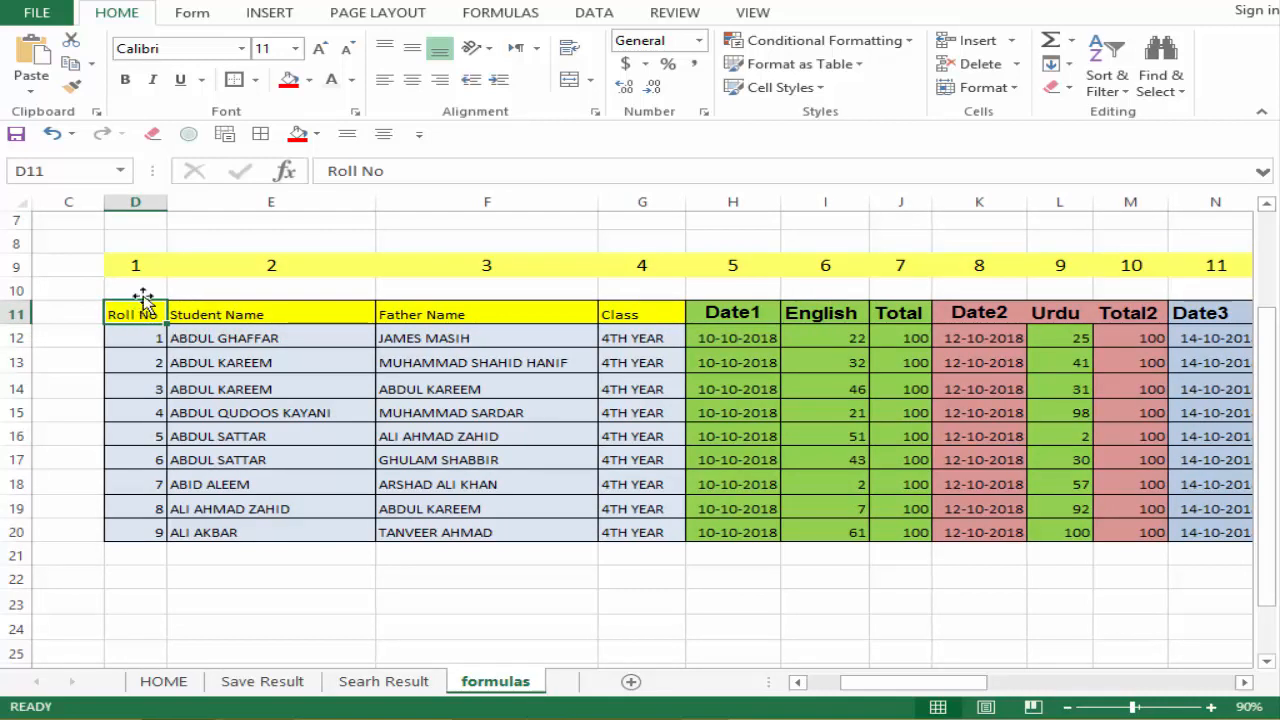
left_click_drag(145, 264, 146, 314)
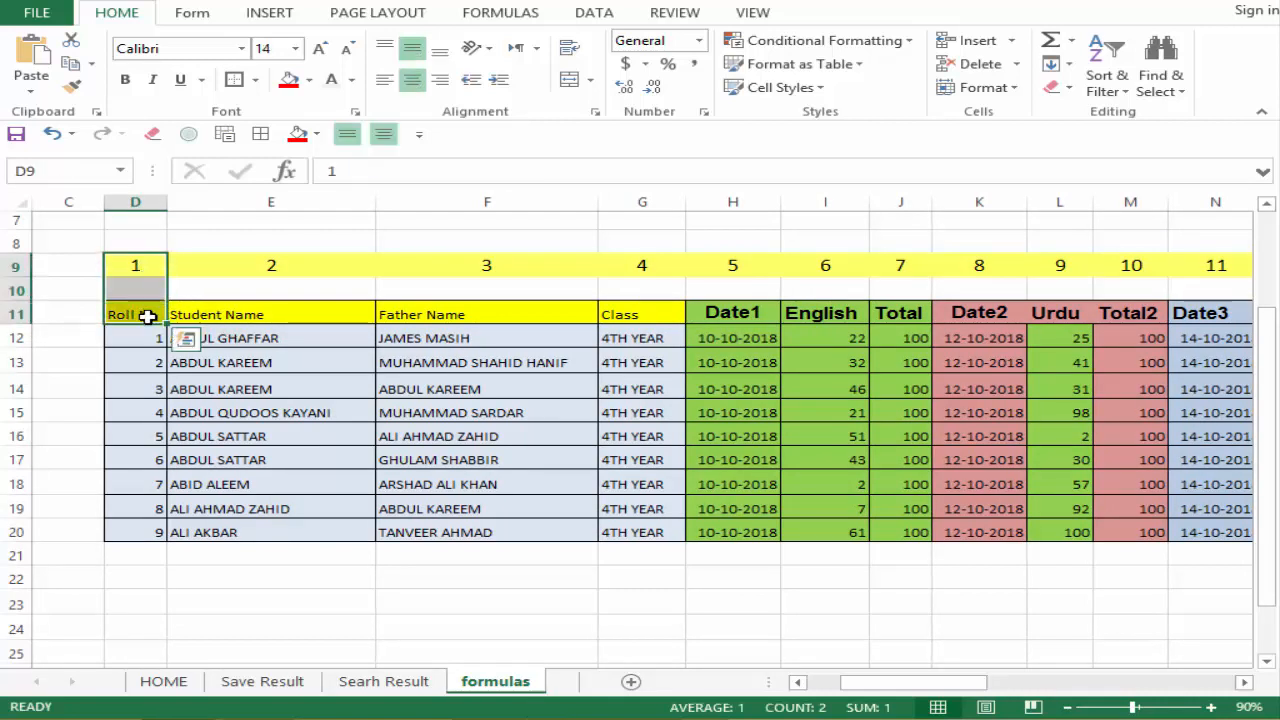
left_click(145, 273)
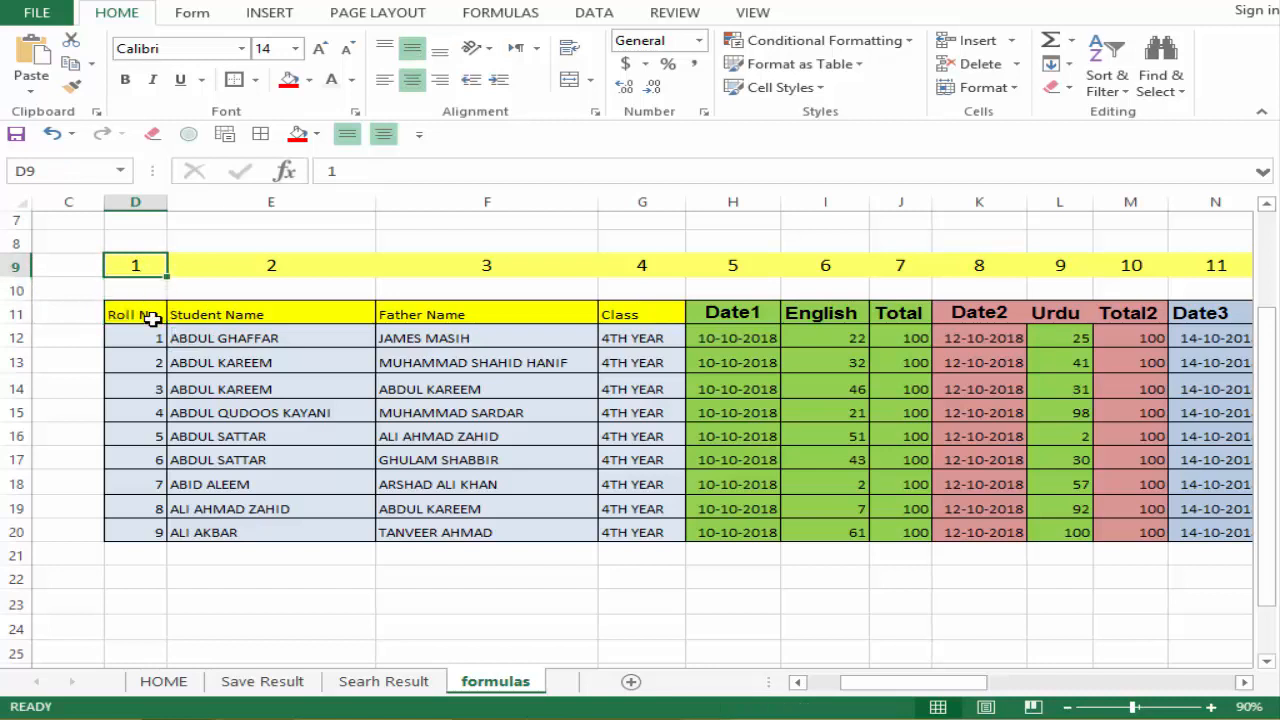
left_click_drag(140, 316, 330, 336)
left_click(246, 408)
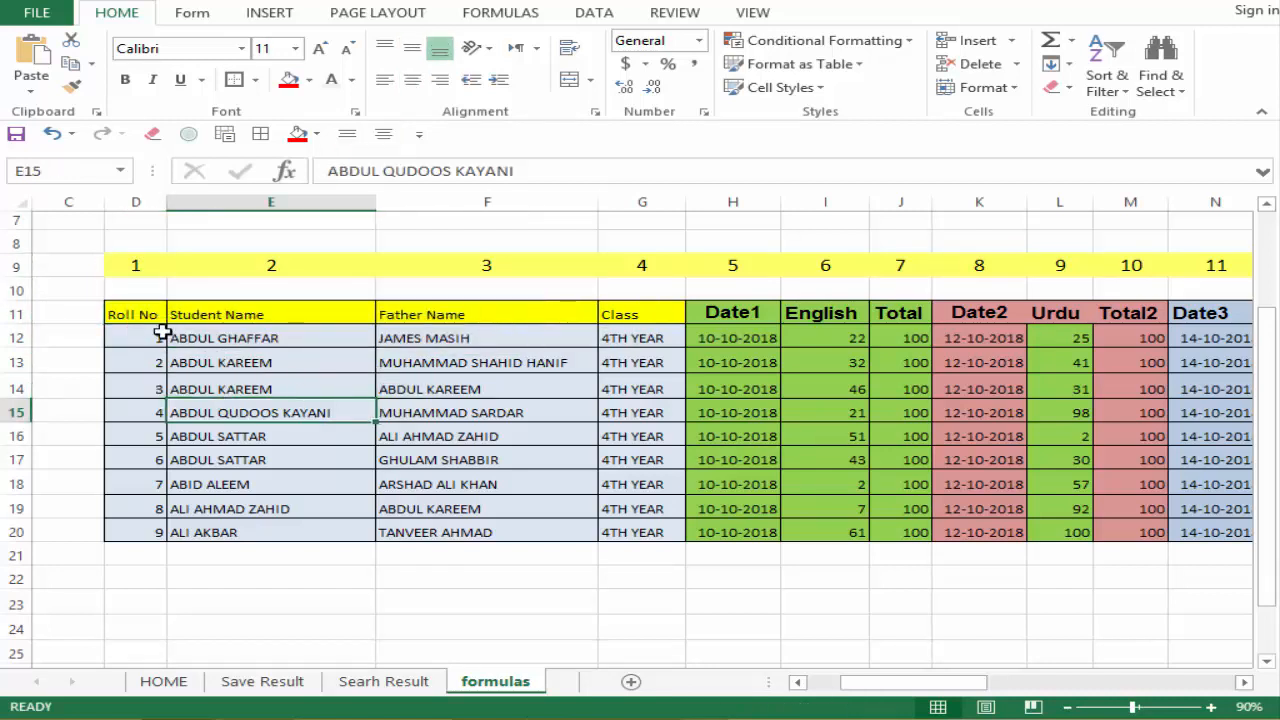
left_click(134, 316)
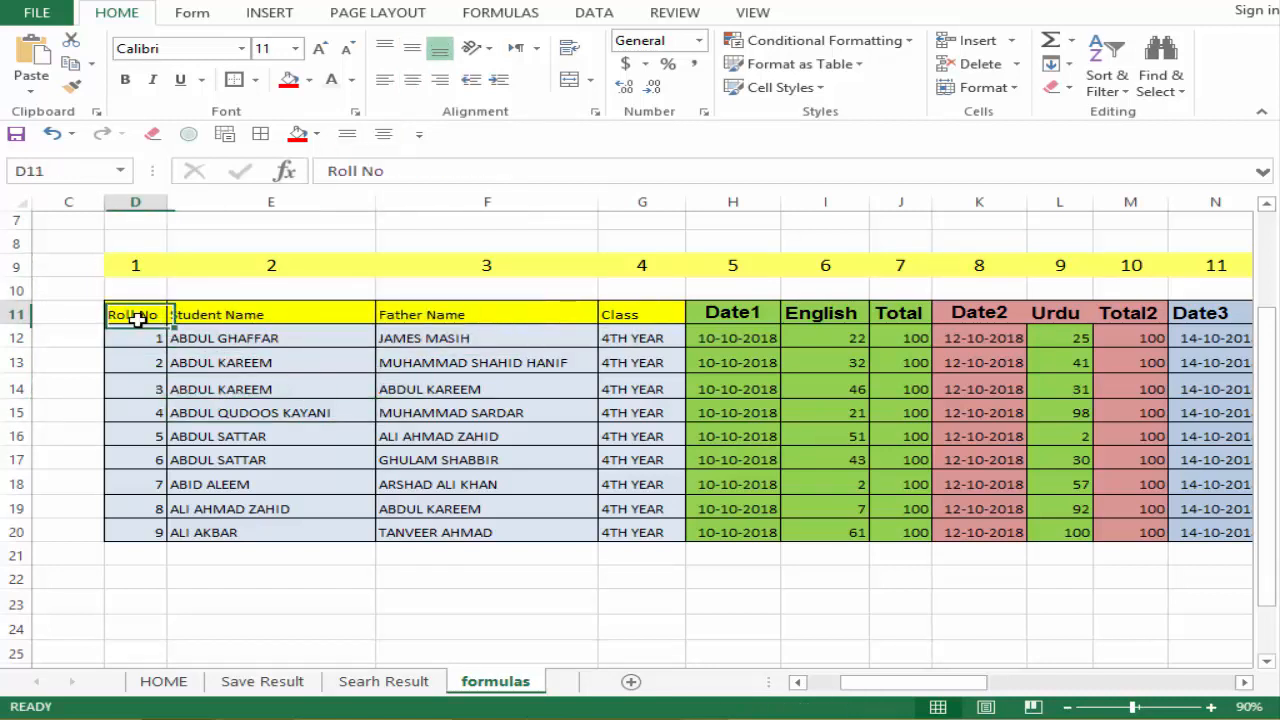
left_click(145, 261)
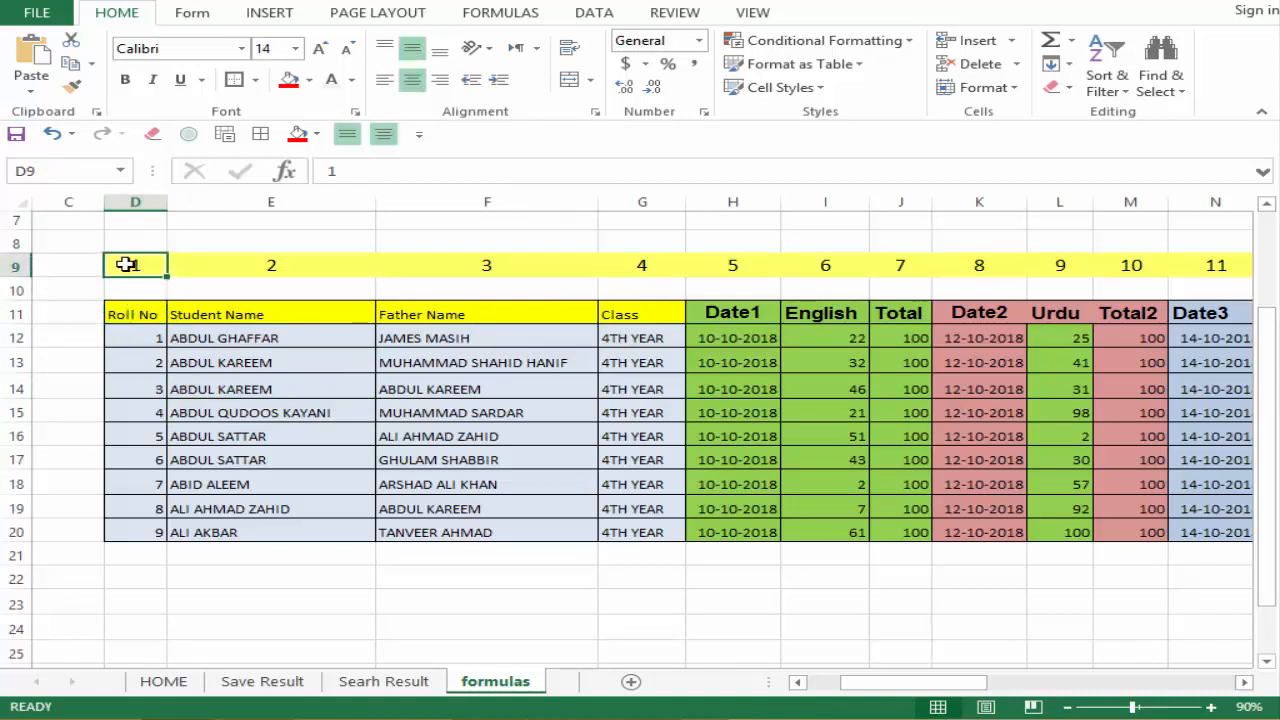
left_click(212, 312)
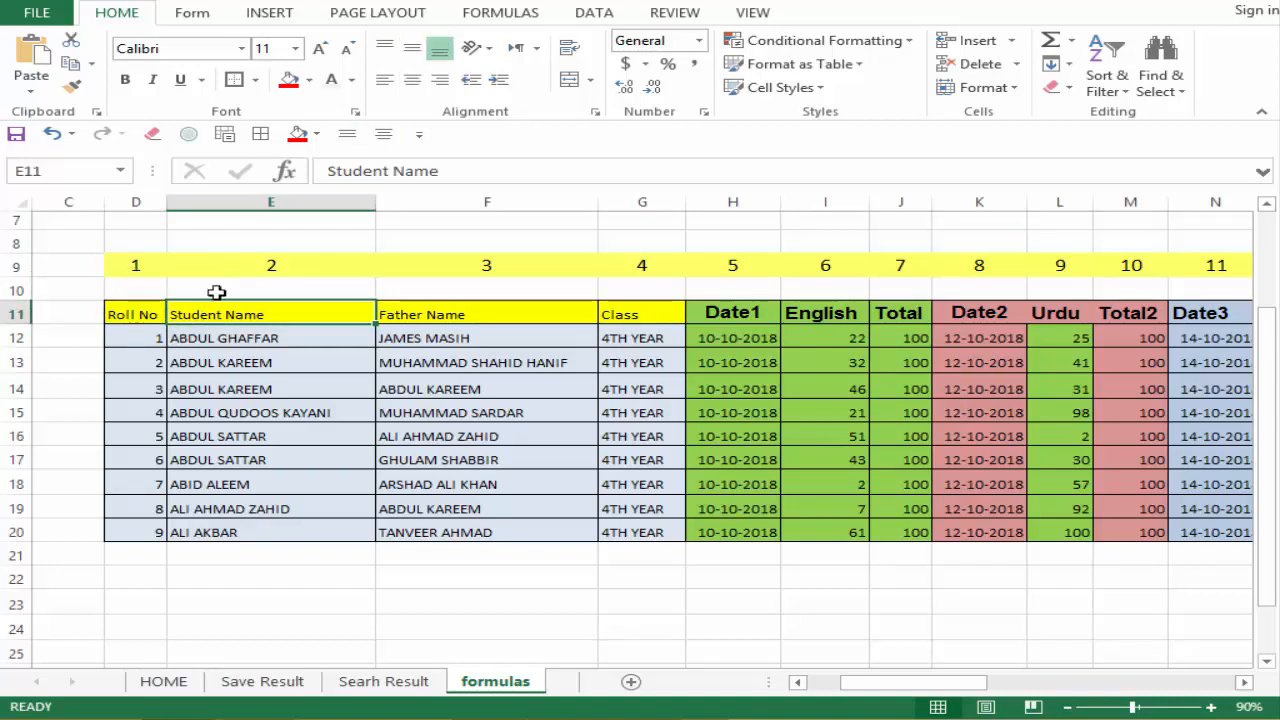
left_click(457, 314)
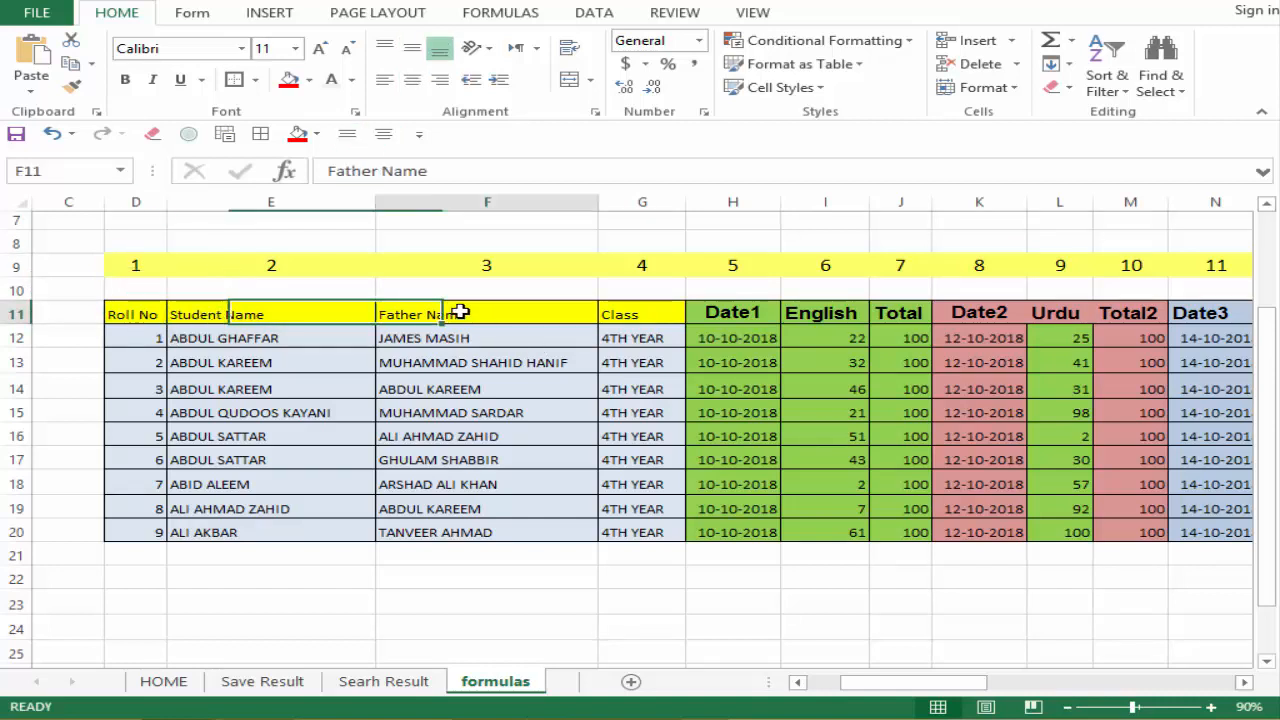
left_click(480, 265)
left_click(478, 316)
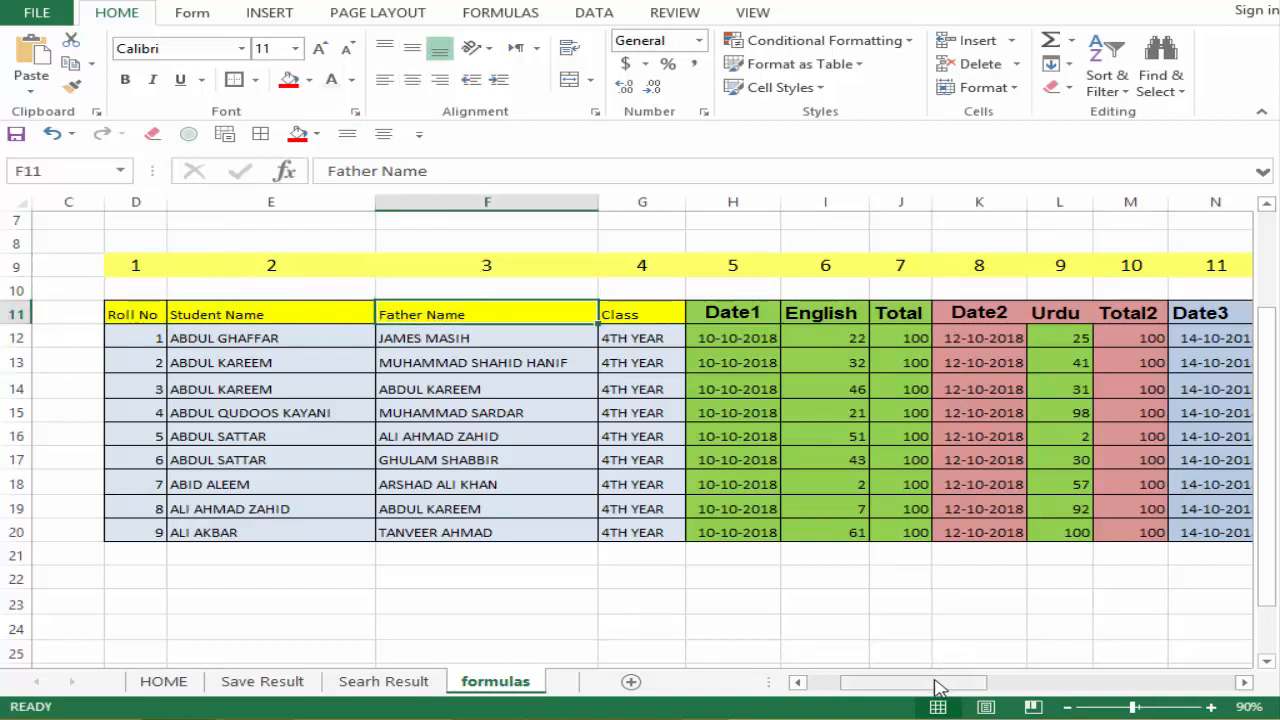
left_click_drag(941, 683, 1027, 683)
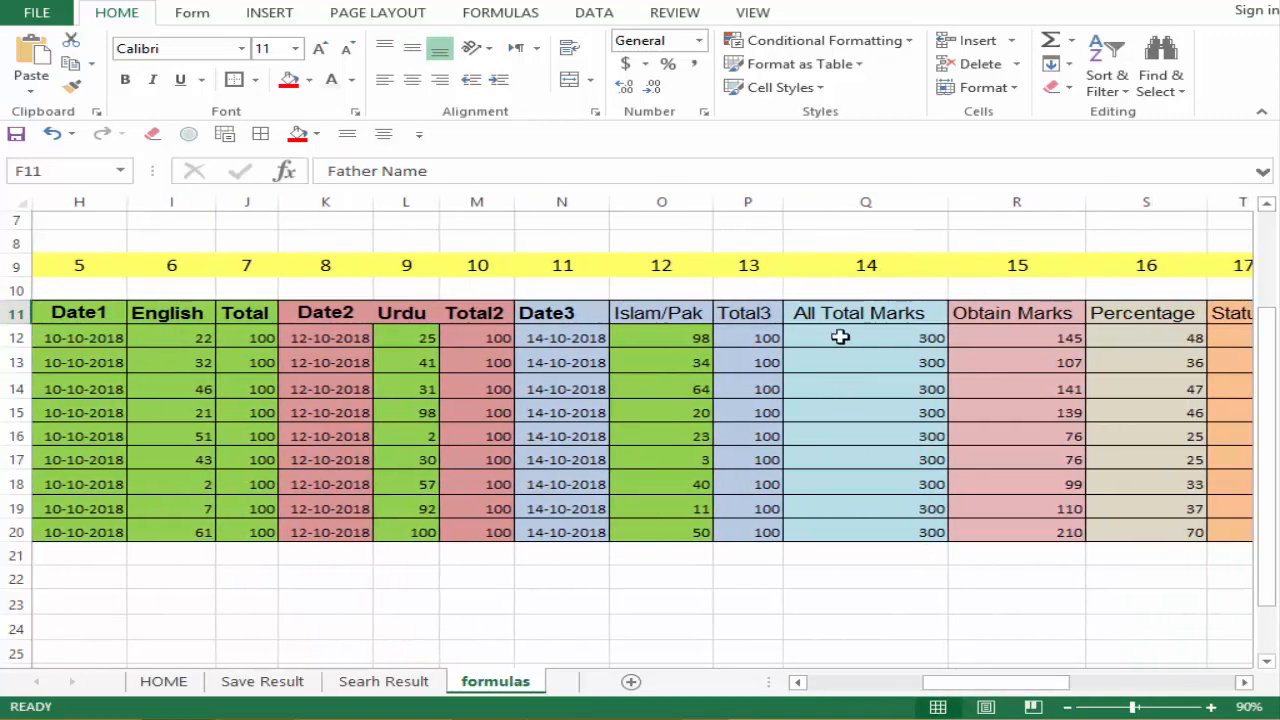
Compare the All Total Marks and Status headers in row 11 with their column numbers in row 9.
left_click(858, 316)
left_click(864, 264)
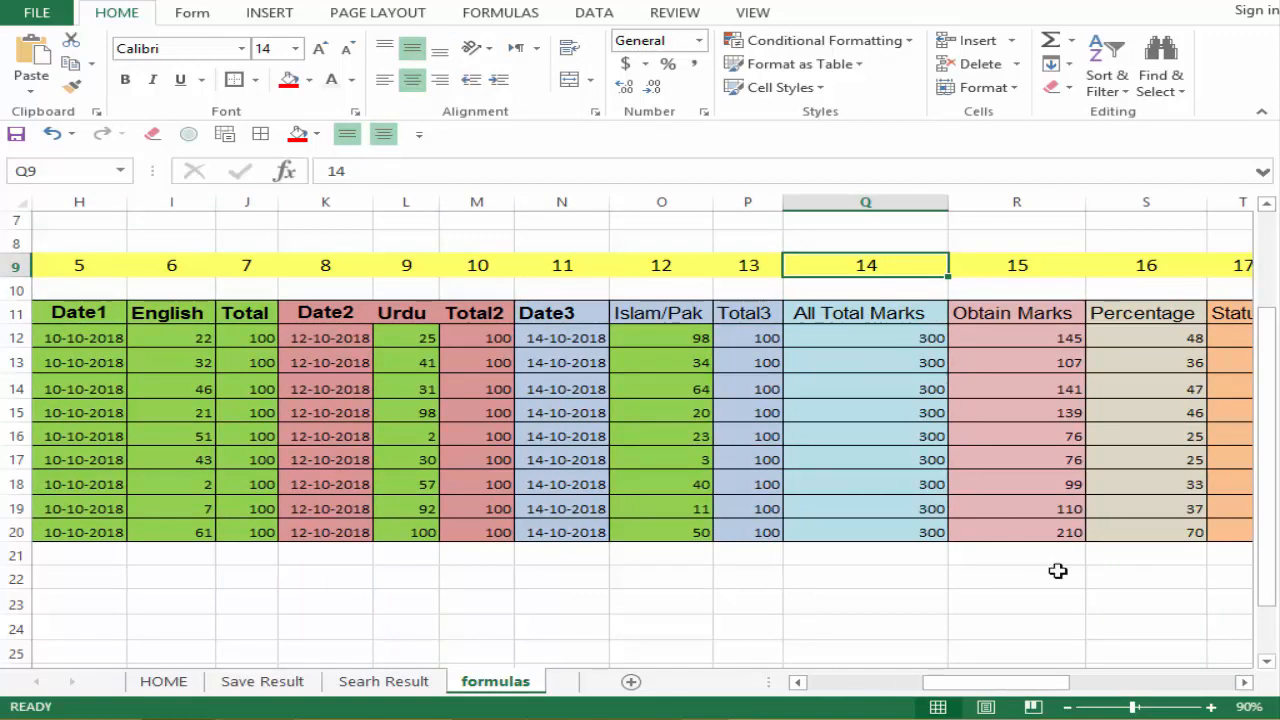
left_click_drag(1035, 683, 1060, 683)
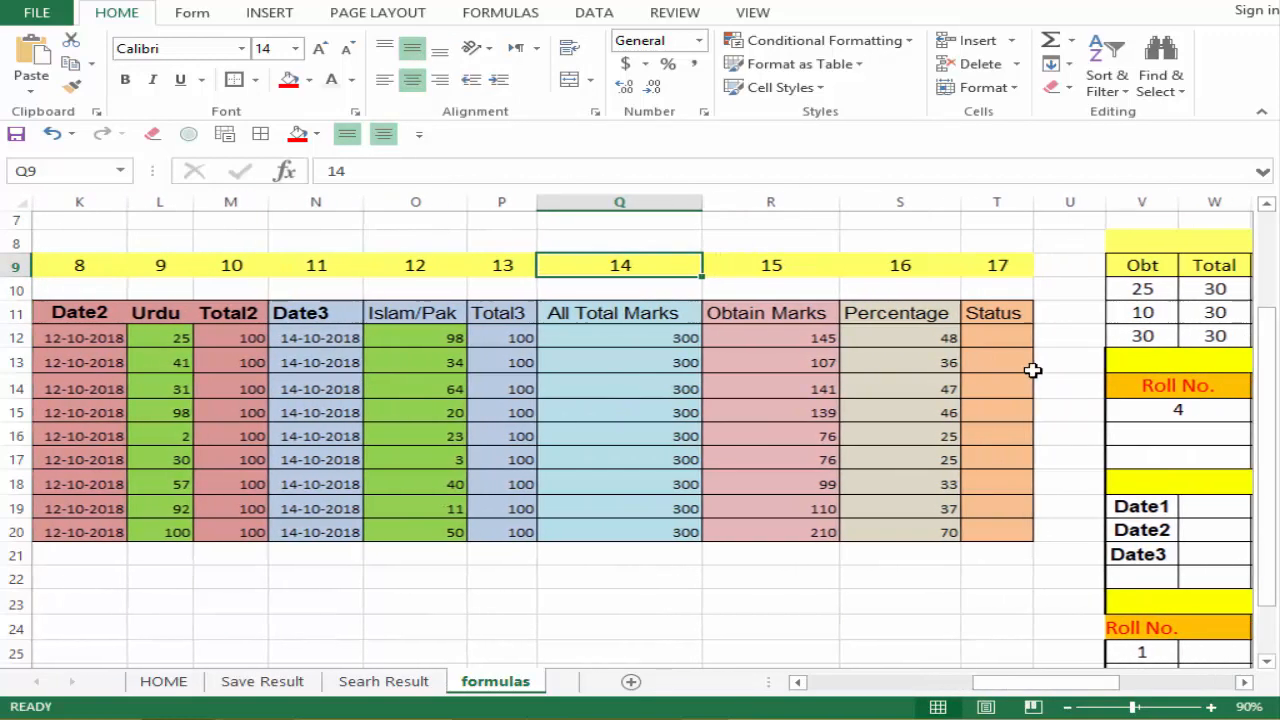
left_click(1003, 313)
left_click(995, 265)
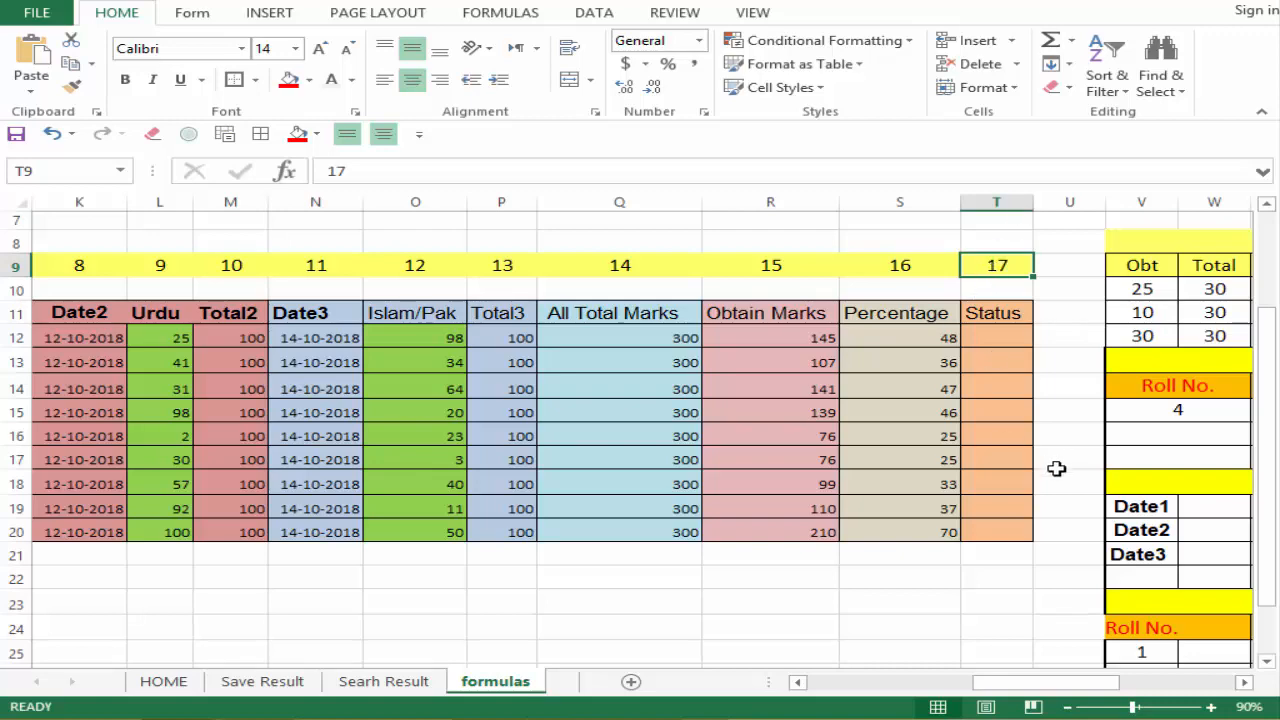
Compare the Date1, Date2 and Date3 headers in row 11 with their column numbers in row 9.
left_click_drag(1057, 686, 973, 686)
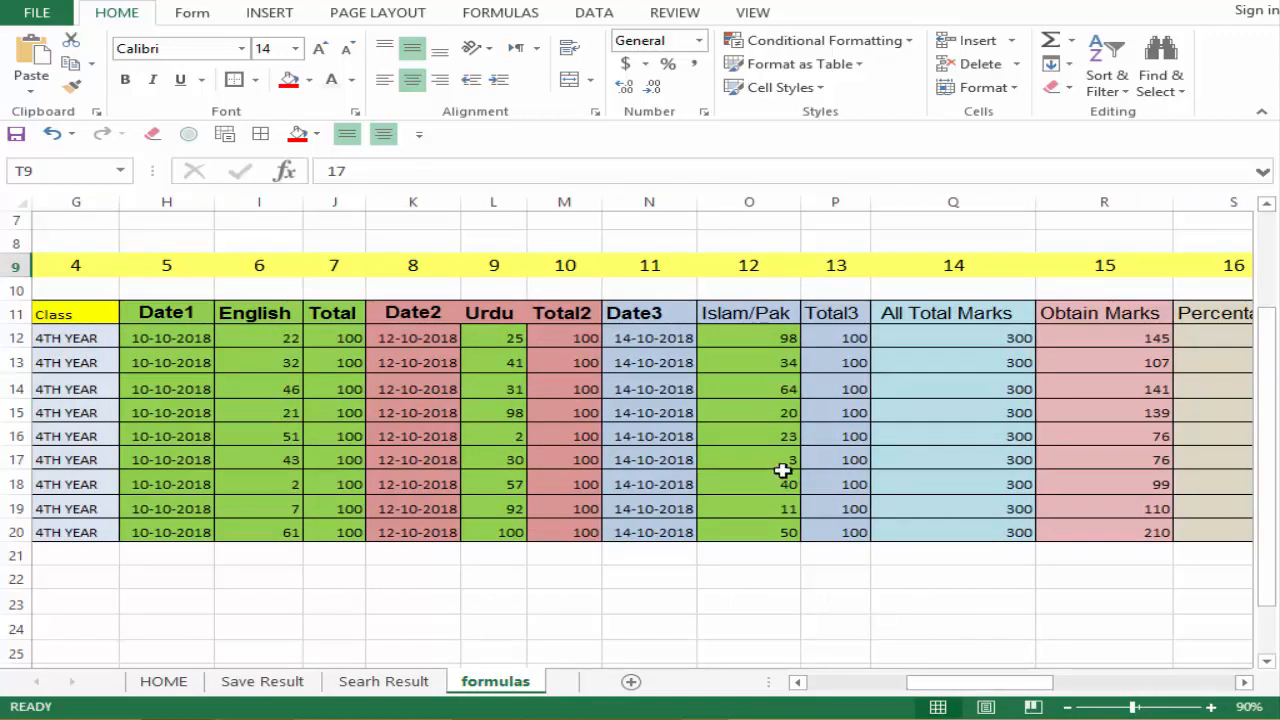
left_click(186, 316)
left_click(186, 266)
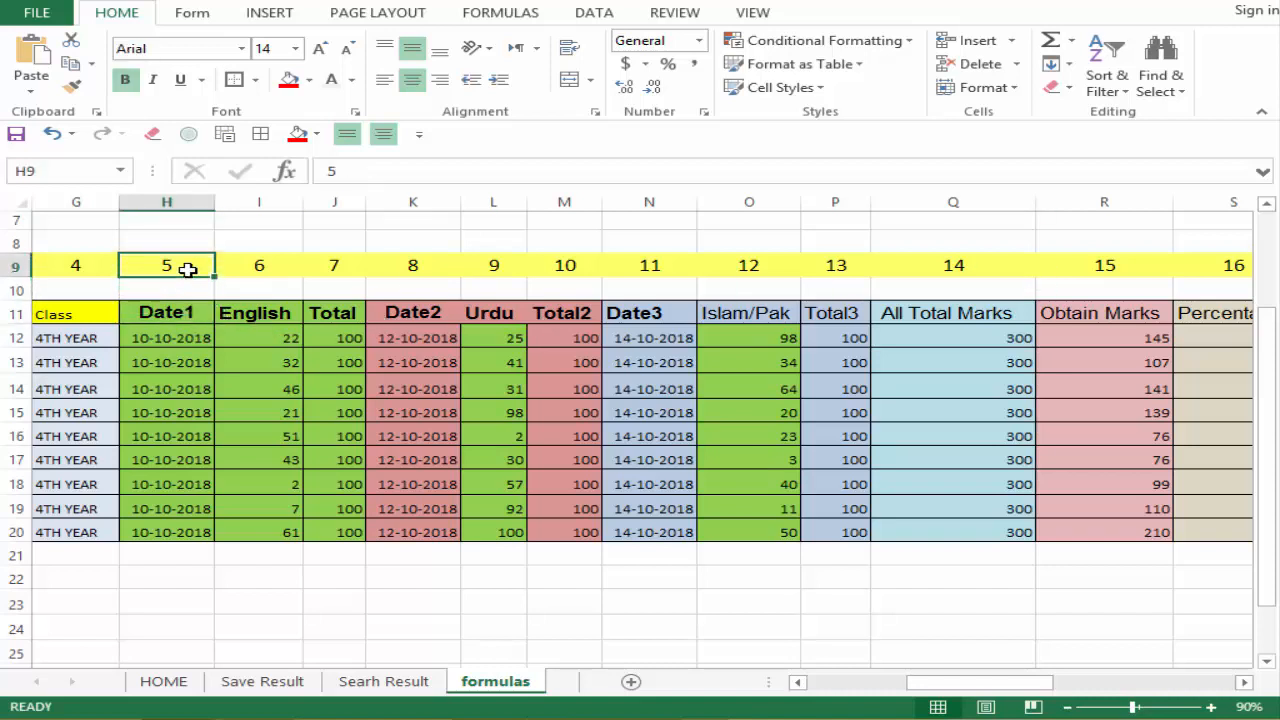
left_click(424, 307)
left_click(391, 264)
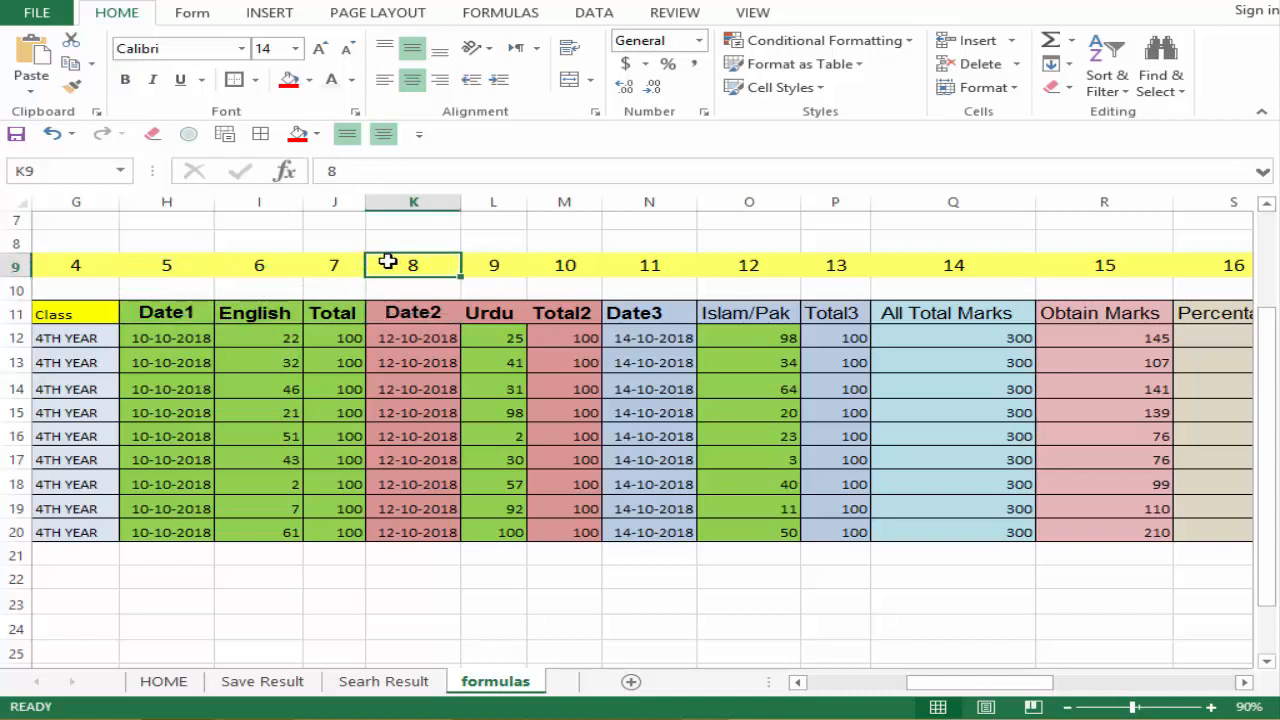
left_click(657, 316)
left_click(651, 266)
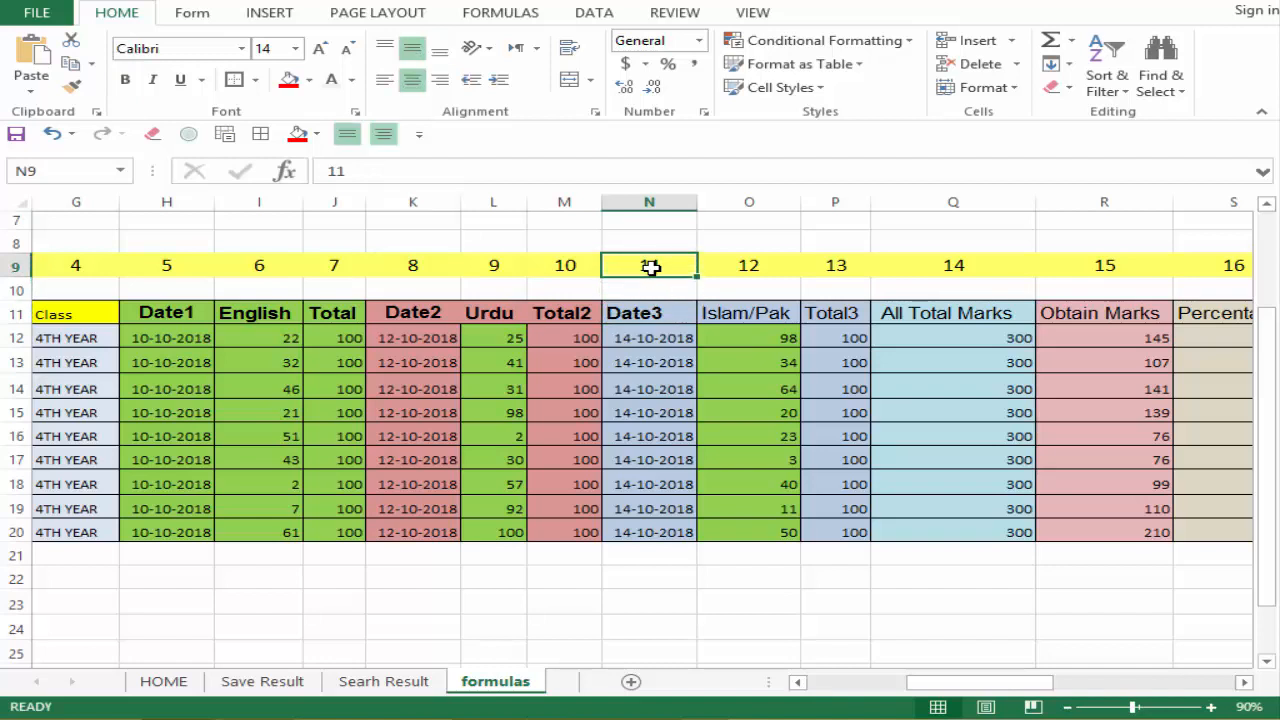
left_click(818, 315)
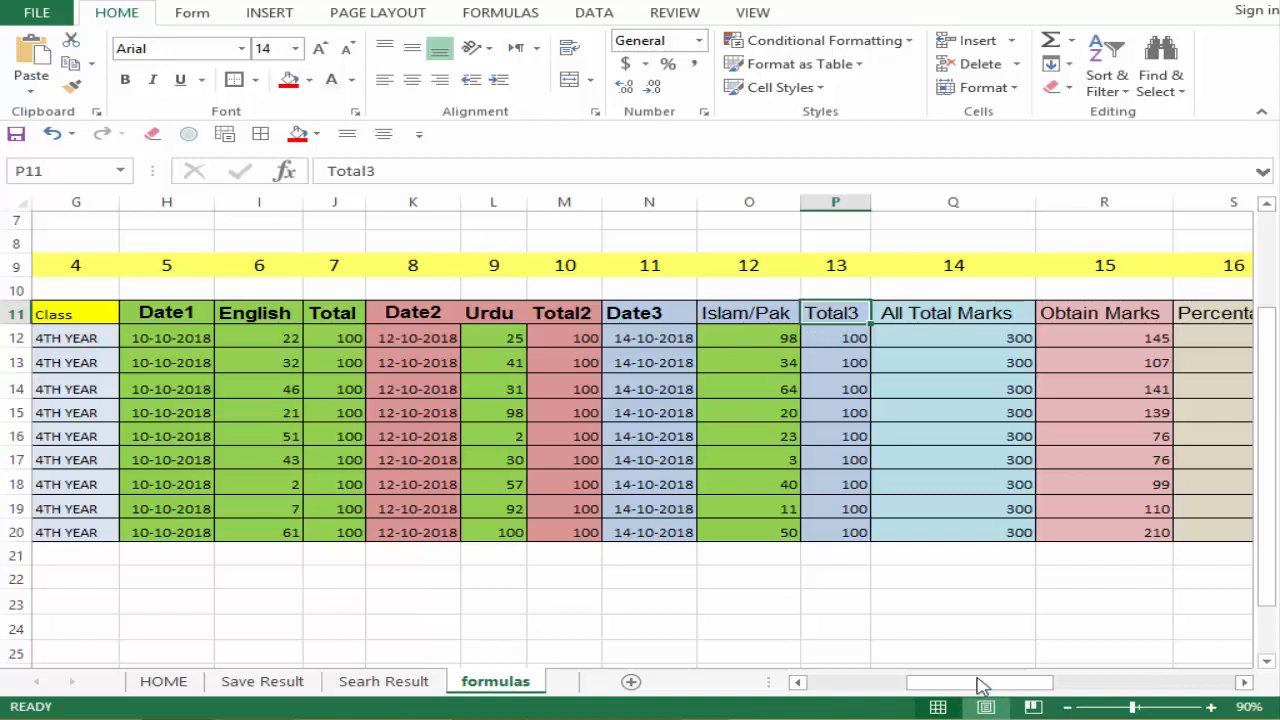
Clear the column numbers in row 9 above the student table and undo the deletion.
left_click_drag(980, 688, 1137, 692)
left_click(975, 532)
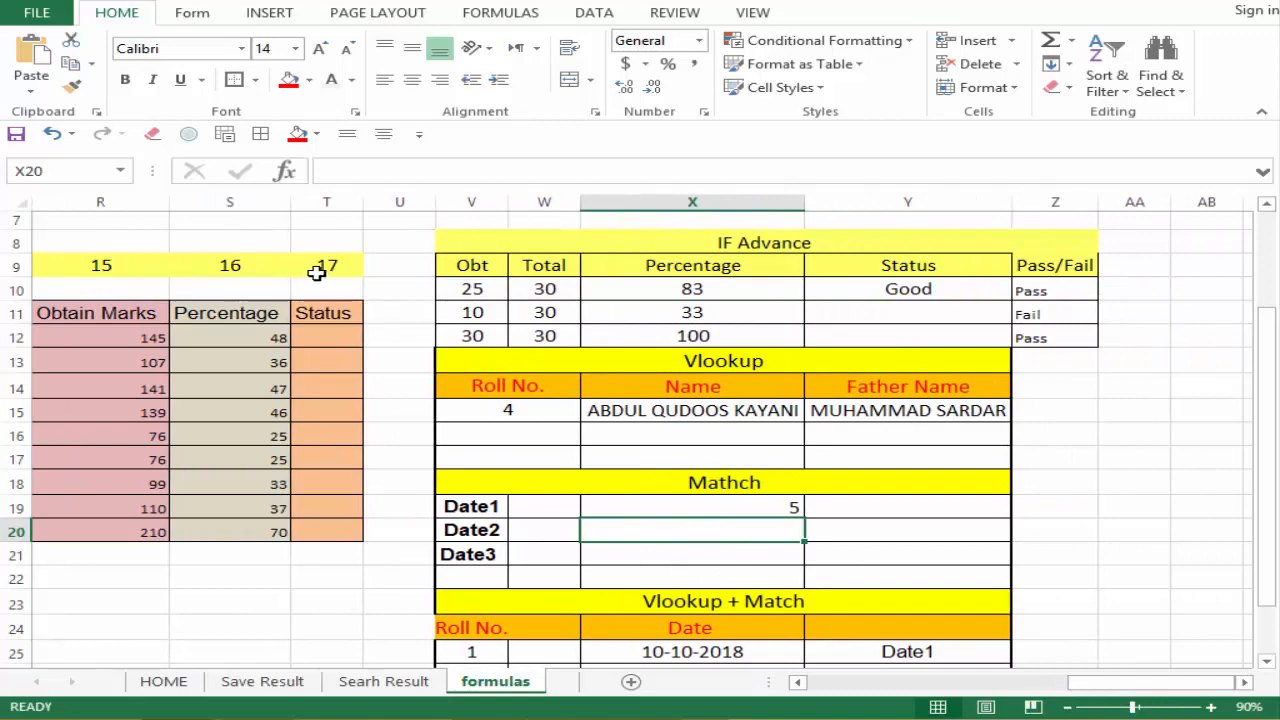
left_click_drag(325, 265, 210, 290)
scroll(262, 300, "right", 5)
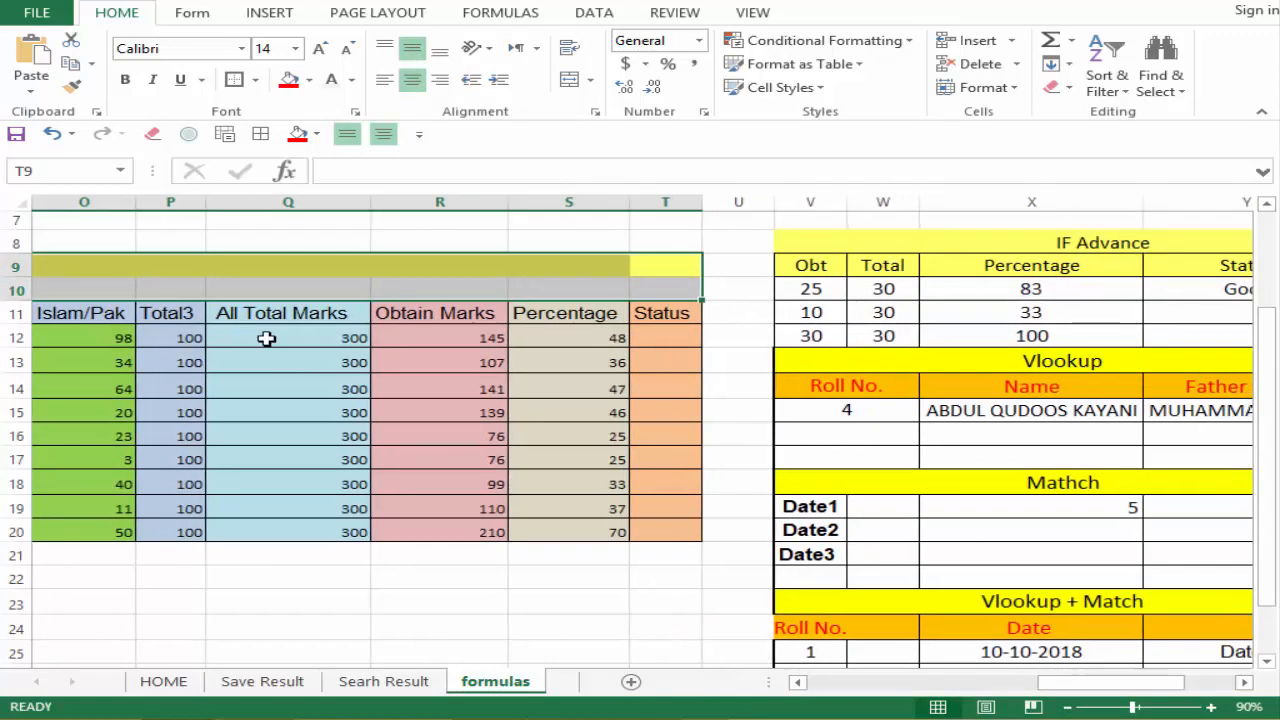
left_click(560, 434)
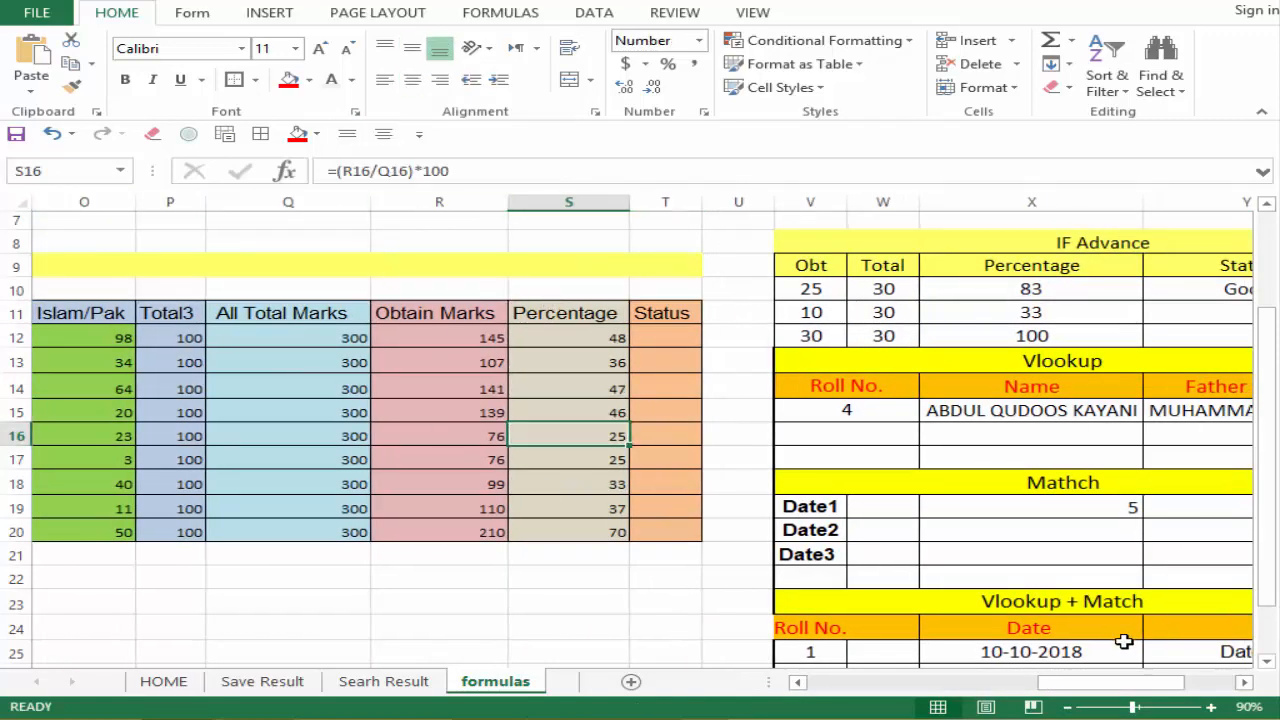
left_click_drag(1099, 685, 1128, 686)
key("ctrl+z")
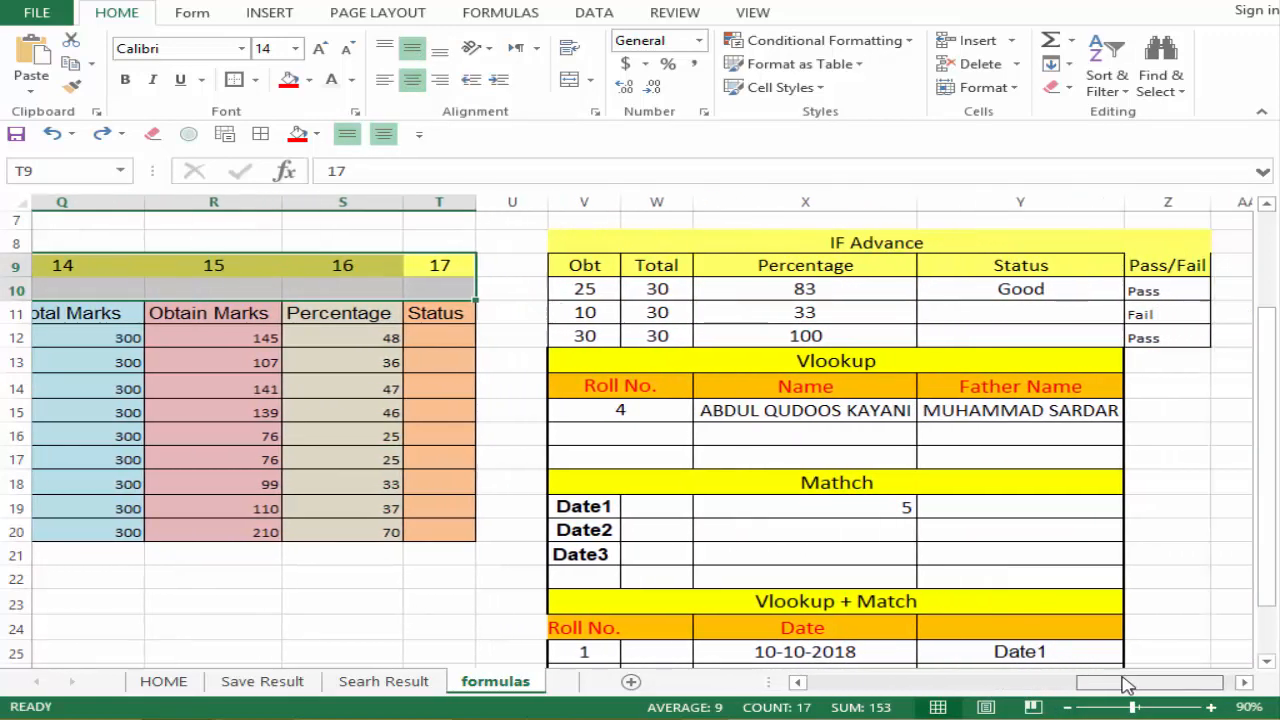
Begin a MATCH formula in X20 with the Date2 label in V20 as the lookup value.
left_click(900, 527)
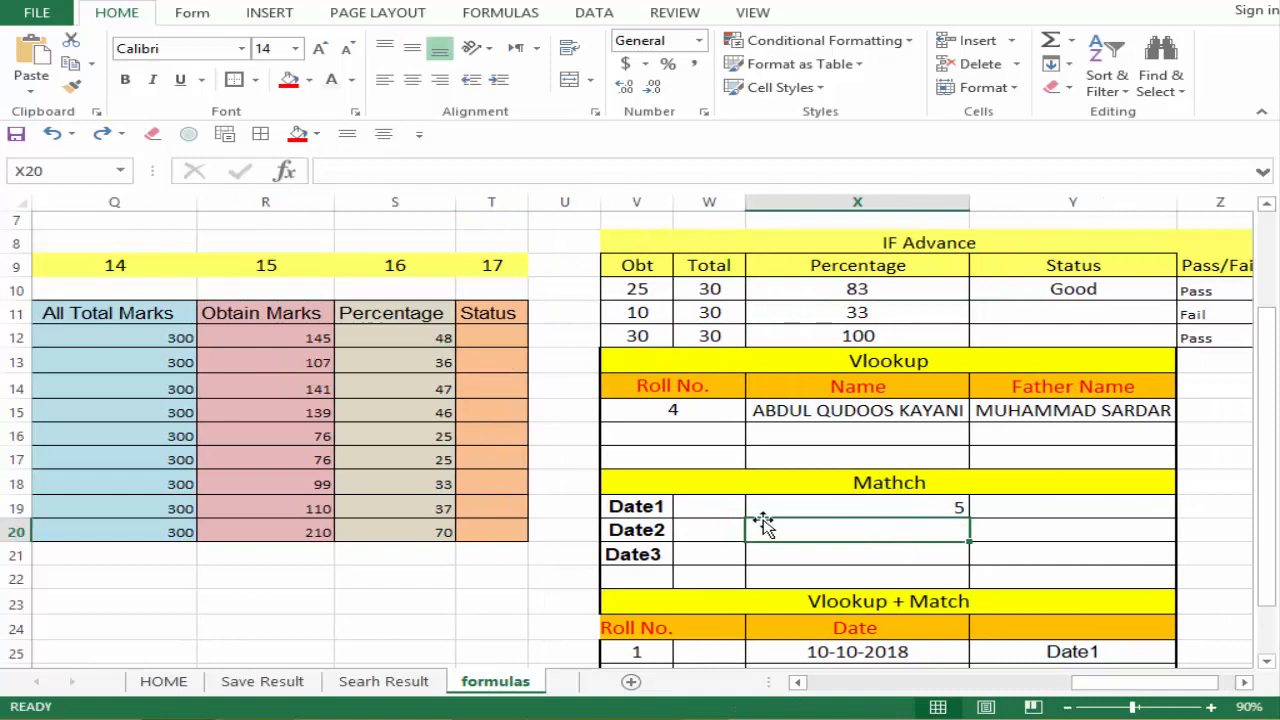
type("=")
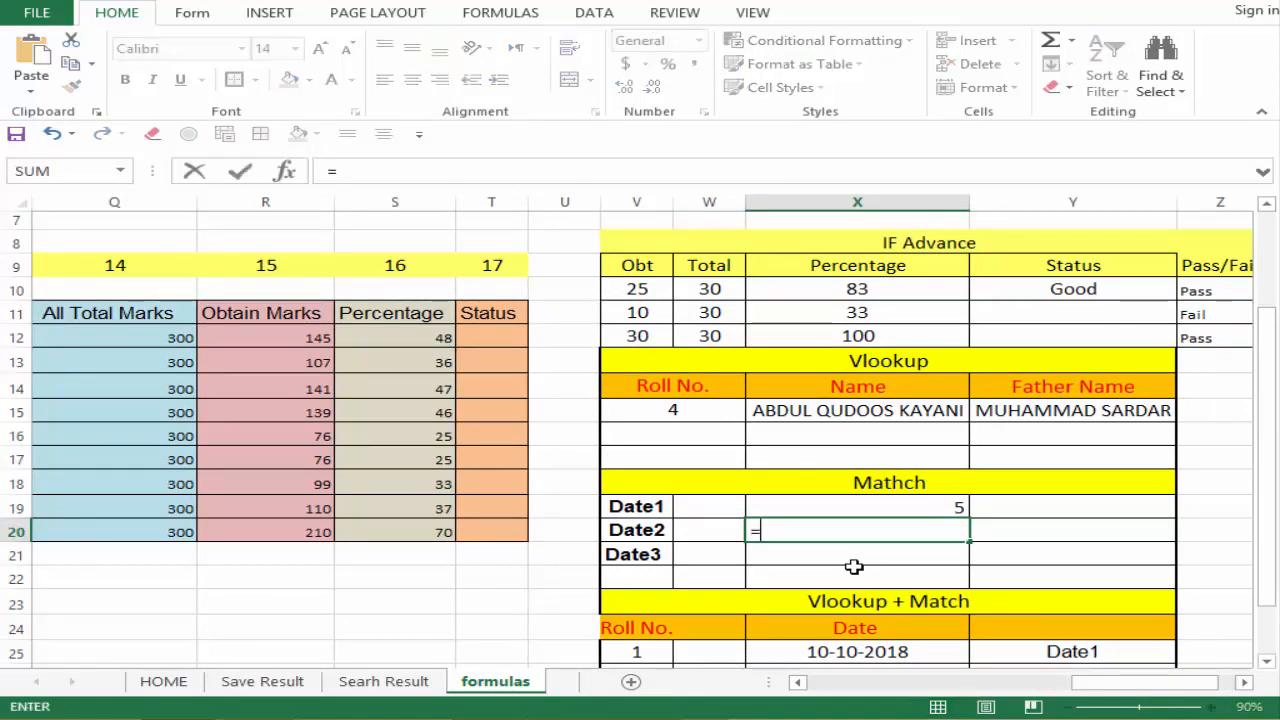
type("mat")
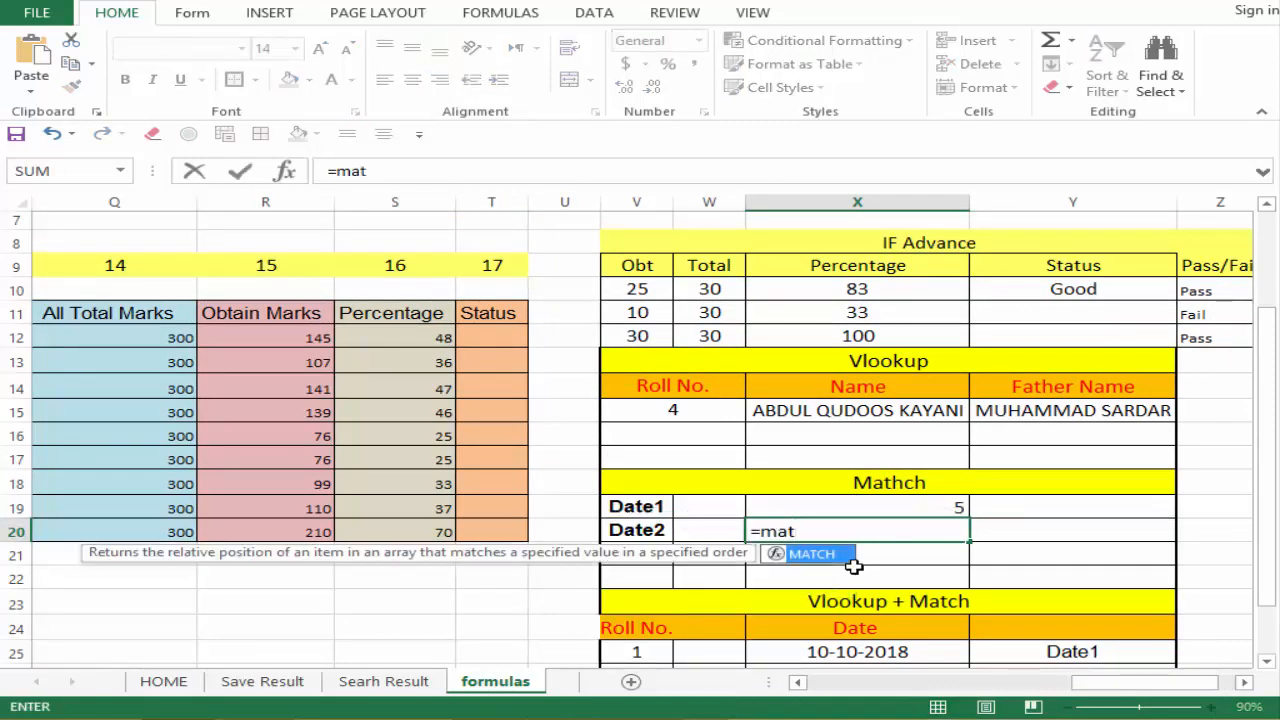
type("ch(")
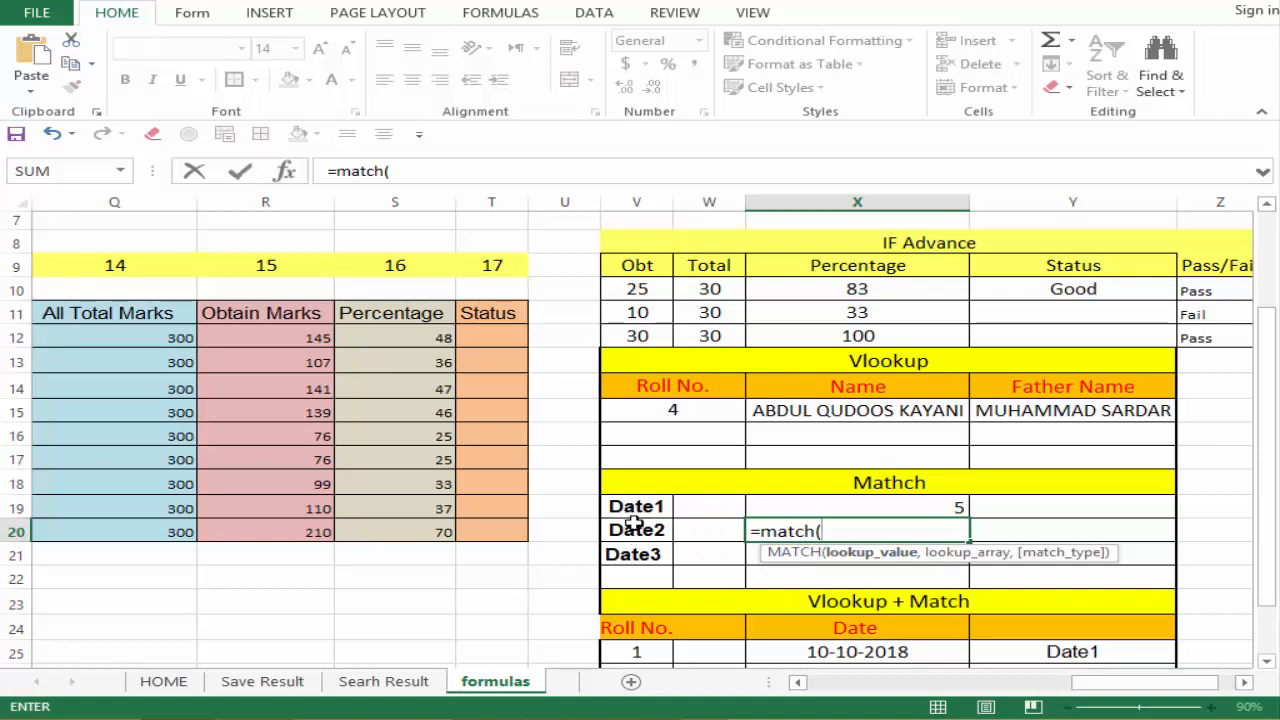
left_click_drag(1114, 686, 1008, 686)
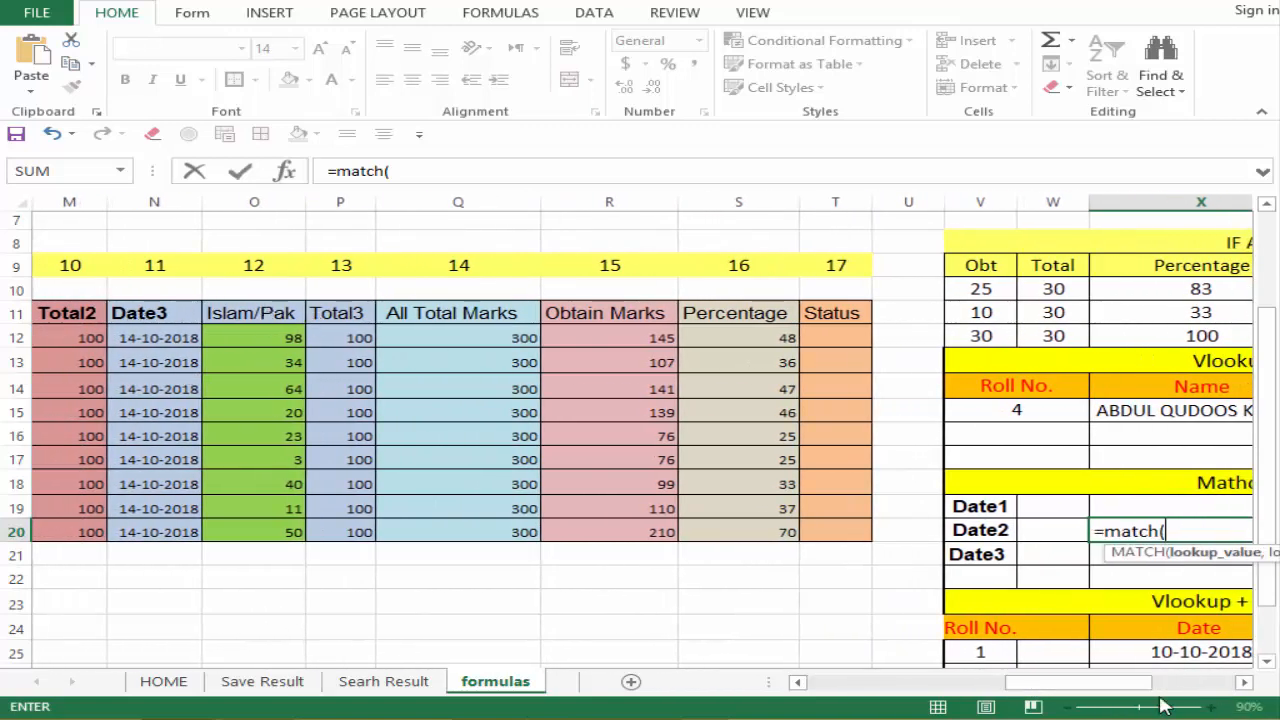
left_click_drag(1089, 688, 1178, 706)
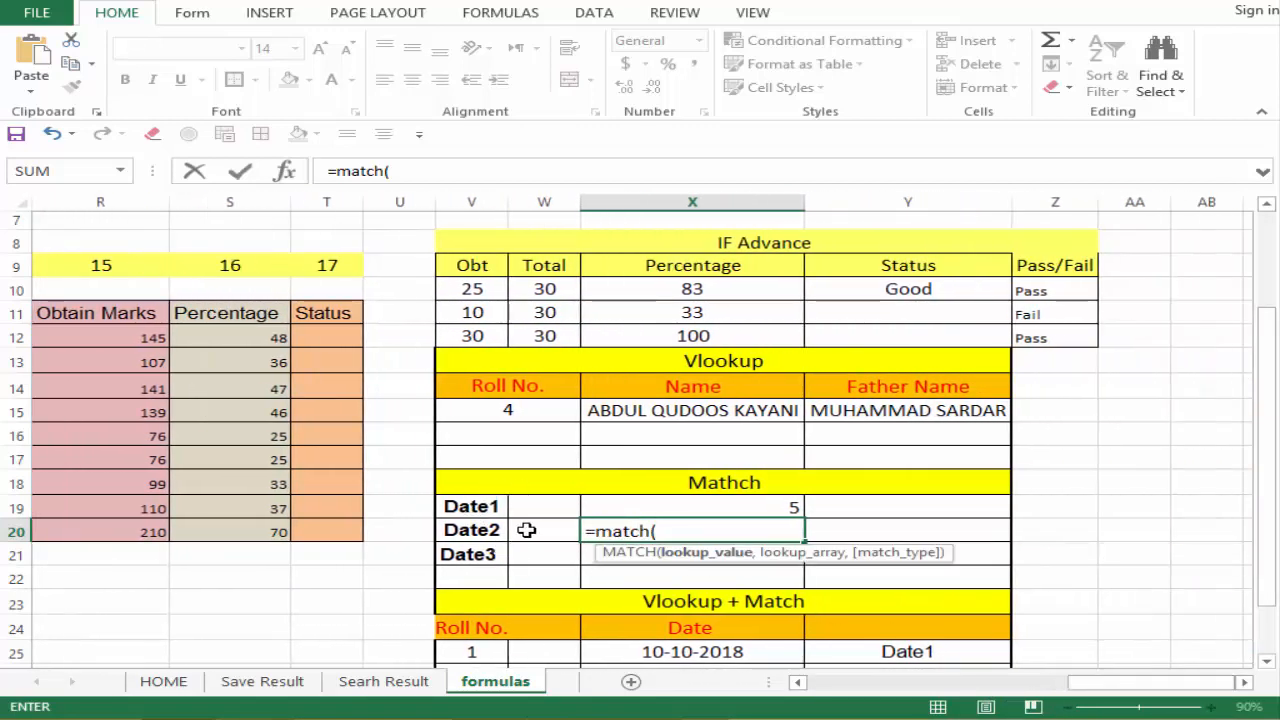
left_click(460, 533)
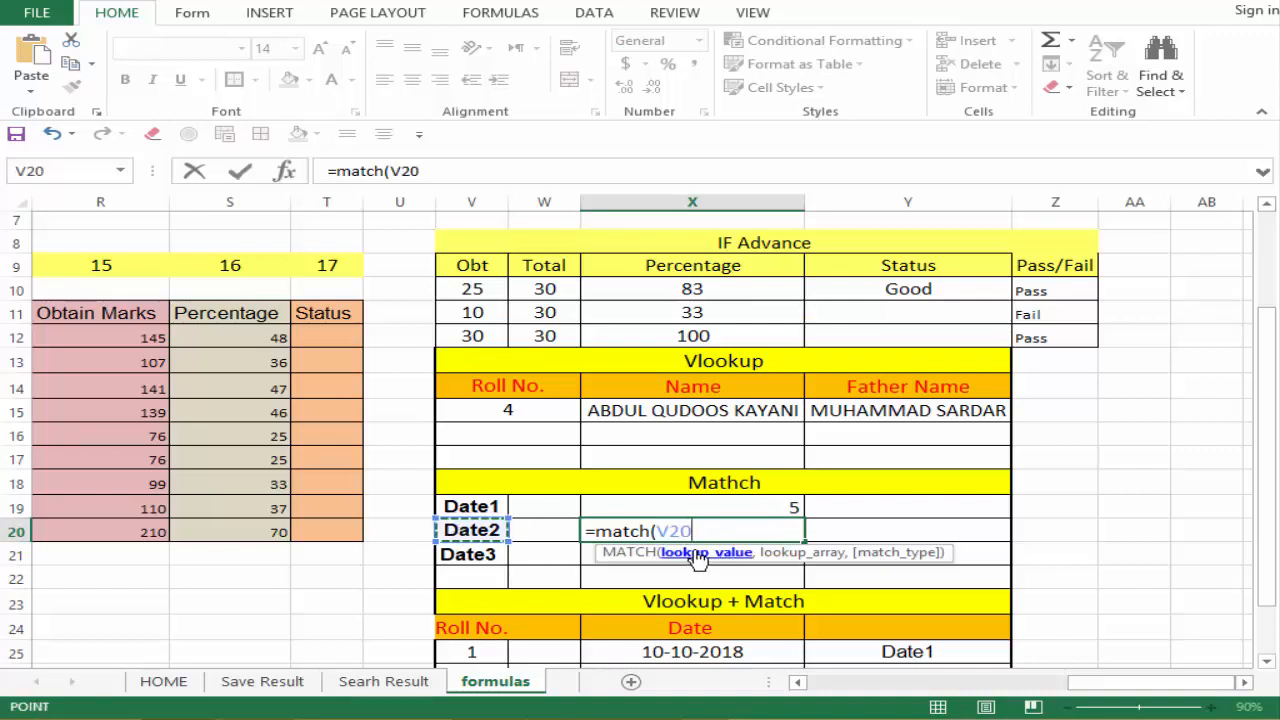
type(",")
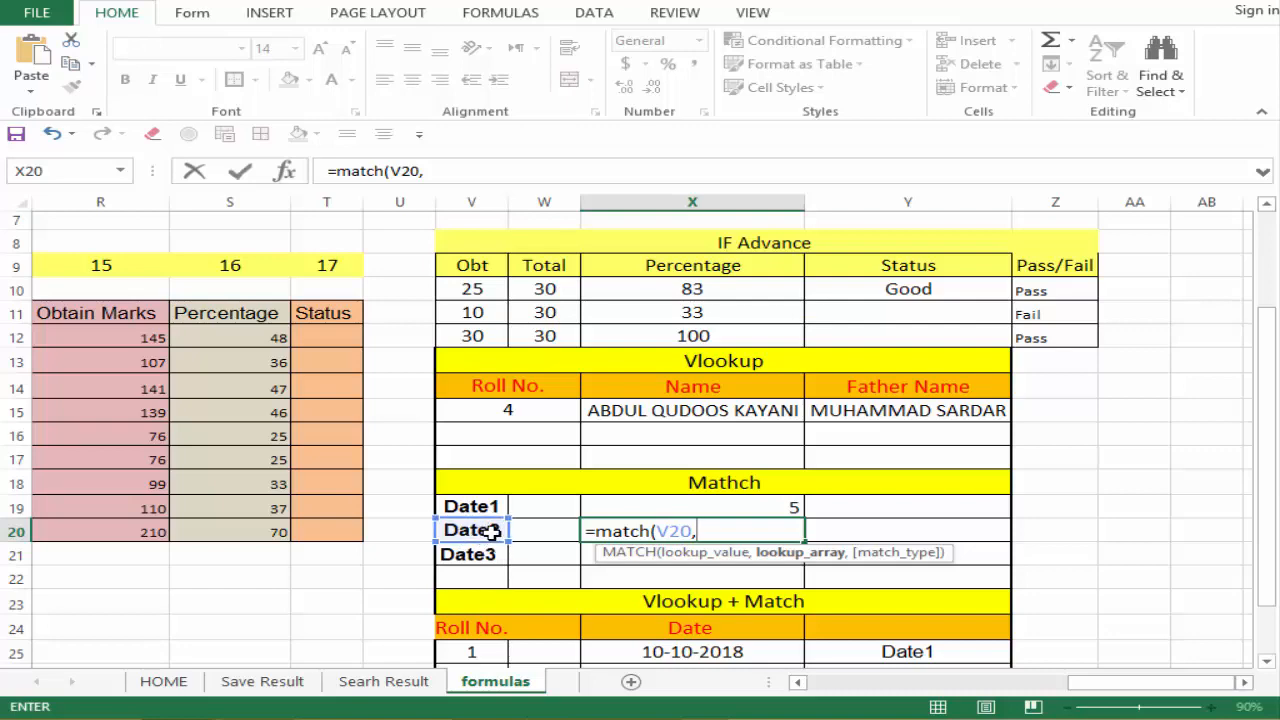
Complete the MATCH formula in X20 with header row D11:T11 as the lookup array and match type 0.
left_click_drag(1086, 688, 766, 688)
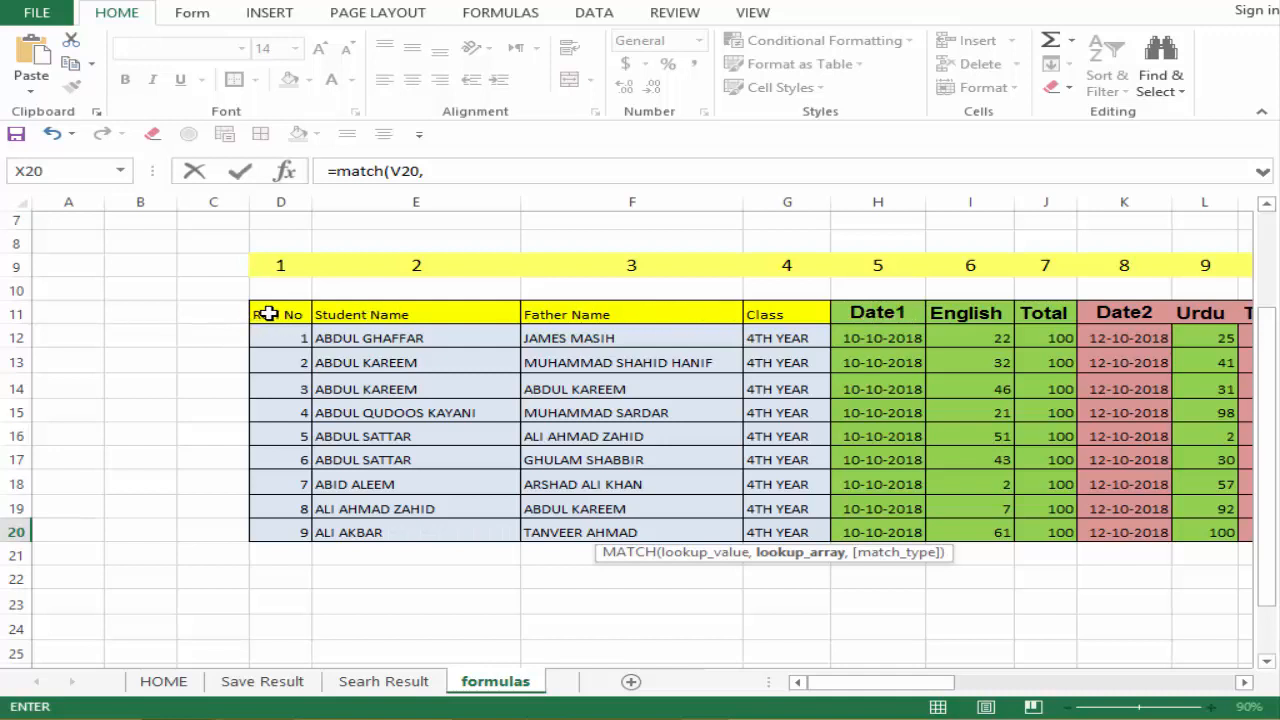
left_click_drag(808, 300, 1051, 318)
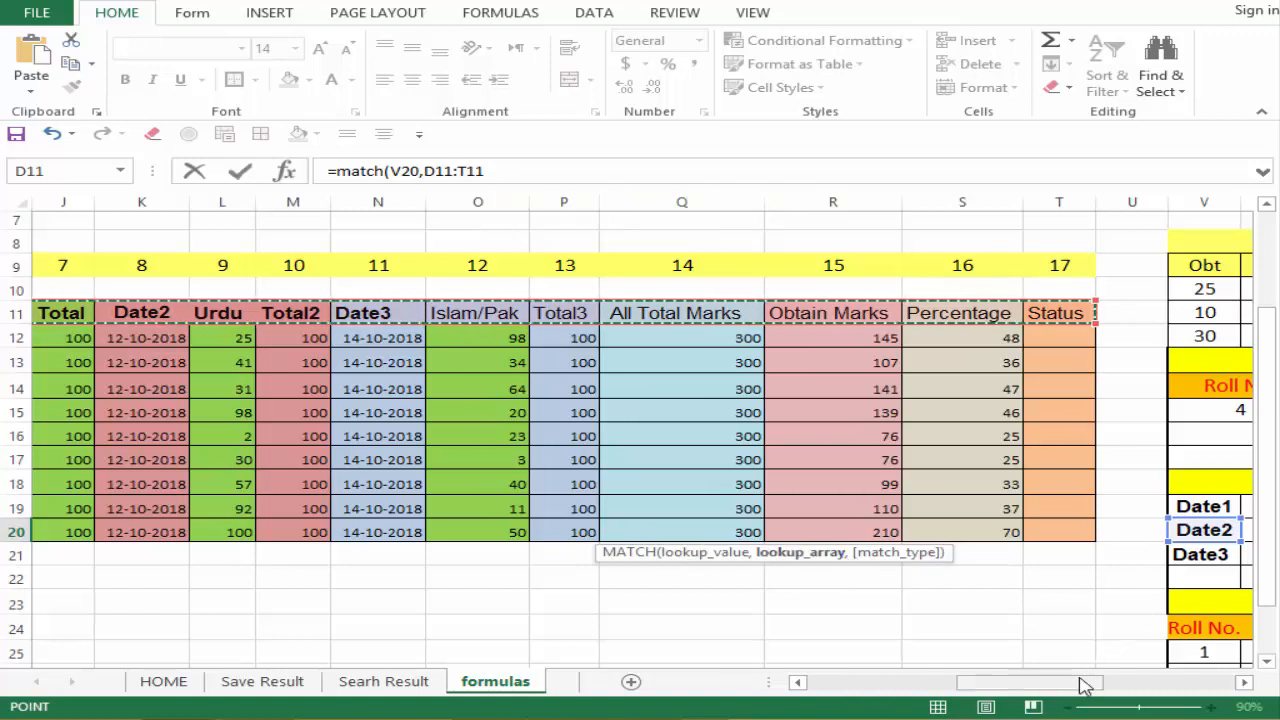
left_click_drag(1077, 680, 1185, 686)
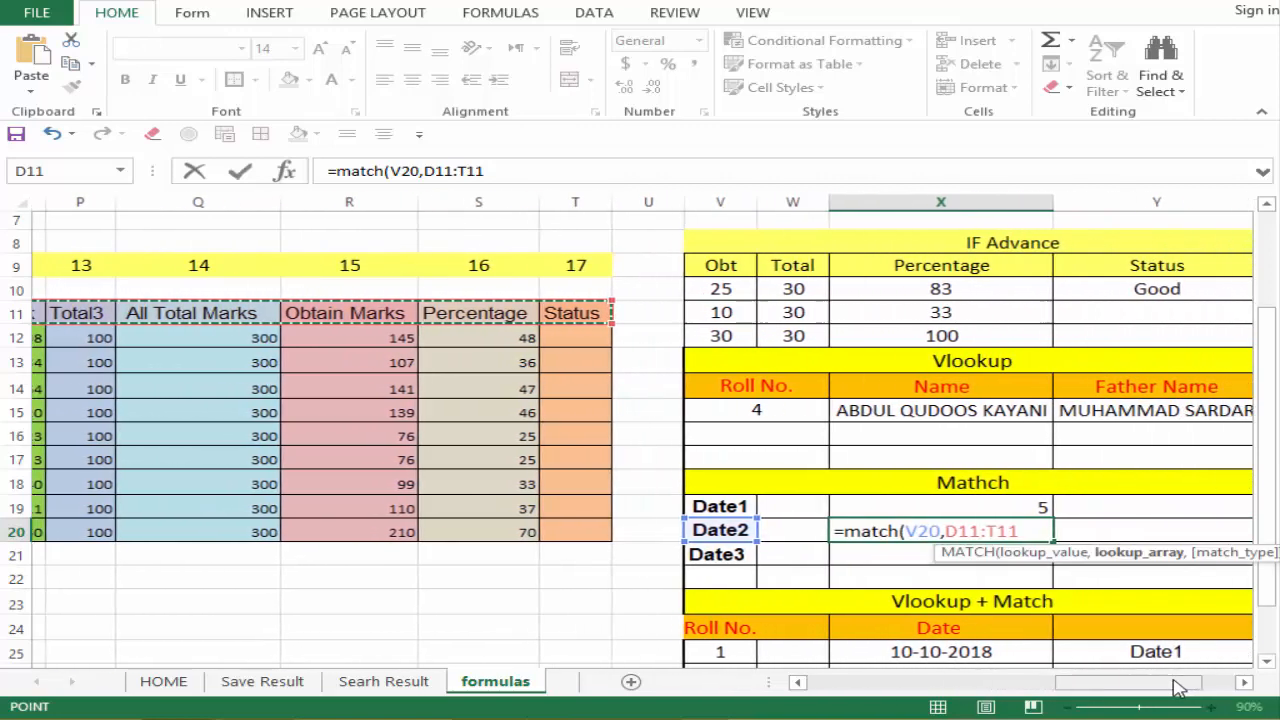
left_click(1027, 531)
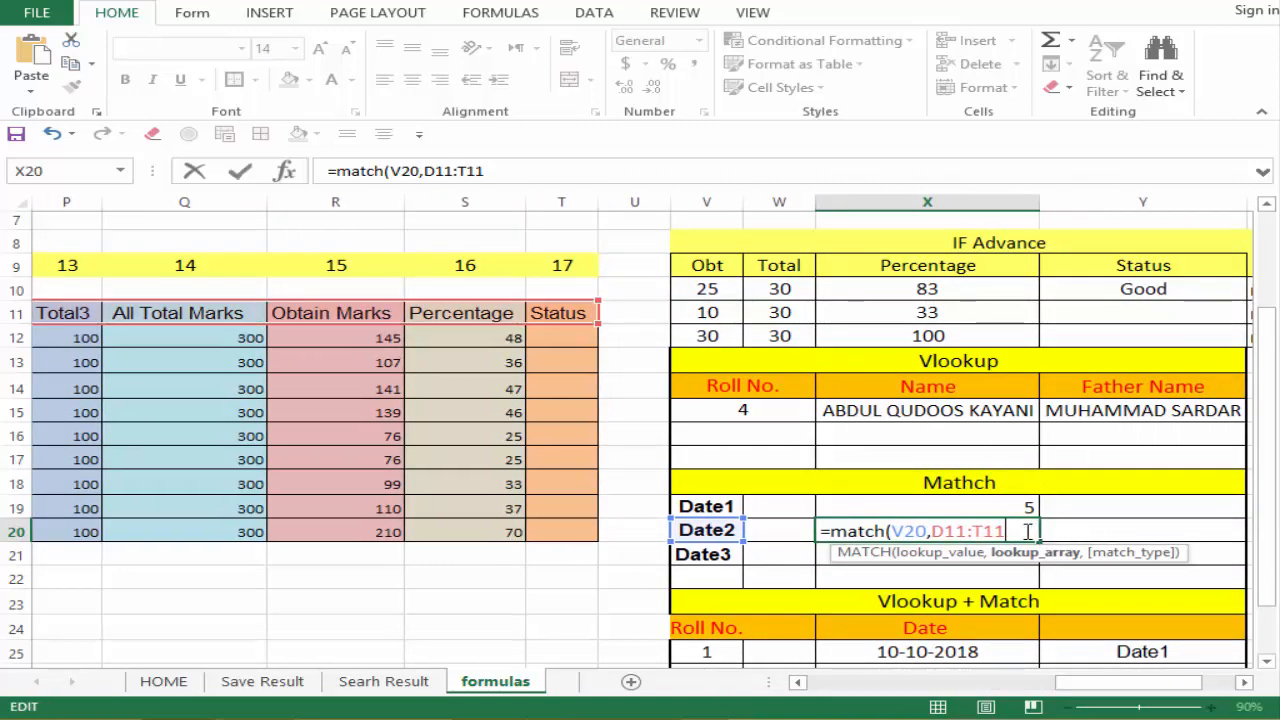
type(",")
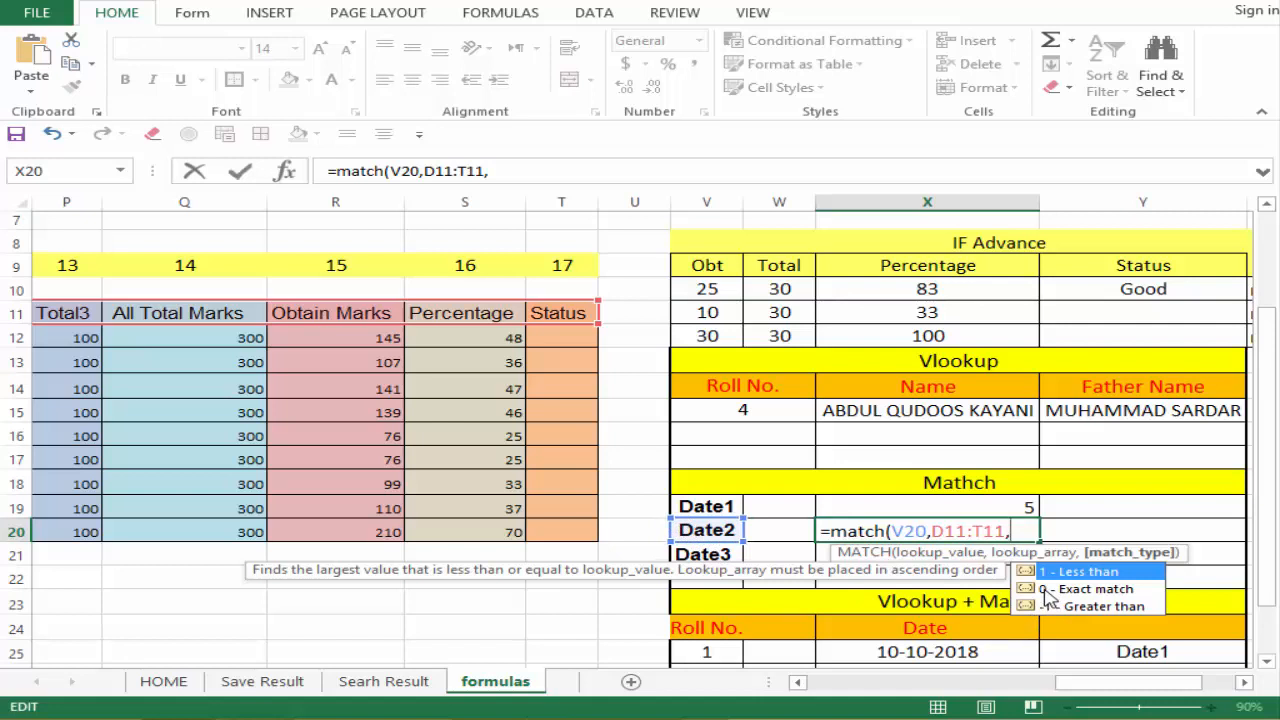
type("0")
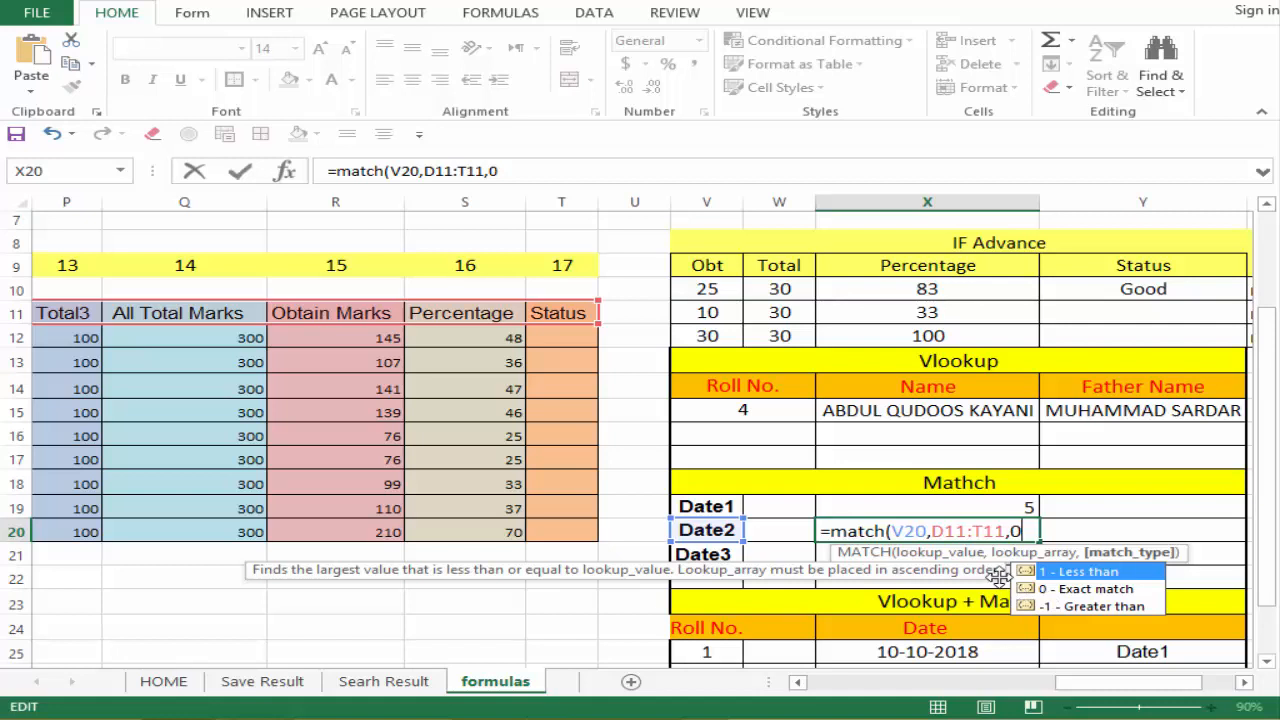
type(")")
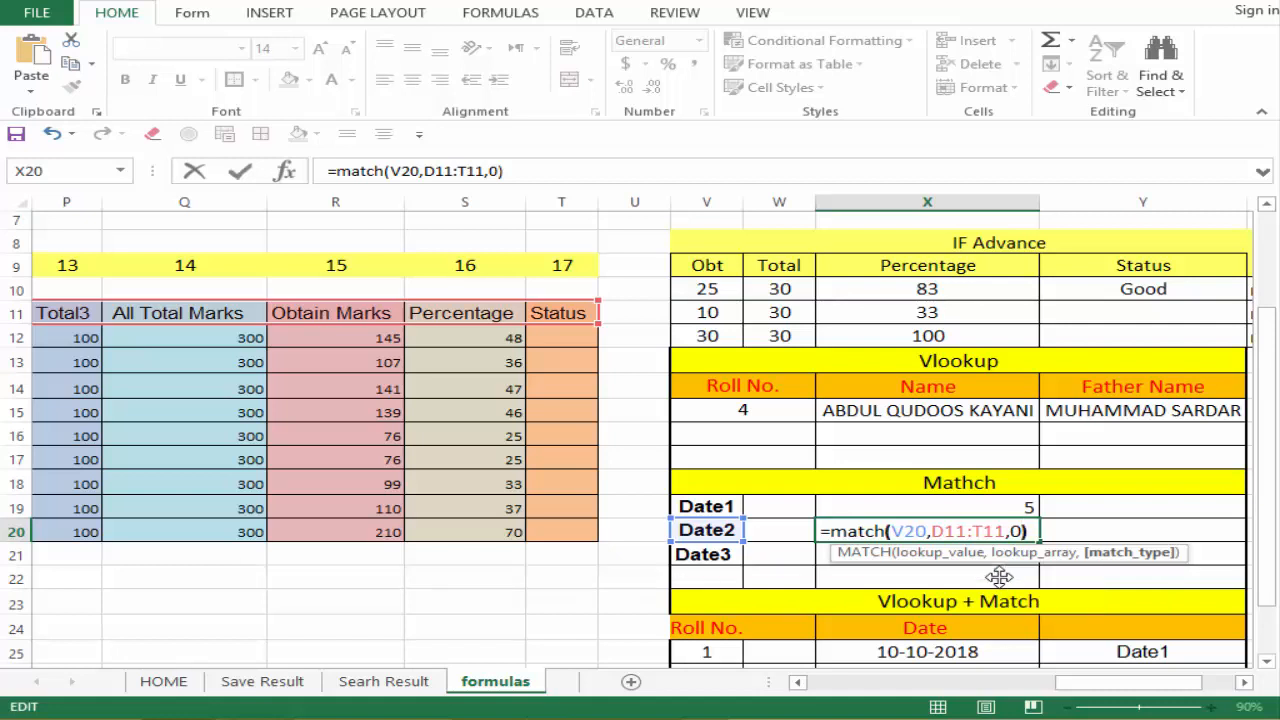
key("Return")
Check the MATCH result in X20 against the Date2 header in K11 and its column number in row 9.
left_click(1025, 531)
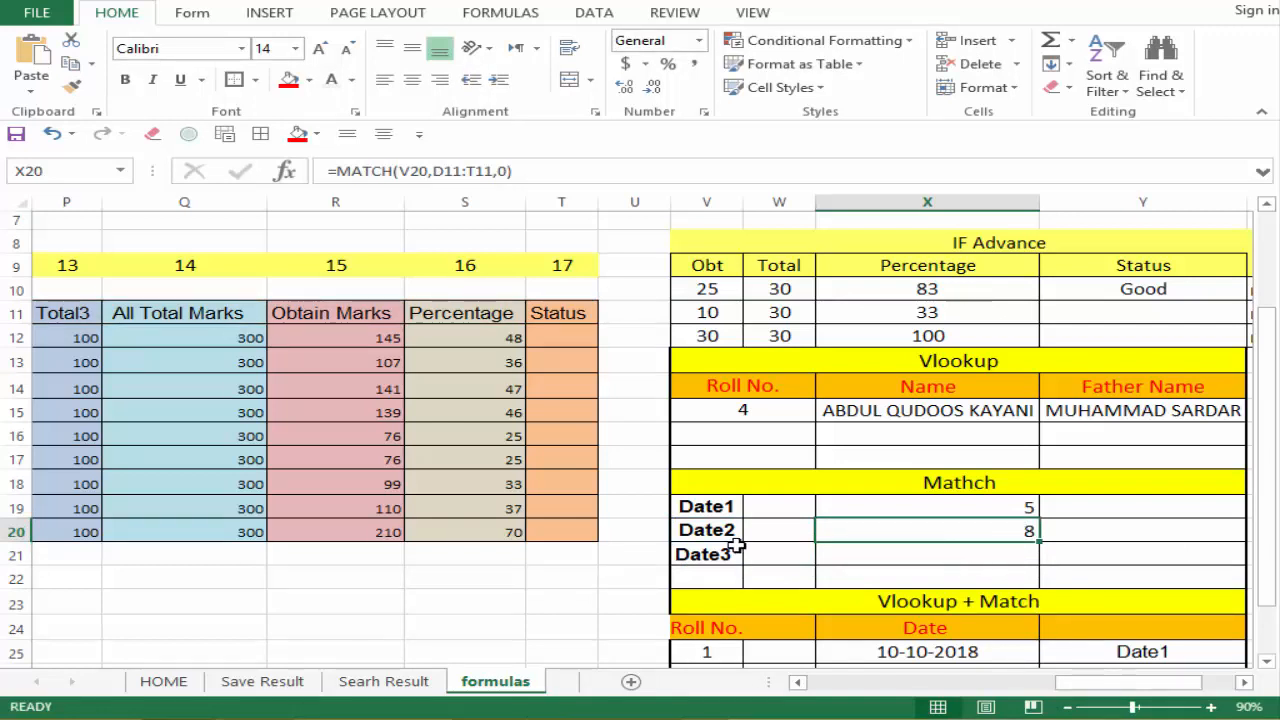
left_click(694, 525)
left_click(900, 531)
left_click_drag(1071, 686, 888, 683)
left_click(857, 314)
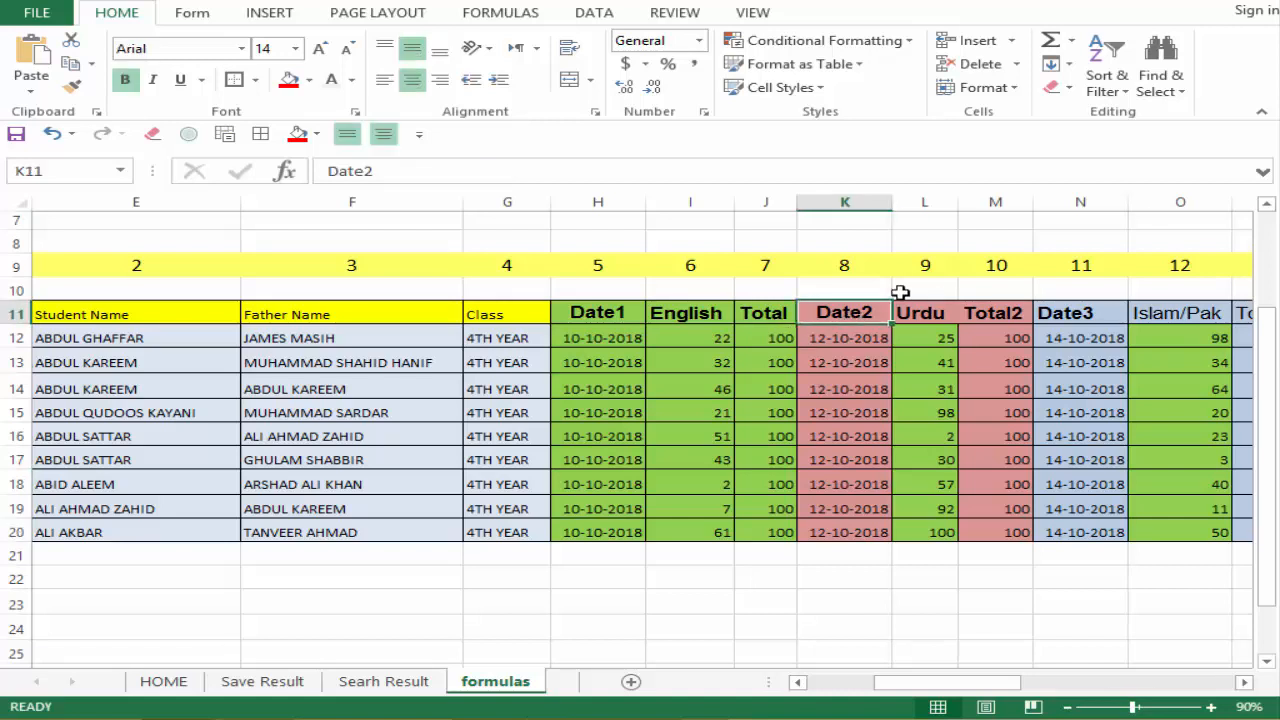
left_click_drag(851, 266, 851, 303)
left_click(840, 315)
Begin a MATCH formula in X21 with the Date3 label in V21 as the lookup value.
left_click_drag(930, 686, 1093, 683)
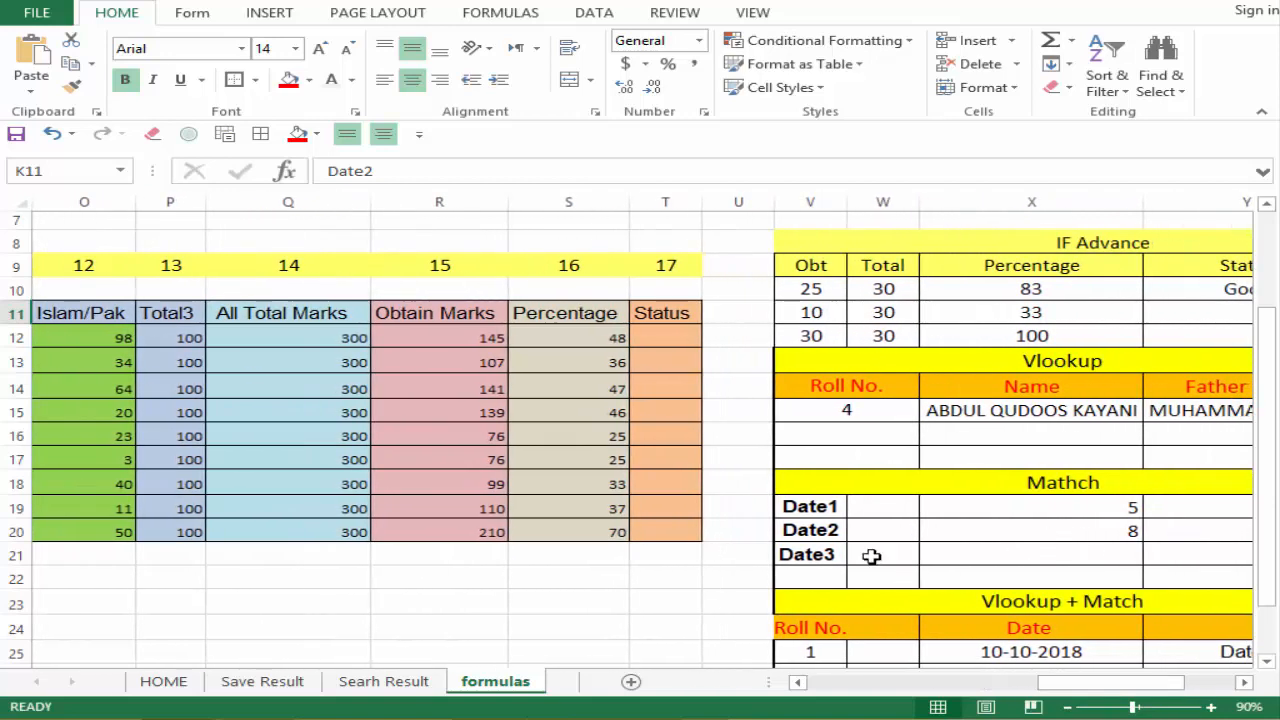
left_click(1016, 555)
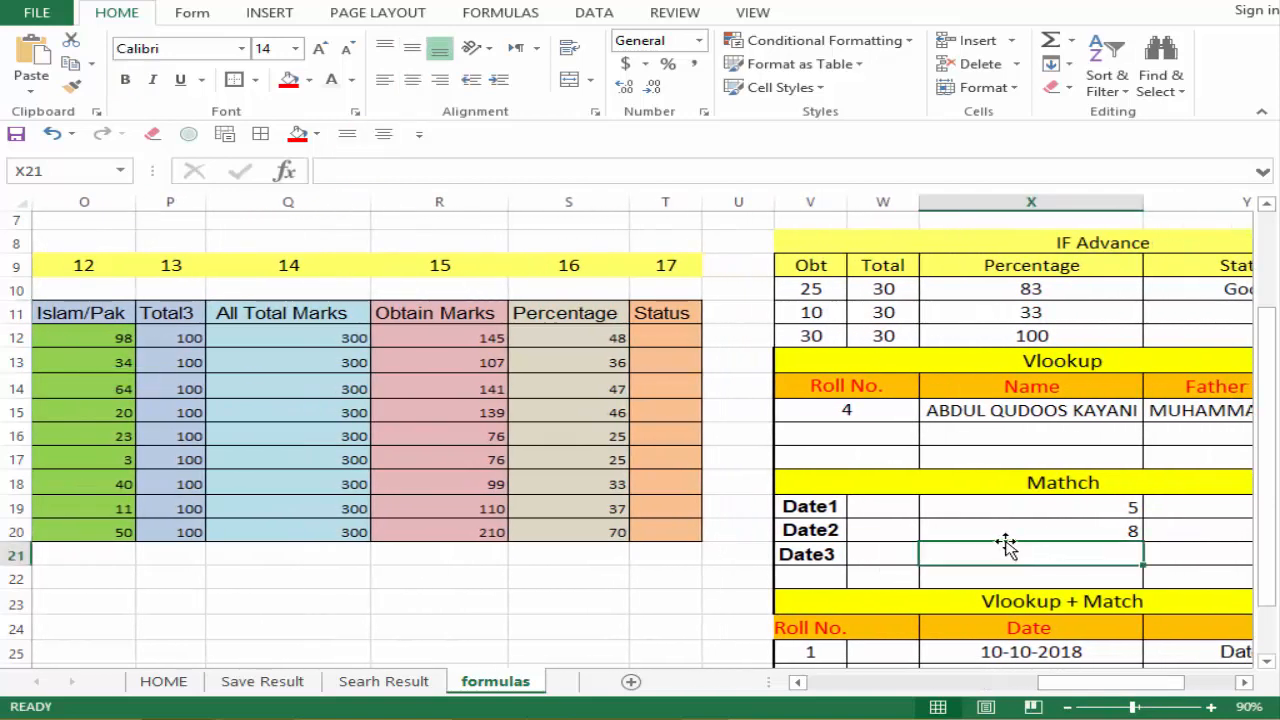
type("=mat")
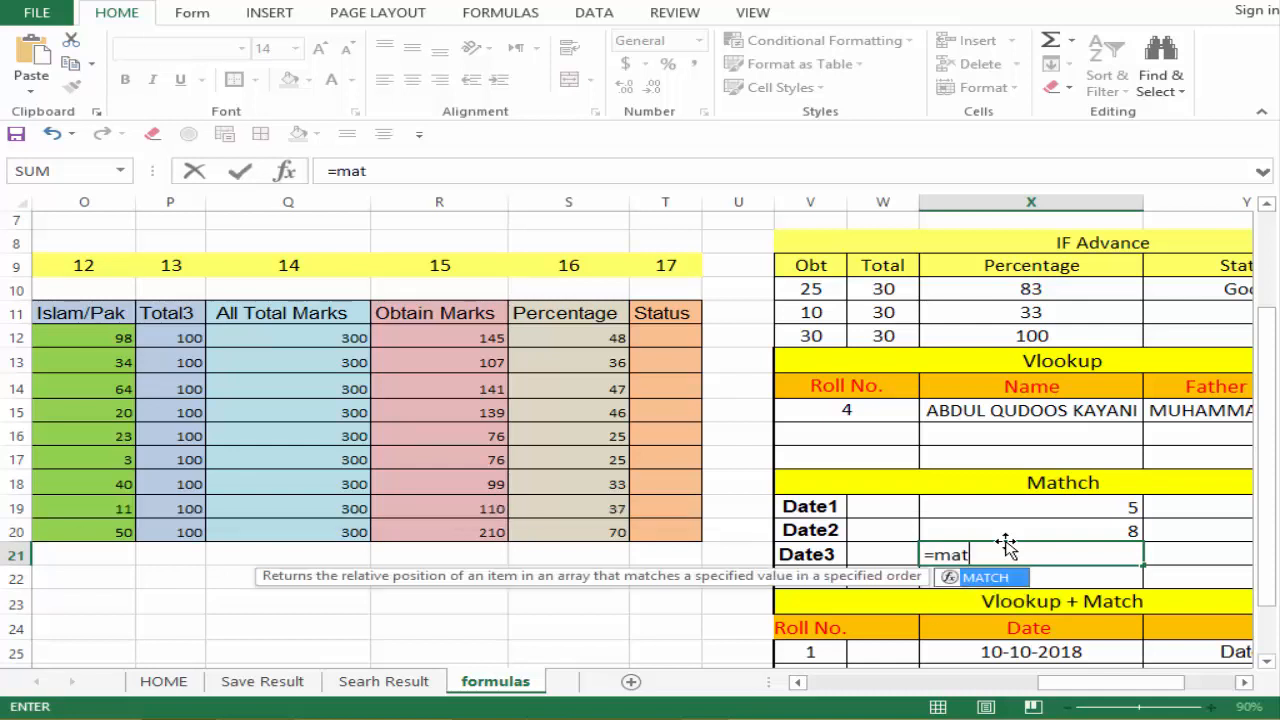
type("ch(")
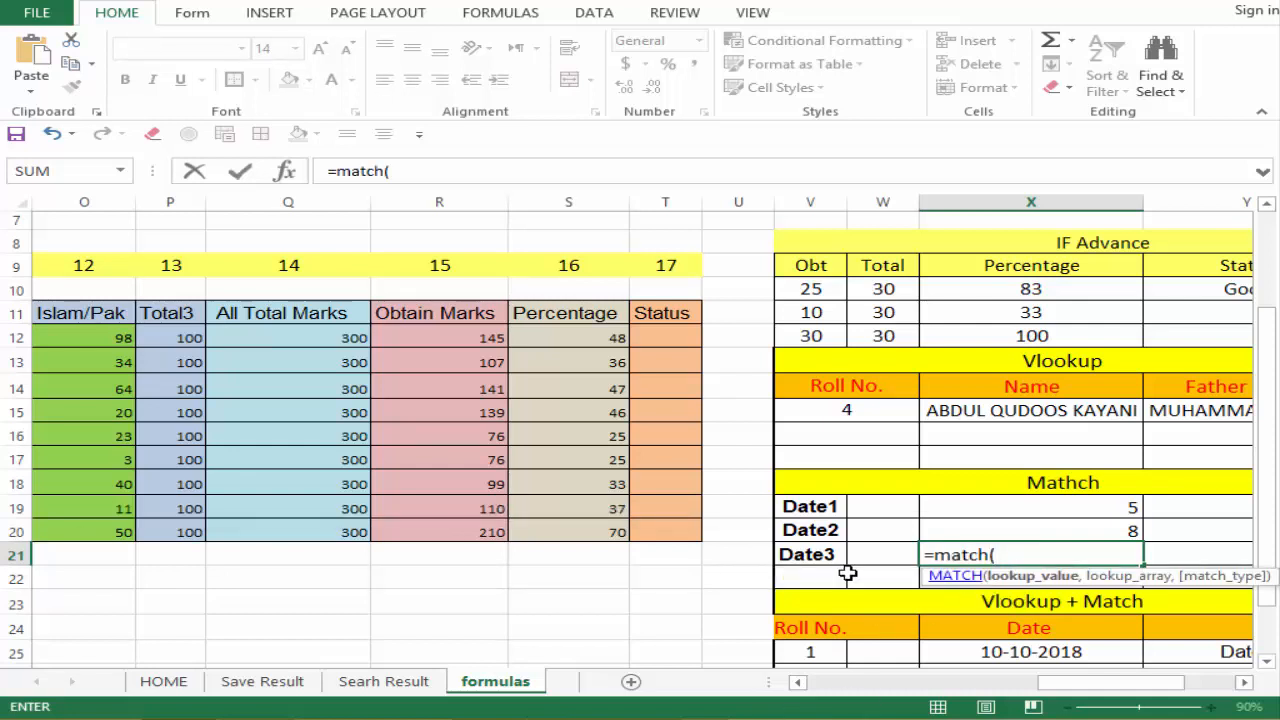
left_click(818, 552)
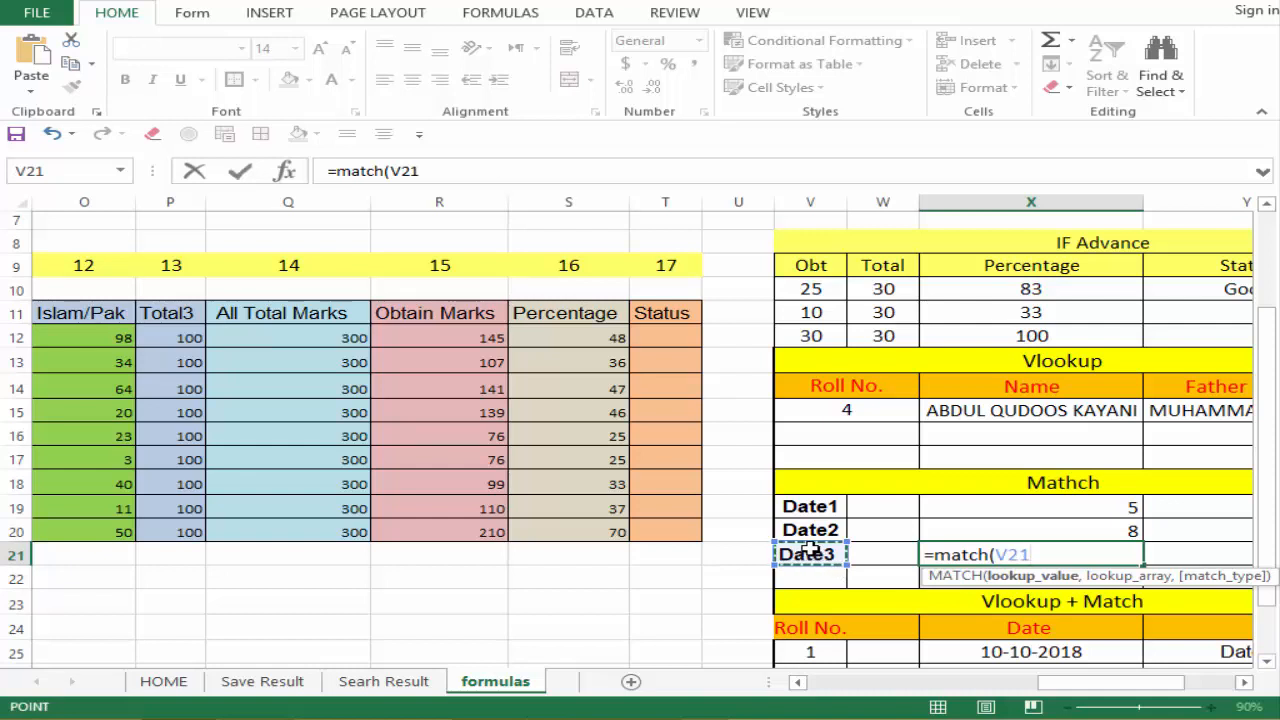
type(",")
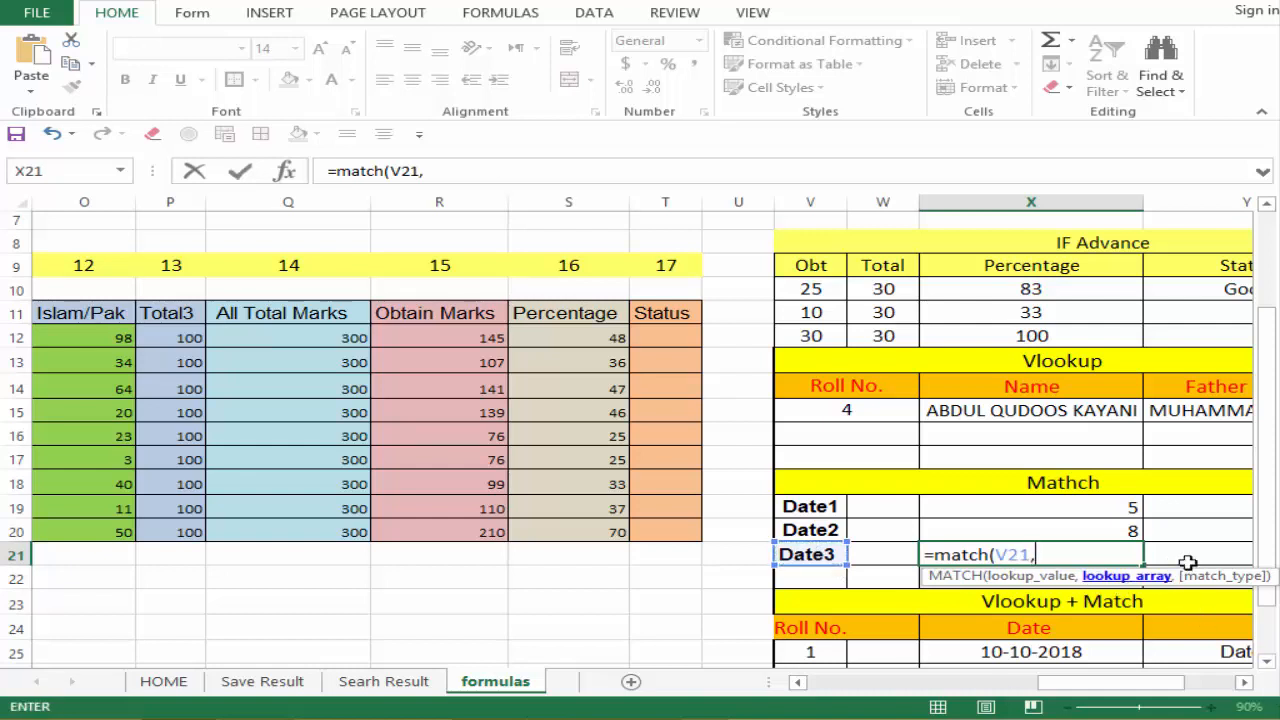
Complete the MATCH formula in X21 with header row D11:T11 as the lookup array and match type 0.
left_click_drag(657, 314, 146, 315)
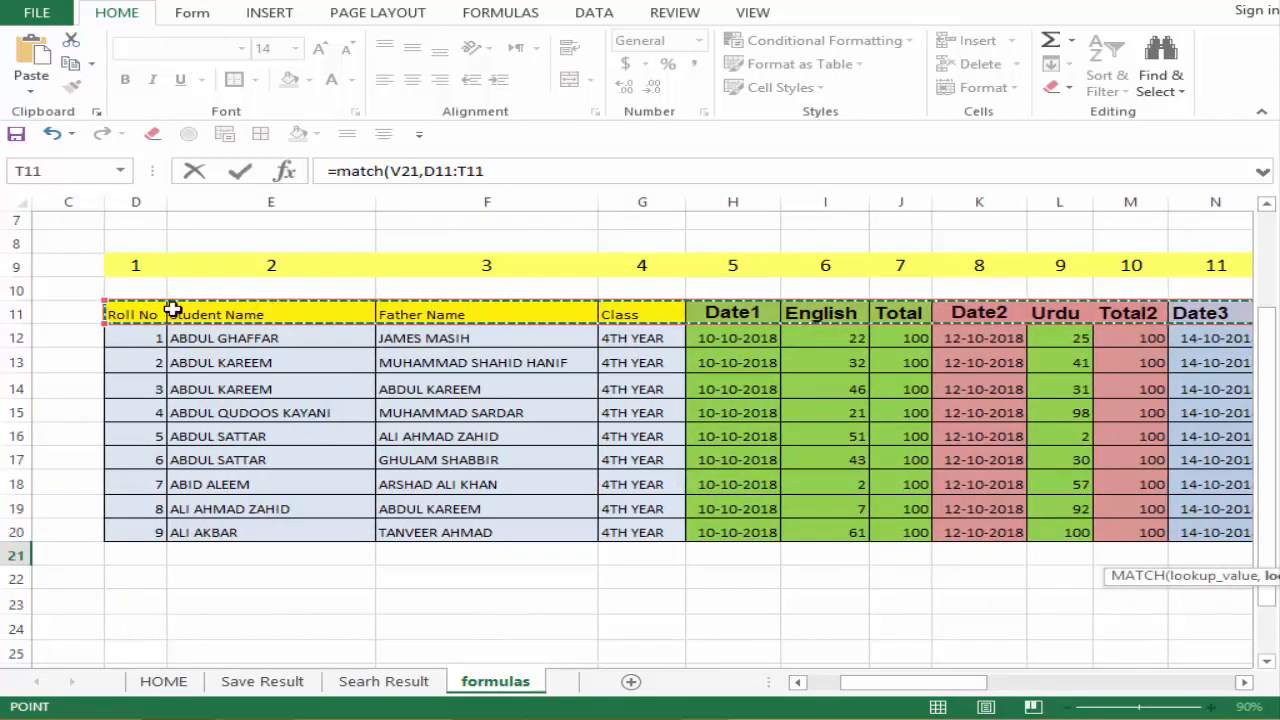
left_click(587, 170)
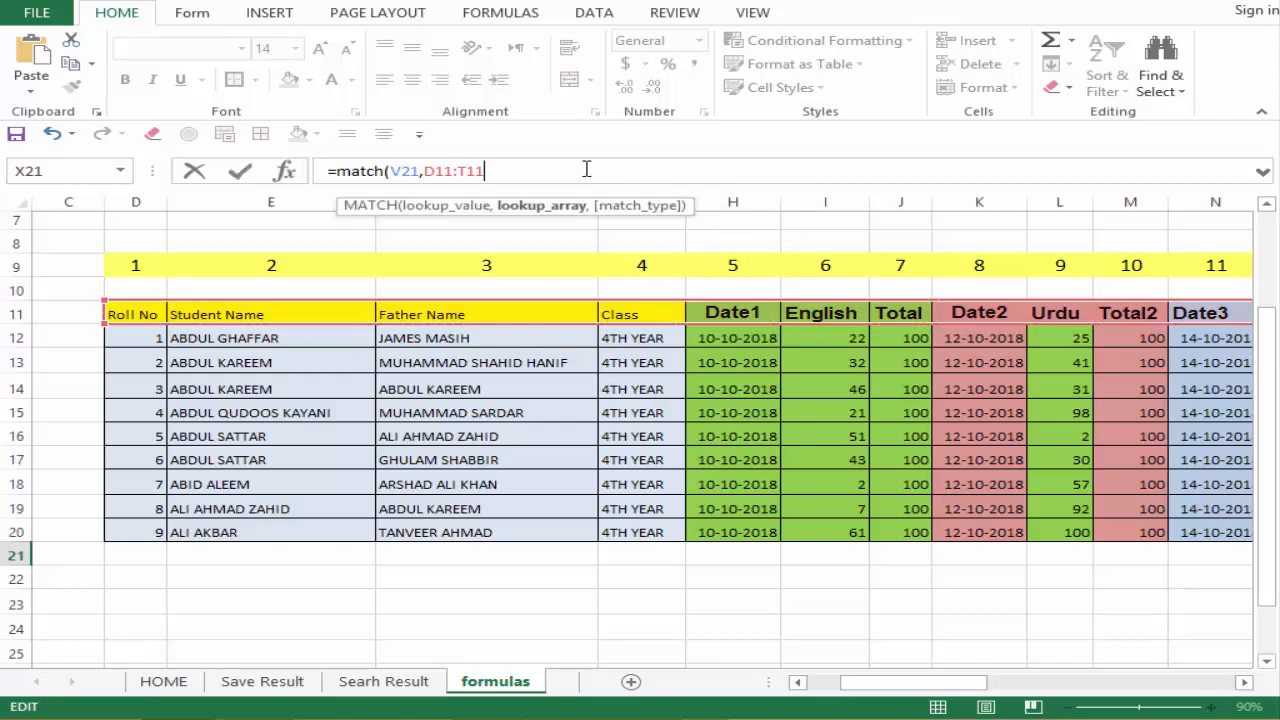
type(",")
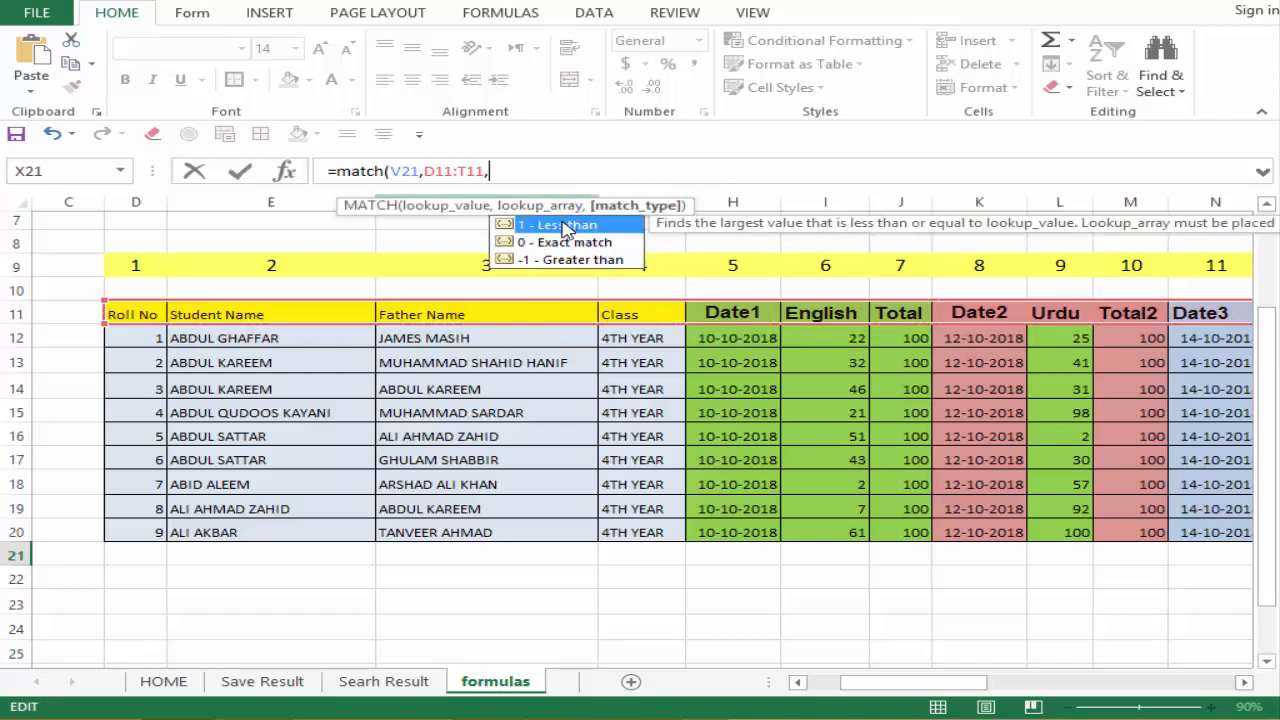
type("0)")
key("Return")
left_click(1178, 552)
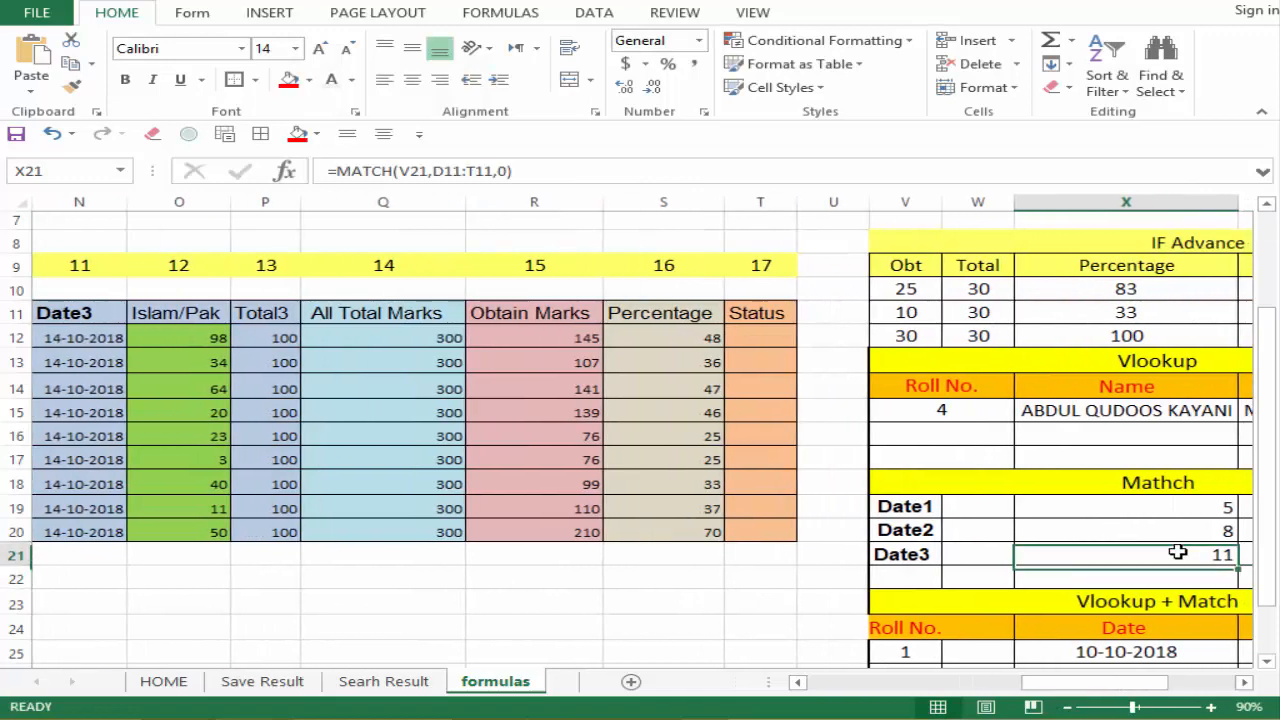
Review the Vlookup section from V13 and the Vlookup + Match section from V23 on the formulas sheet.
left_click_drag(1077, 693, 1110, 693)
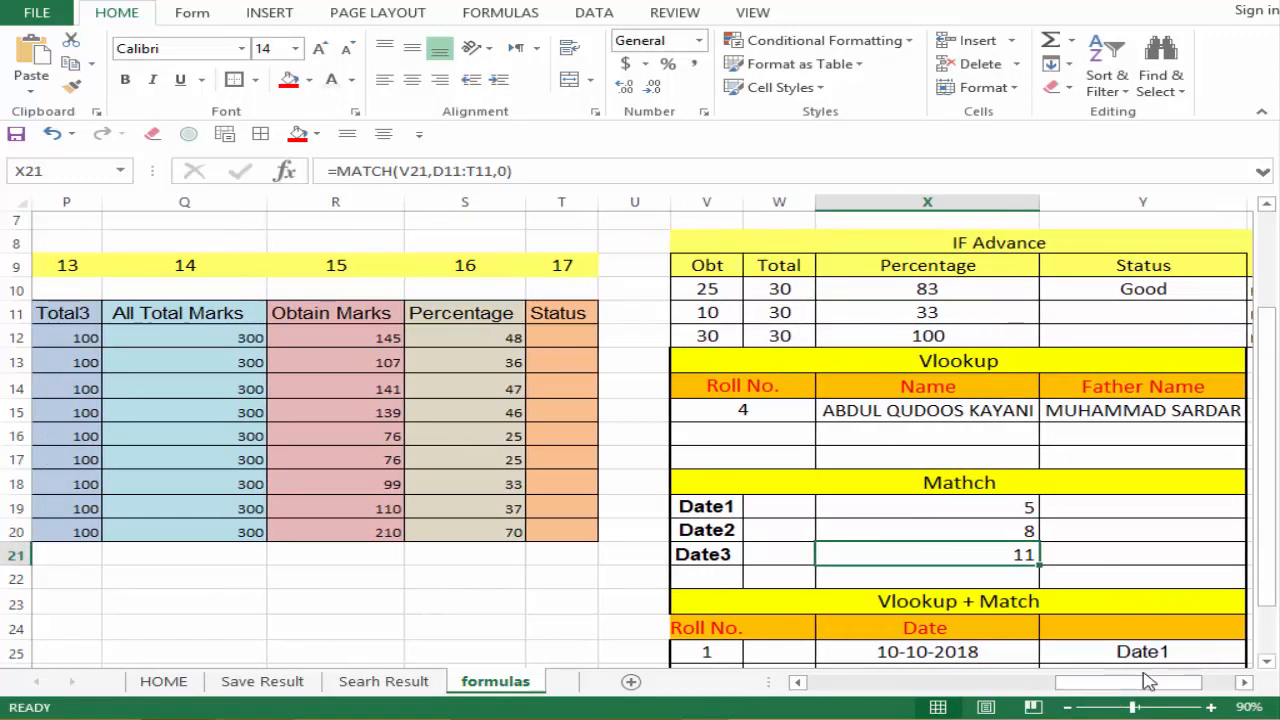
mouse_move(1150, 683)
left_mouse_down()
mouse_move(1172, 680)
mouse_move(1127, 690)
left_mouse_up()
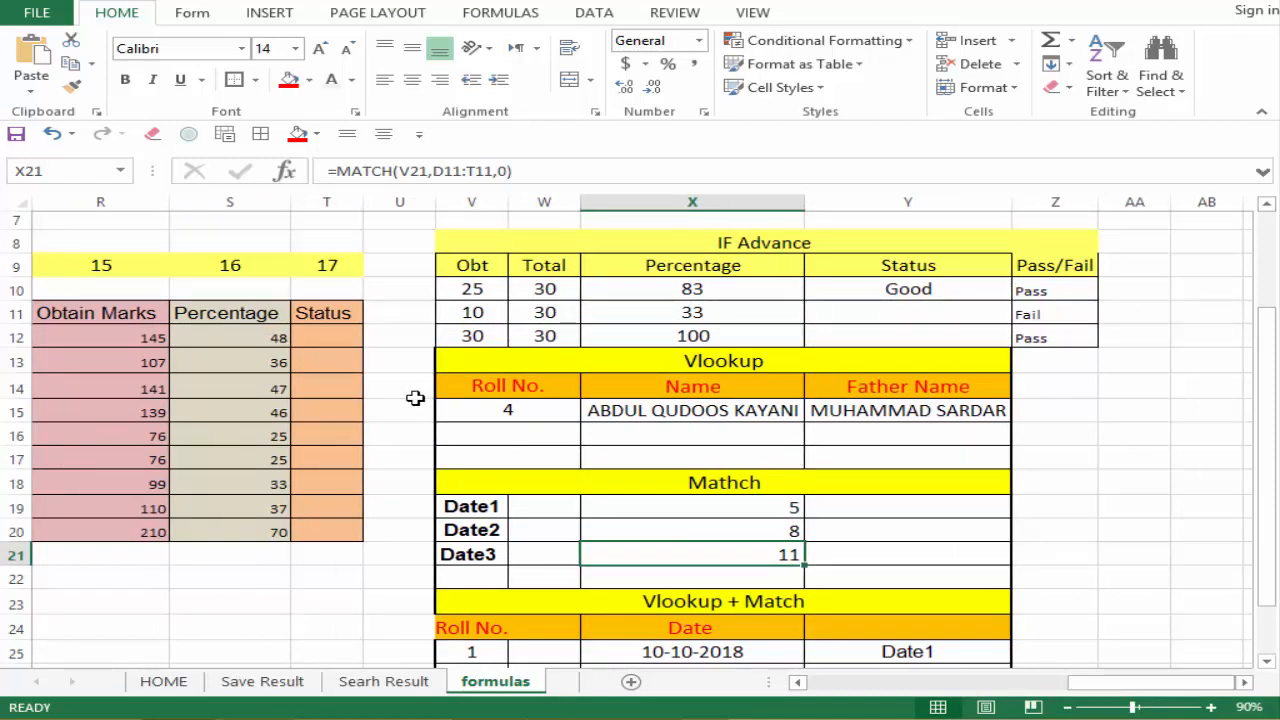
left_click(702, 361)
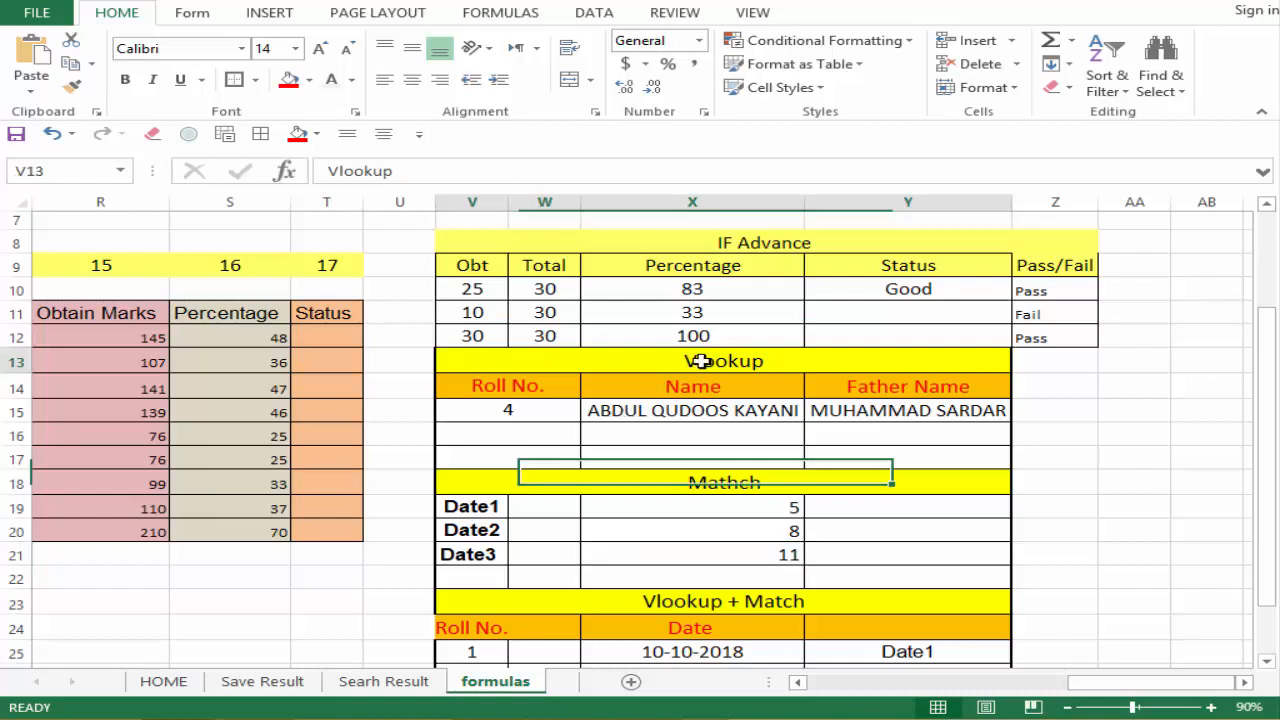
left_click(677, 604)
scroll(1270, 450, "down", 1)
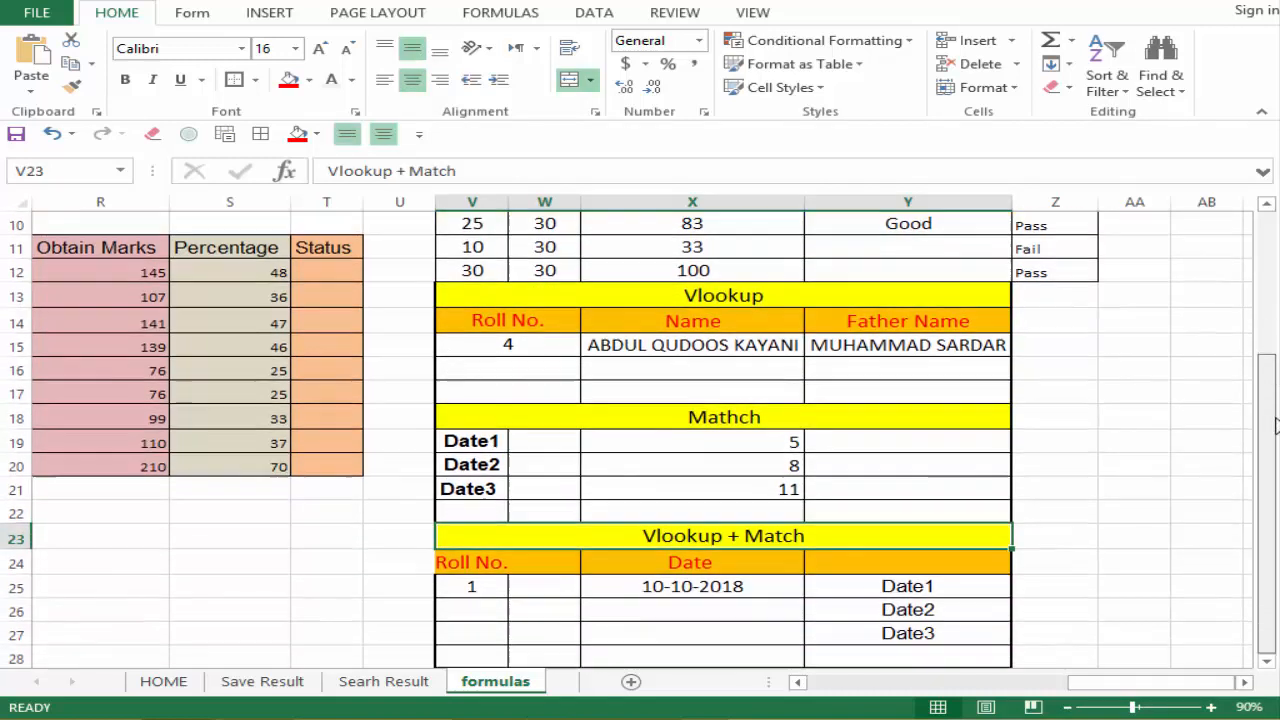
scroll(1270, 450, "up", 1)
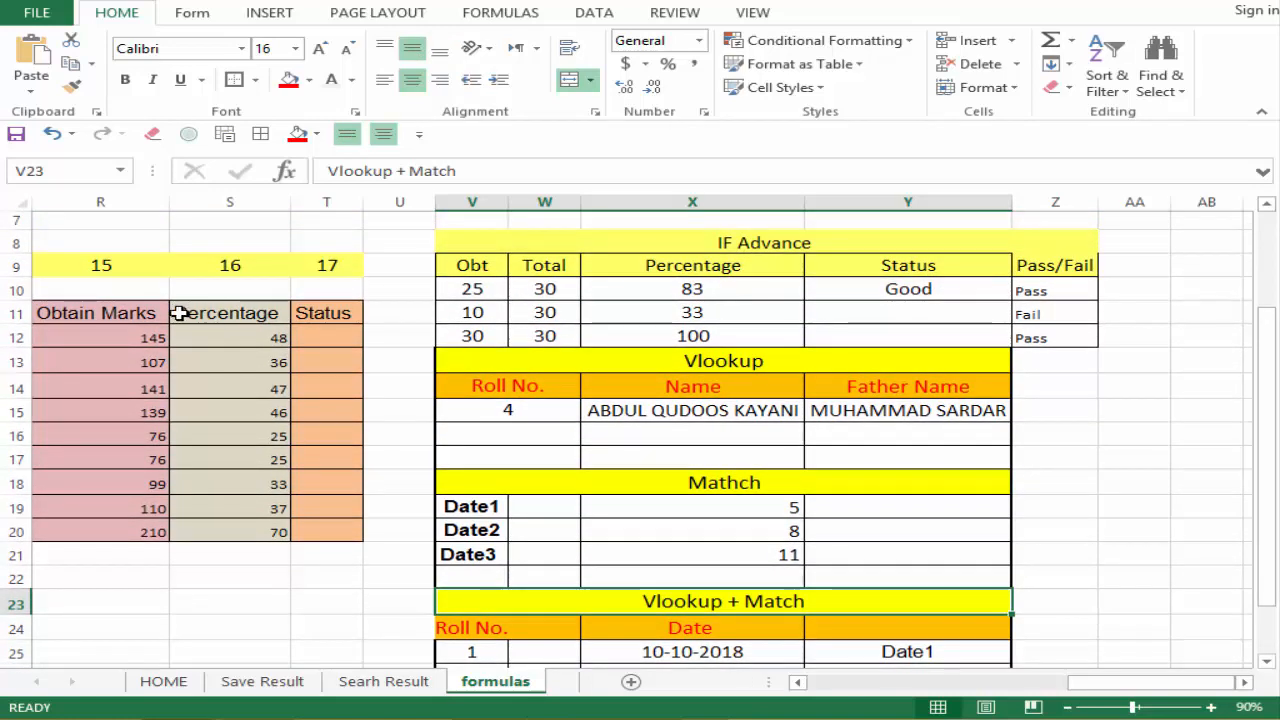
Check the IF and Mathch entries in the Class # 3 Using Formula list on the HOME sheet.
left_click(165, 682)
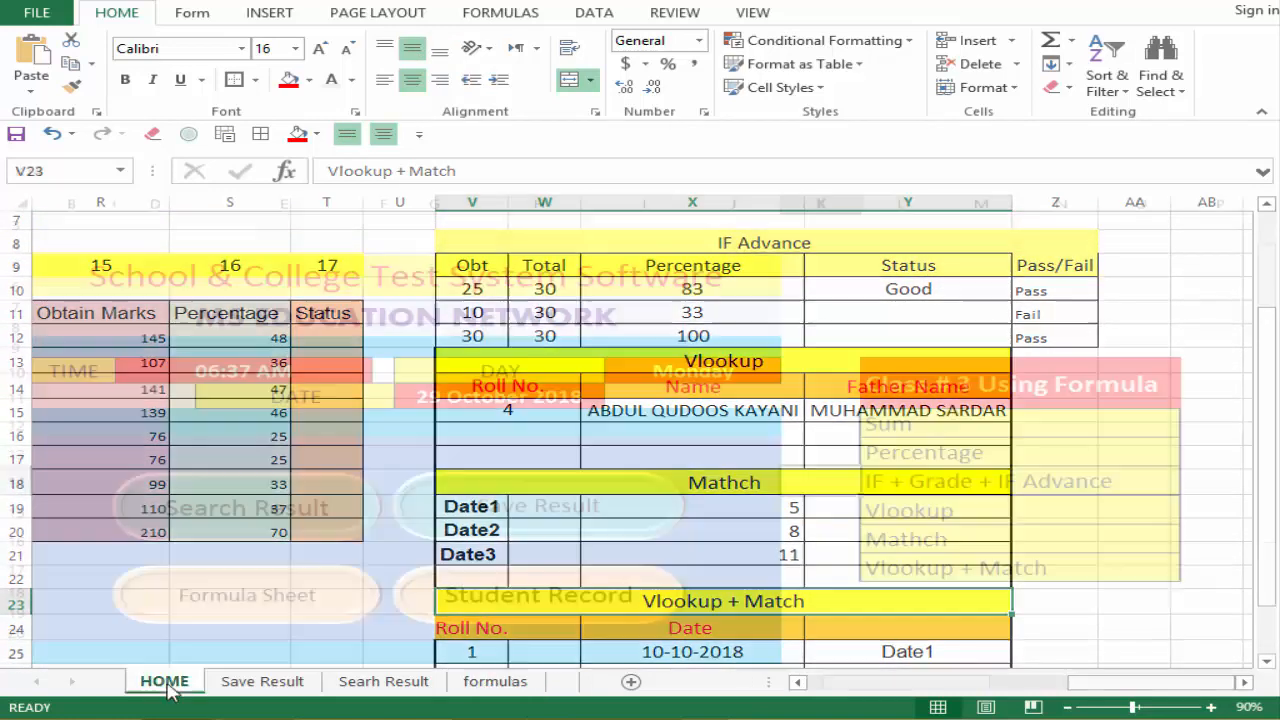
left_click(940, 485)
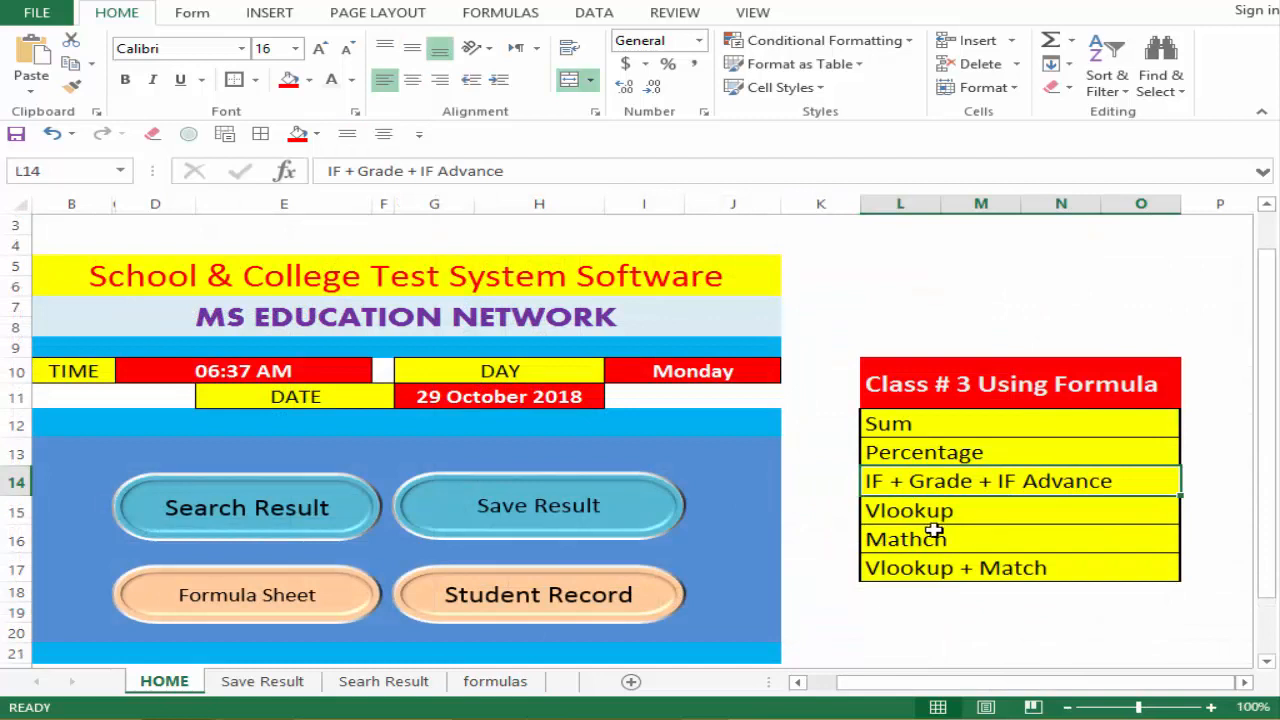
left_click(941, 537)
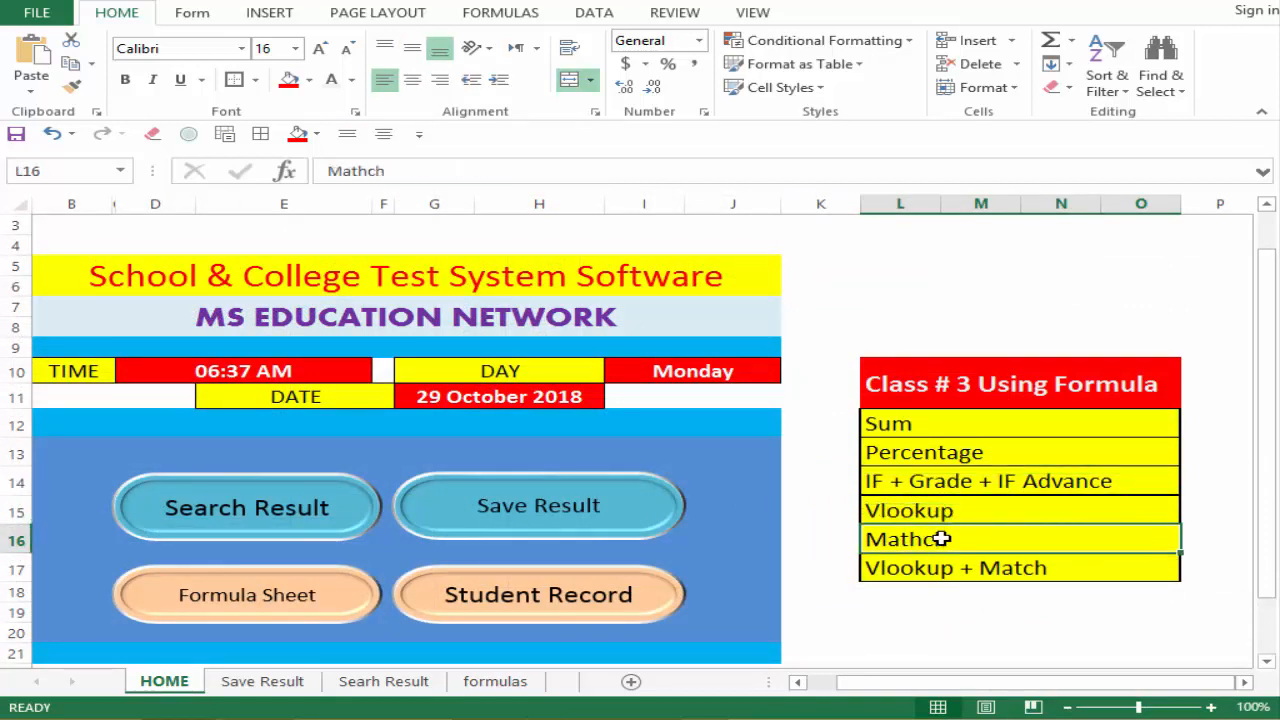